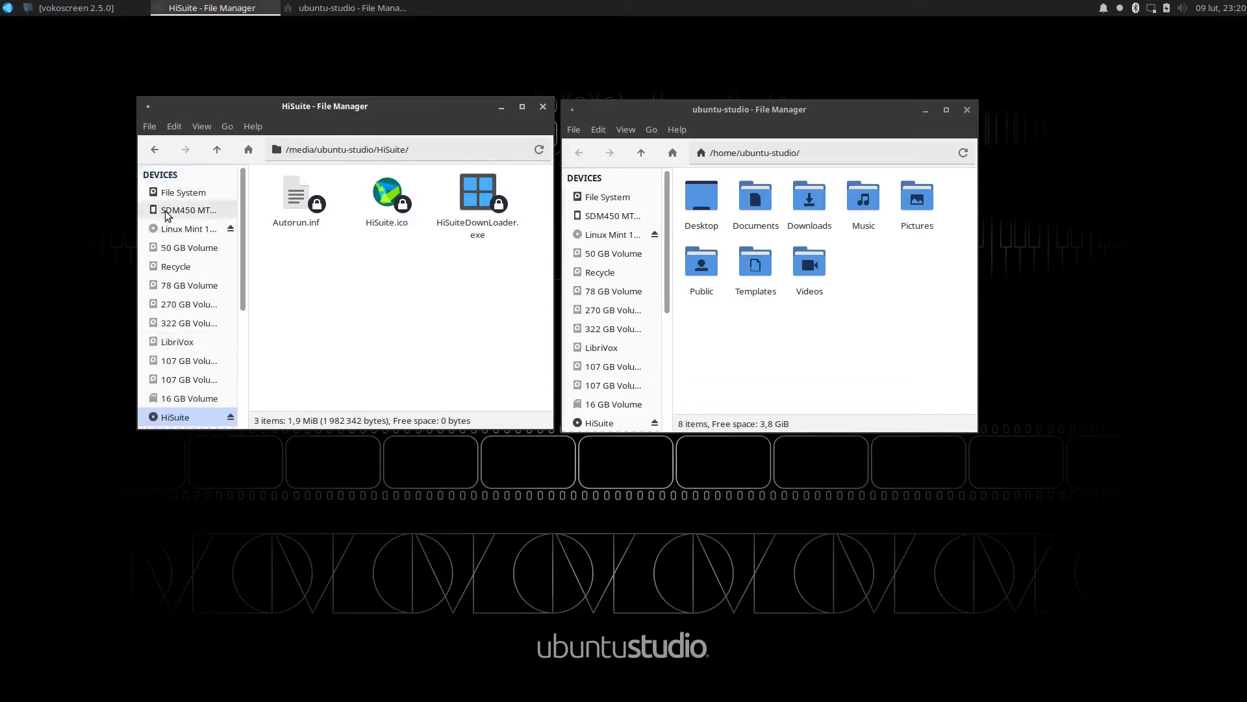
# Open the phone's Karta SD/DCIM/Camera folder and go to the video files at the end of its list
pyautogui.click(165, 212)
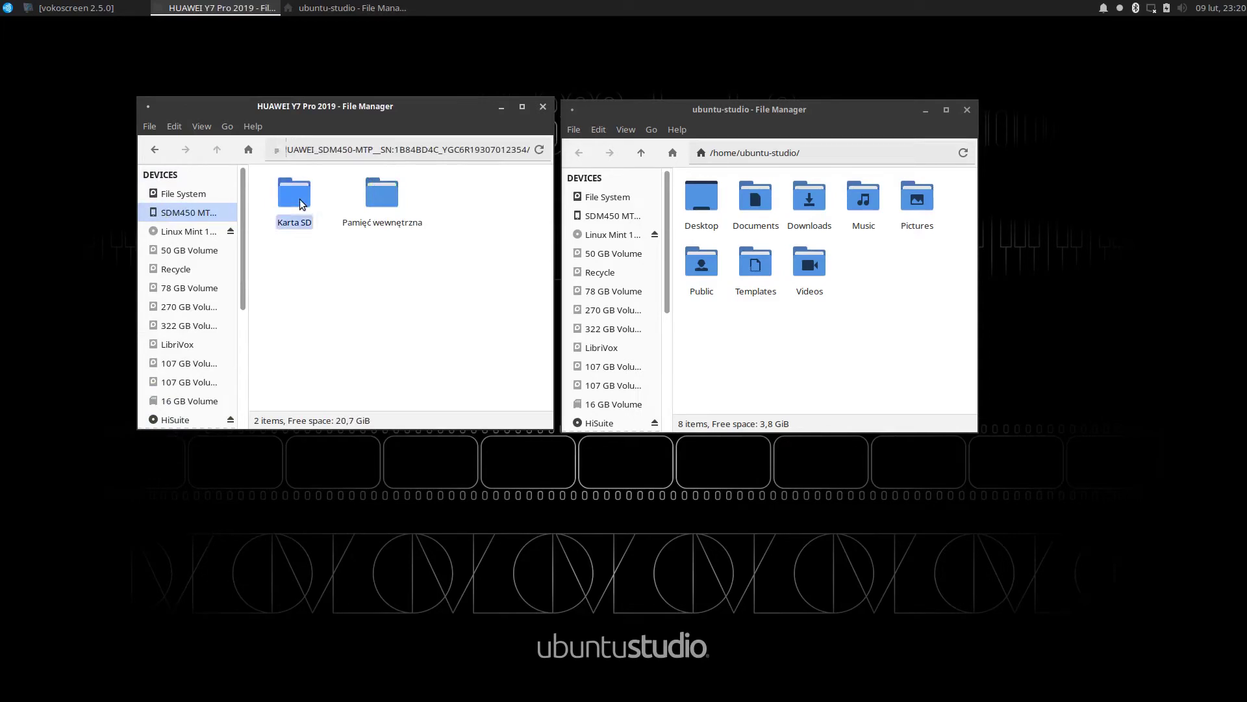
pyautogui.doubleClick(299, 198)
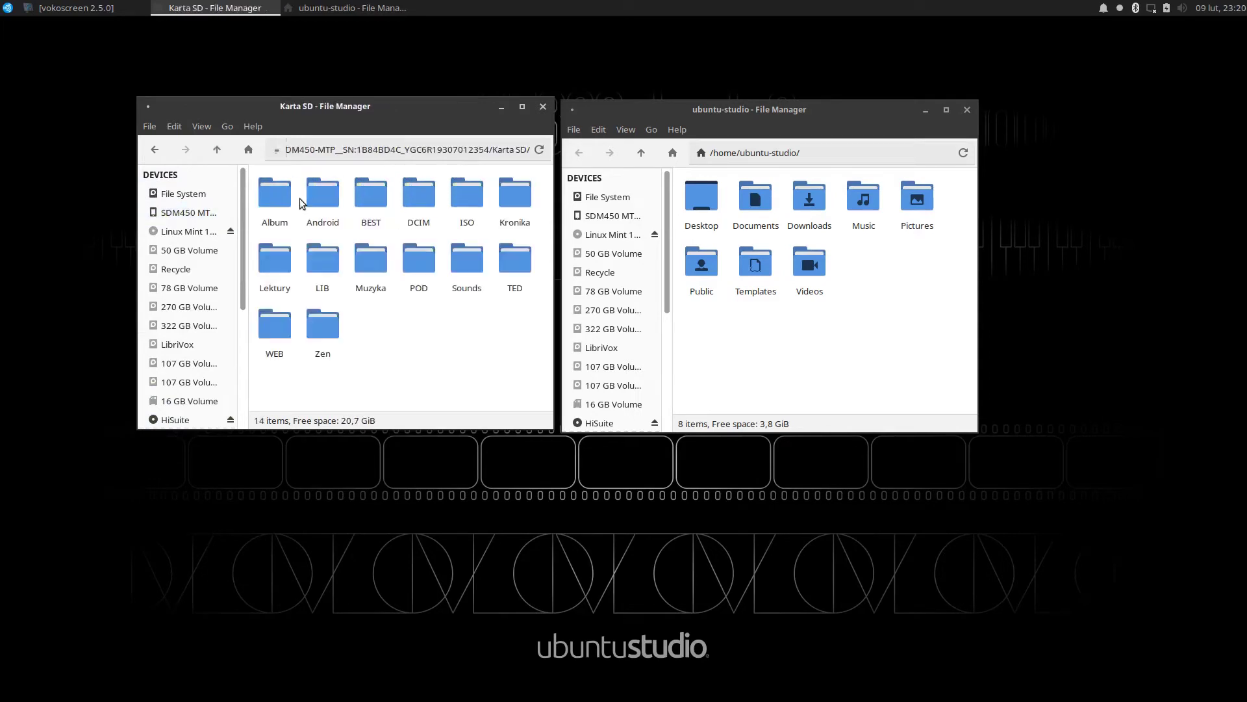
pyautogui.doubleClick(411, 200)
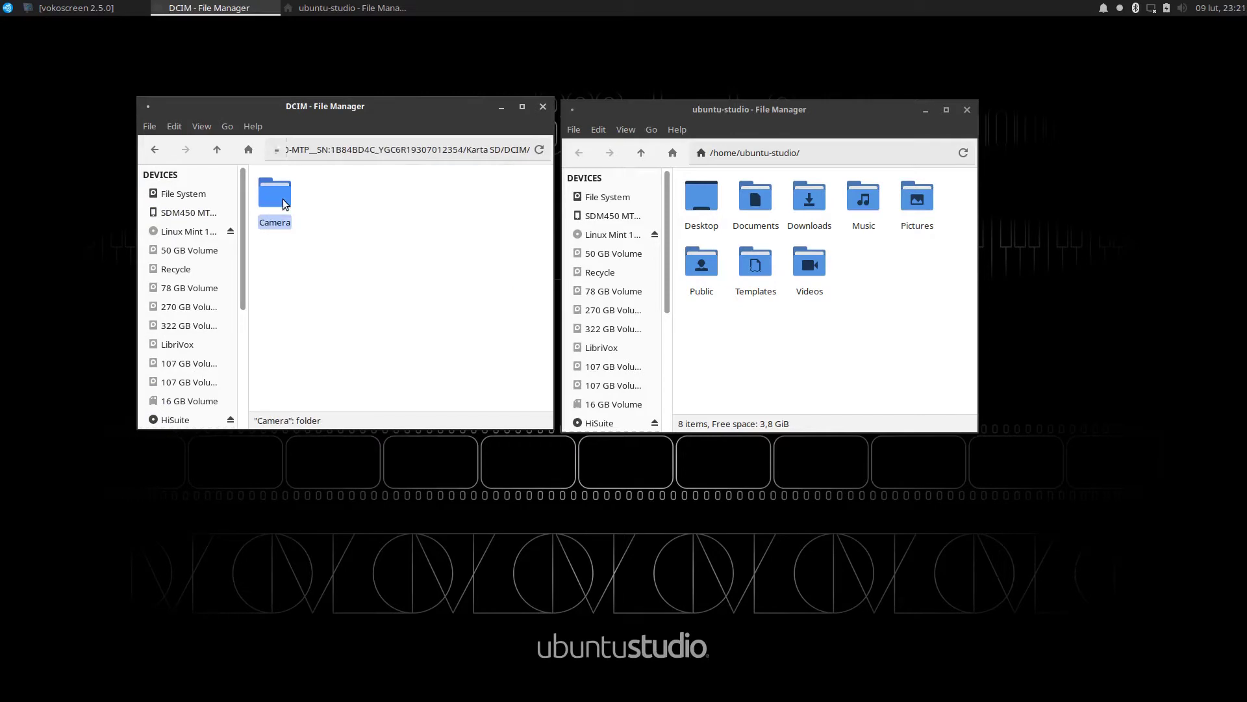
pyautogui.doubleClick(283, 204)
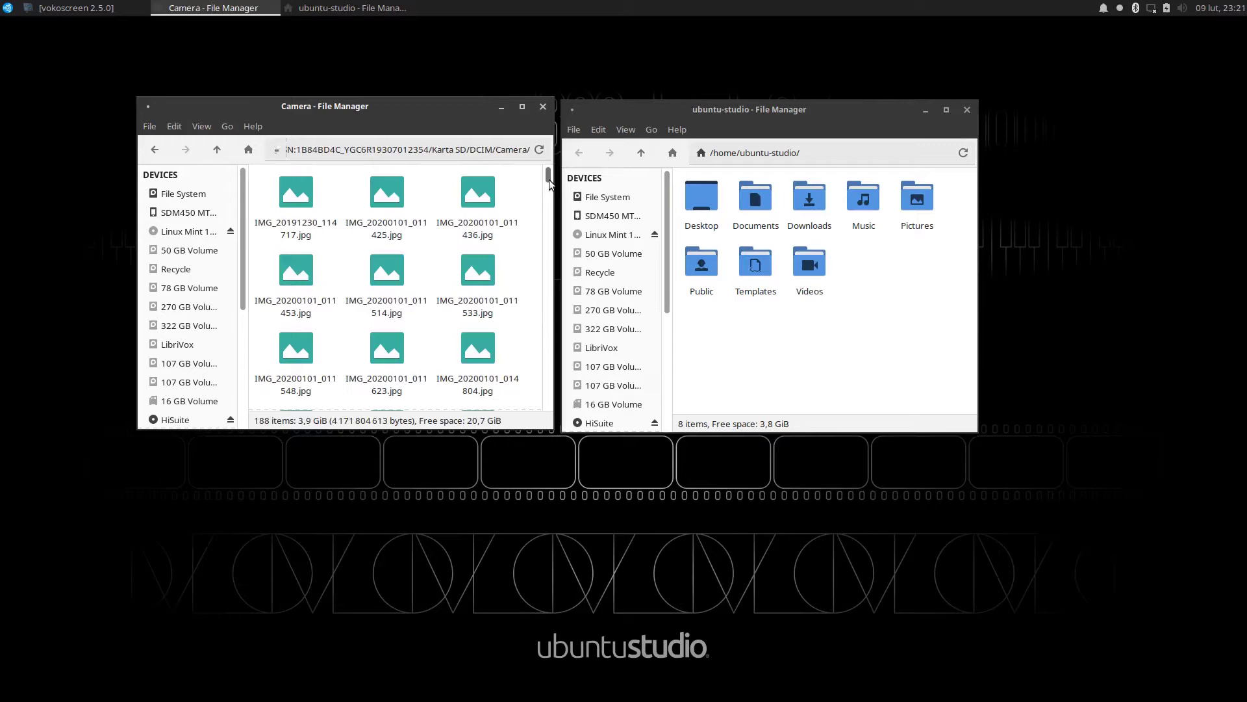
pyautogui.scroll(-2, 549, 205)
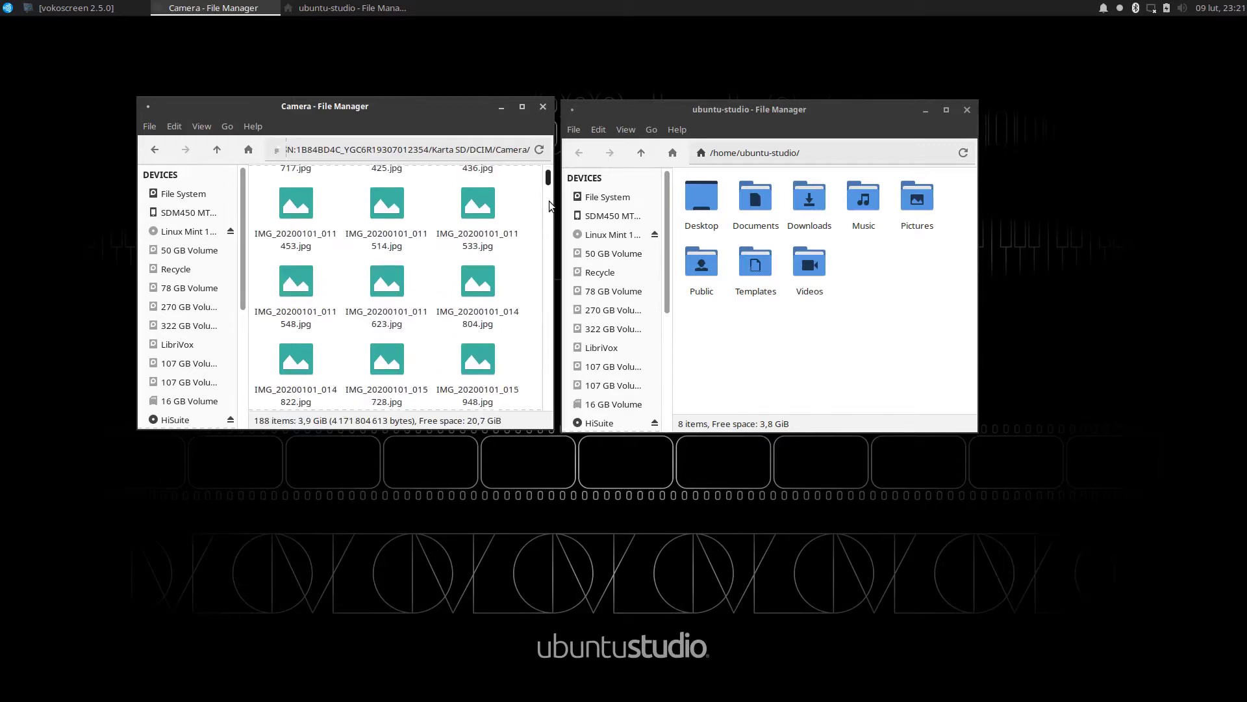
pyautogui.moveTo(549, 205); pyautogui.dragTo(538, 404)
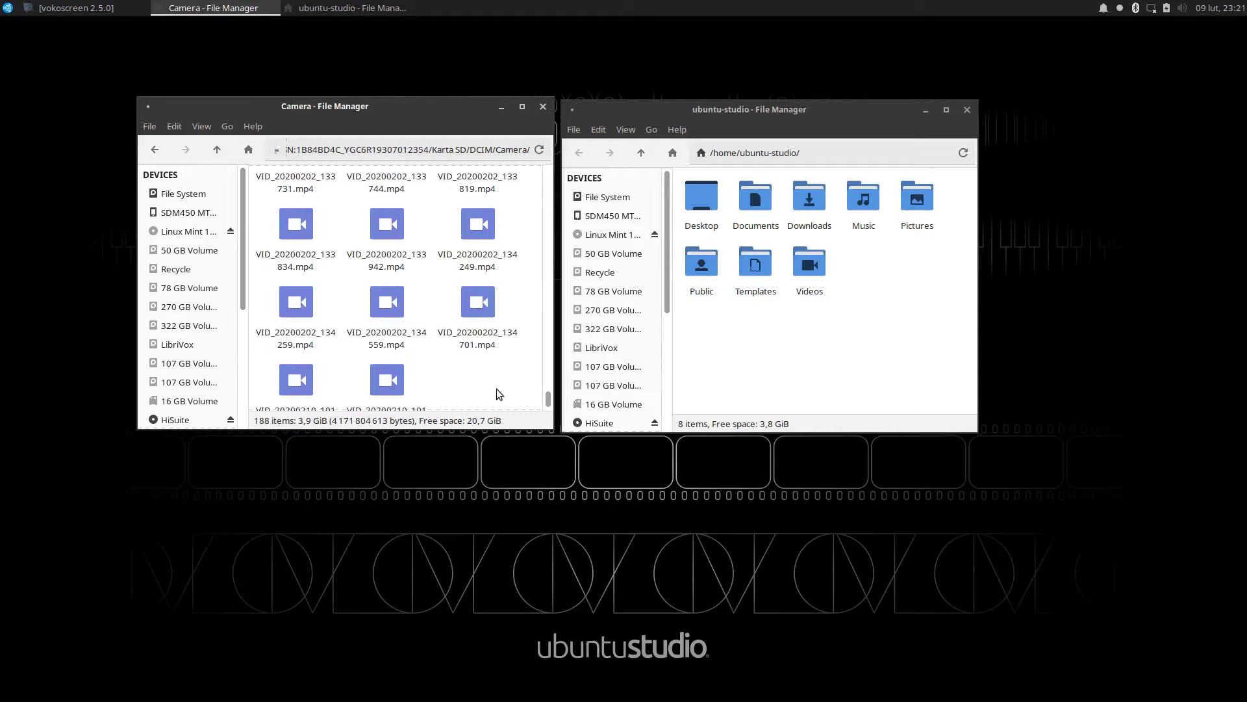
pyautogui.scroll(-1, 459, 389)
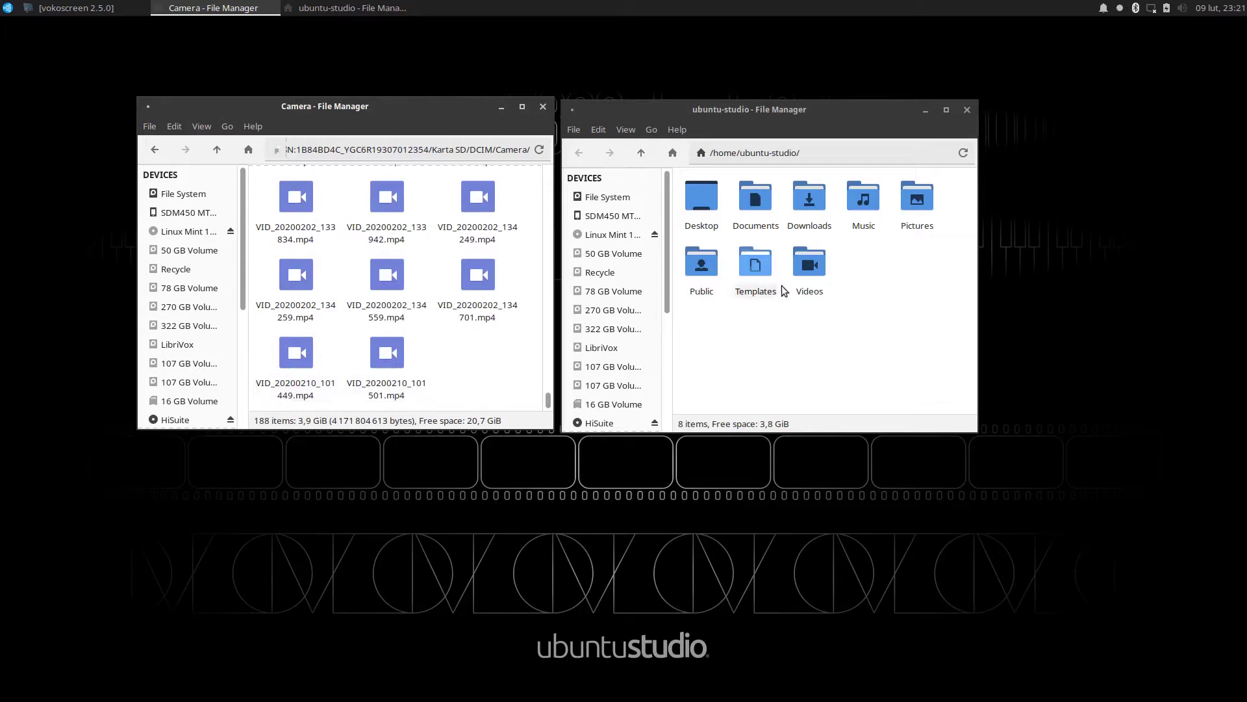
# Copy VID_20200210_101449.mp4 and VID_20200210_101501.mp4 from the phone's Camera folder into the home Videos folder
pyautogui.doubleClick(809, 269)
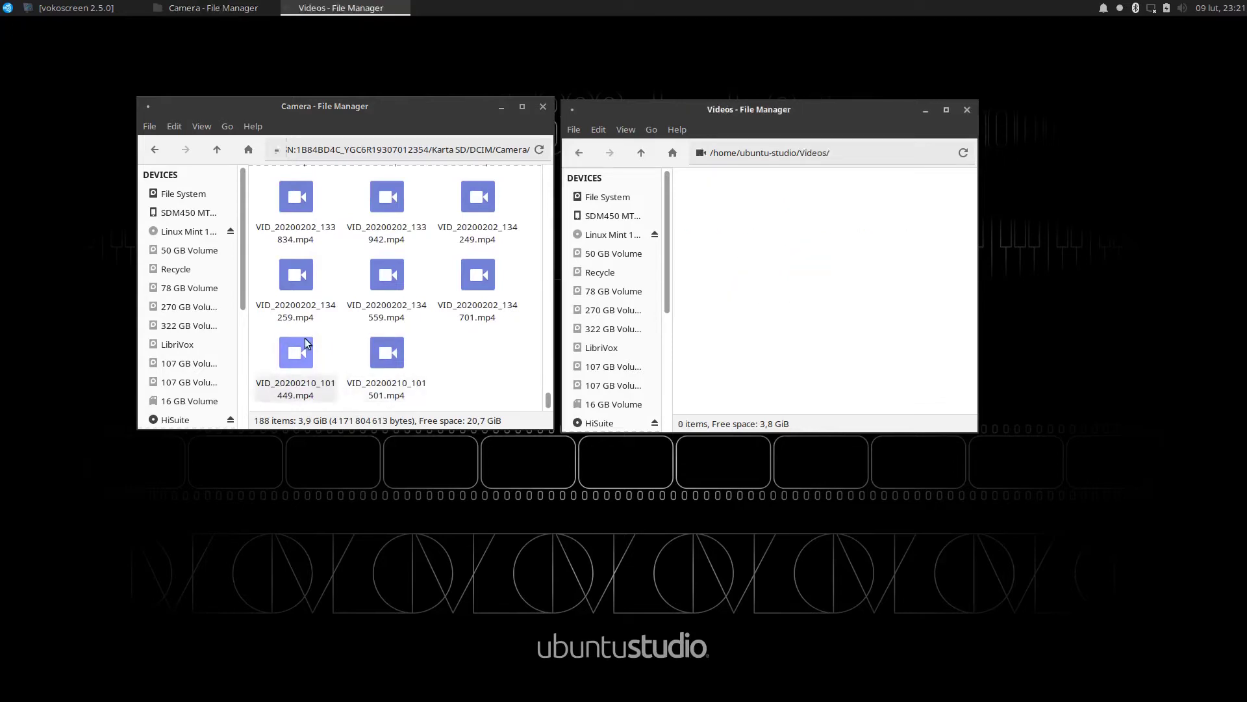
pyautogui.moveTo(305, 343); pyautogui.dragTo(726, 319)
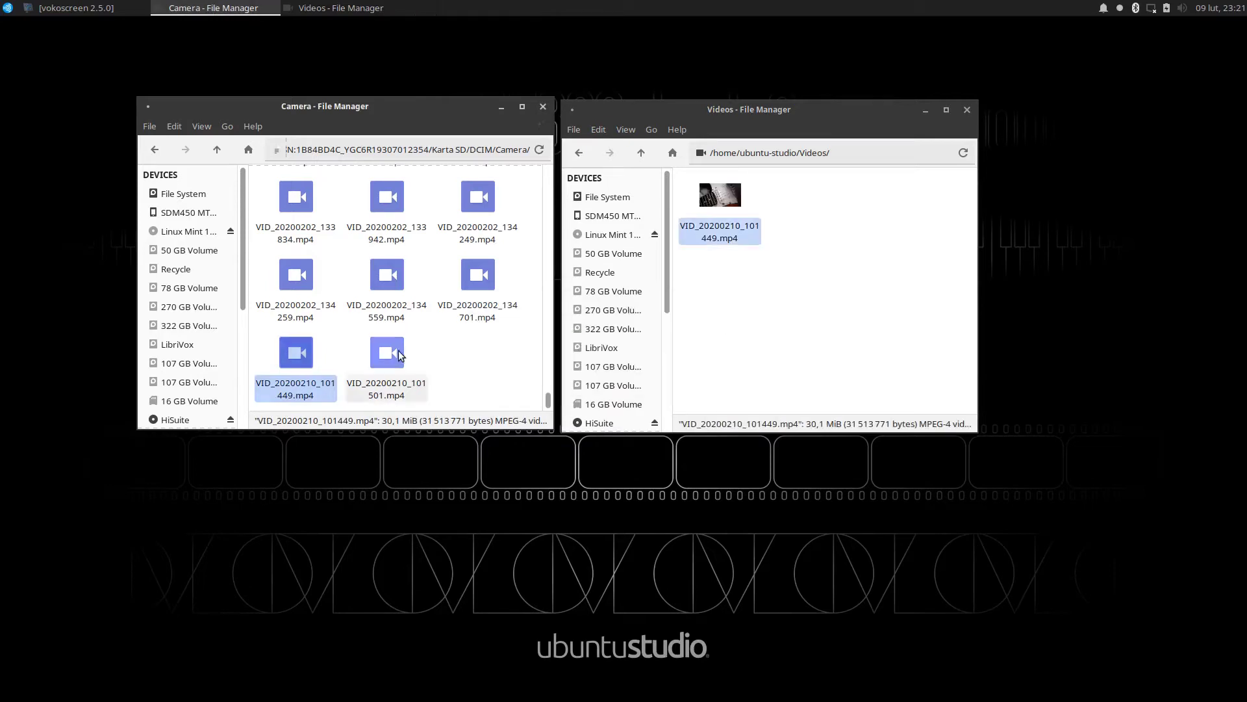
pyautogui.moveTo(399, 350); pyautogui.dragTo(781, 298)
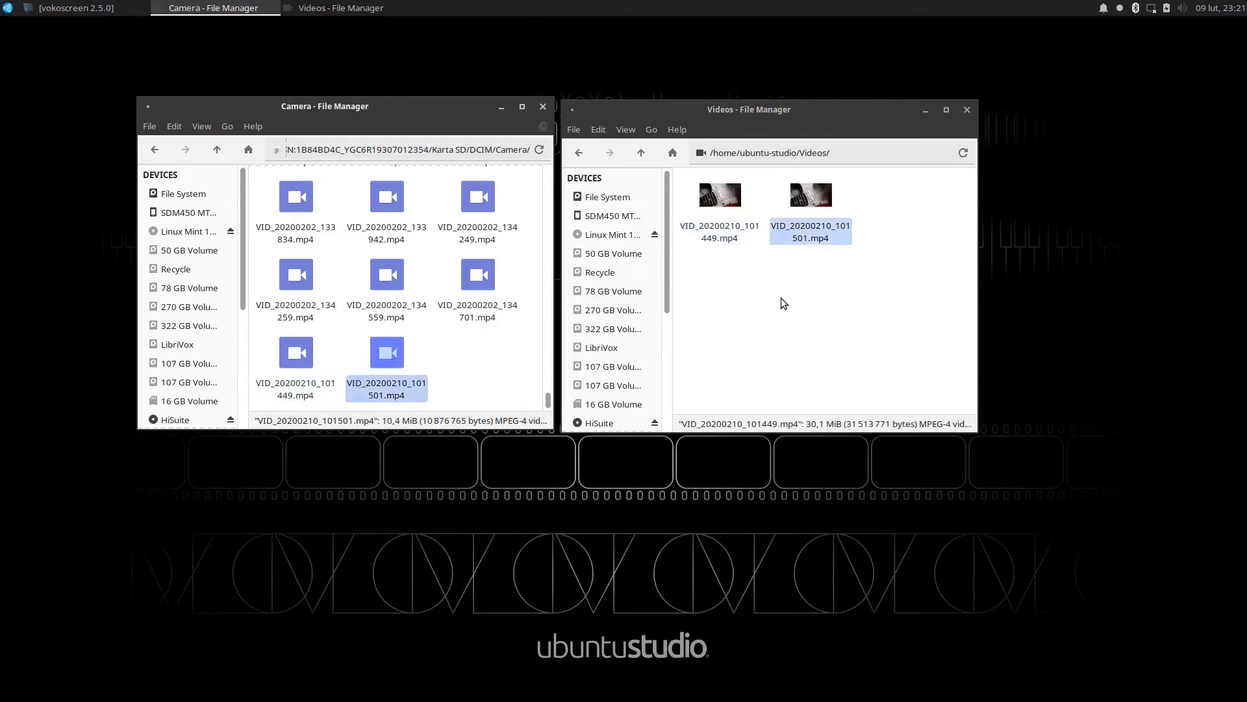
pyautogui.click(742, 306)
# Stop the running vokoscreen recording
pyautogui.click(1121, 8)
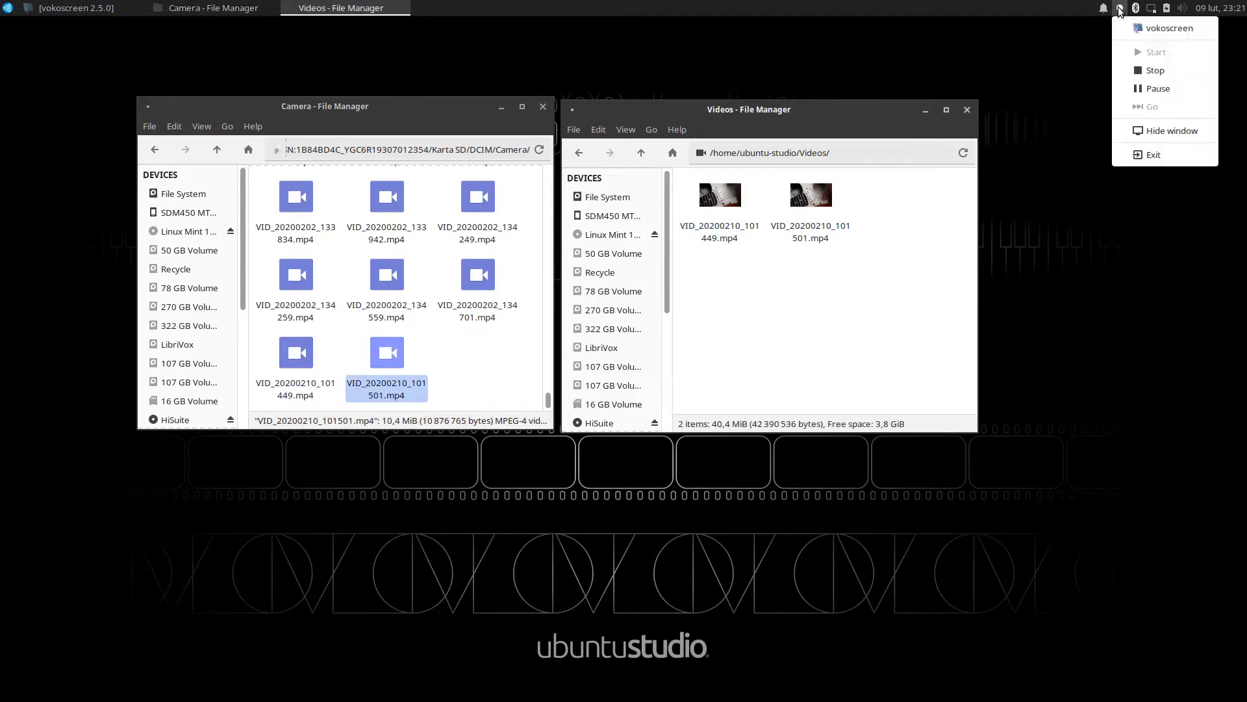
pyautogui.click(1154, 70)
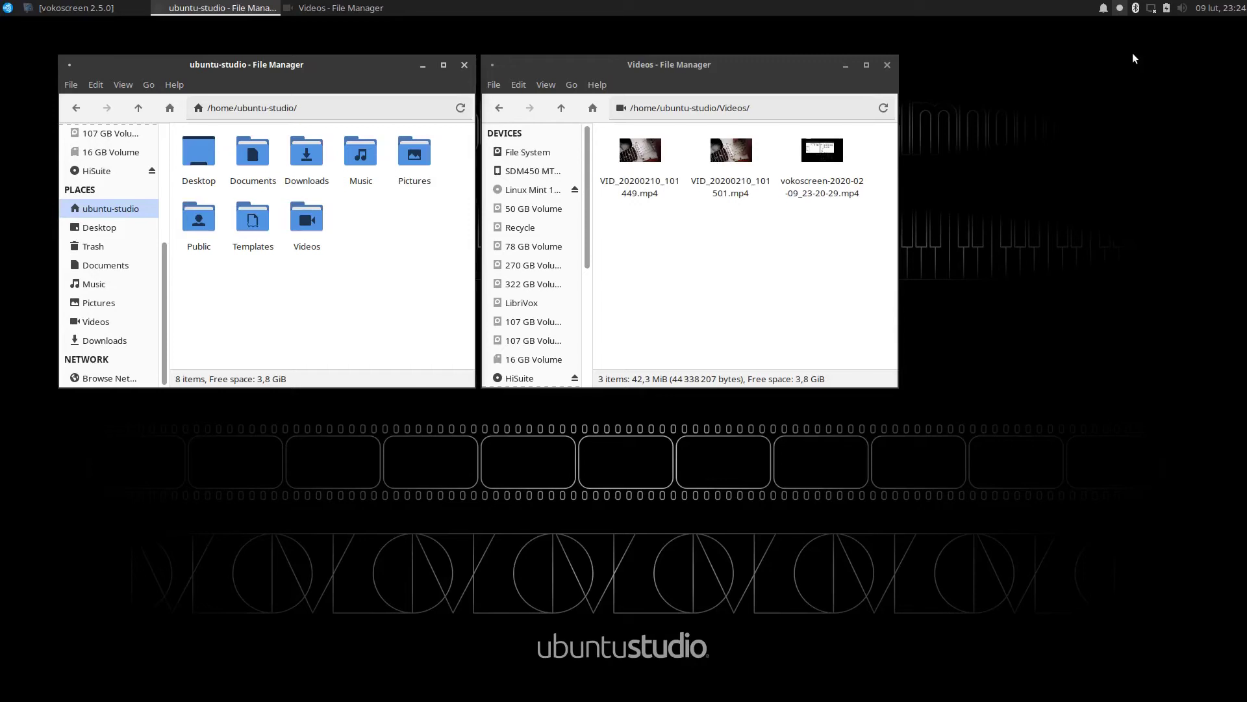
# Launch Audacity, turn off its welcome dialog for future starts and dismiss it
pyautogui.rightClick(989, 91)
pyautogui.moveTo(1025, 188)
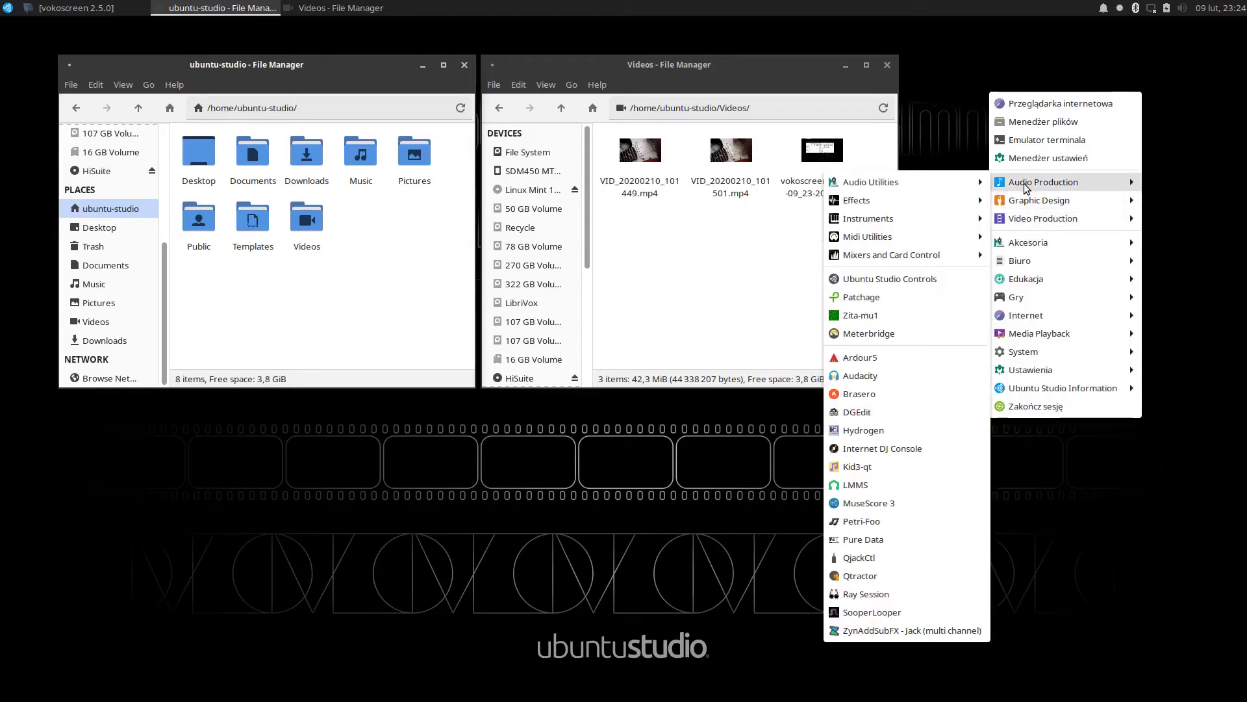
pyautogui.click(848, 375)
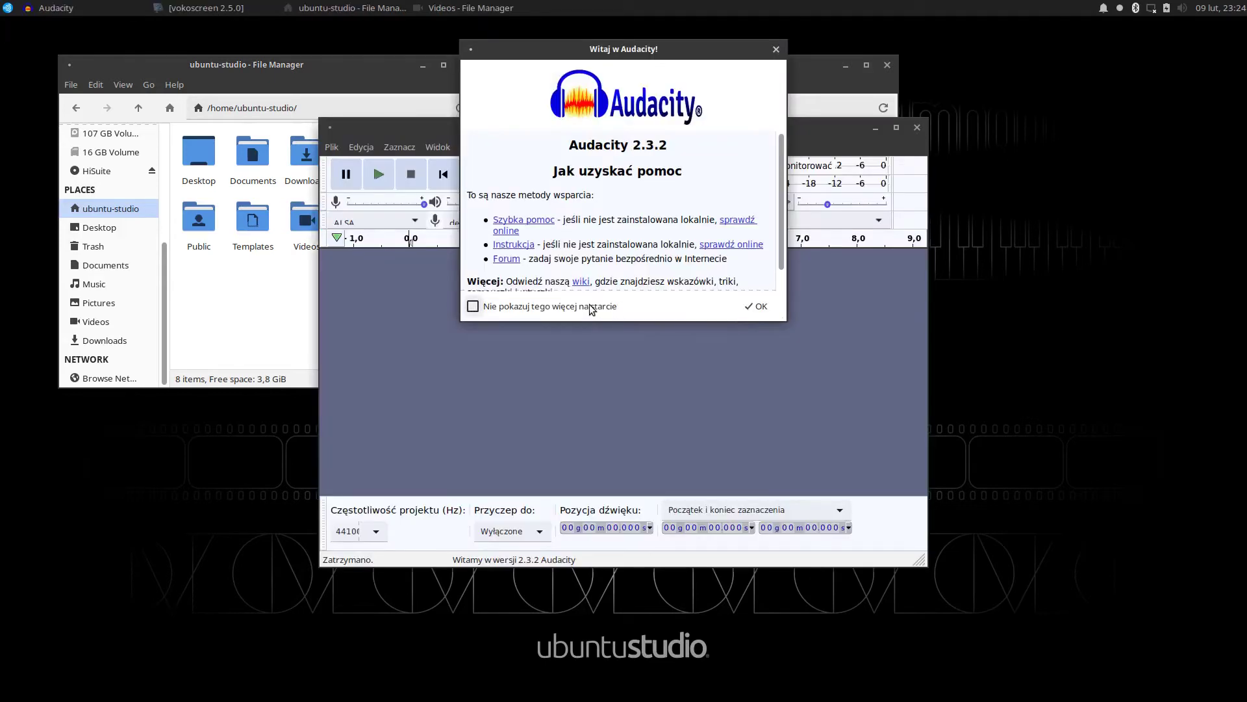
pyautogui.click(473, 306)
pyautogui.click(753, 305)
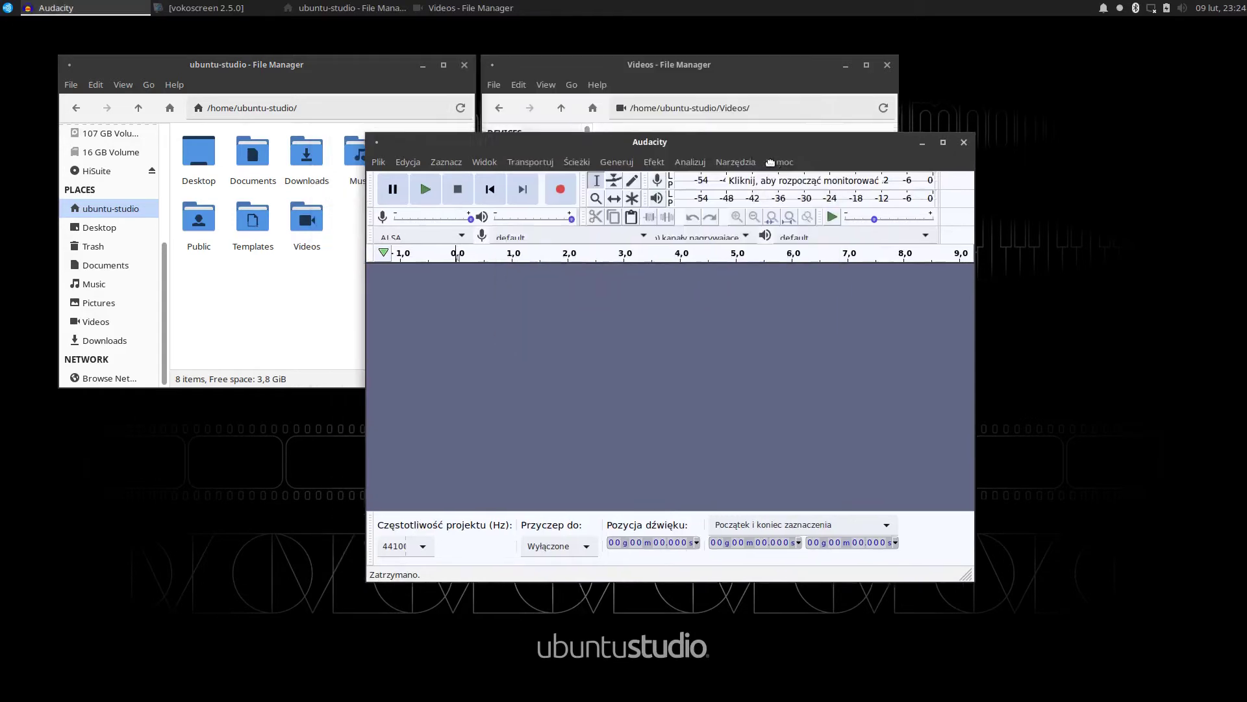
# Import VID_20200210_101501.mp4 from the Videos folder into the empty Audacity project as an audio track
pyautogui.moveTo(703, 134); pyautogui.dragTo(918, 206)
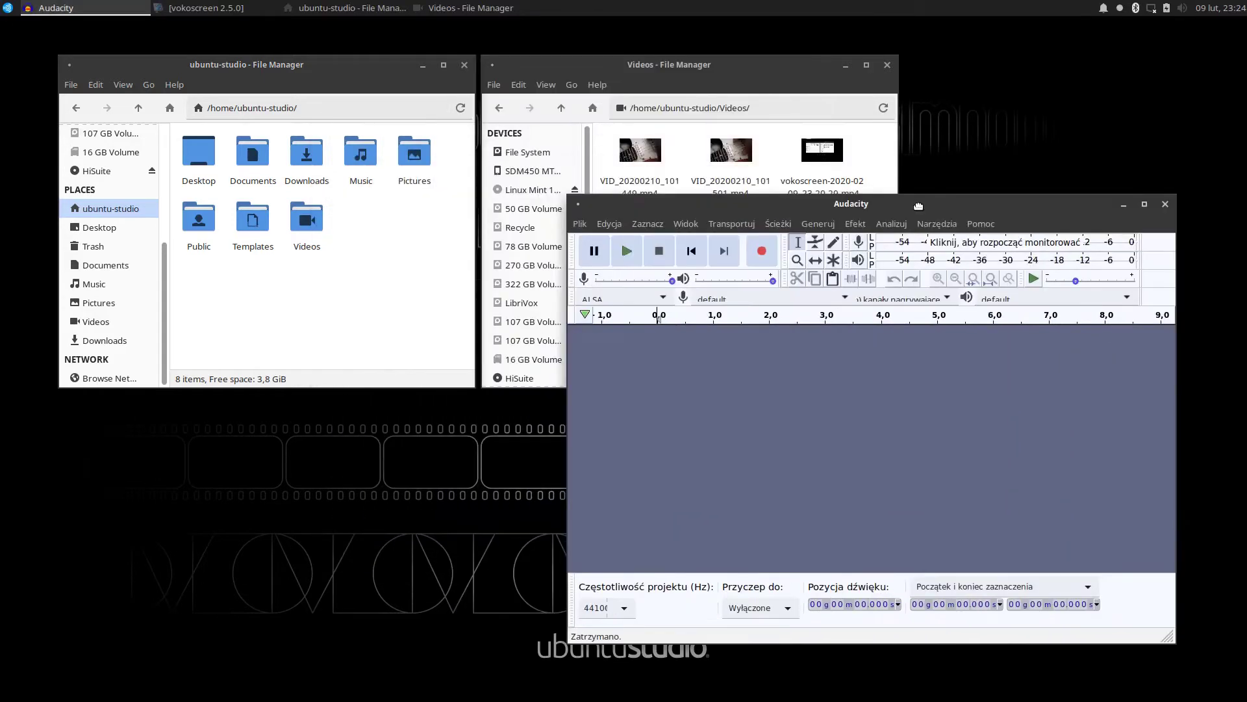
pyautogui.click(738, 156)
pyautogui.moveTo(738, 157); pyautogui.dragTo(947, 432)
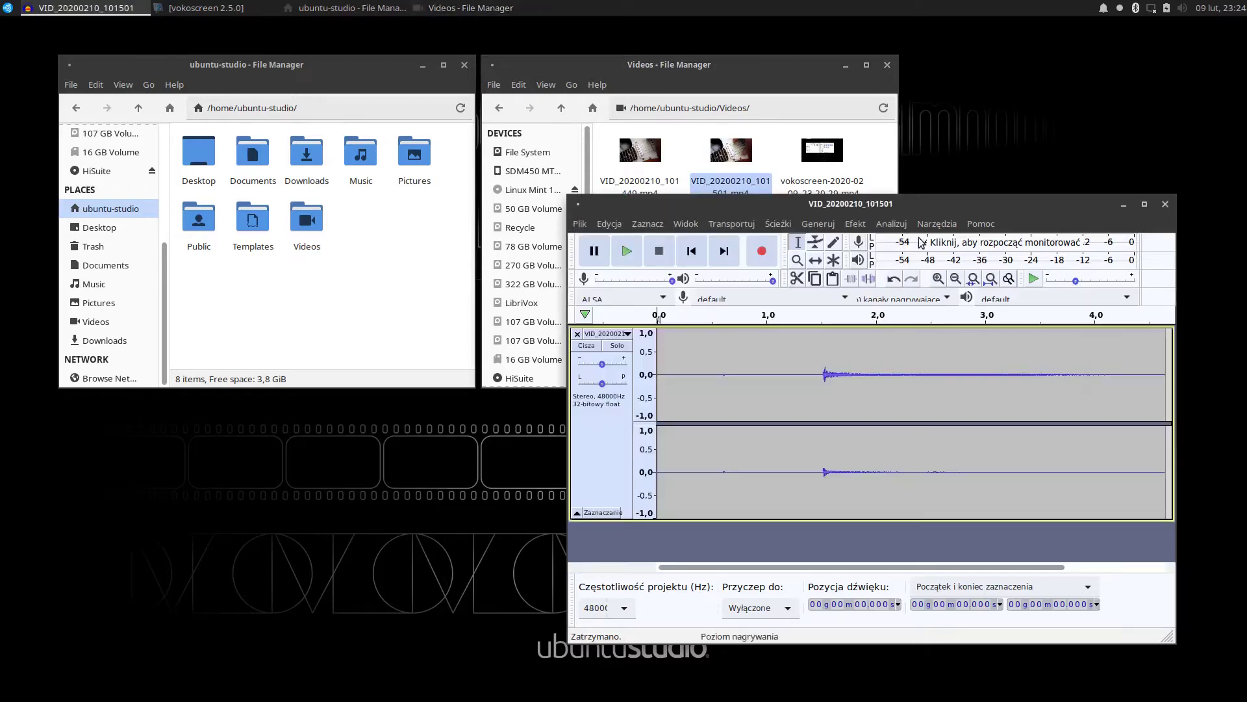
# Move the Audacity window fully into view and play the imported track from the start, stopping playback at the end
pyautogui.moveTo(911, 211); pyautogui.dragTo(782, 136)
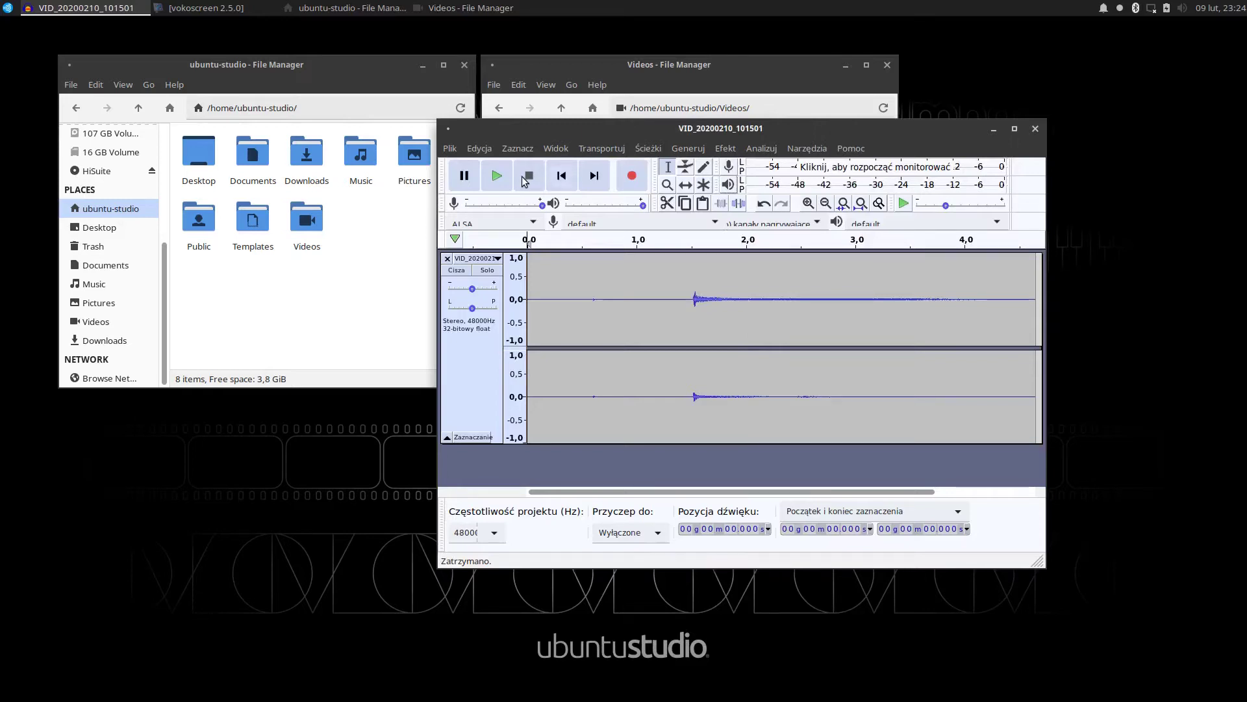
pyautogui.click(492, 179)
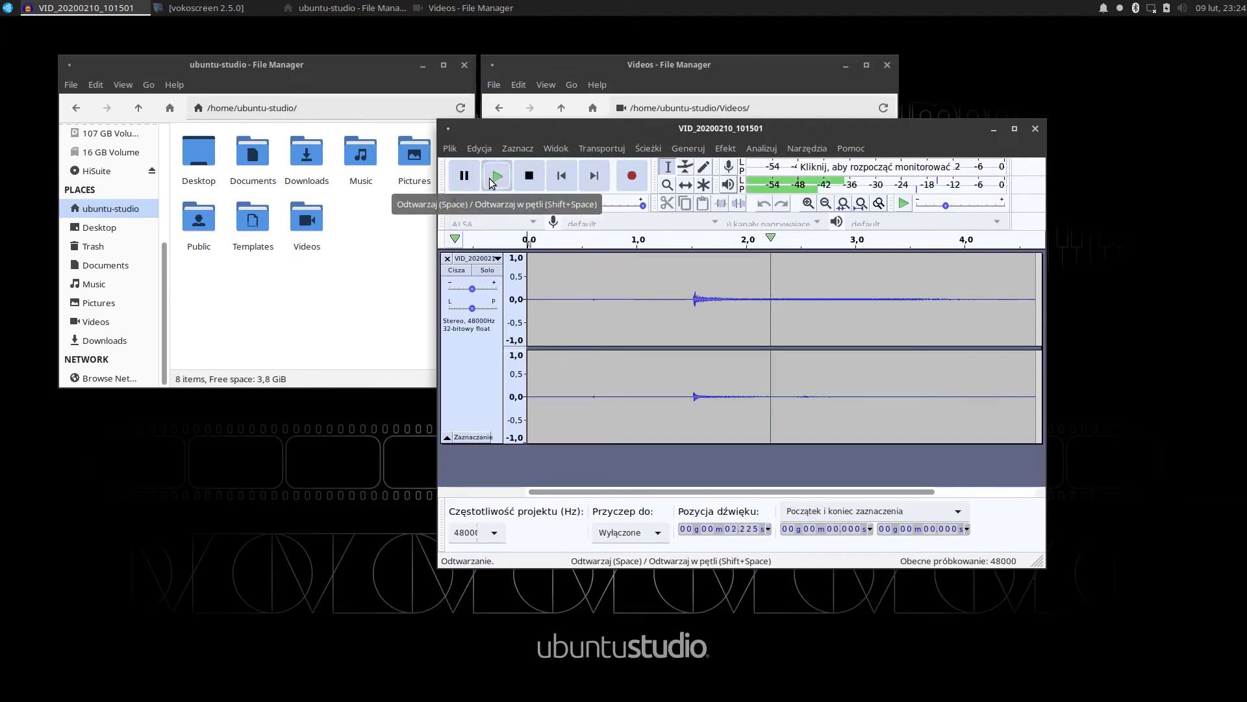
pyautogui.click(528, 187)
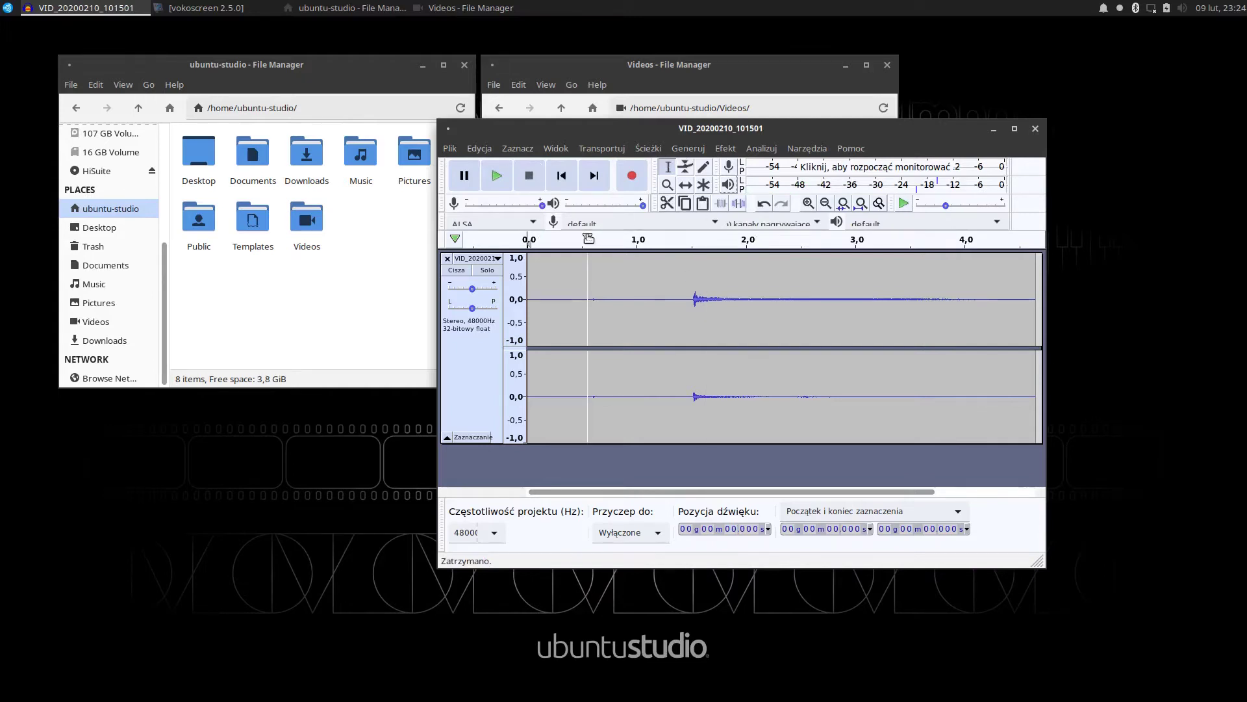
# Select the whole track, preview the Reverb (Pogłos) effect with its default settings and apply it
pyautogui.click(480, 150)
pyautogui.moveTo(508, 150)
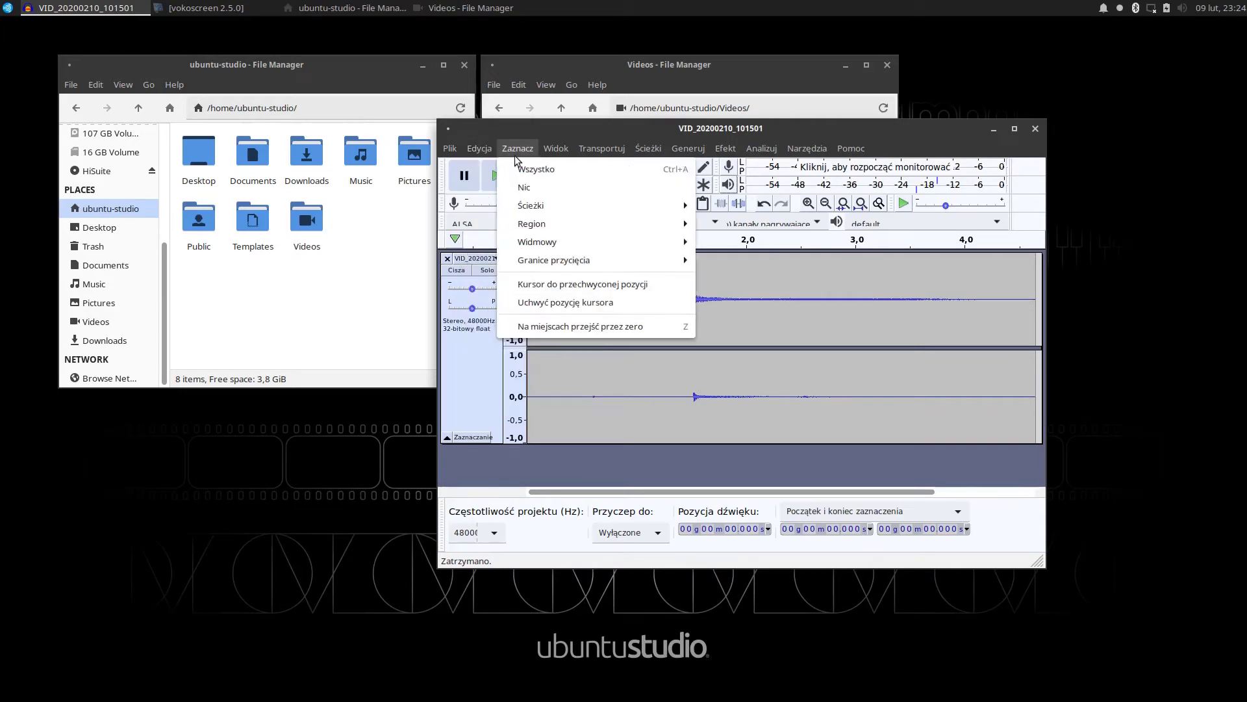
pyautogui.click(529, 169)
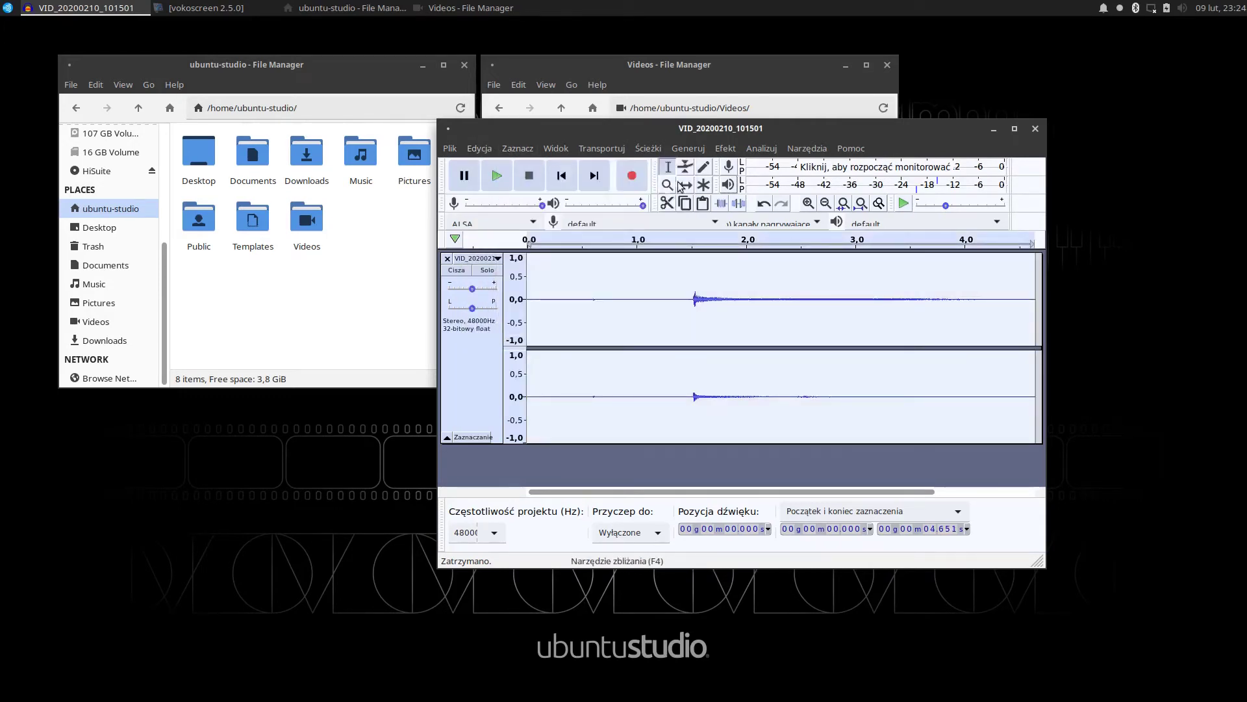
pyautogui.click(724, 149)
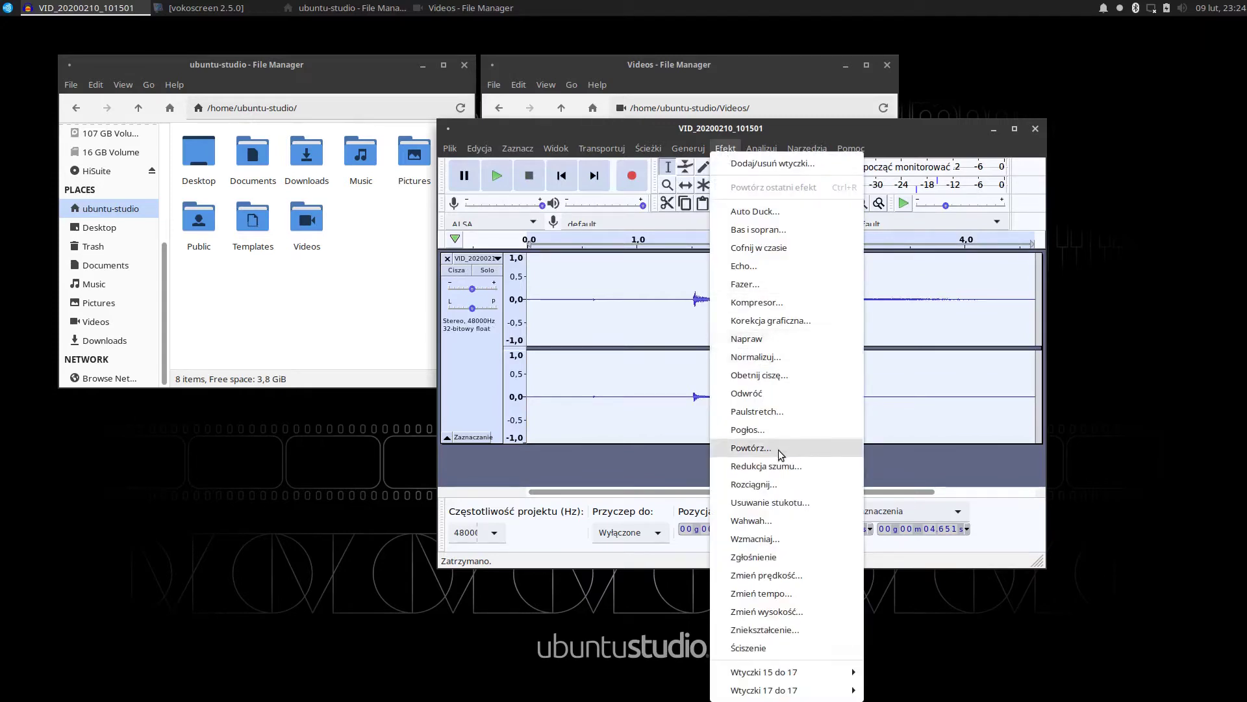
pyautogui.click(757, 430)
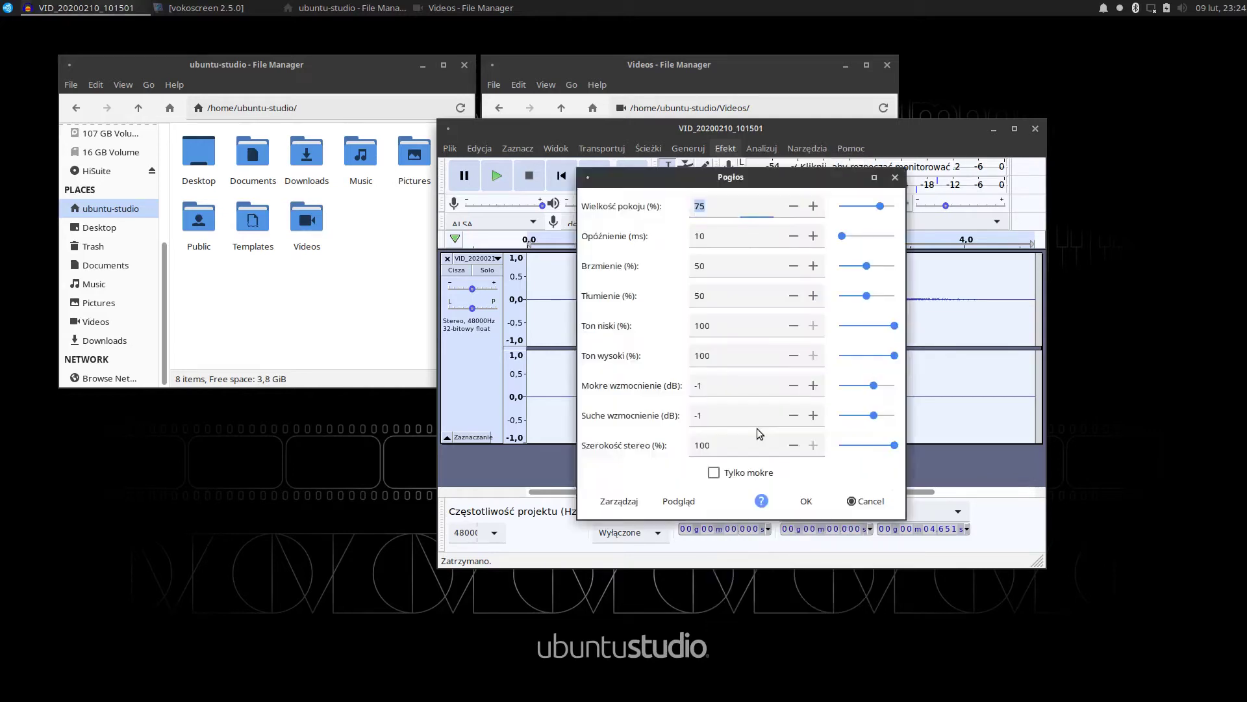
pyautogui.click(679, 499)
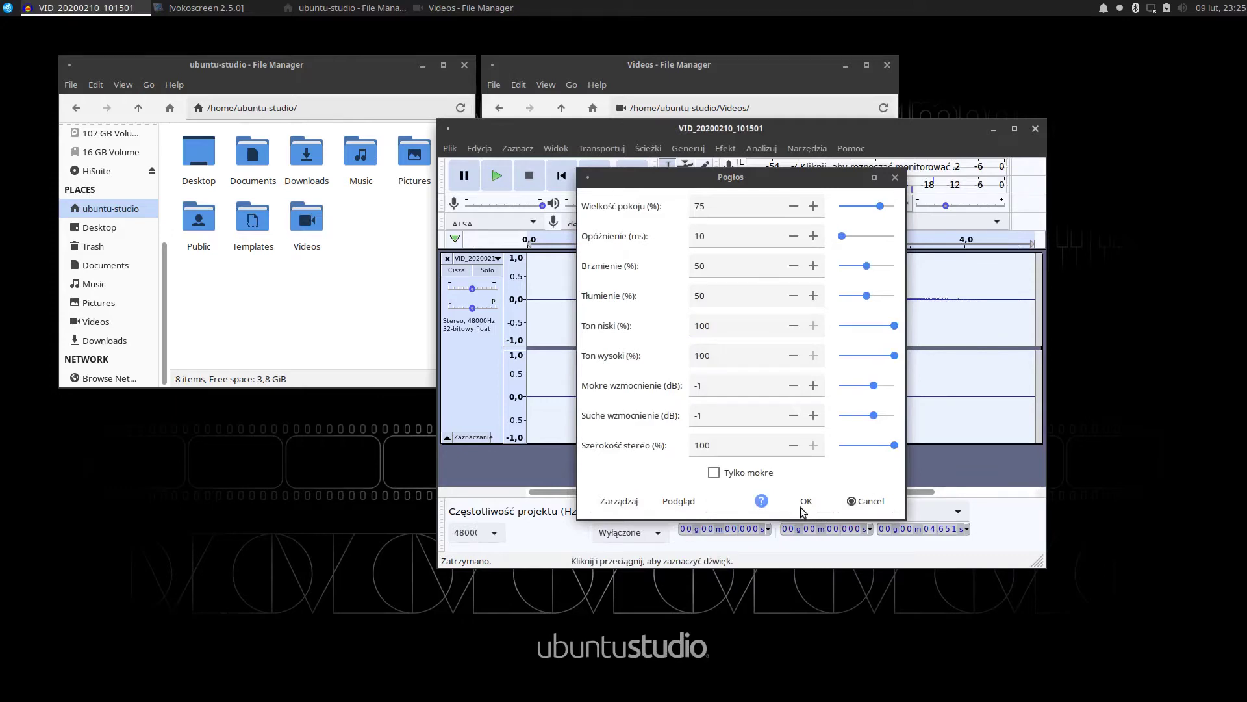
pyautogui.click(801, 501)
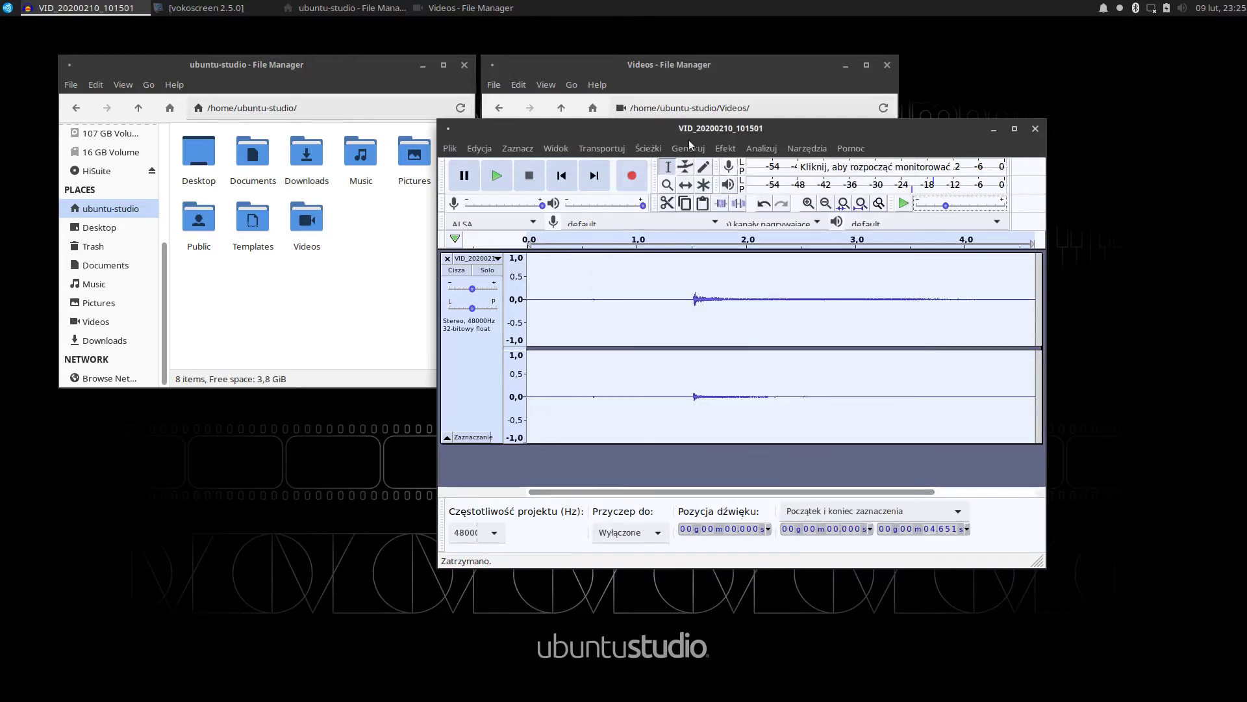
pyautogui.click(721, 151)
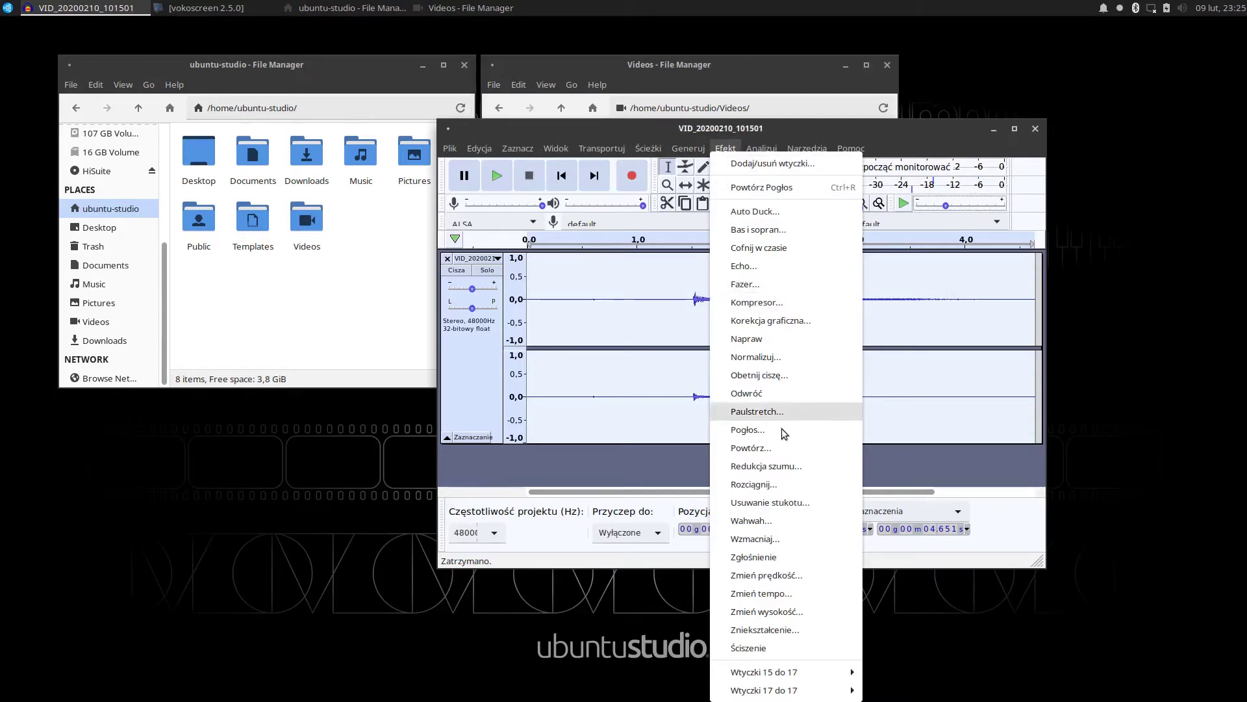
pyautogui.click(748, 448)
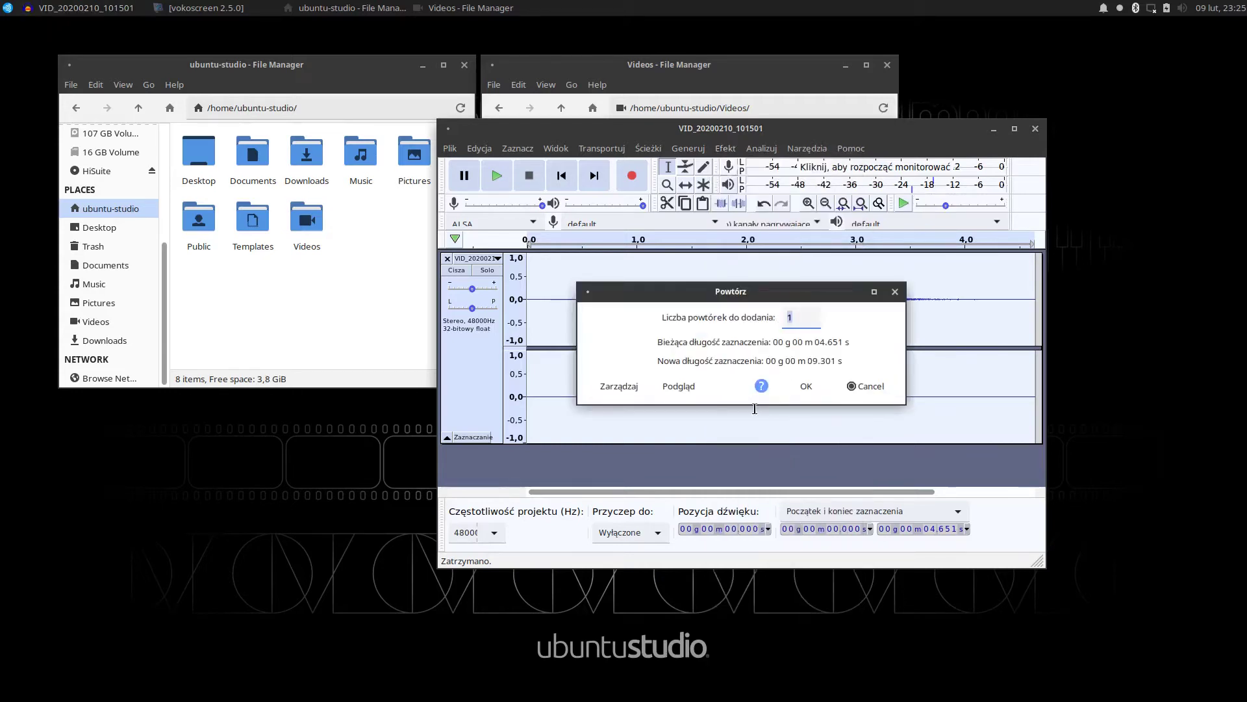
pyautogui.click(690, 390)
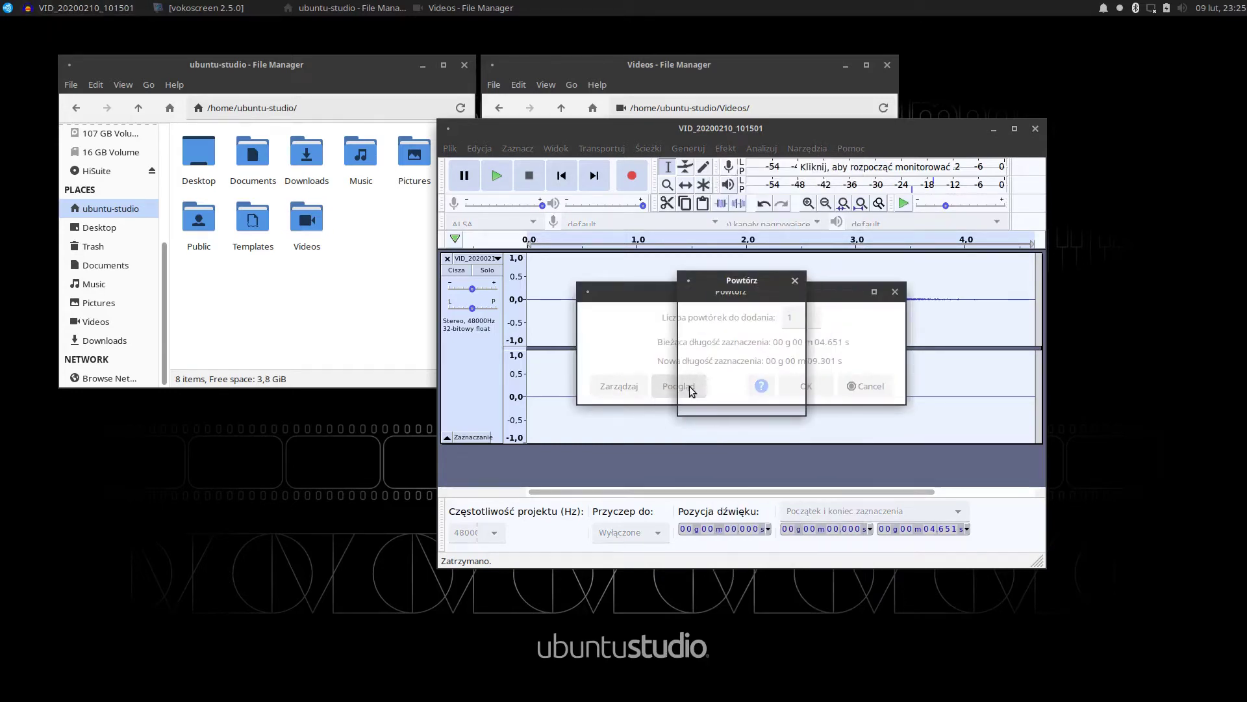
pyautogui.click(895, 292)
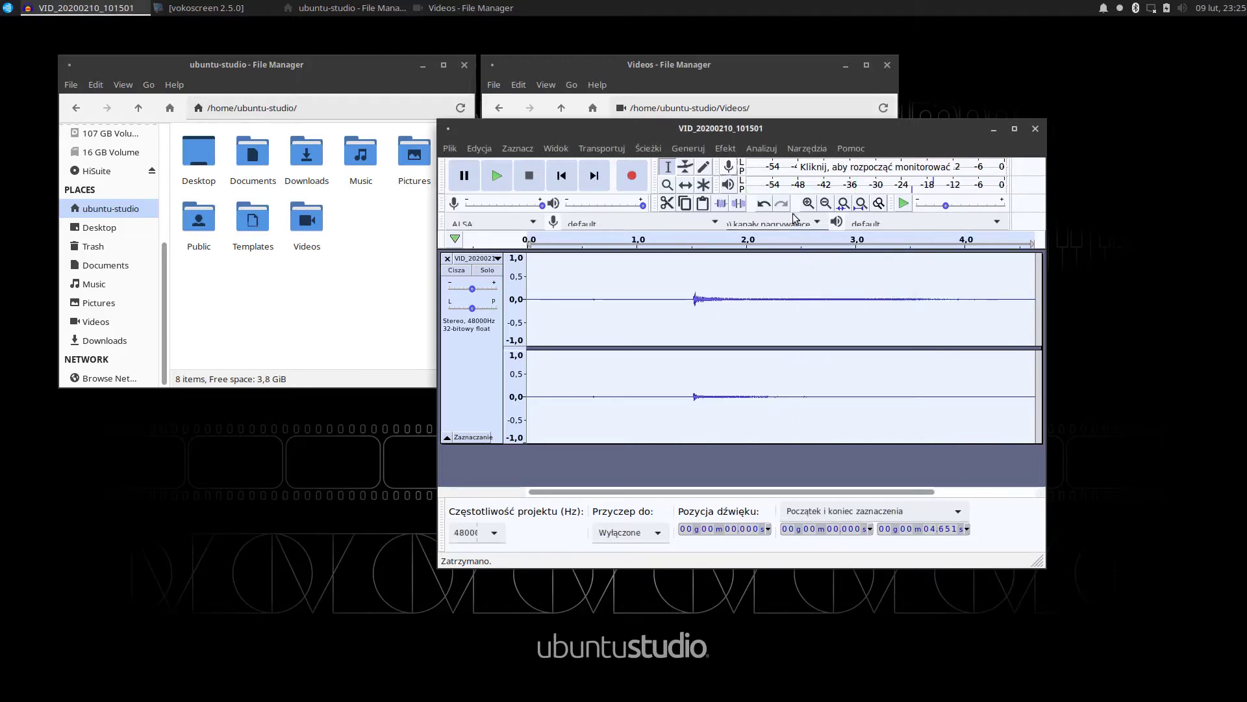
# Open the Bass and Treble (Bas i sopran) effect on the selected track and preview it unchanged and with bass at 15 dB
pyautogui.click(752, 151)
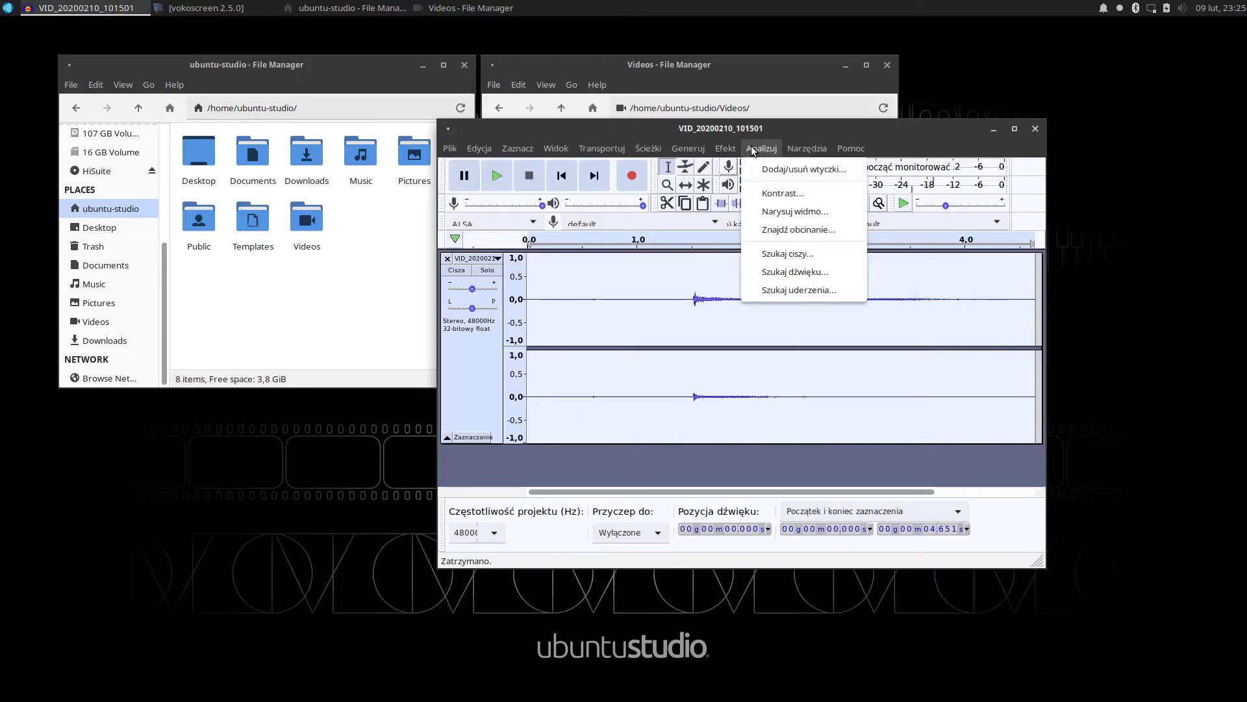
pyautogui.moveTo(729, 154)
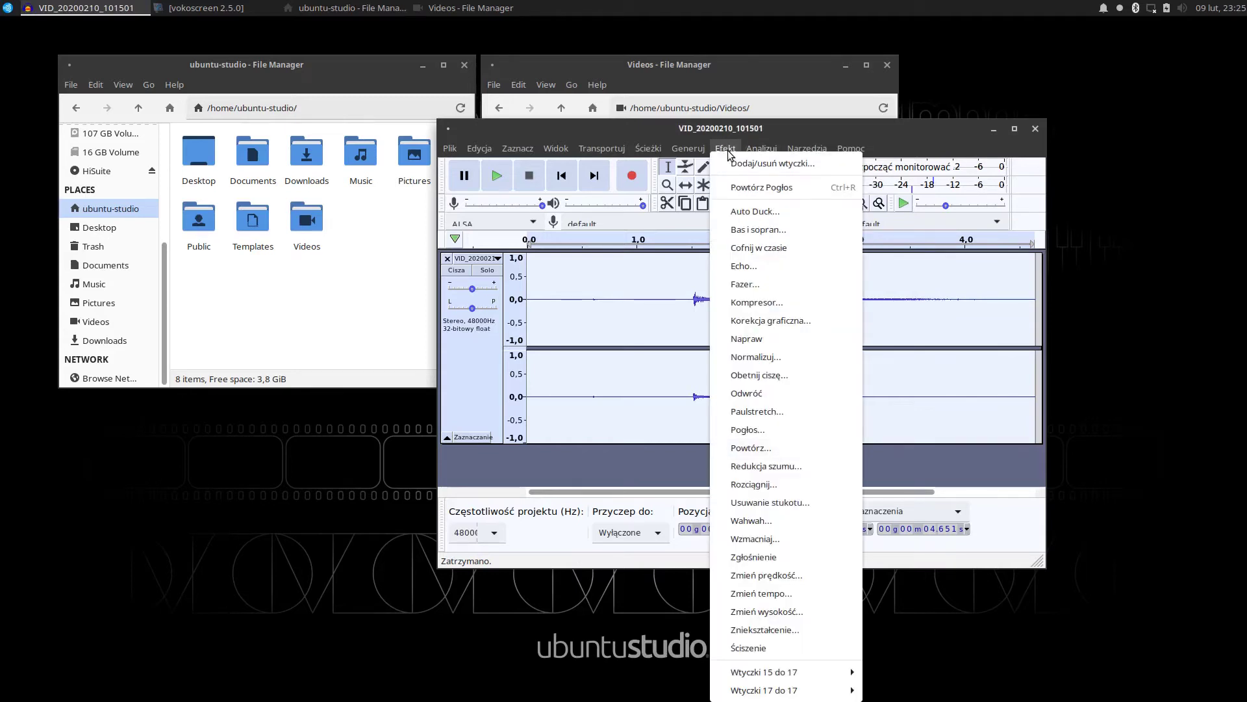
pyautogui.click(743, 231)
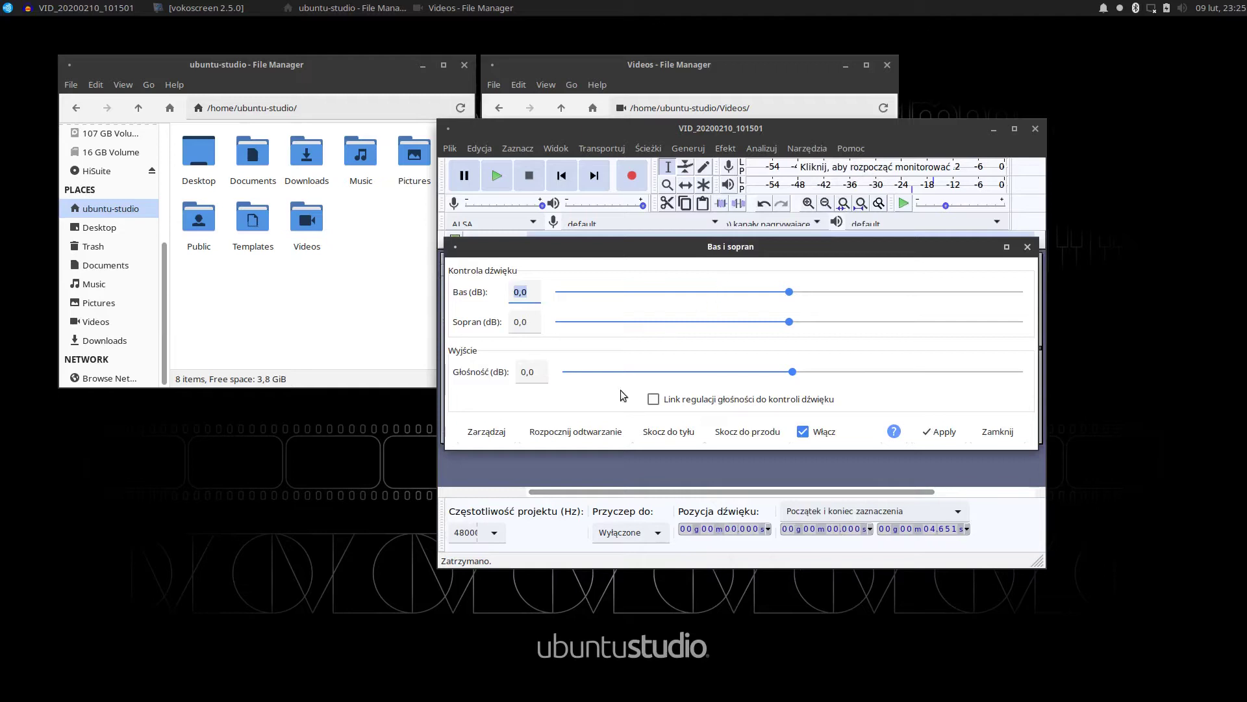
pyautogui.click(605, 434)
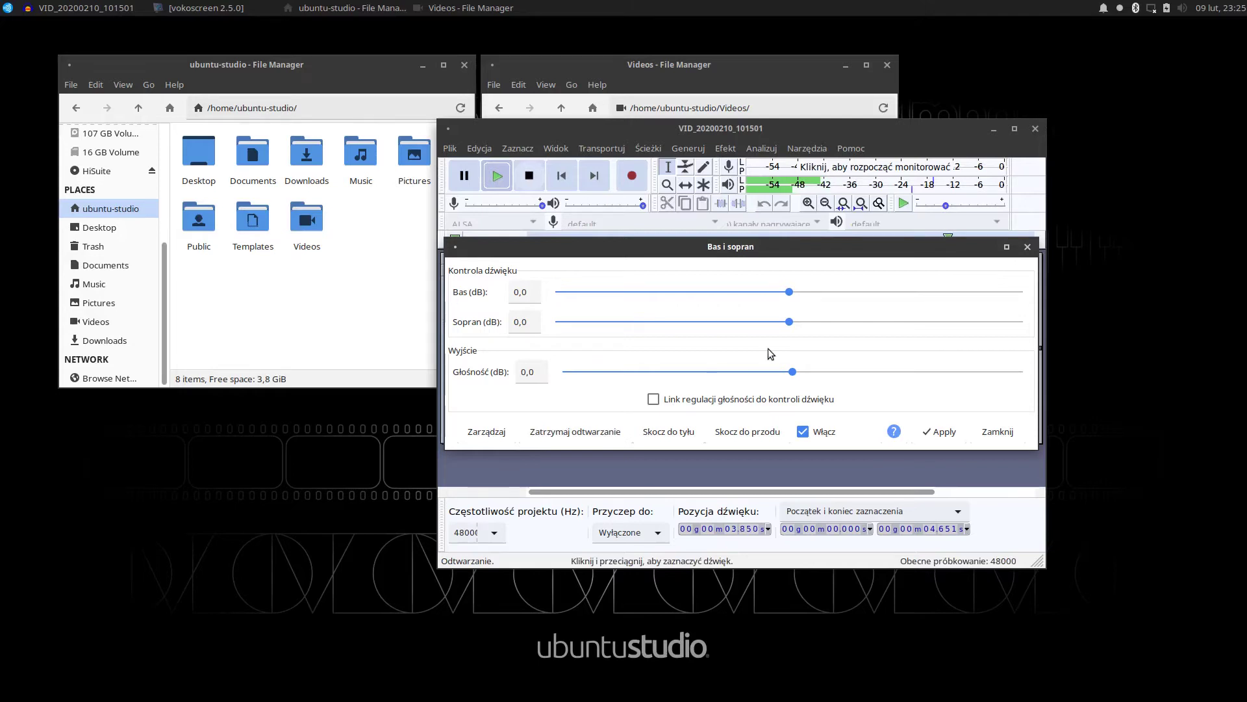
pyautogui.moveTo(789, 292); pyautogui.dragTo(905, 294)
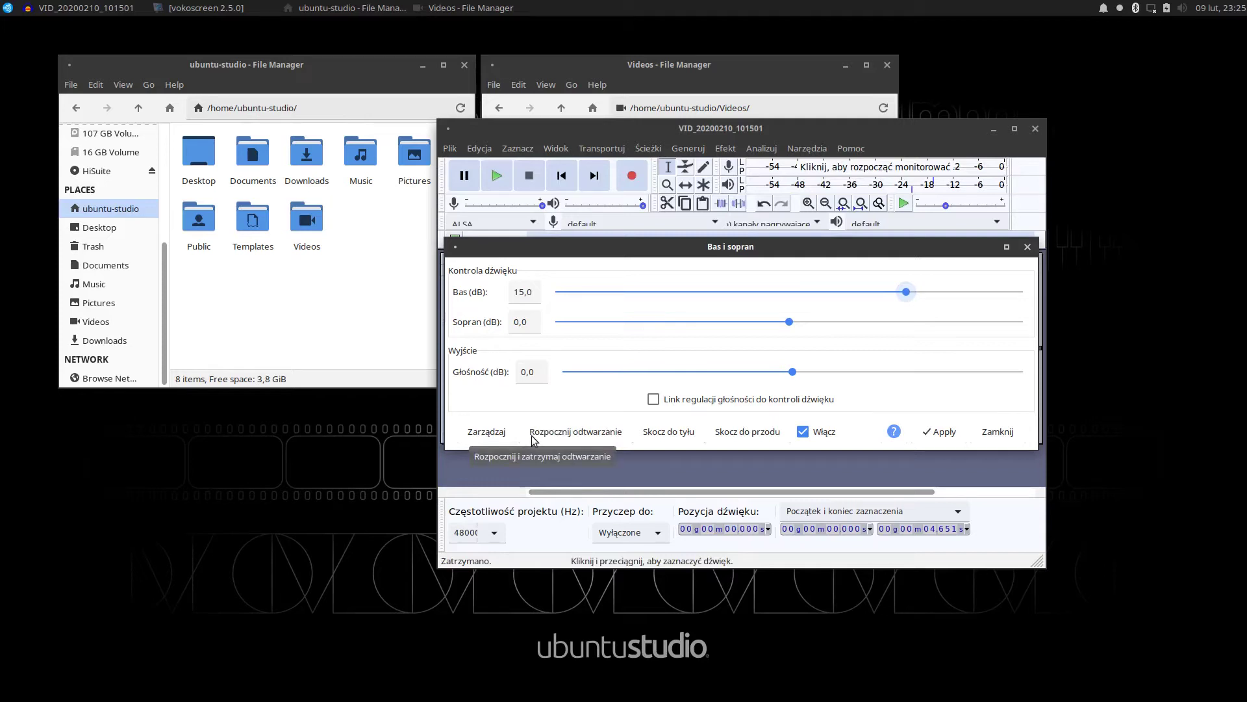
pyautogui.click(570, 435)
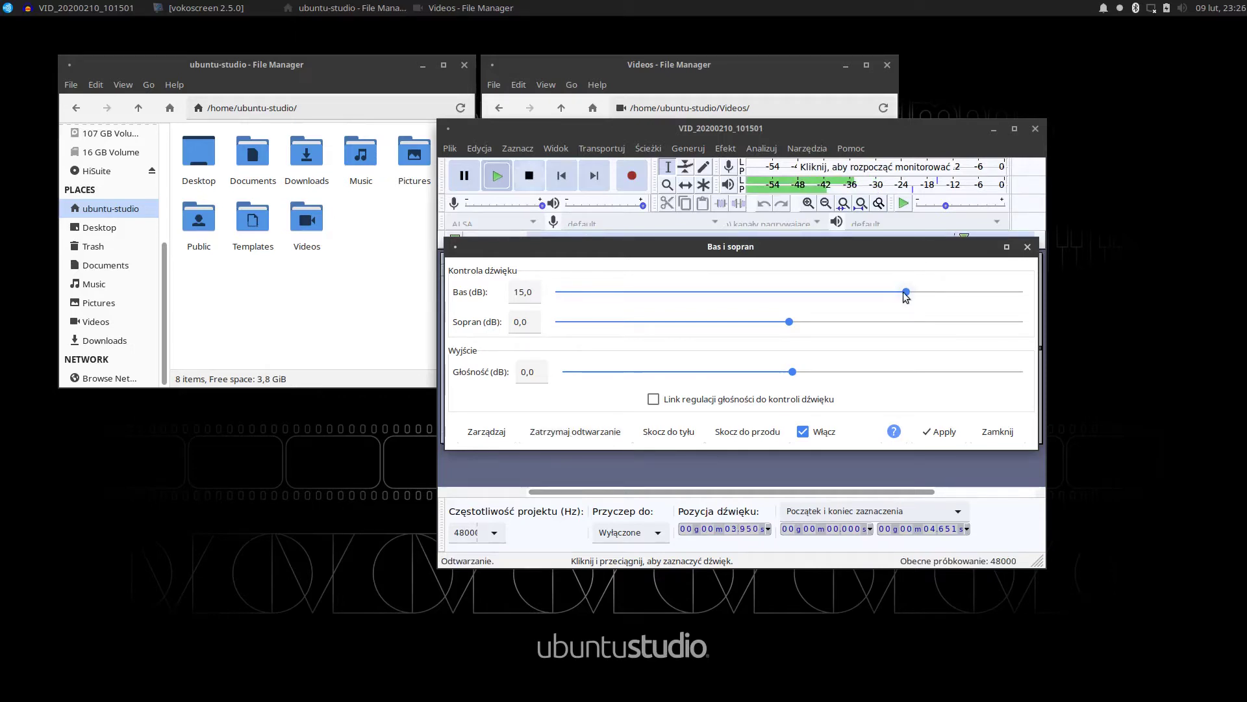
# Preview the bass boost at 27 dB and 30 dB, and close the effect without applying it
pyautogui.moveTo(906, 294); pyautogui.dragTo(1002, 293)
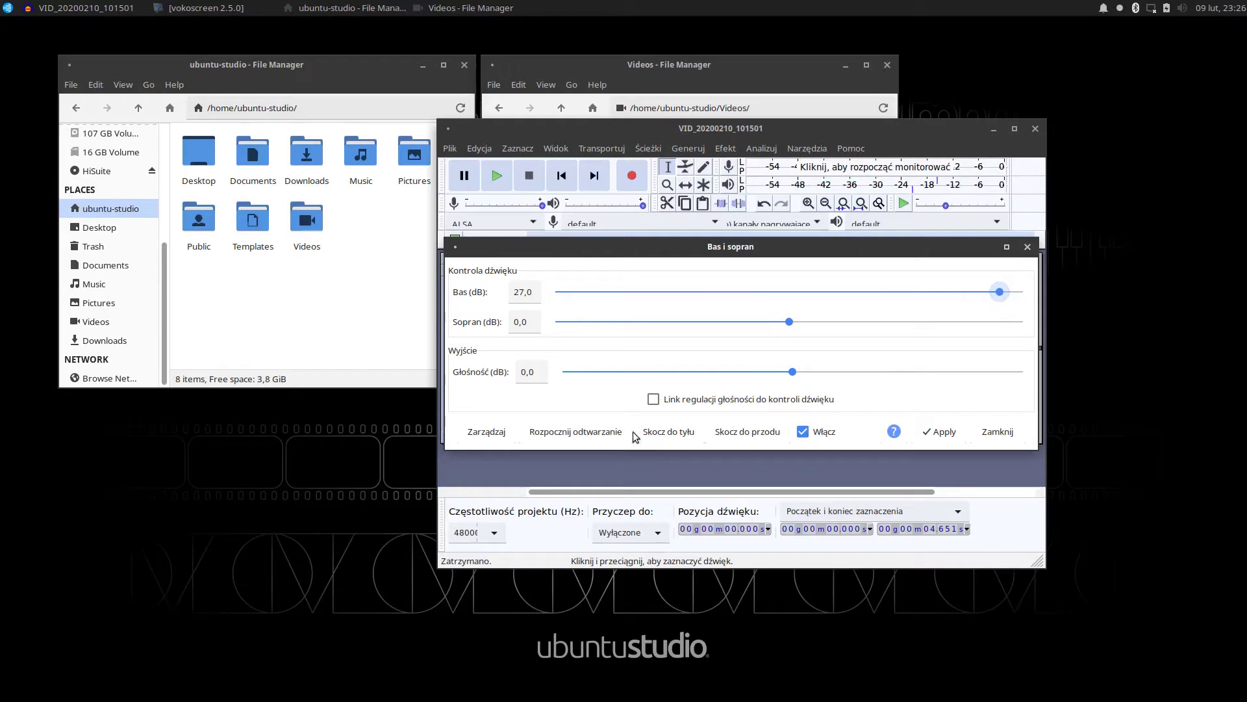
pyautogui.click(589, 435)
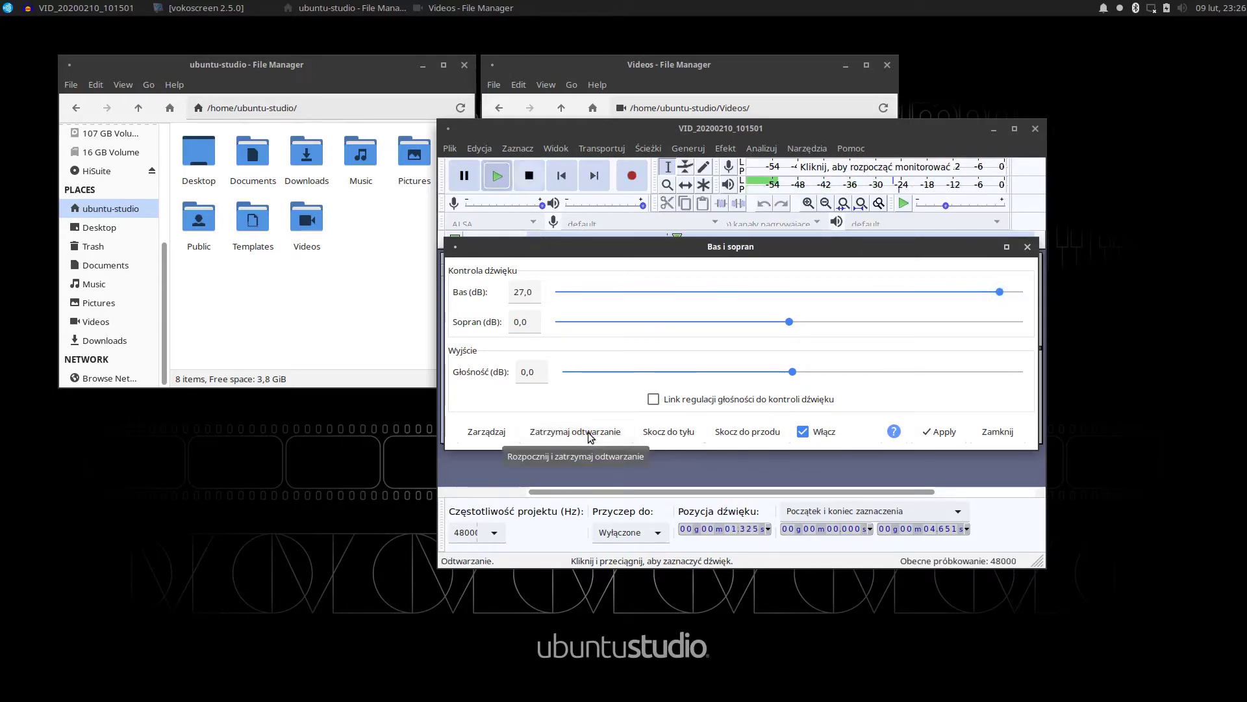
pyautogui.moveTo(650, 246); pyautogui.dragTo(527, 233)
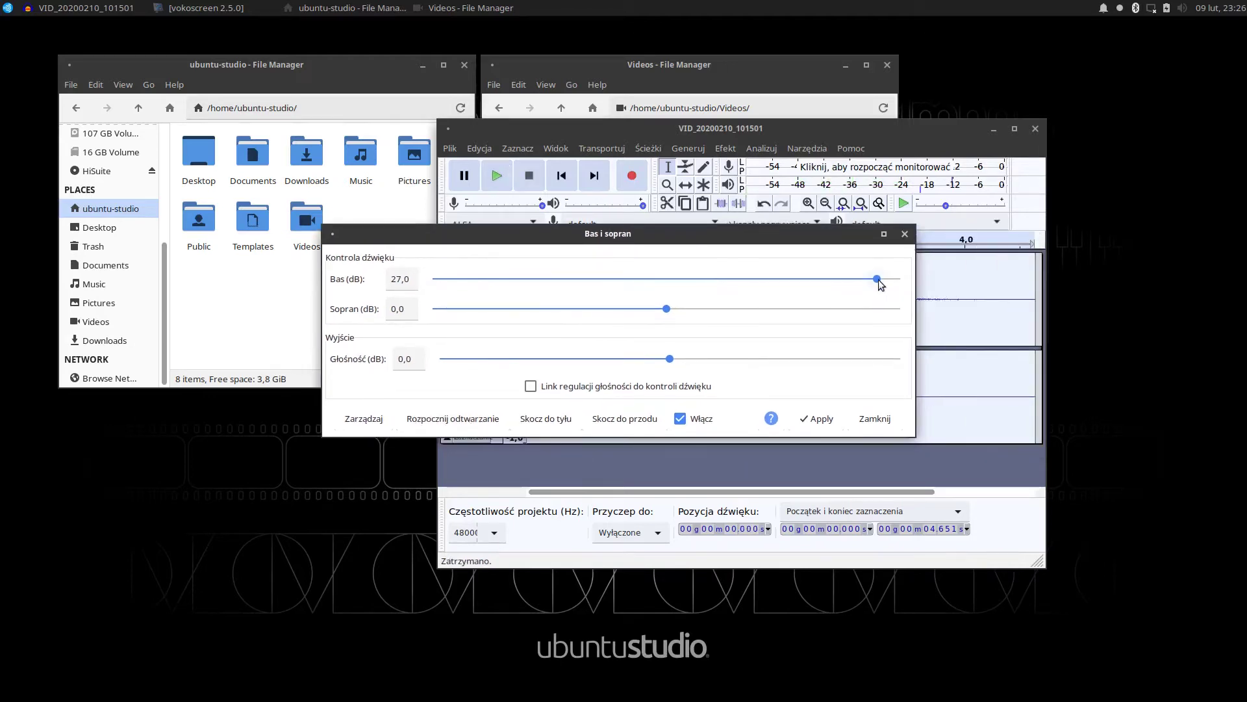
pyautogui.moveTo(878, 279); pyautogui.dragTo(903, 280)
pyautogui.click(477, 419)
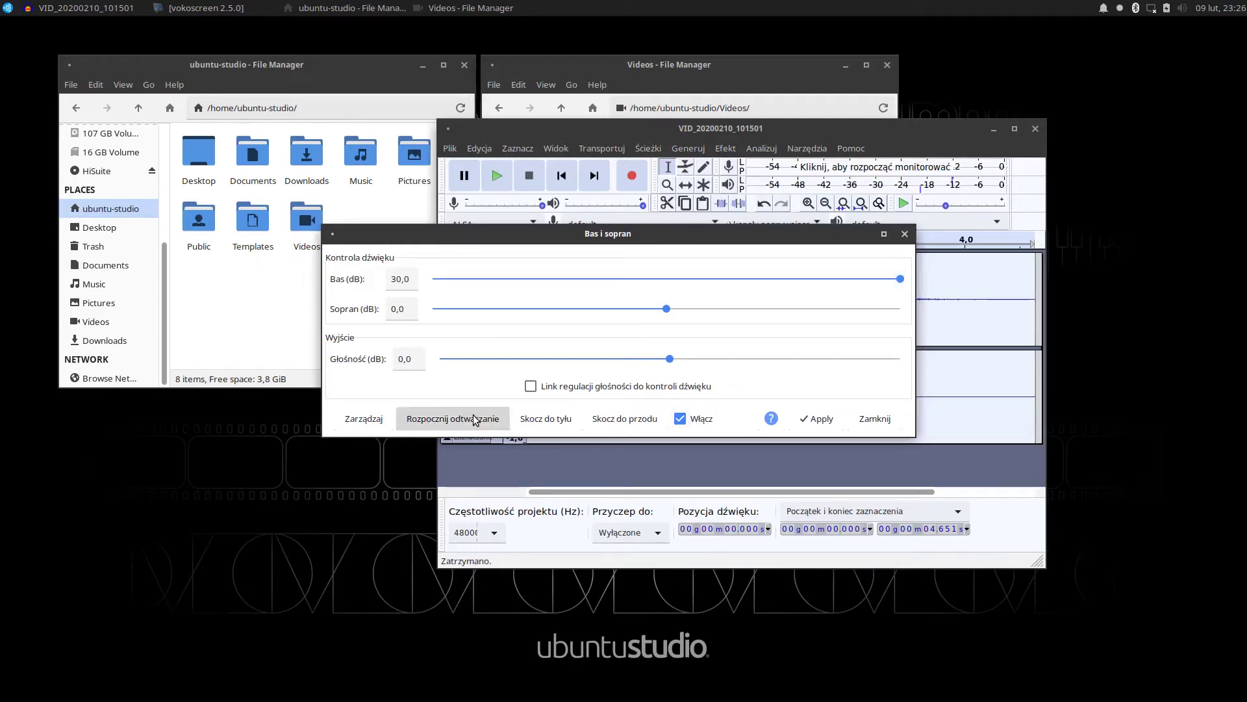
pyautogui.click(905, 234)
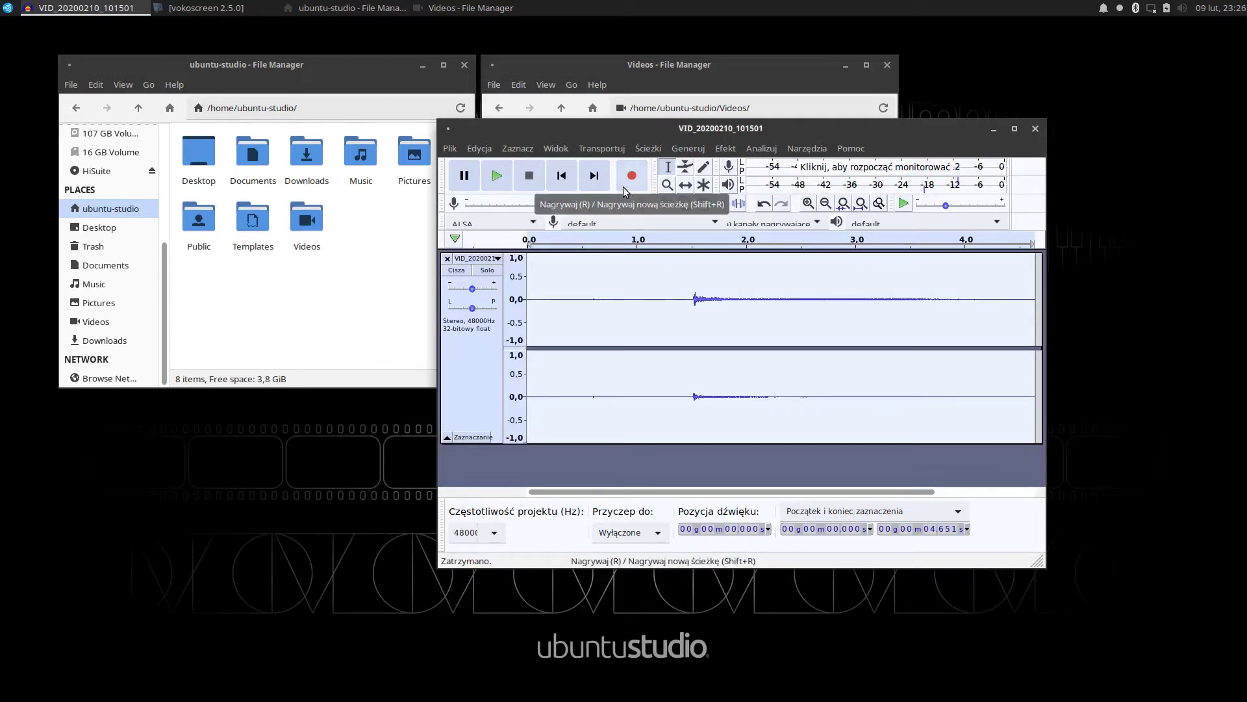
# Select the short quiet section from about 0.57 s to 0.74 s in the track and copy it
pyautogui.moveTo(666, 488); pyautogui.dragTo(788, 514)
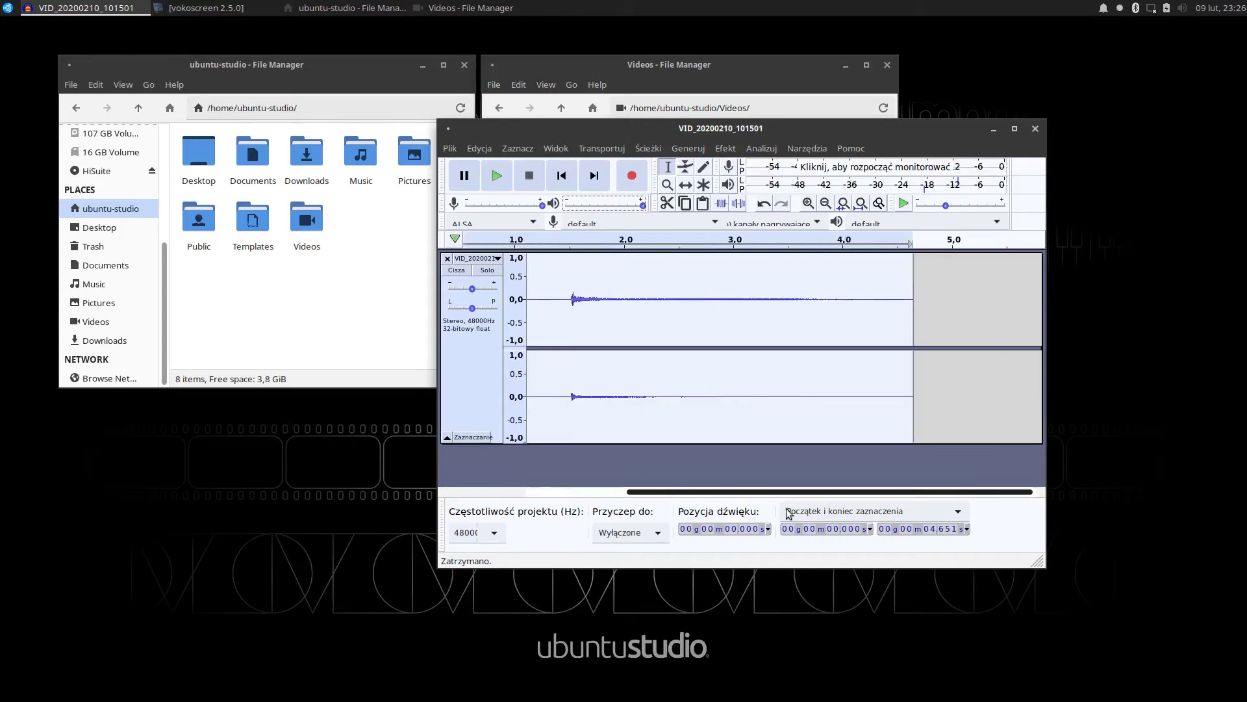
pyautogui.click(611, 492)
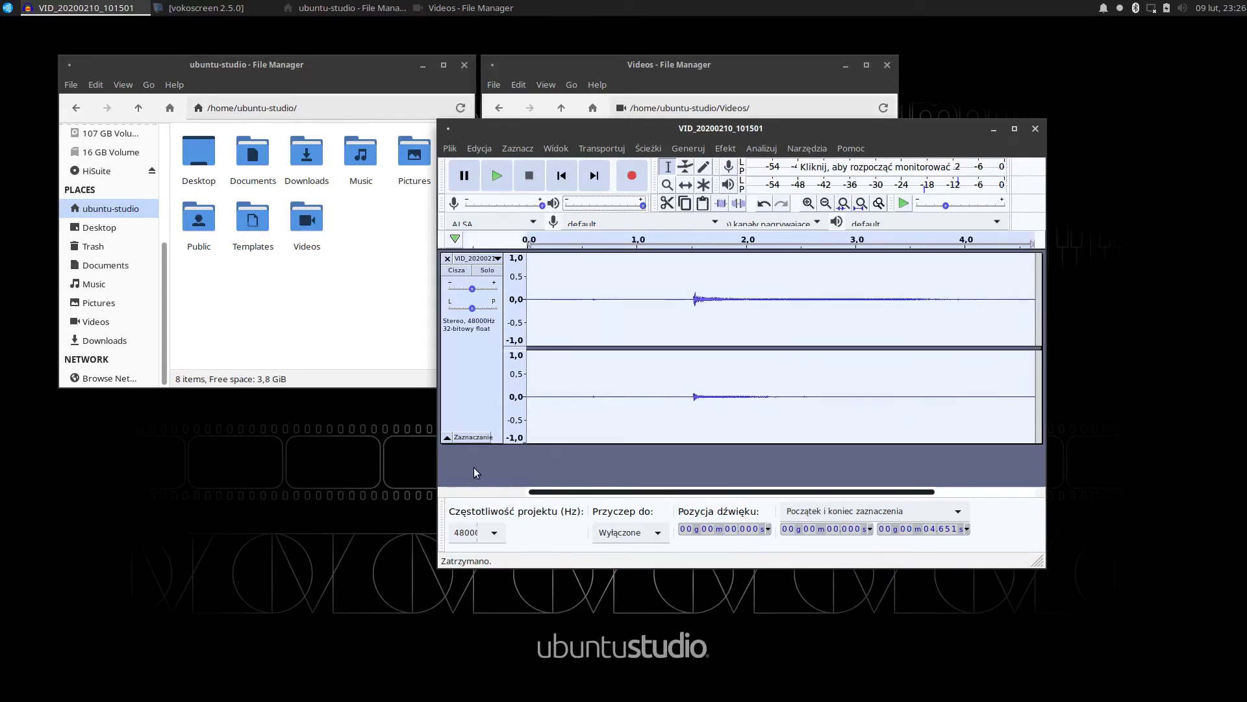
pyautogui.moveTo(590, 297); pyautogui.dragTo(608, 301)
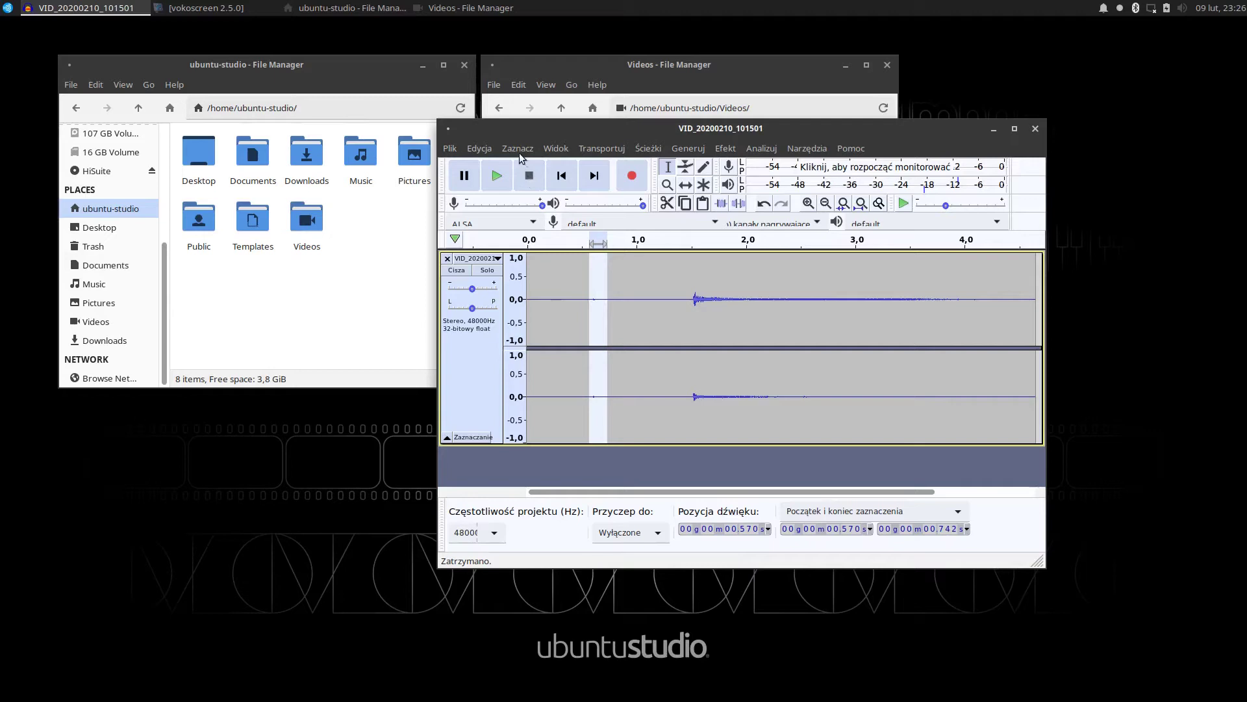
pyautogui.click(481, 149)
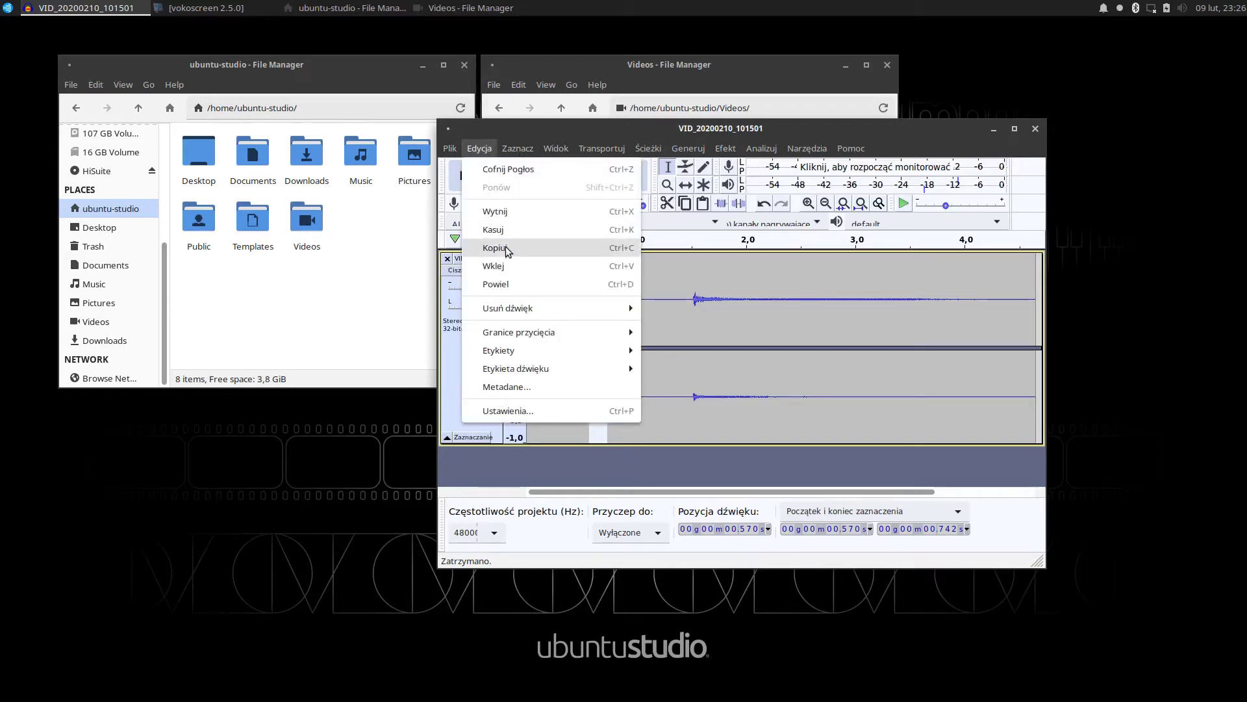
pyautogui.moveTo(448, 153)
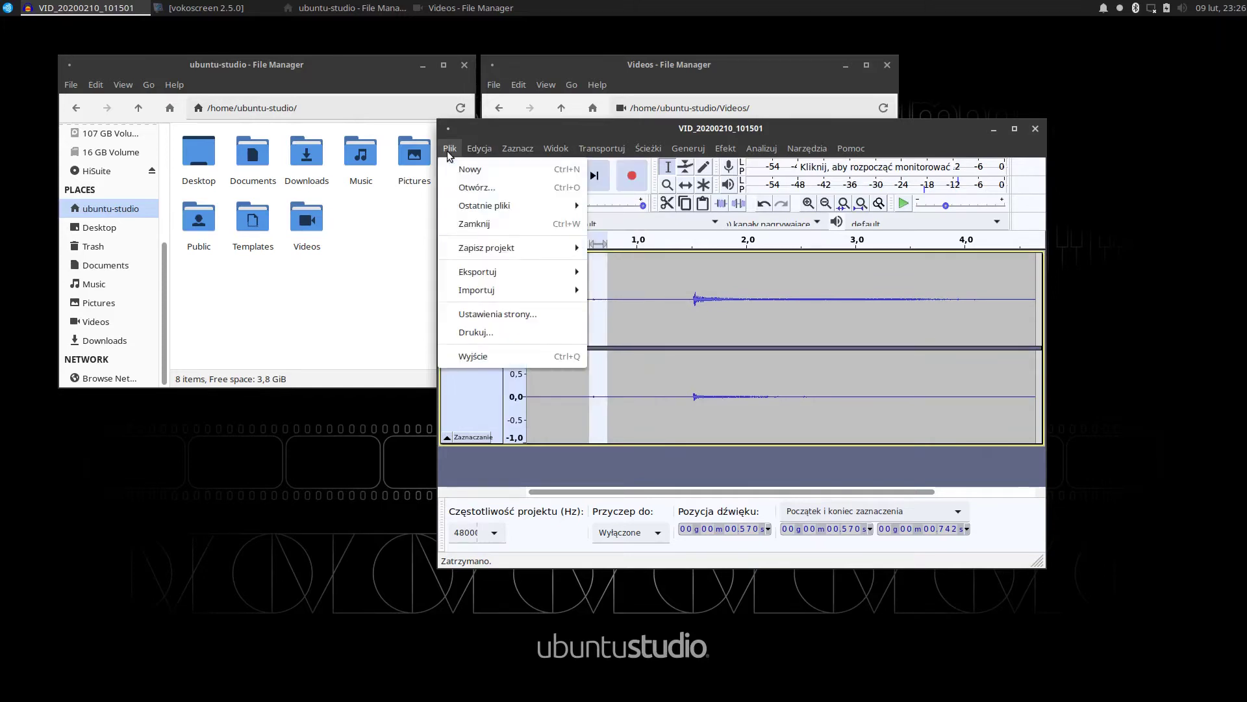
# Create a new empty project, paste the copied audio section into it and play the snippet
pyautogui.click(469, 170)
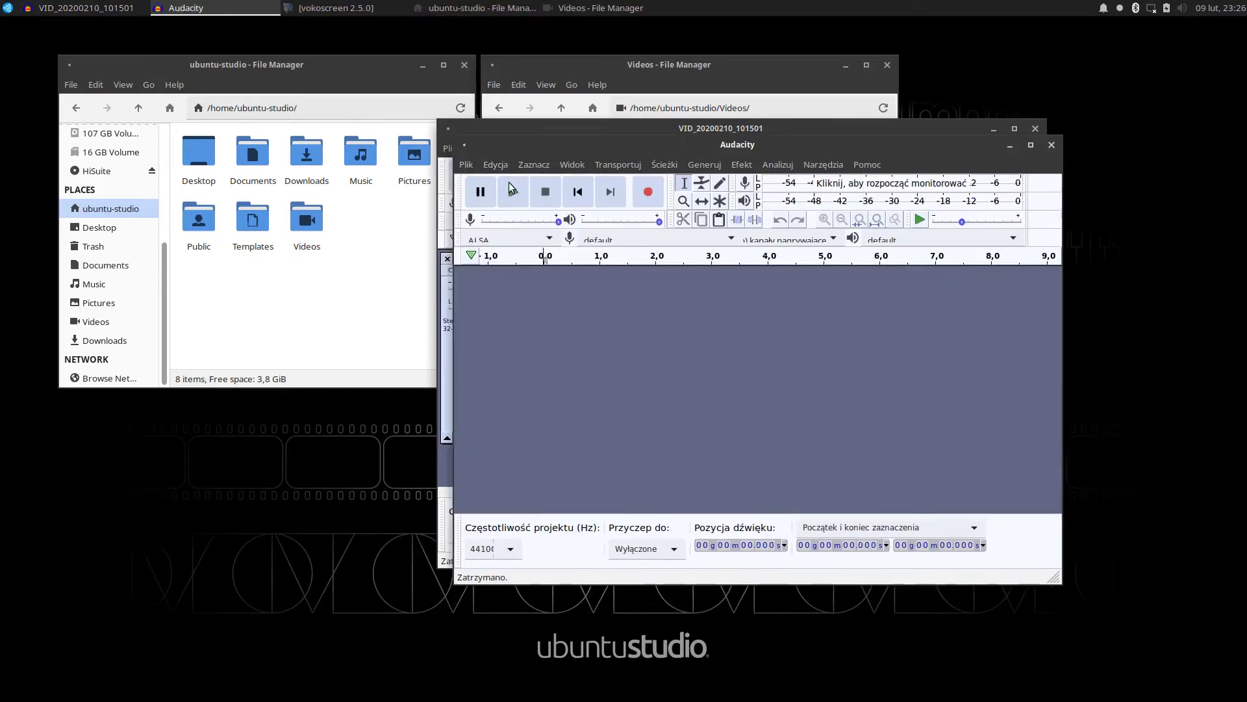
pyautogui.click(503, 166)
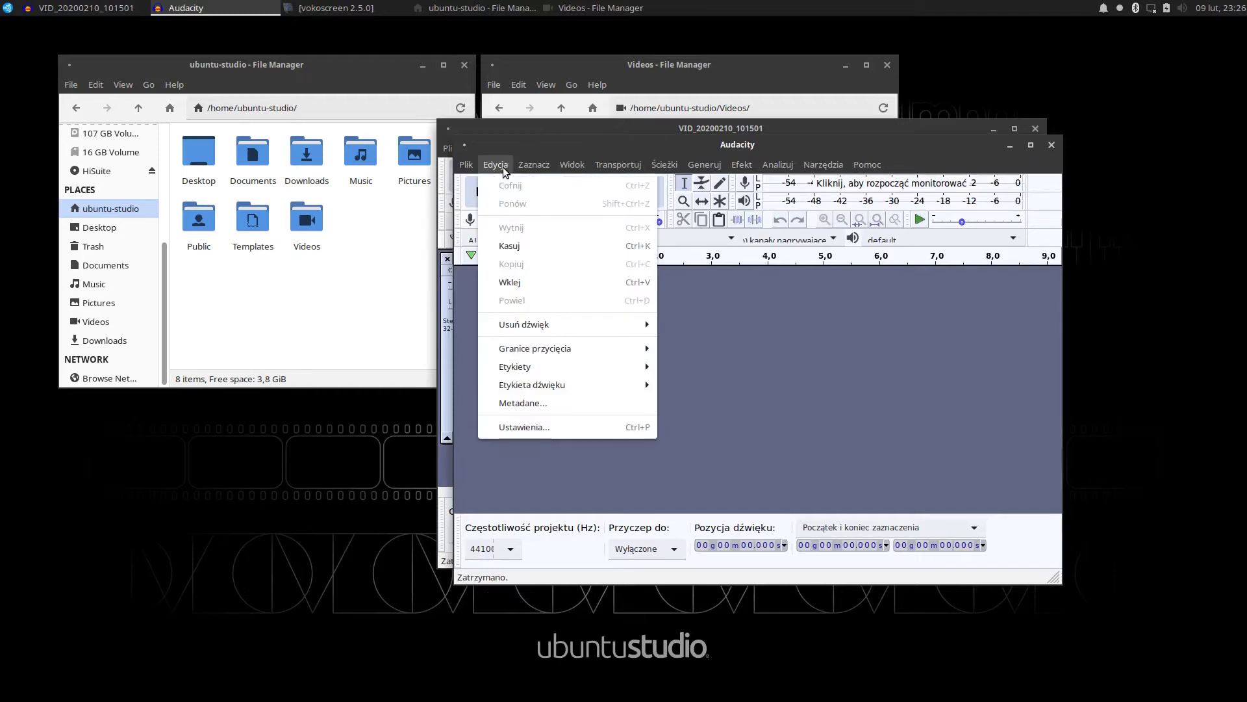
pyautogui.click(521, 283)
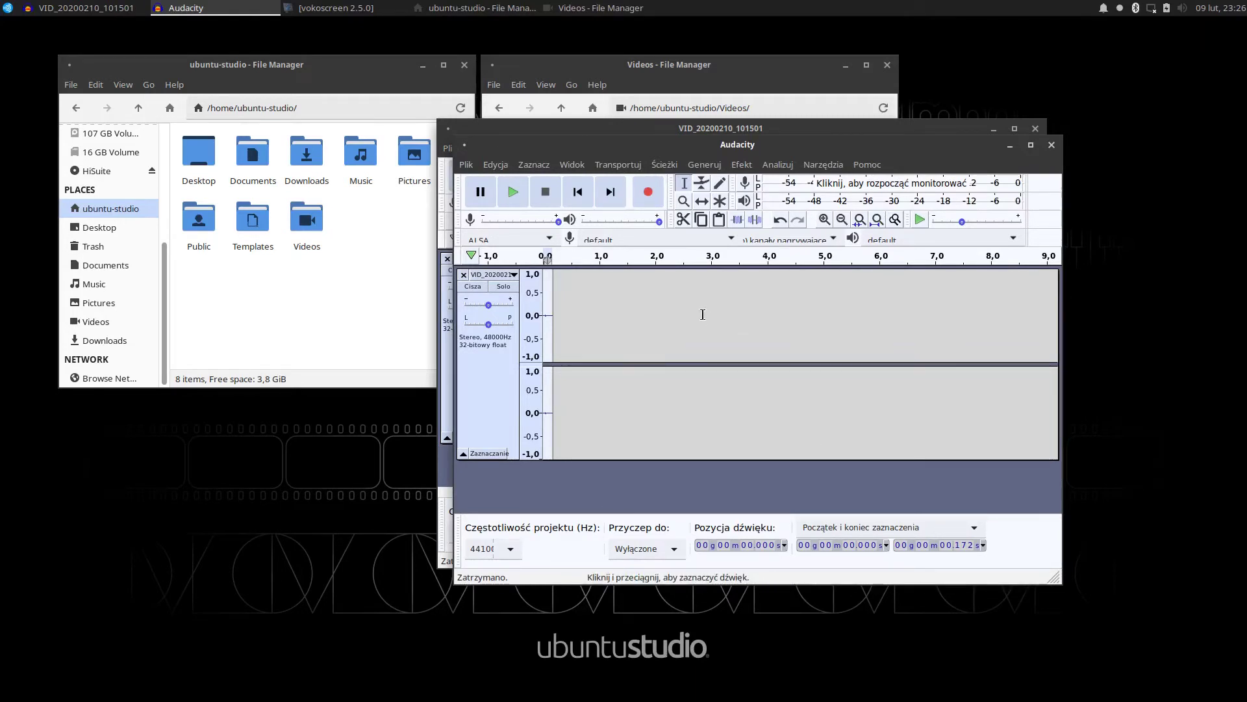
pyautogui.click(516, 189)
pyautogui.click(517, 189)
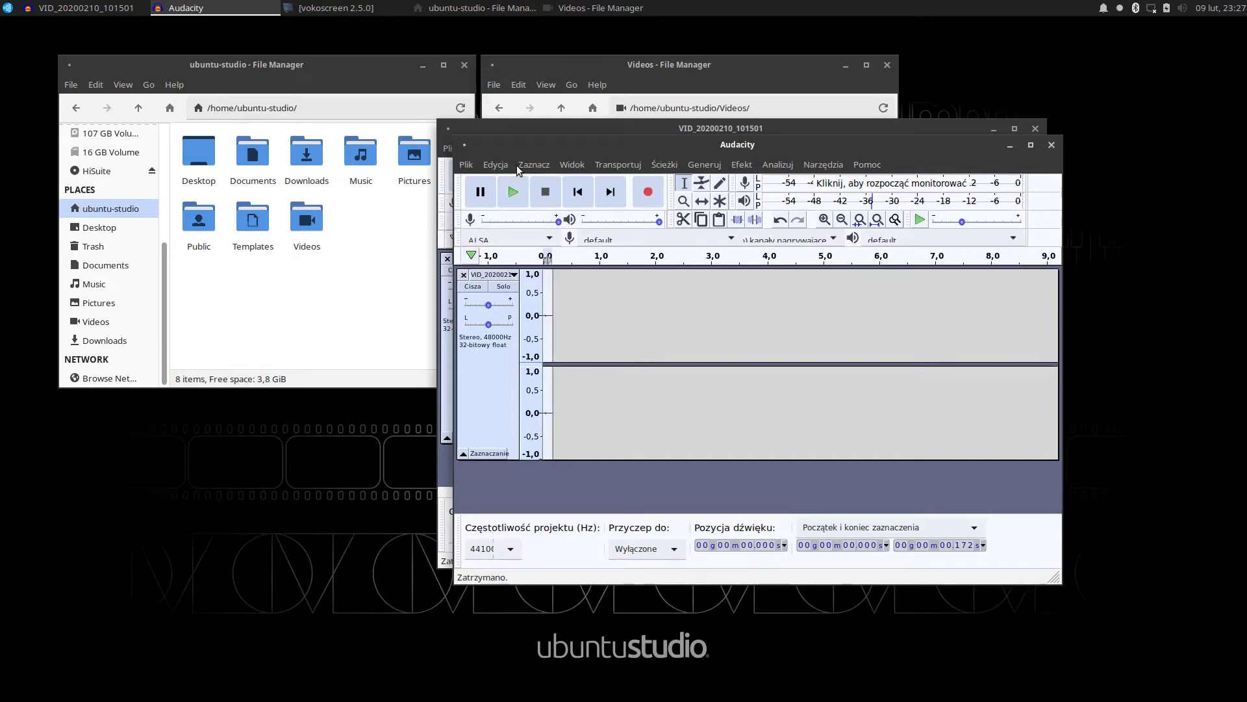
# Select the whole pasted snippet, preview the Reverb (Pogłos) effect with its default settings and apply it
pyautogui.click(525, 168)
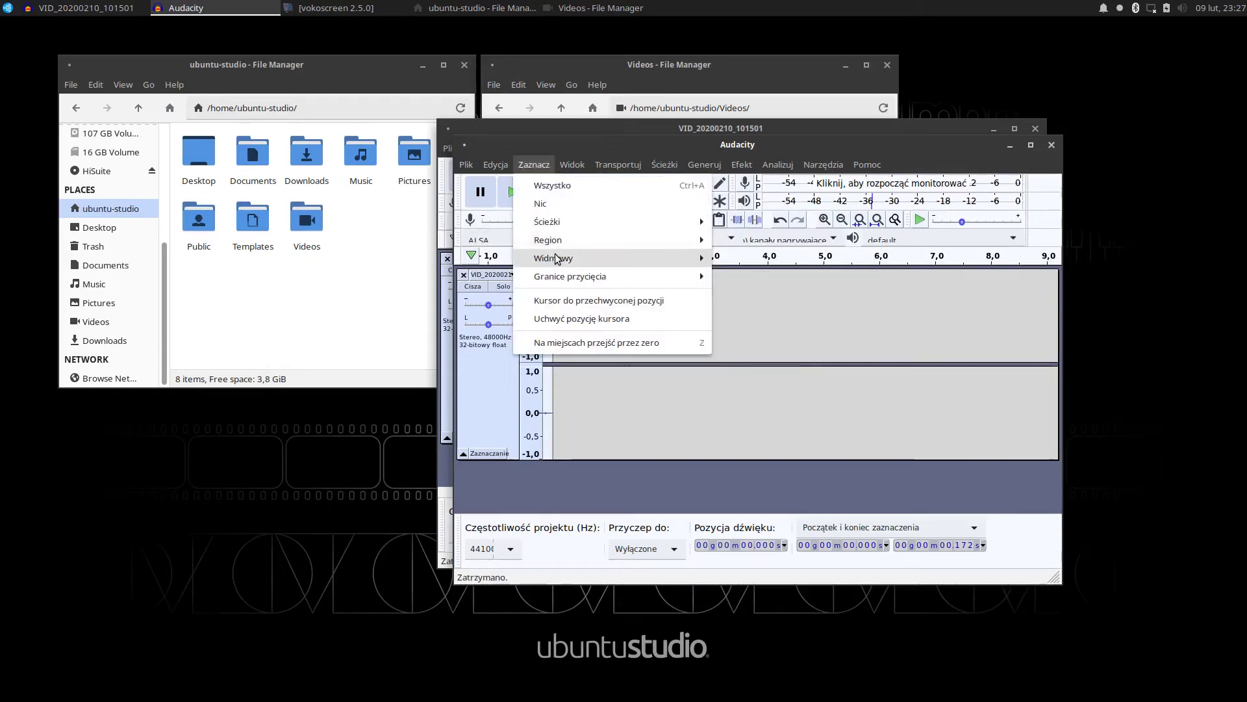
pyautogui.click(568, 189)
pyautogui.click(742, 165)
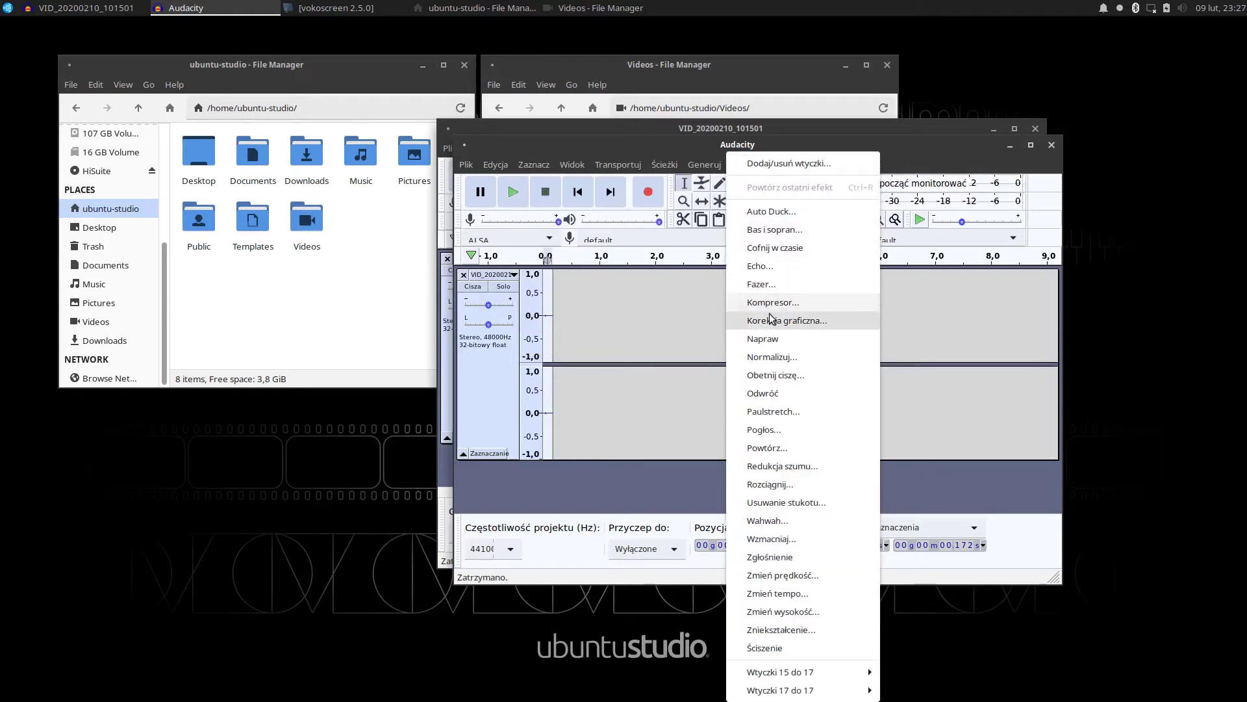
pyautogui.click(786, 432)
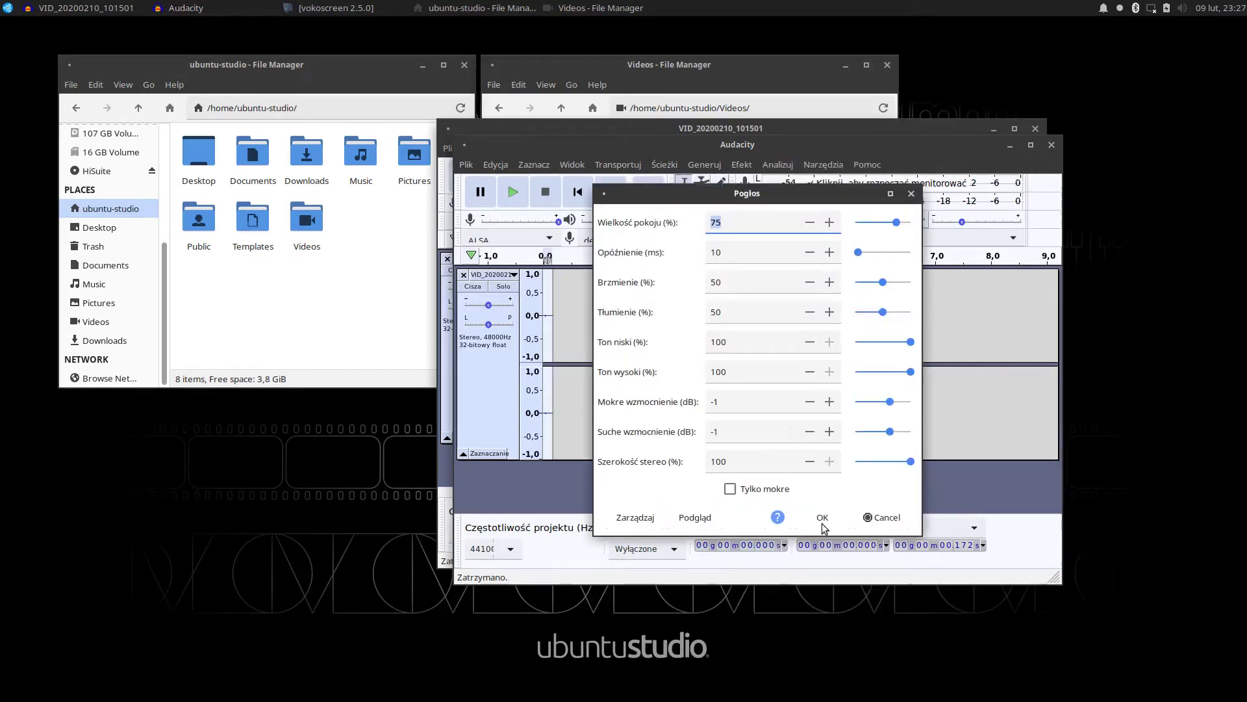
pyautogui.click(708, 517)
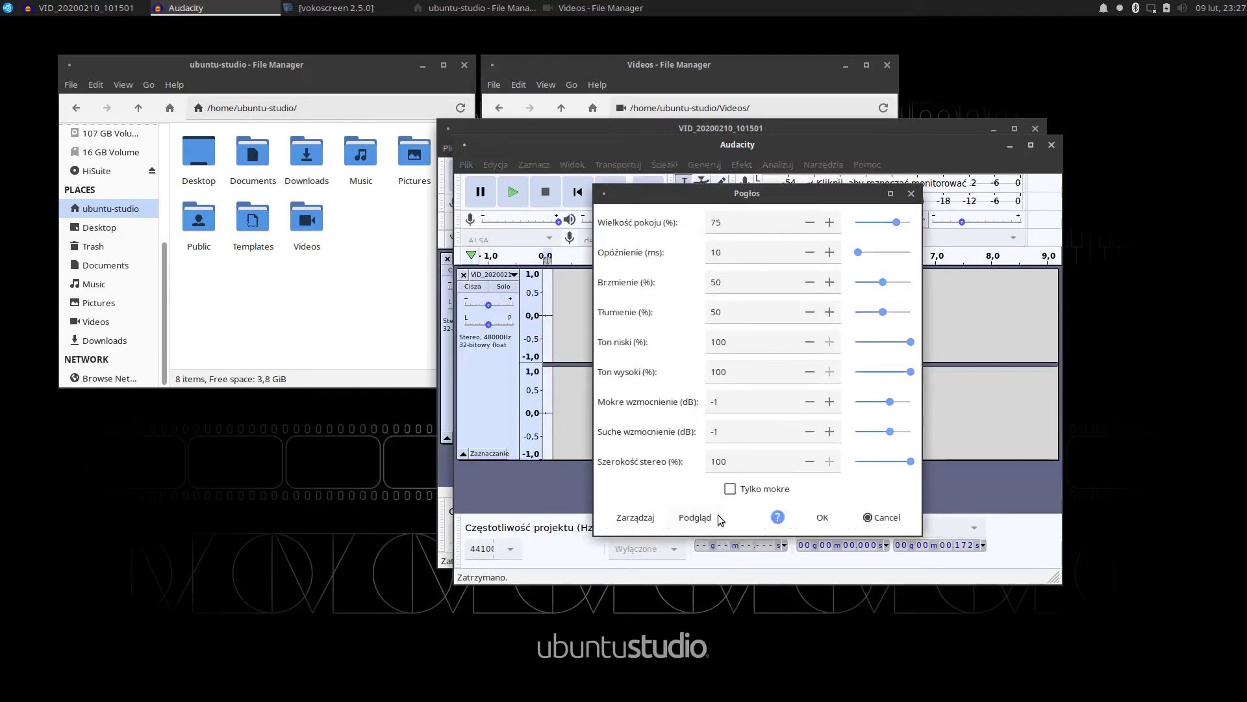
pyautogui.press('Escape')
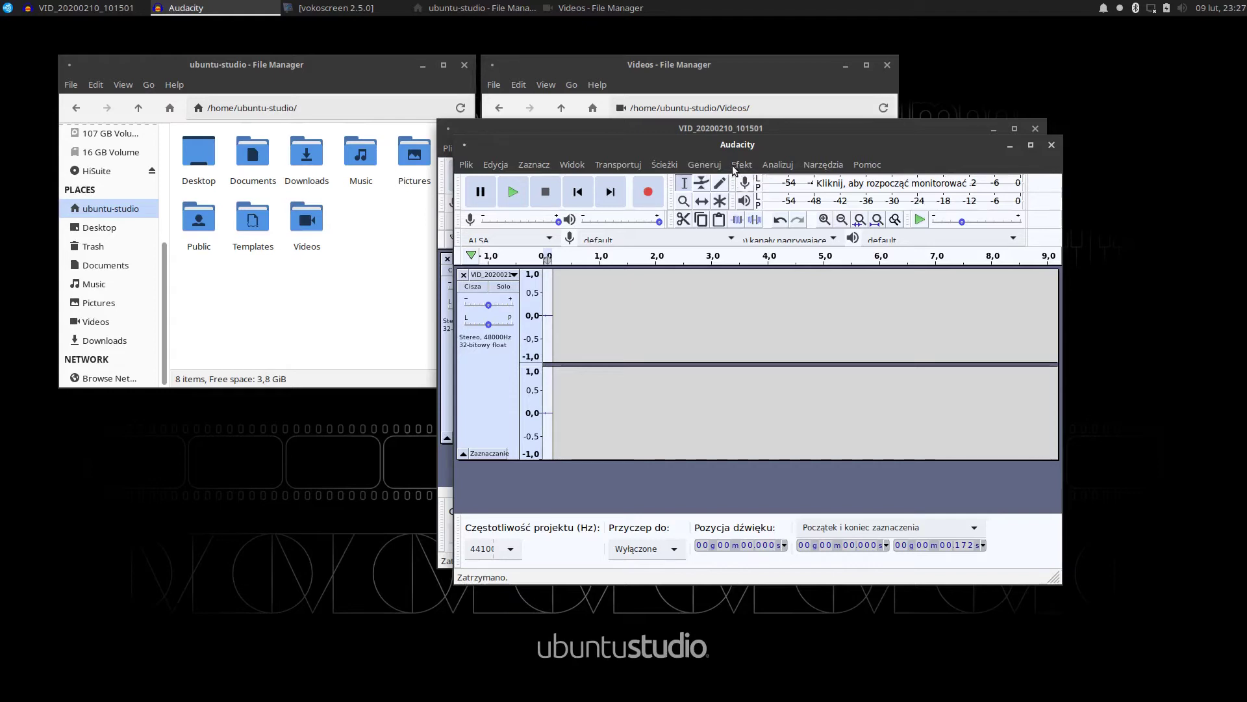
# Apply the Fade In (Zgłośnienie) effect to the selected snippet
pyautogui.click(739, 165)
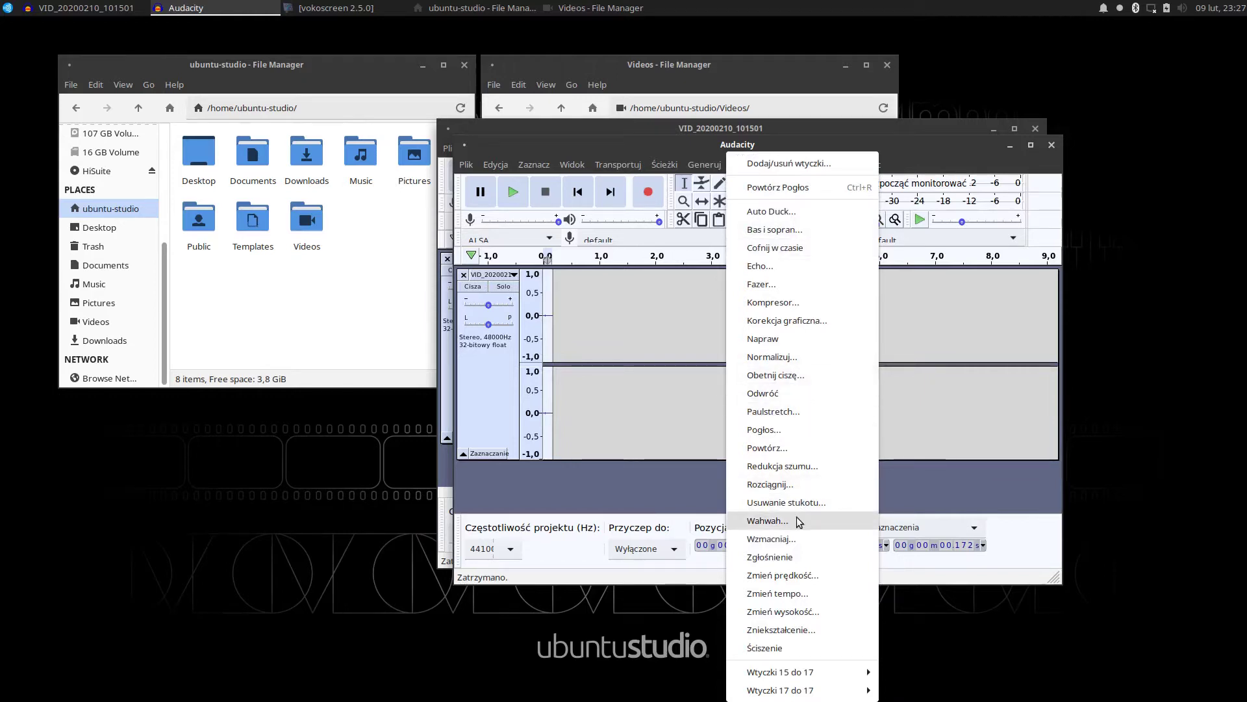
pyautogui.click(805, 559)
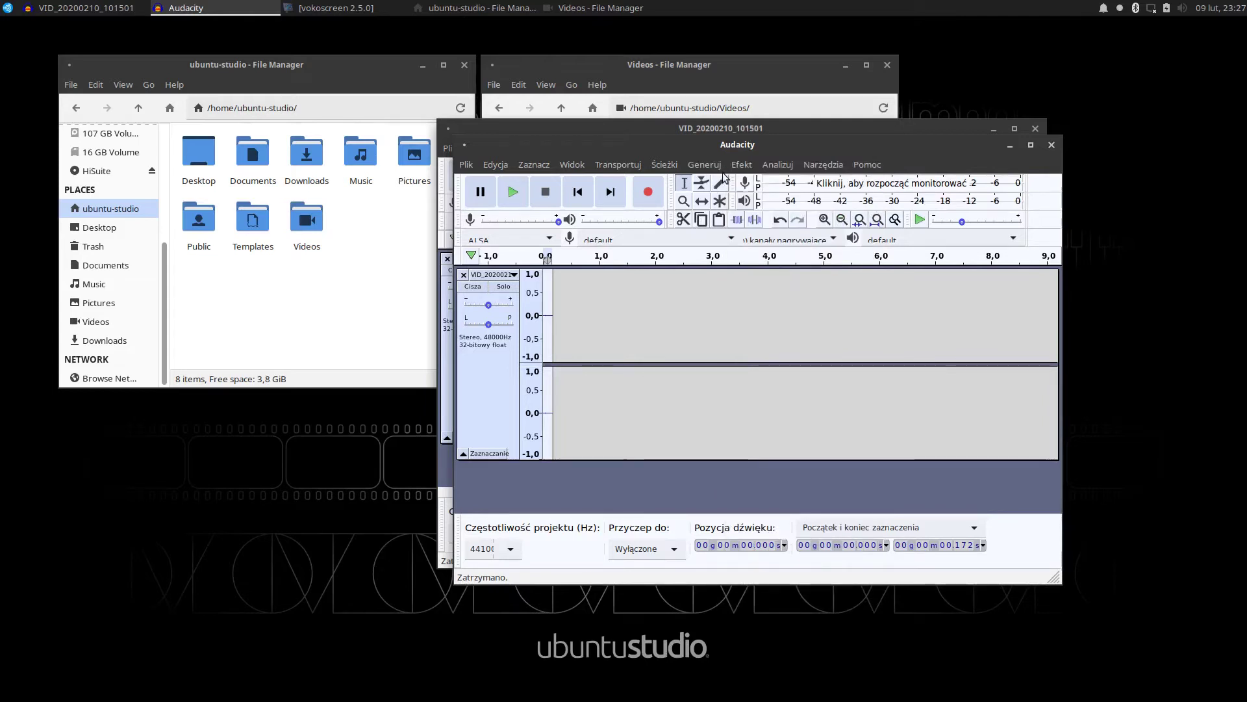
pyautogui.click(602, 166)
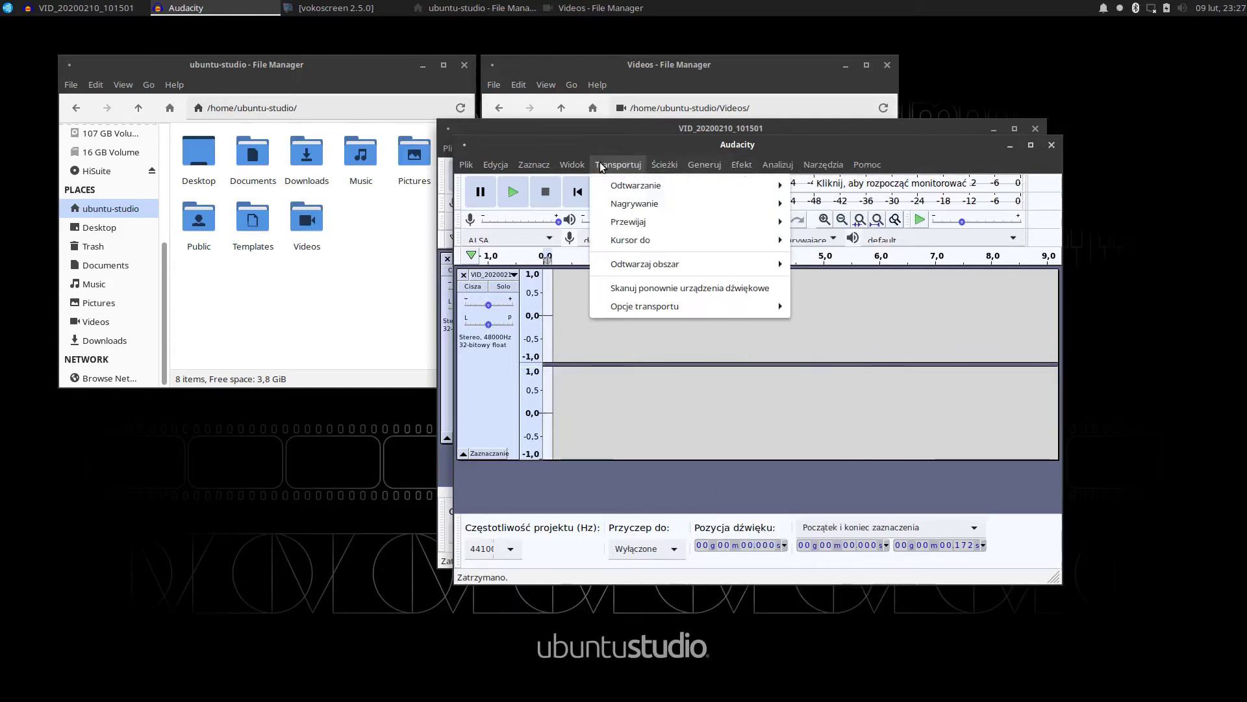
pyautogui.click(551, 209)
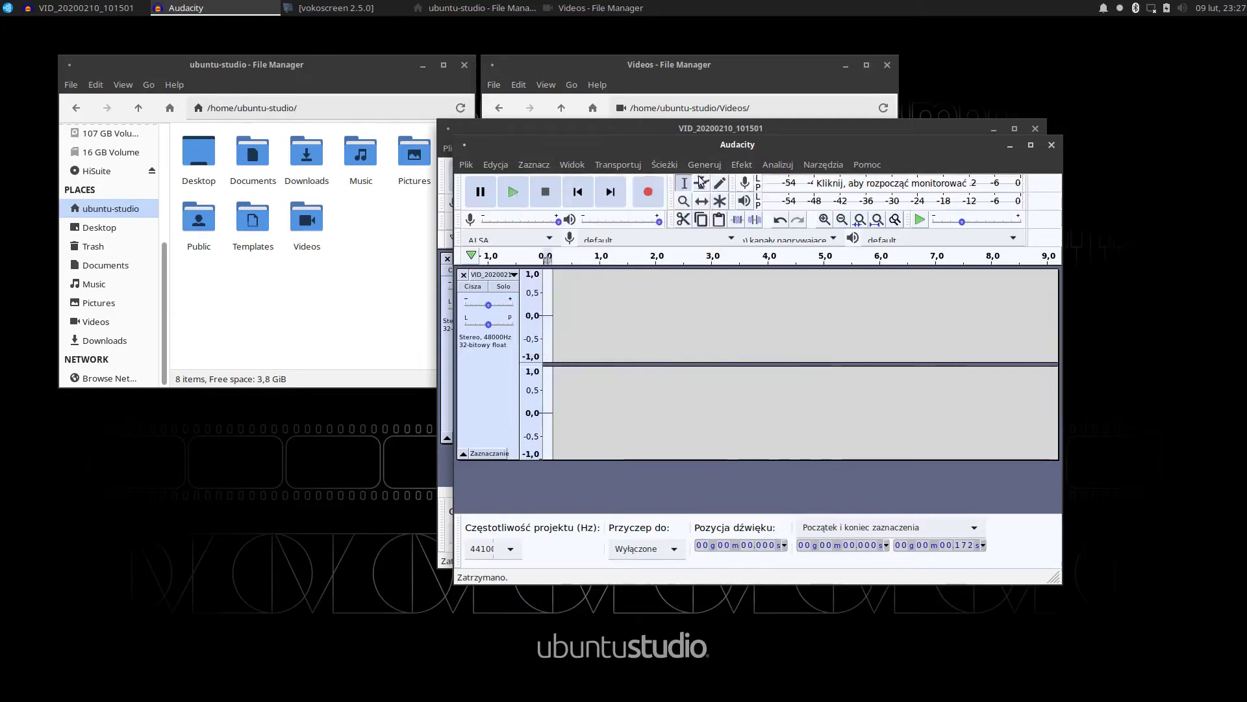
# Preview the Amplify (Wzmacniaj) effect on the snippet with 46.612 dB gain and a 0.0 dB new peak amplitude, and apply it
pyautogui.click(741, 166)
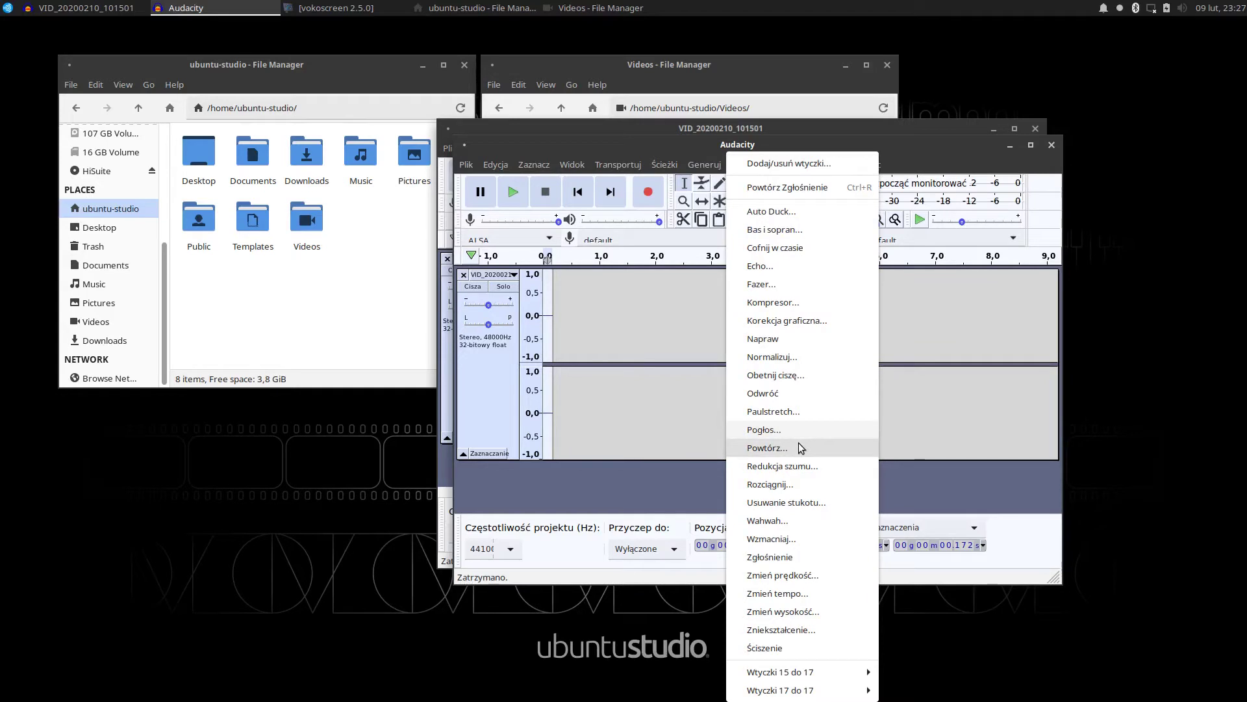
pyautogui.click(792, 544)
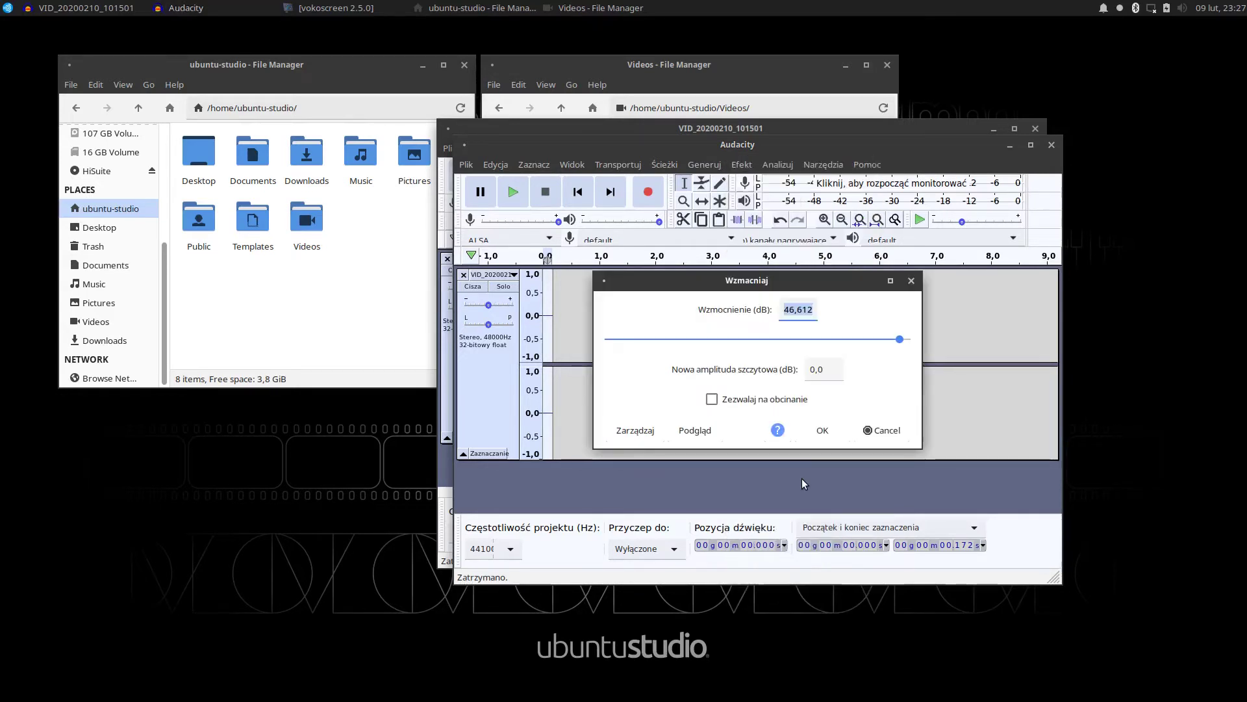
pyautogui.click(701, 430)
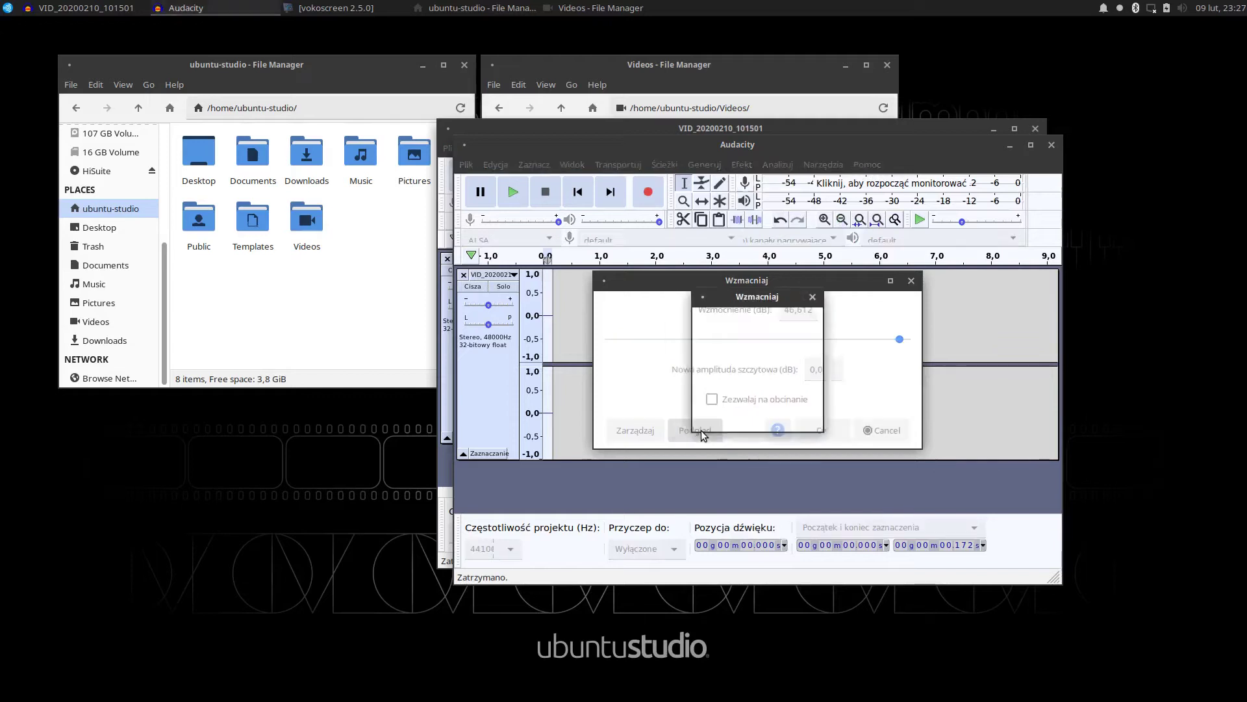
pyautogui.click(700, 430)
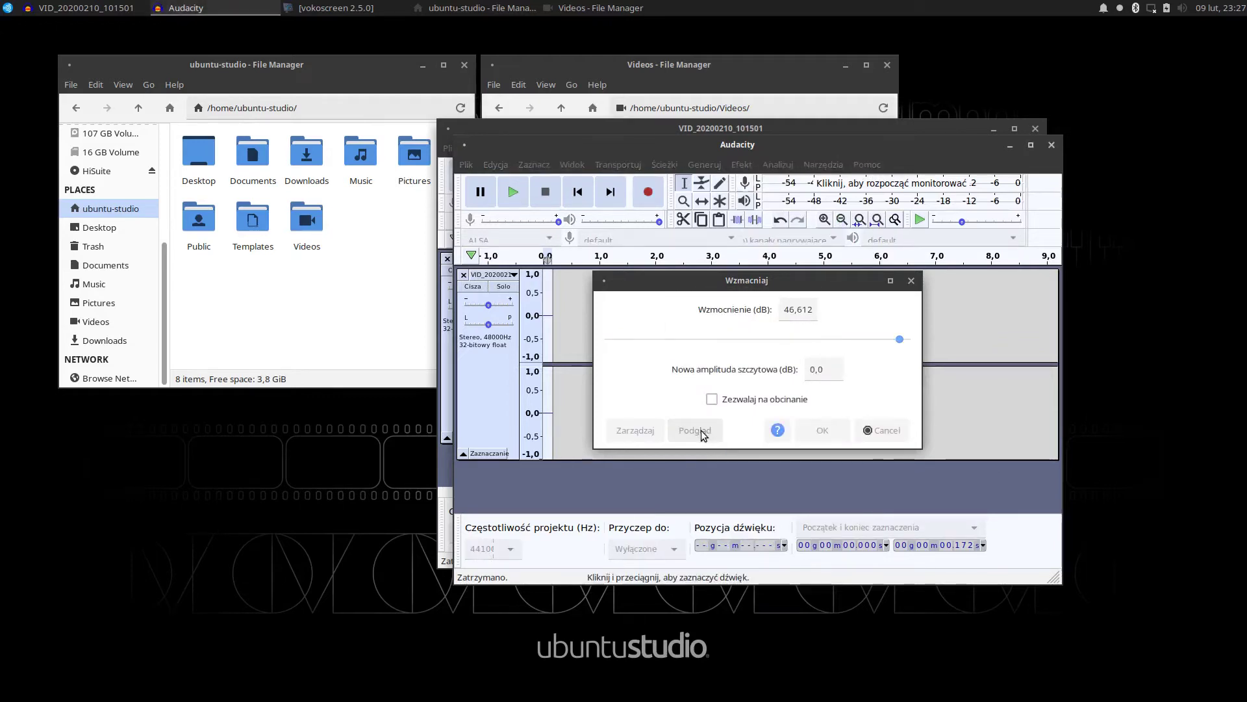
pyautogui.click(700, 430)
pyautogui.click(700, 431)
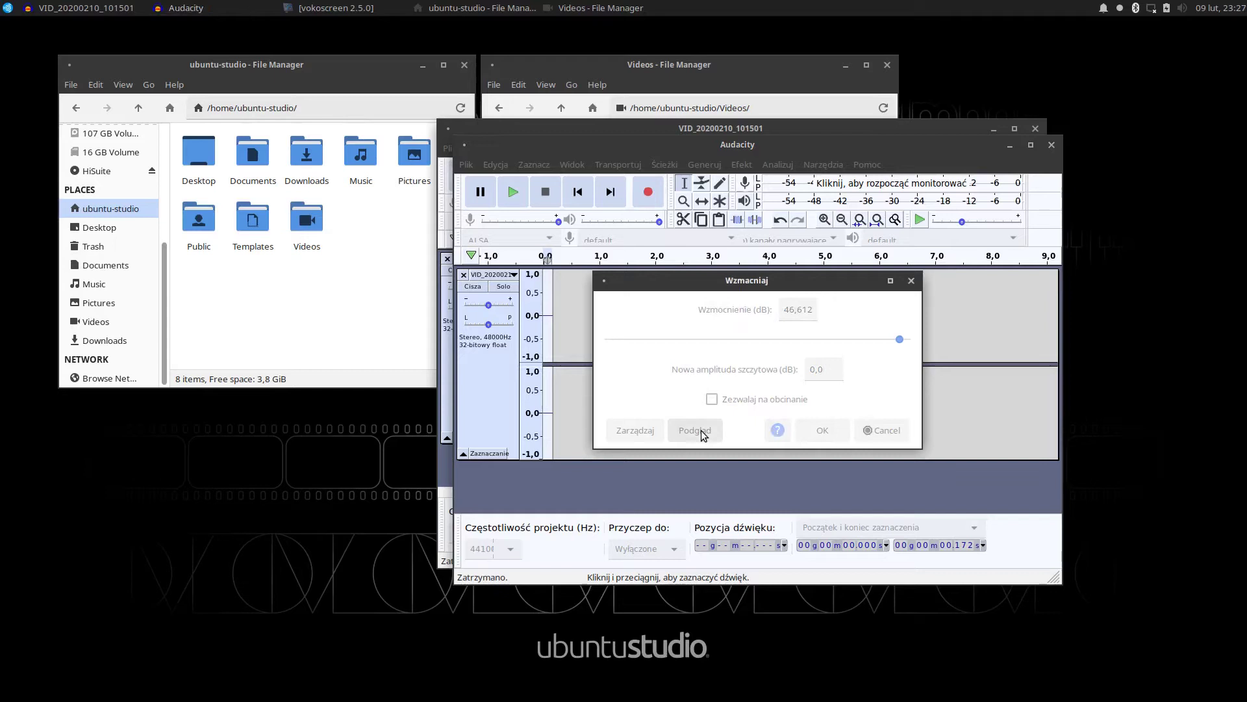
pyautogui.click(823, 431)
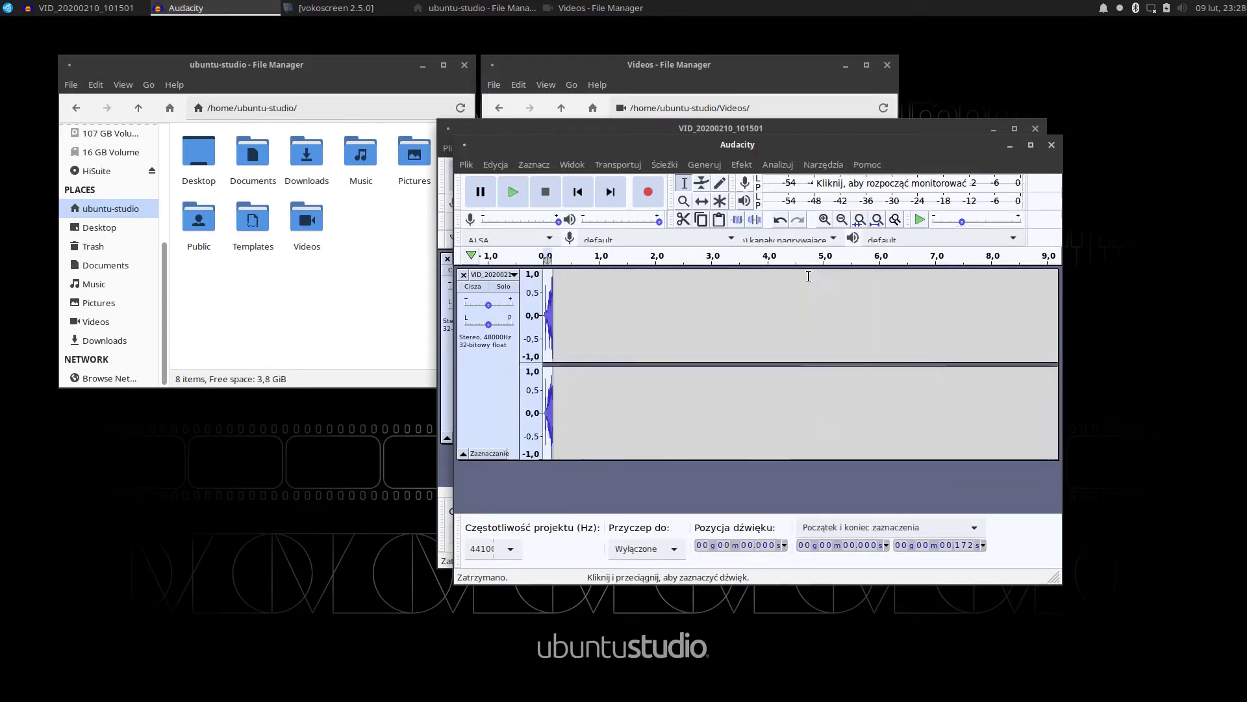
# Apply the Fade In (Zgłośnienie) effect to the selected snippet once more and play the result
pyautogui.click(744, 167)
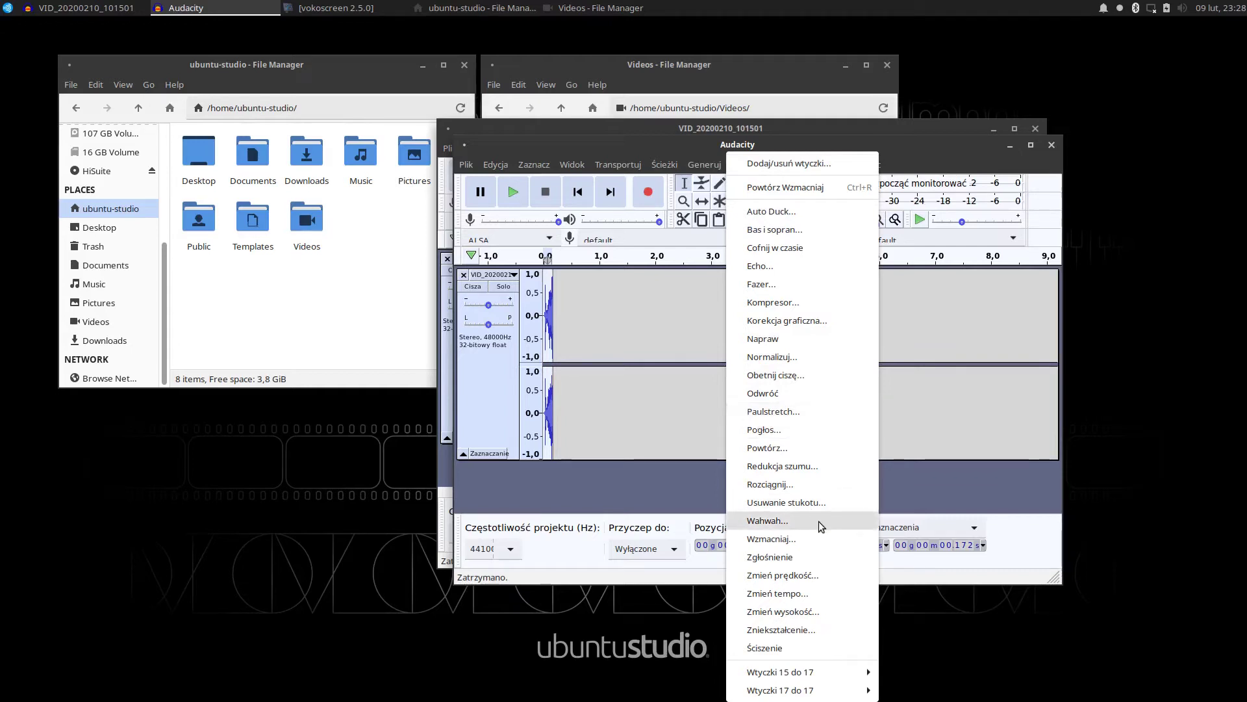
pyautogui.click(797, 557)
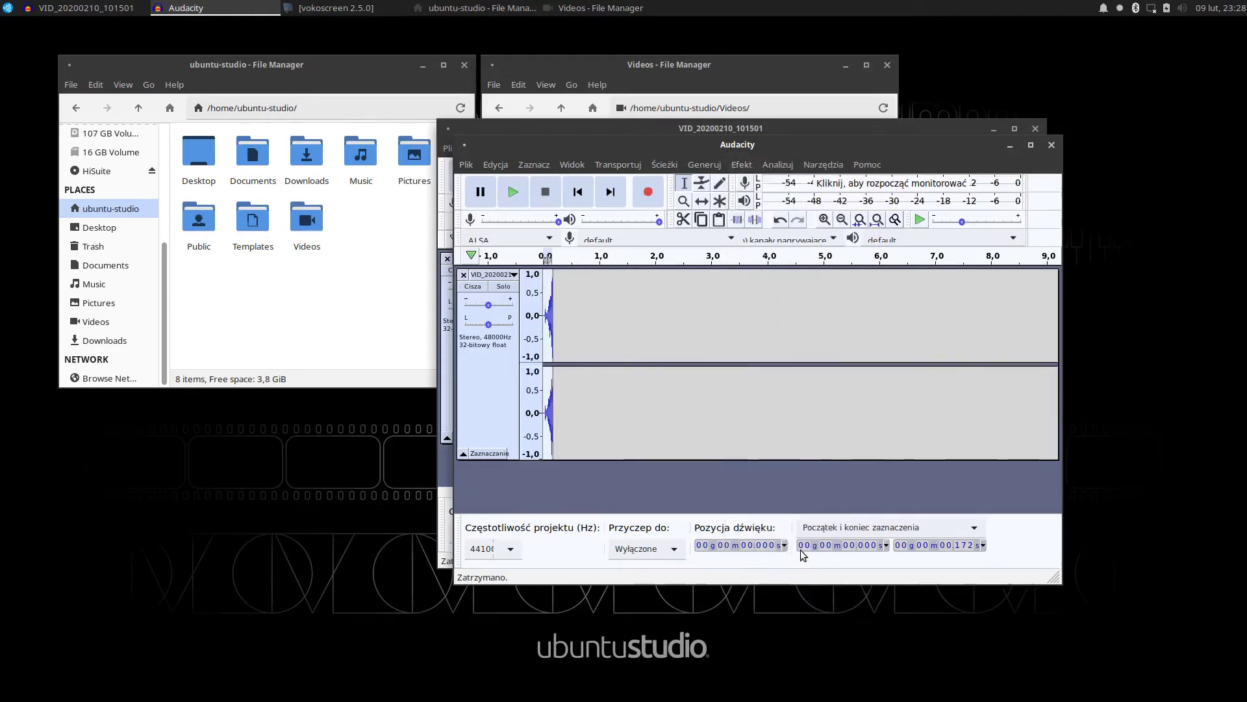
pyautogui.click(513, 192)
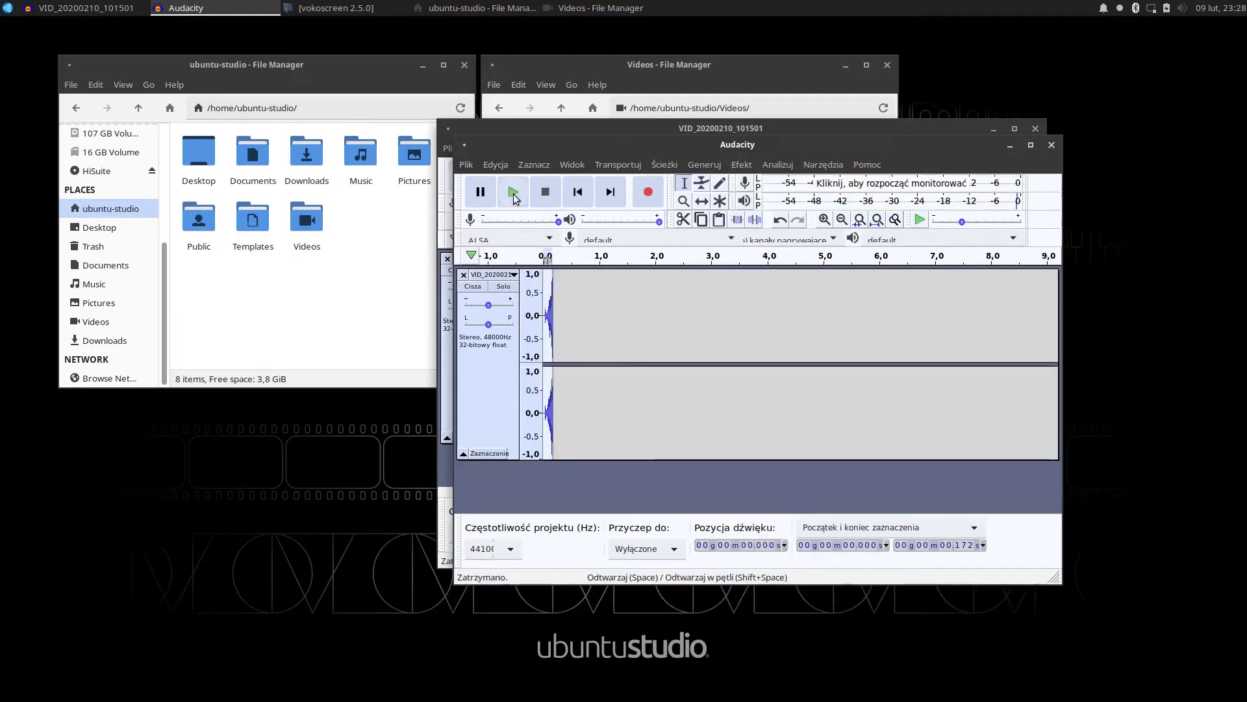
pyautogui.click(513, 193)
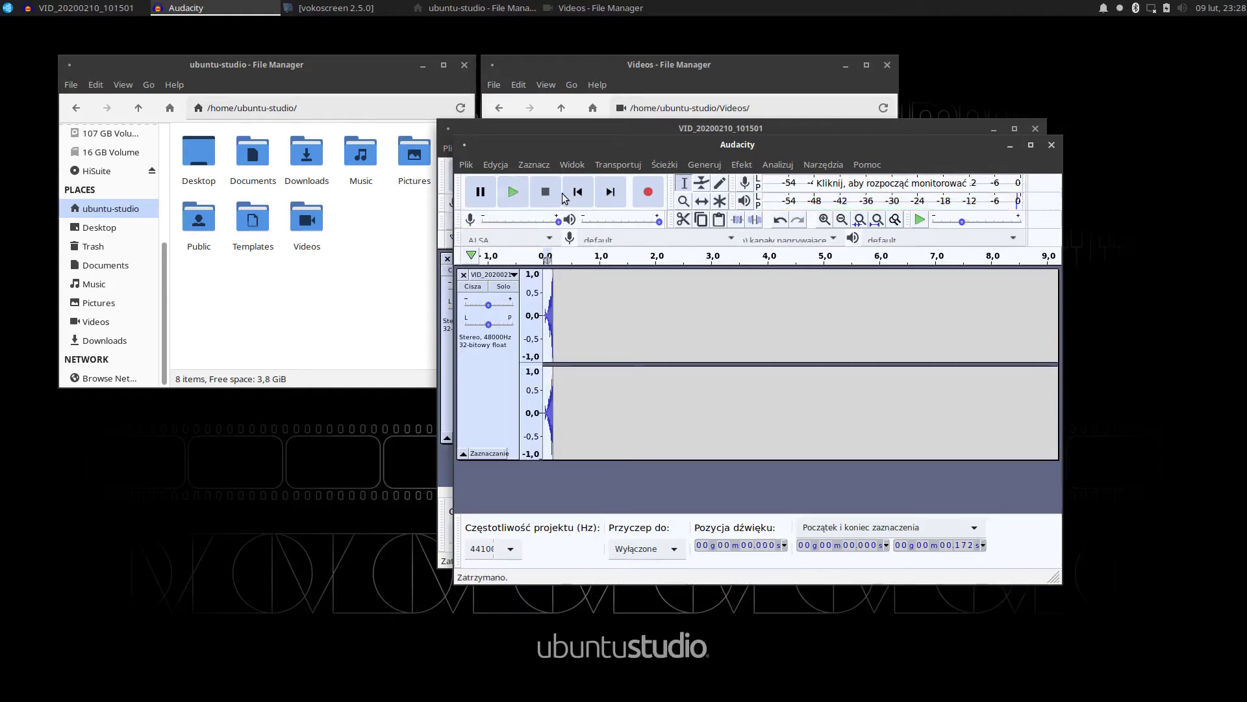
# Apply the Invert (Odwróć) effect to the selected snippet and play it back
pyautogui.click(742, 164)
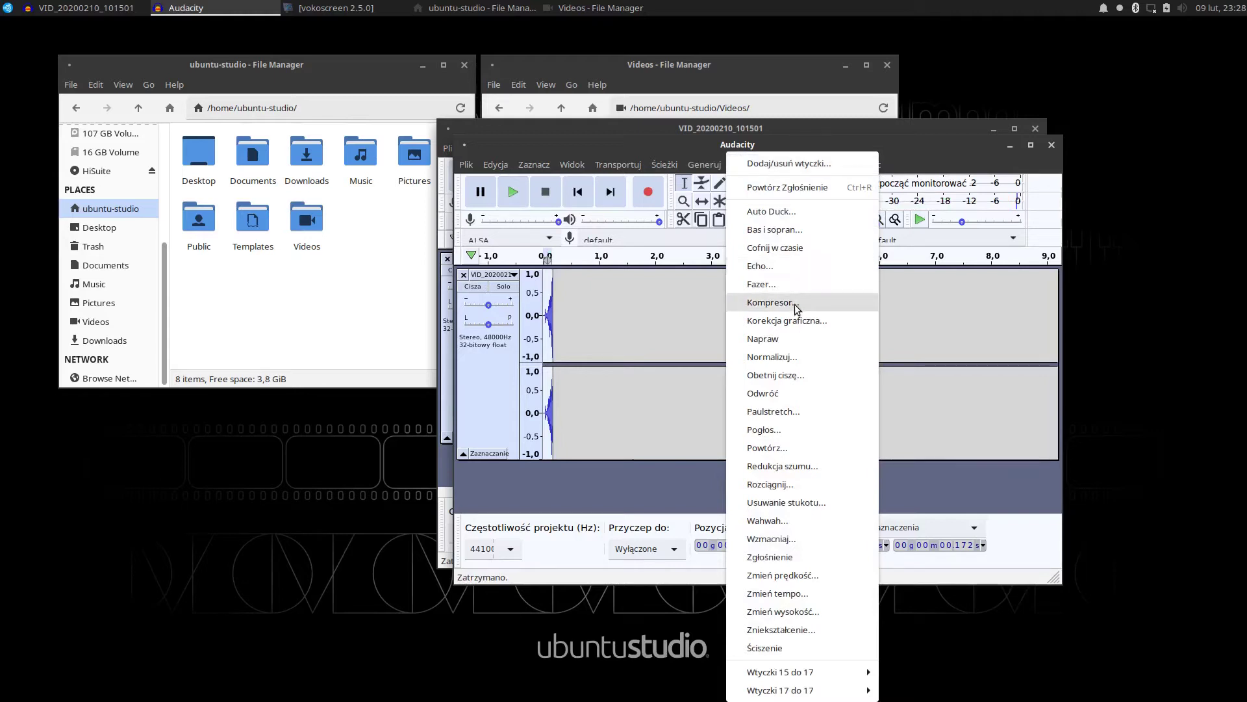
pyautogui.click(807, 393)
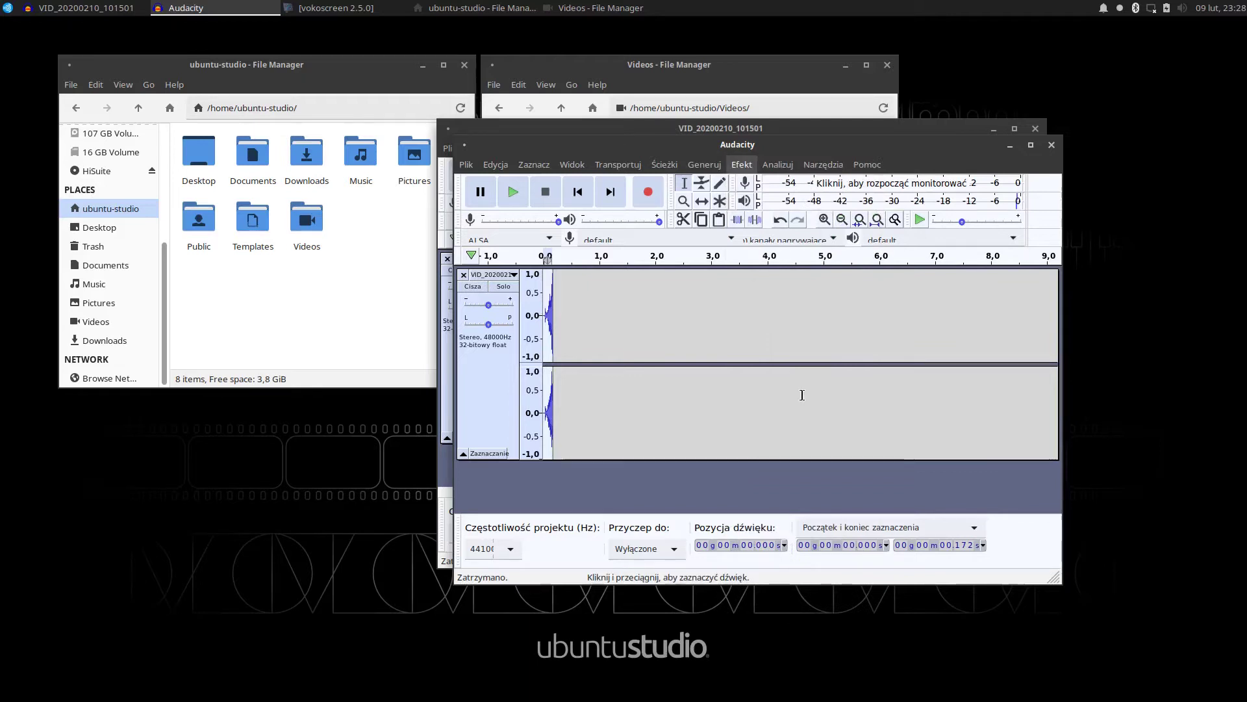
pyautogui.click(520, 195)
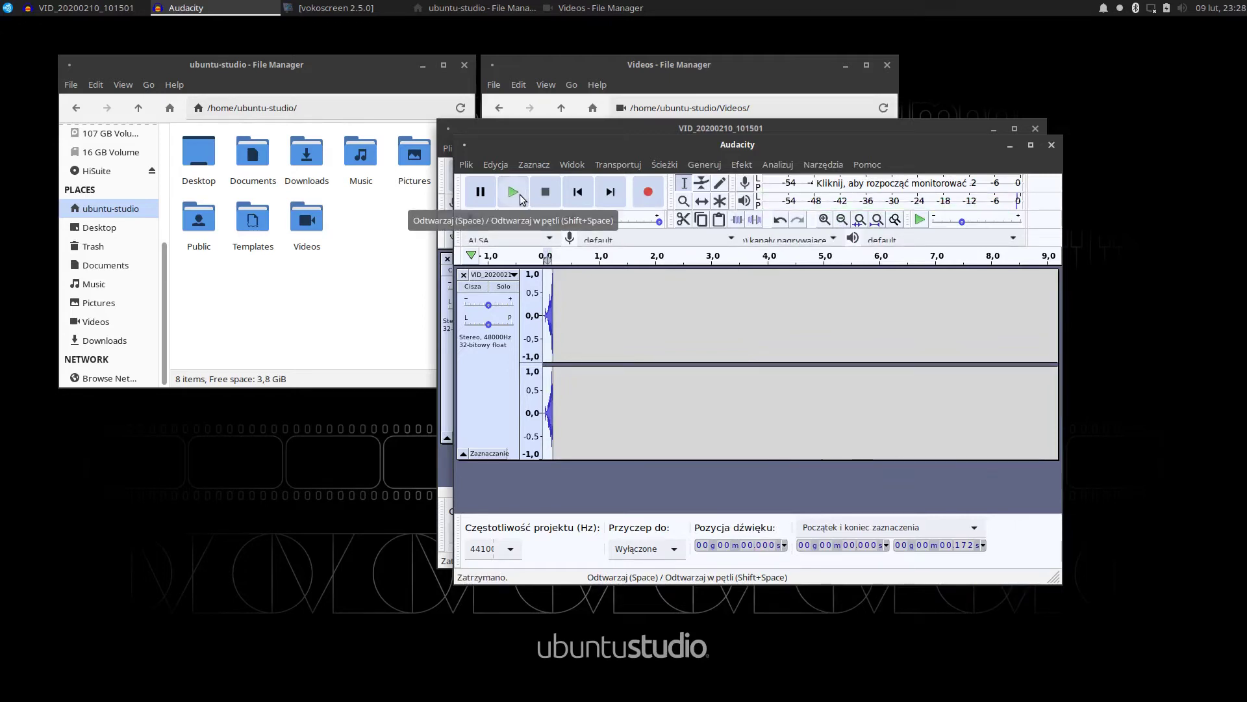
# Preview the Sliding Stretch (Rozciągnij) effect on the snippet with all tempo and pitch values at 0, and apply it
pyautogui.click(742, 165)
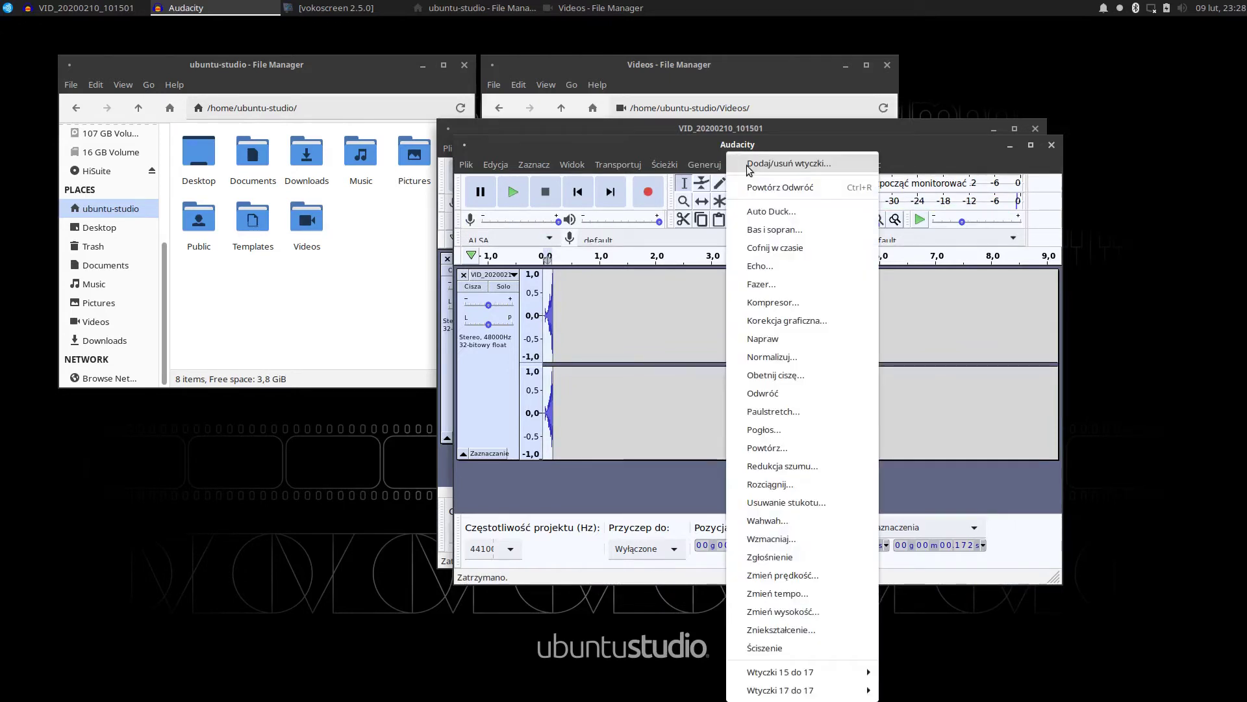
pyautogui.click(803, 485)
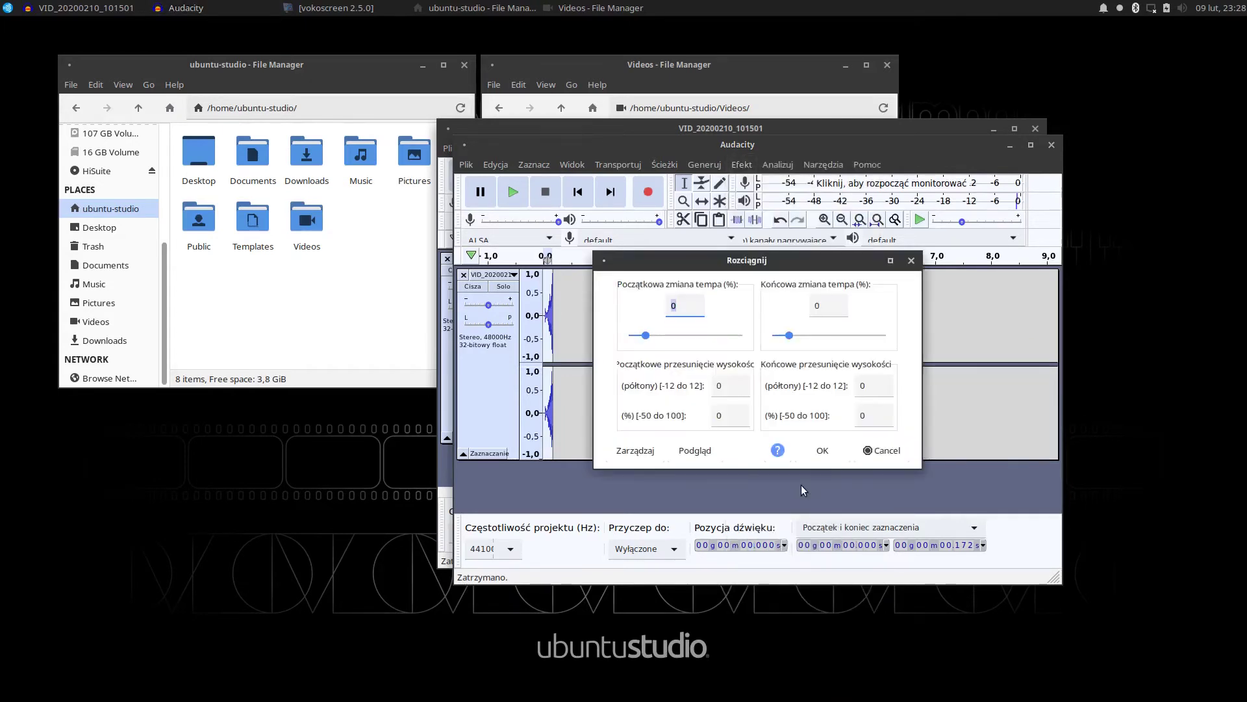
pyautogui.click(698, 449)
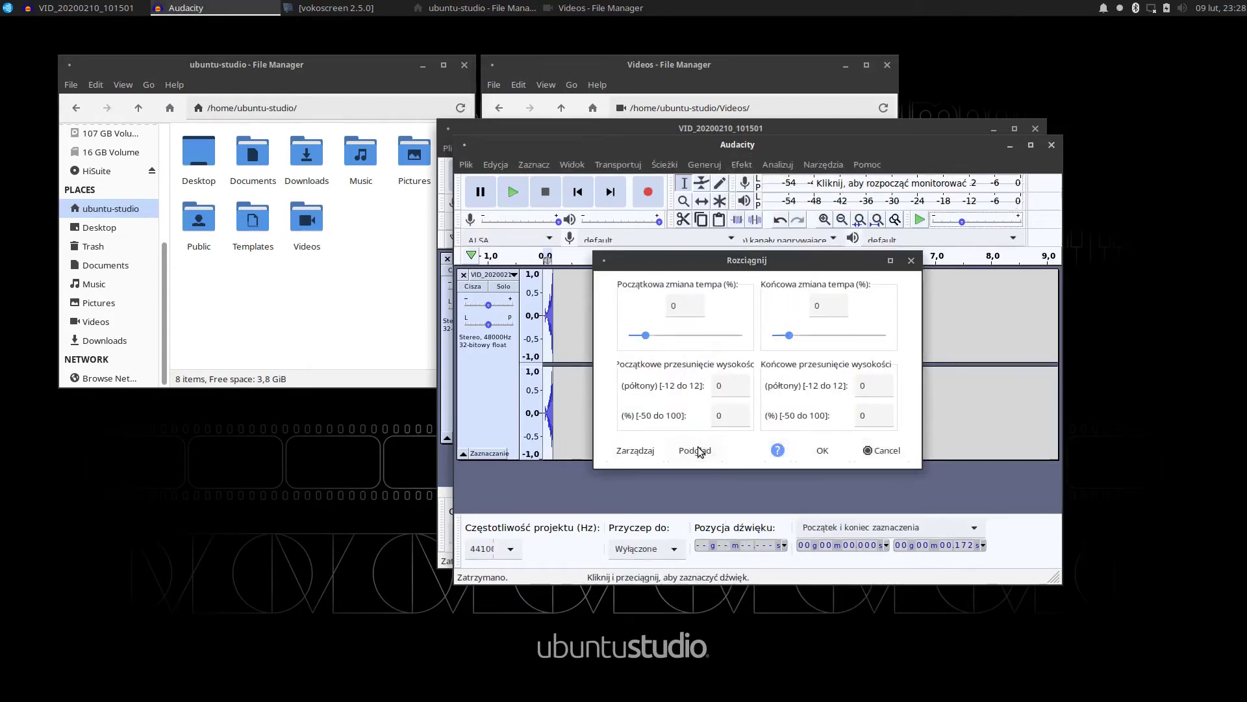
pyautogui.click(697, 450)
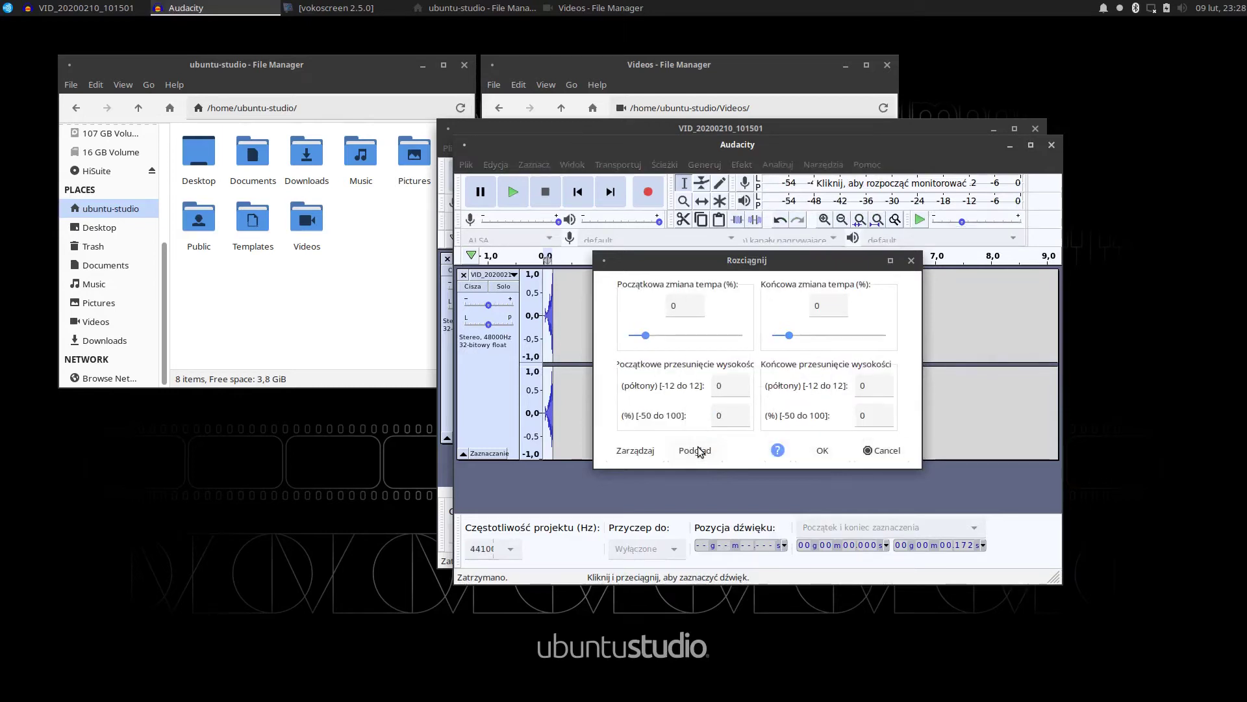
pyautogui.click(823, 452)
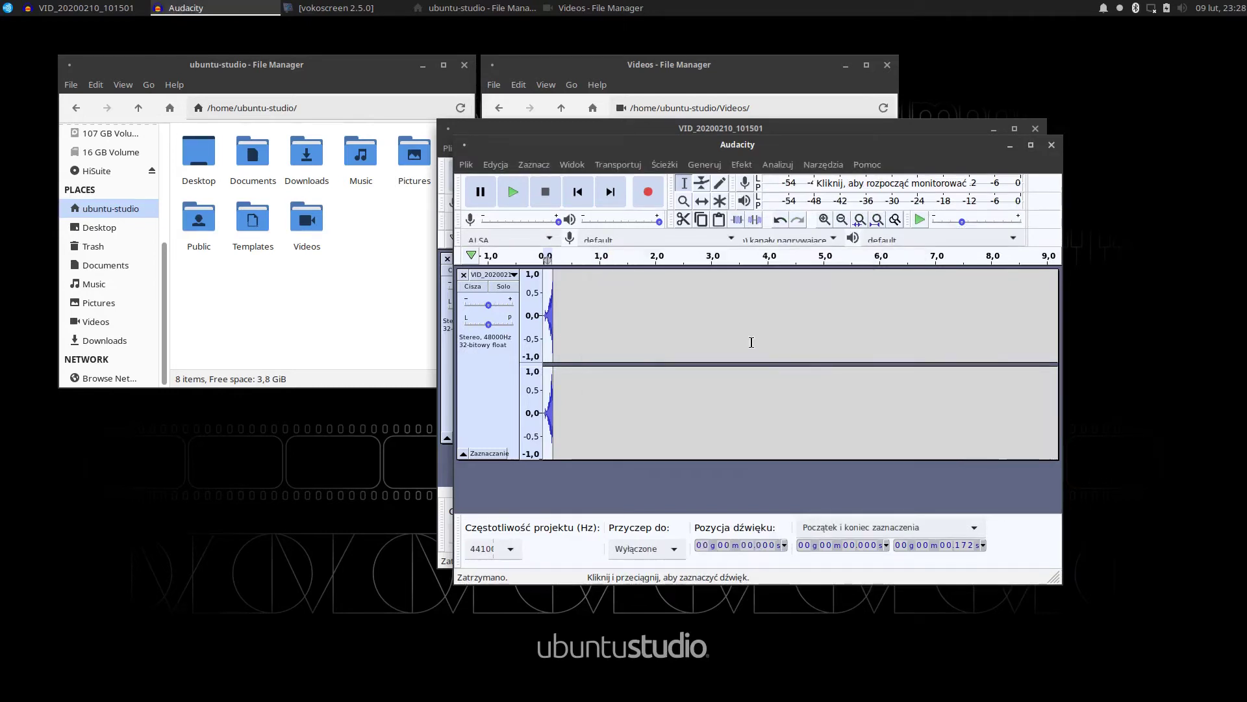
# Preview the Wahwah effect on the snippet with its default settings and close it without applying
pyautogui.click(742, 164)
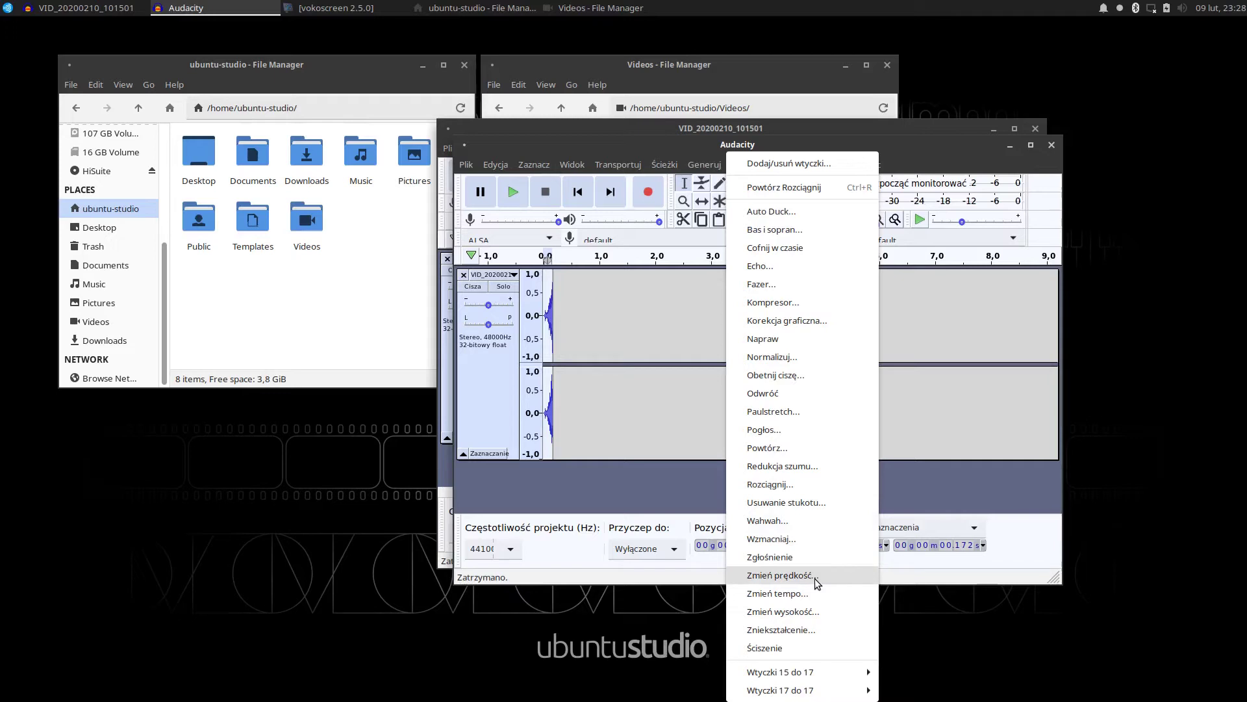
pyautogui.click(778, 522)
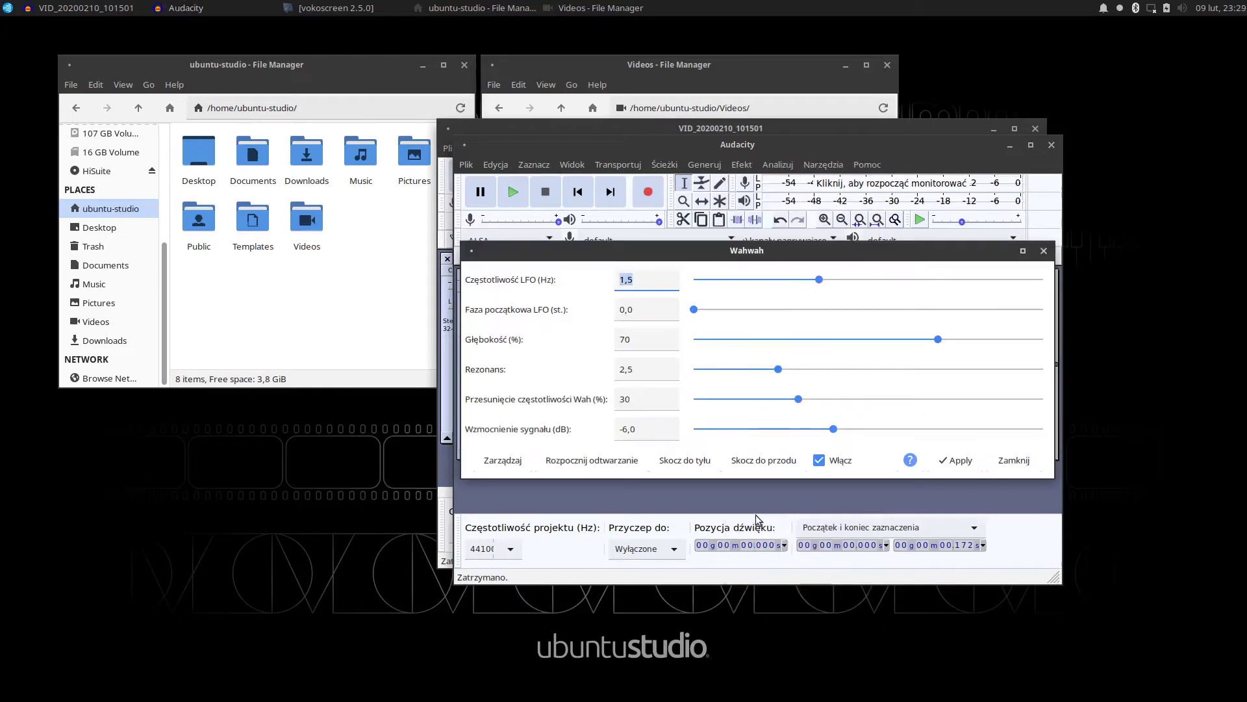
pyautogui.click(590, 461)
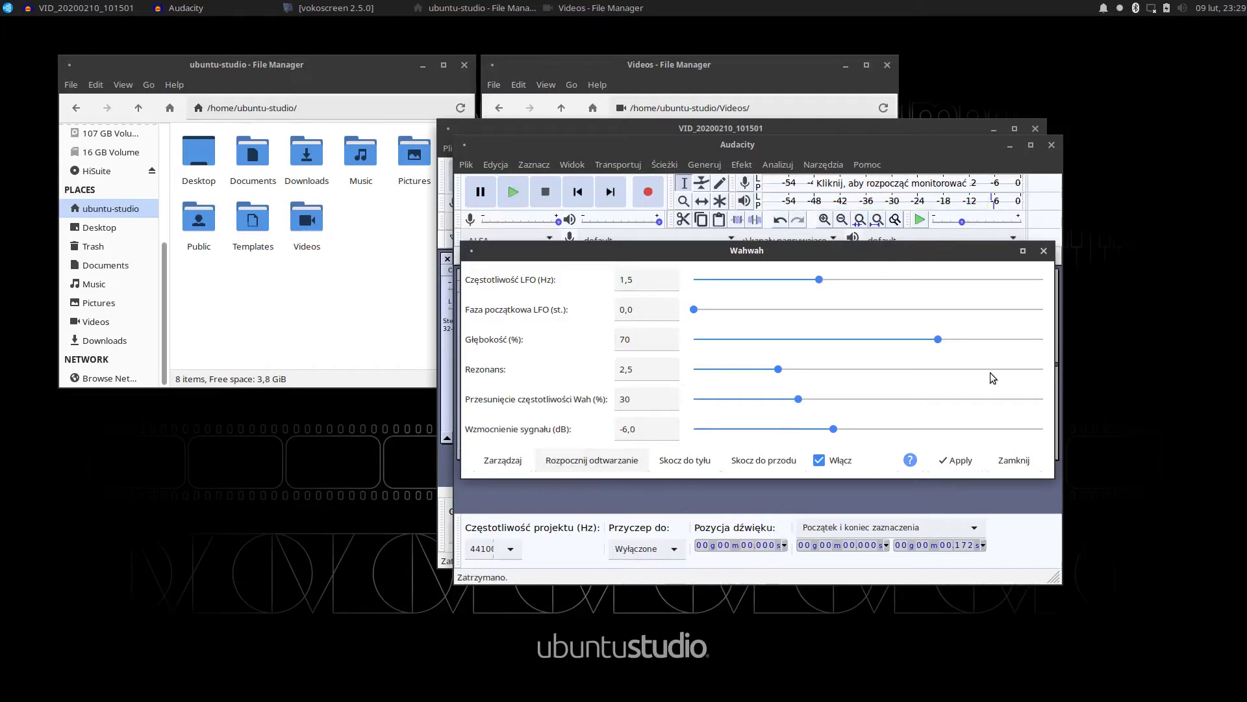
pyautogui.click(1042, 251)
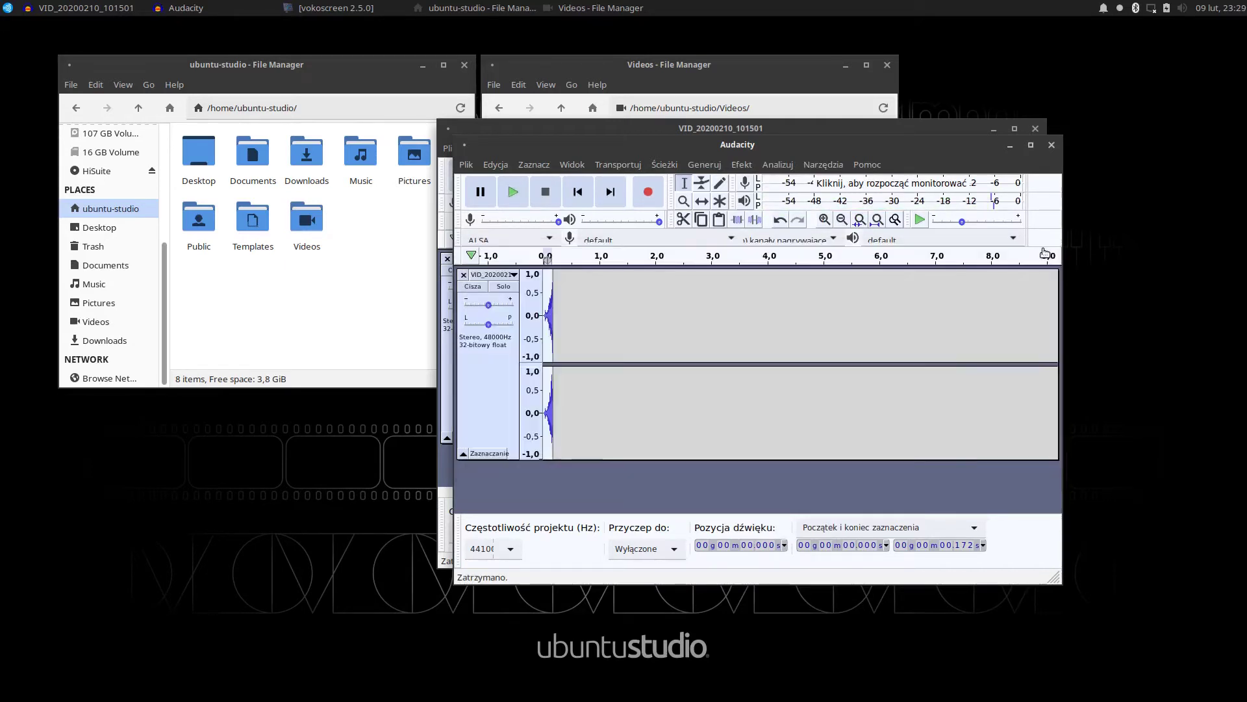
# Try to preview and apply Paulstretch to the snippet with a stretch factor of 10.0 and a time resolution of 0.25 seconds
pyautogui.click(710, 165)
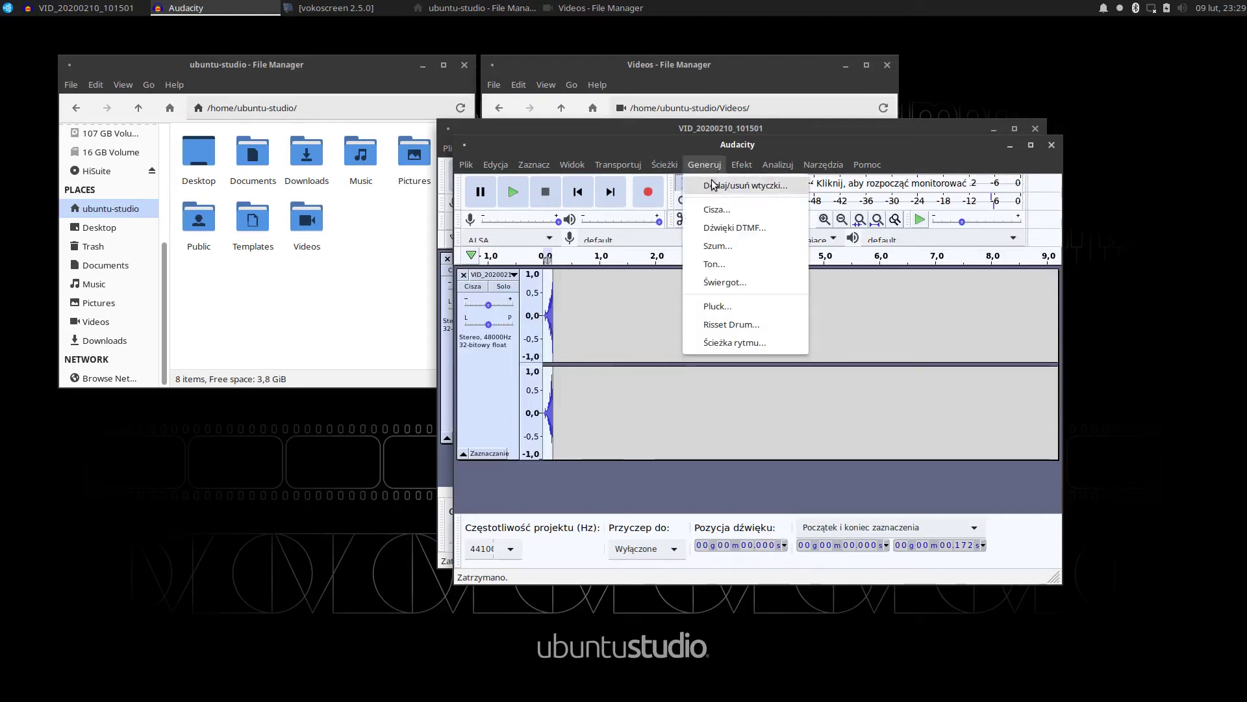
pyautogui.moveTo(741, 164)
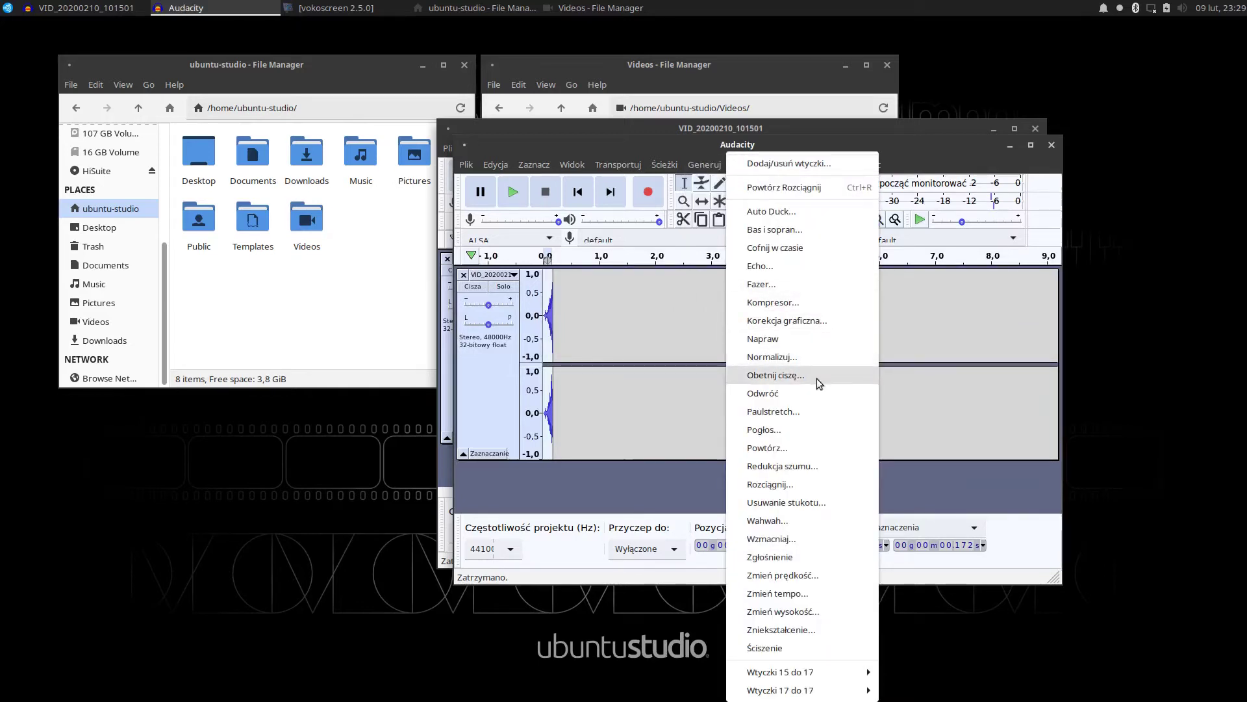
pyautogui.click(802, 411)
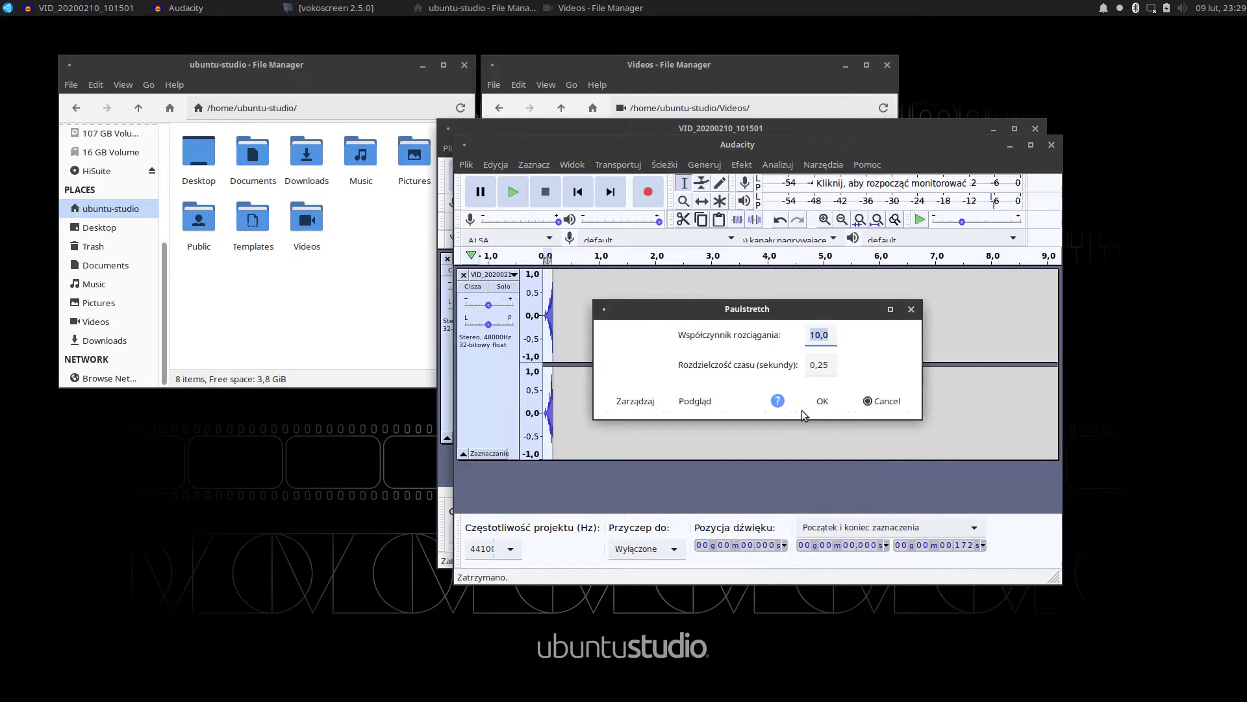
pyautogui.click(700, 410)
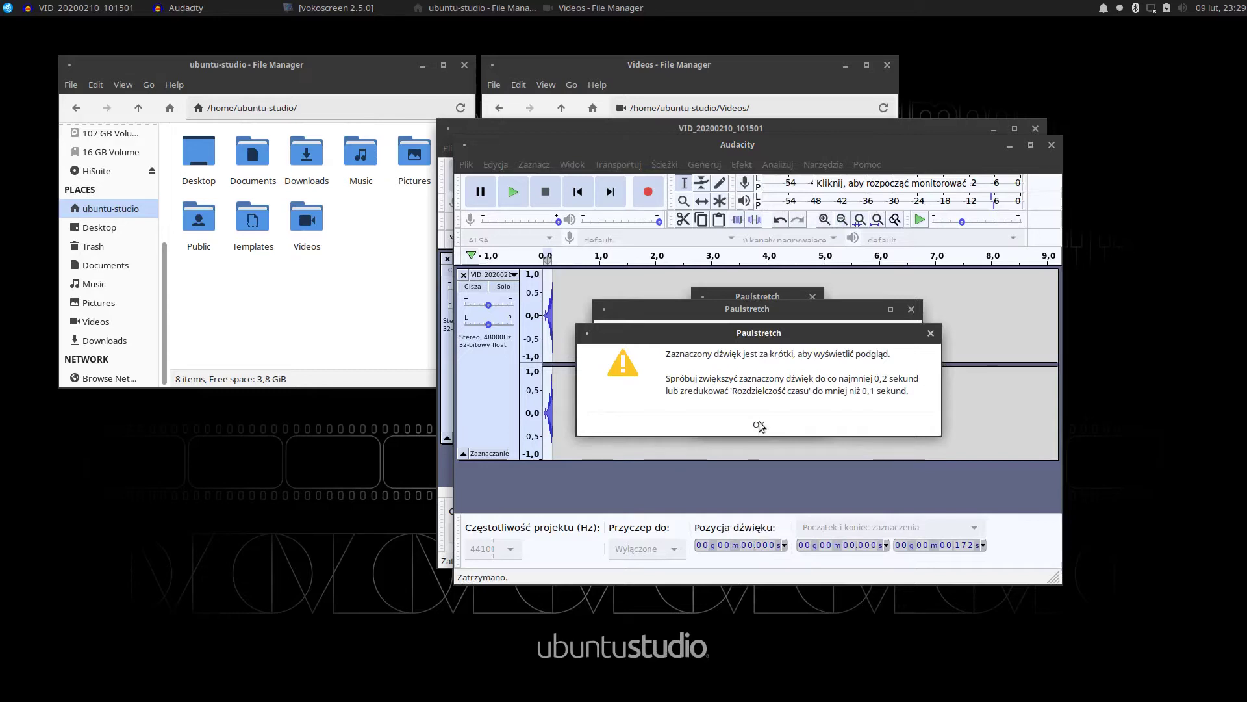
pyautogui.click(761, 425)
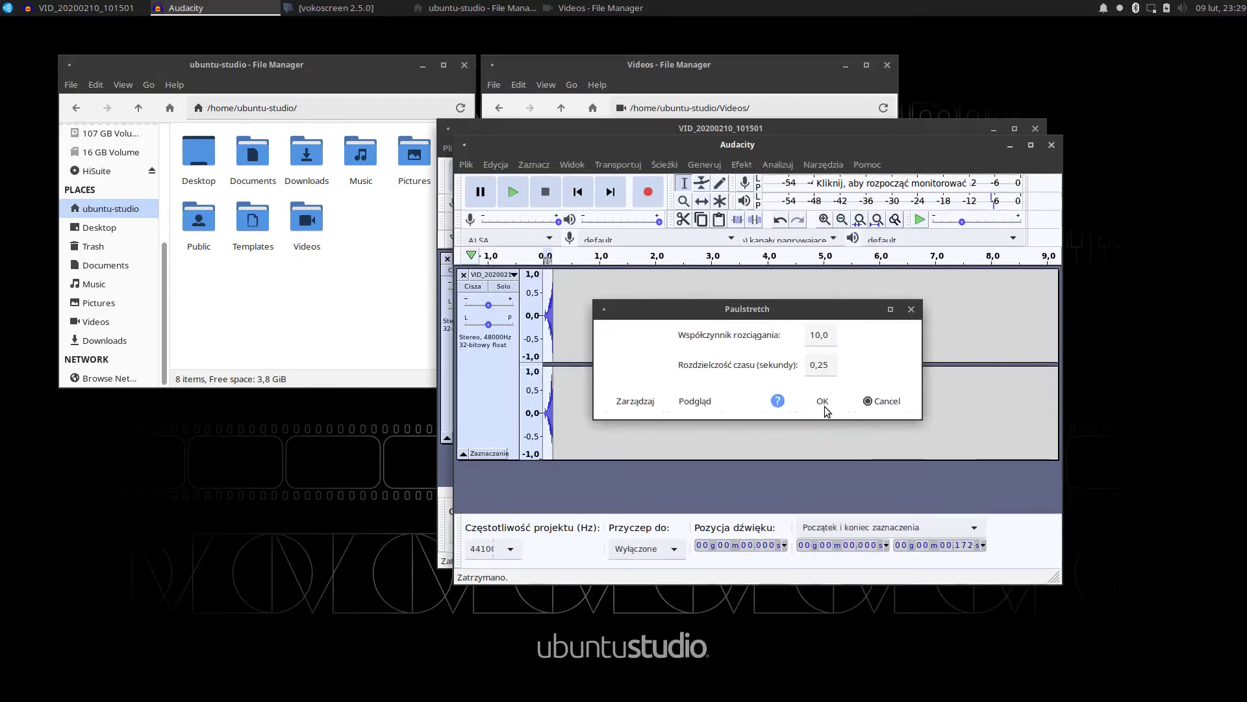
pyautogui.click(823, 403)
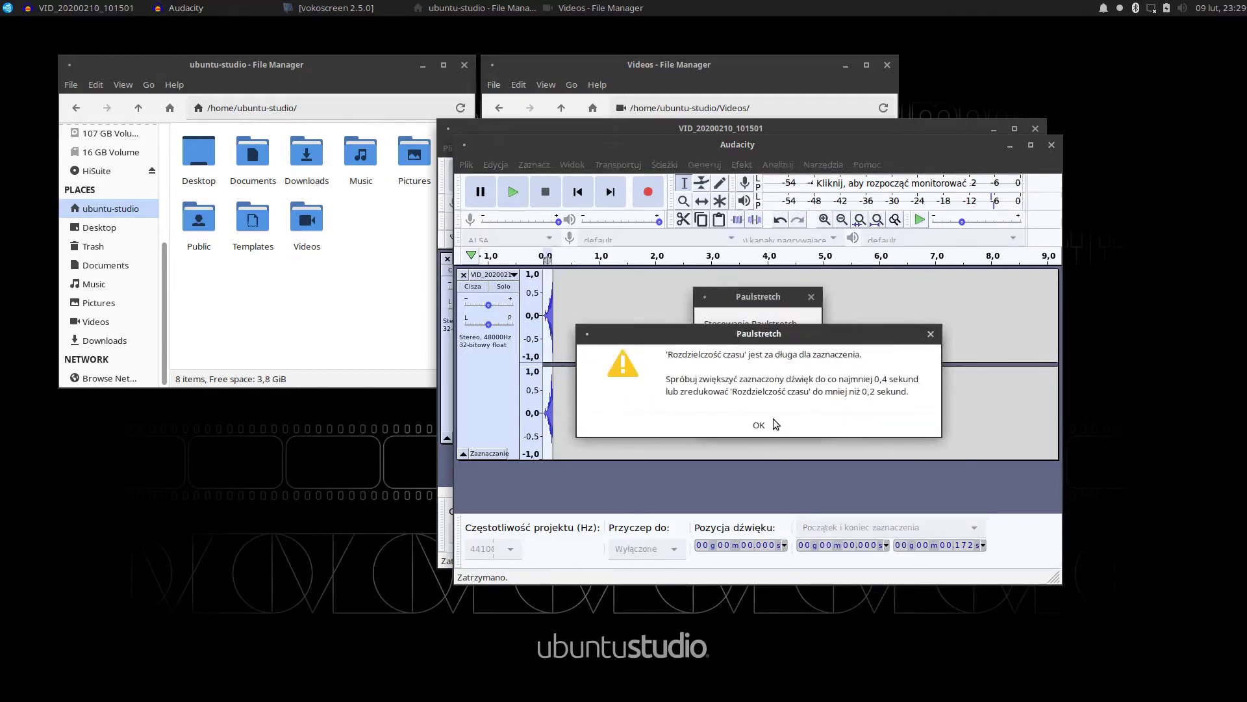
pyautogui.click(773, 419)
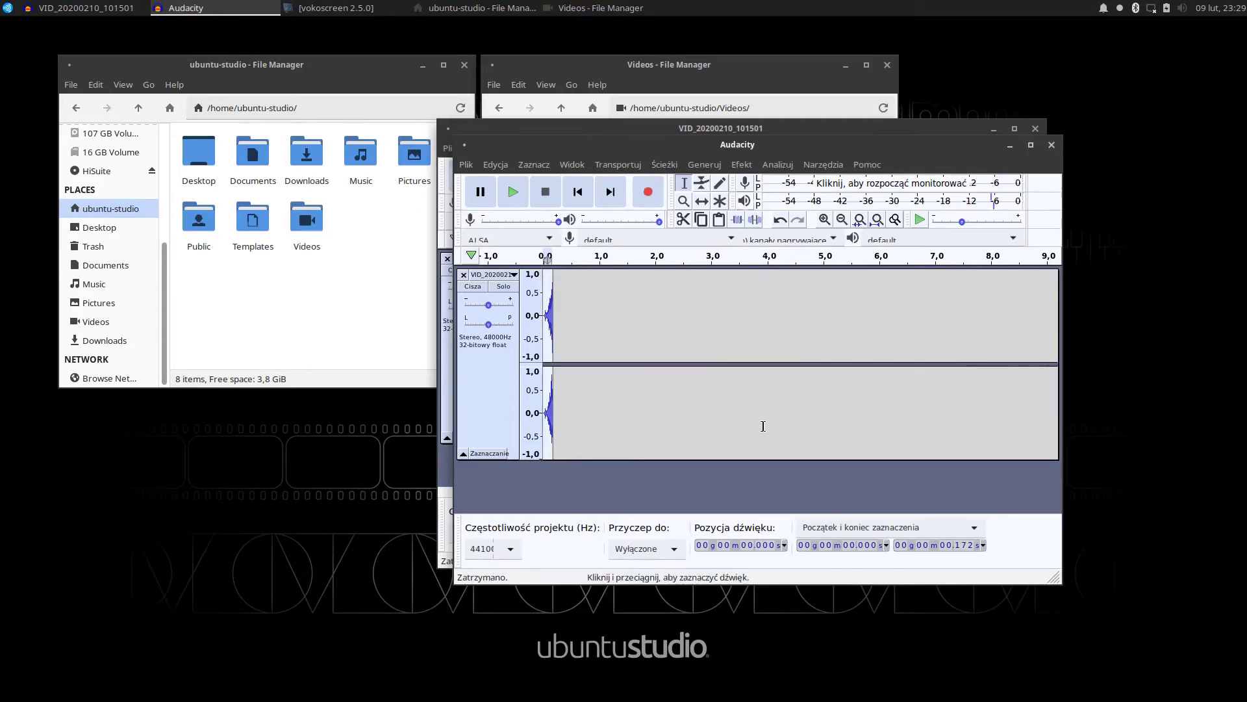
# Retry applying Paulstretch to the snippet with the same 10.0 stretch factor and 0.25-second time resolution
pyautogui.click(740, 164)
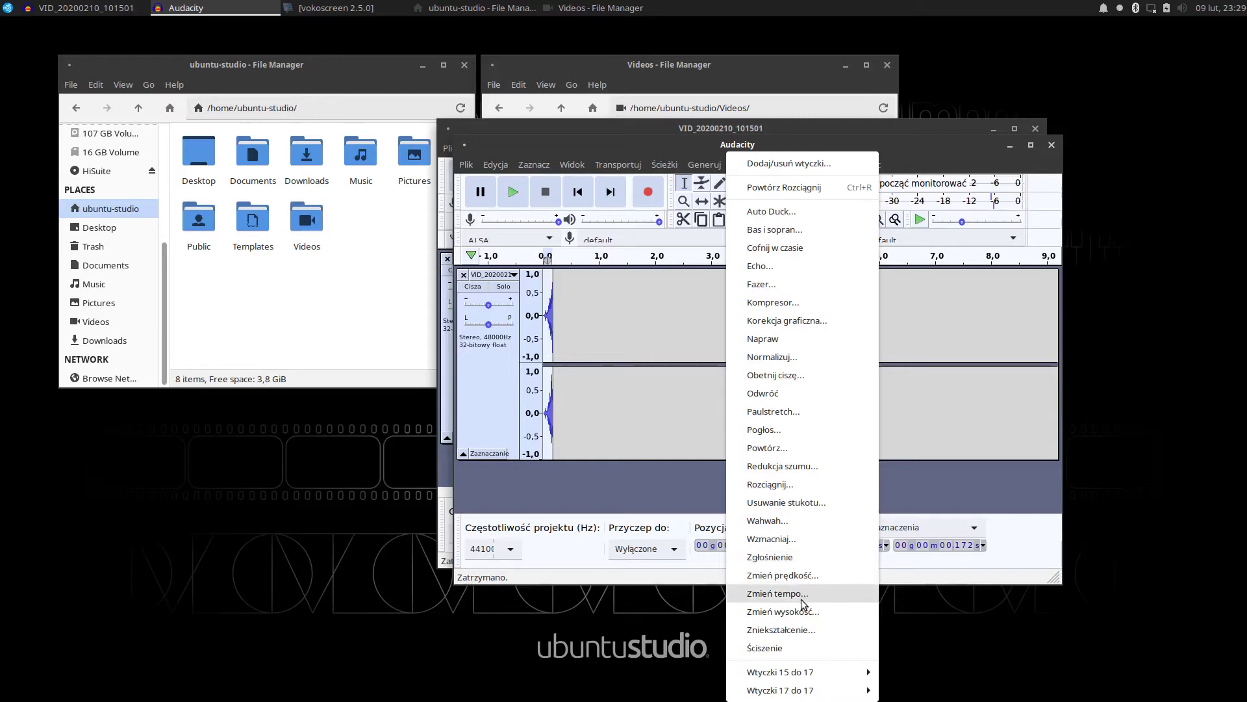
pyautogui.click(765, 414)
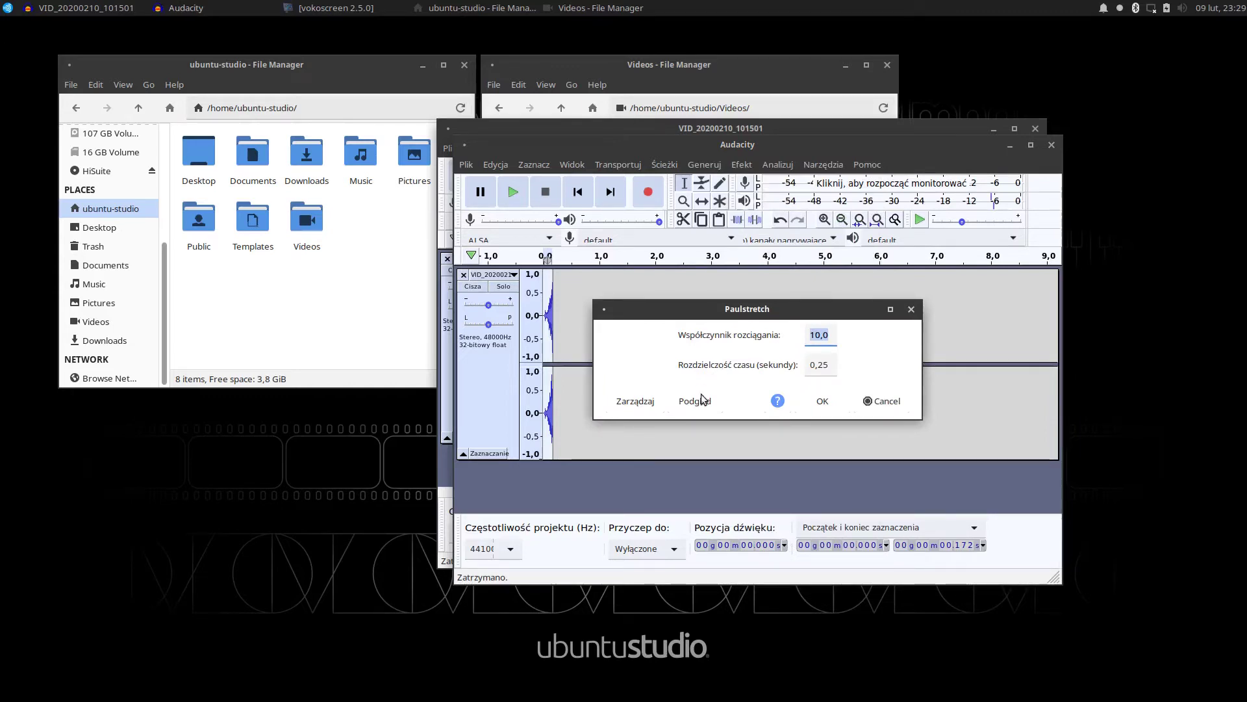
pyautogui.click(829, 405)
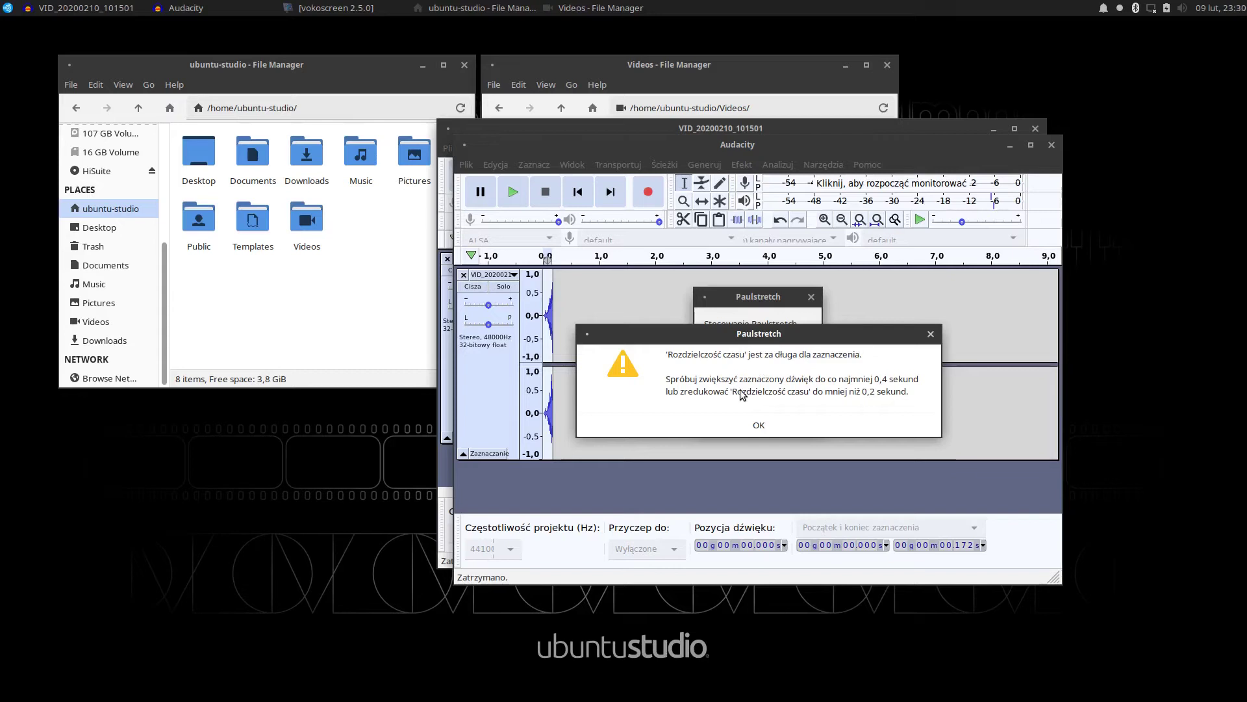
pyautogui.click(758, 426)
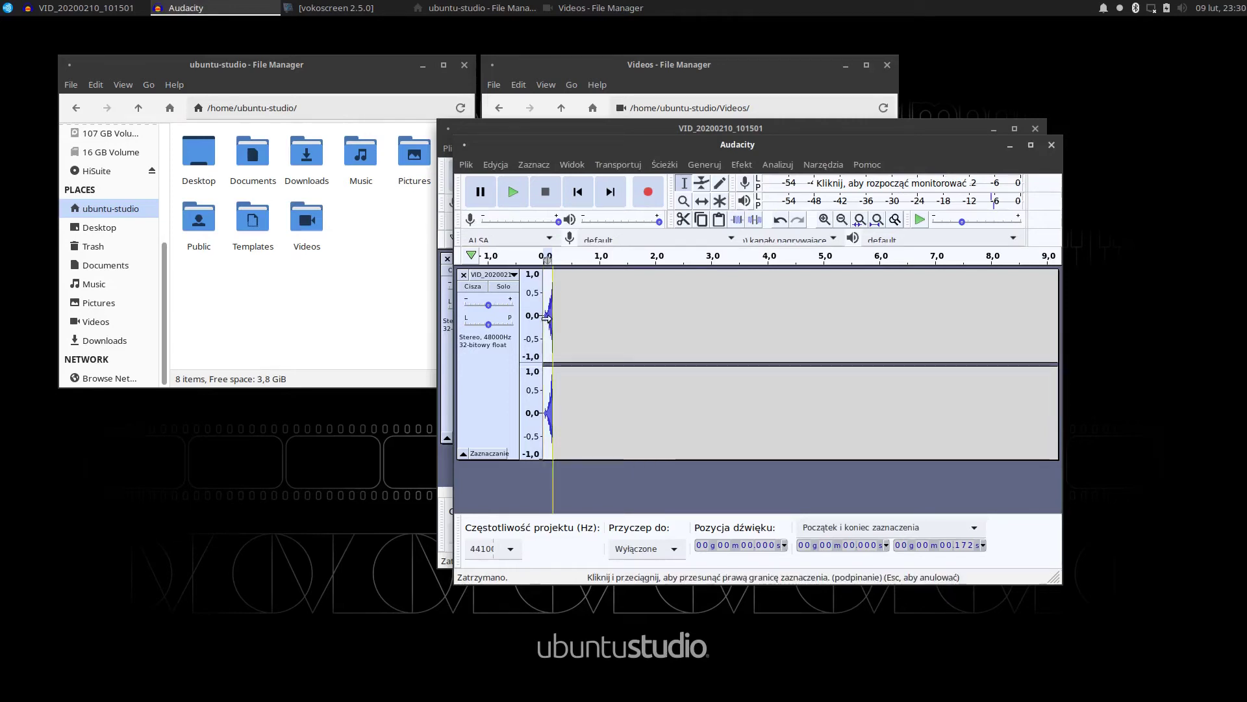
# Copy the selected snippet and paste it over the current selection
pyautogui.click(531, 165)
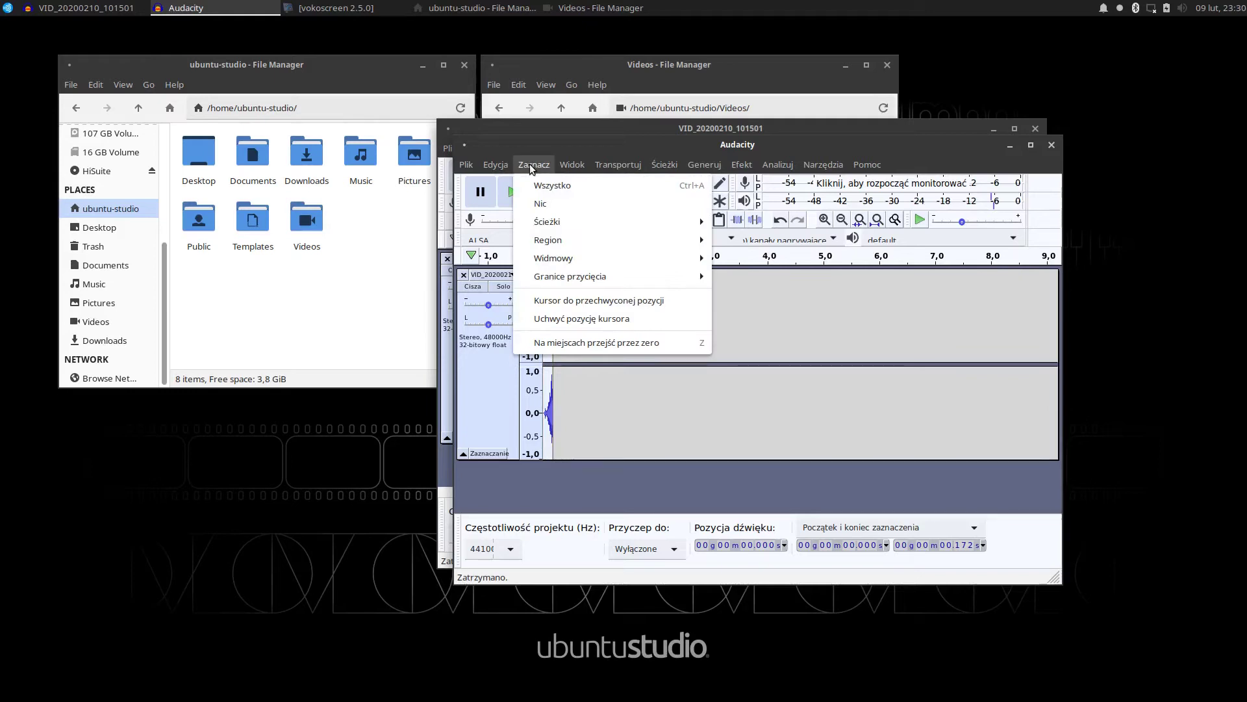
pyautogui.click(506, 166)
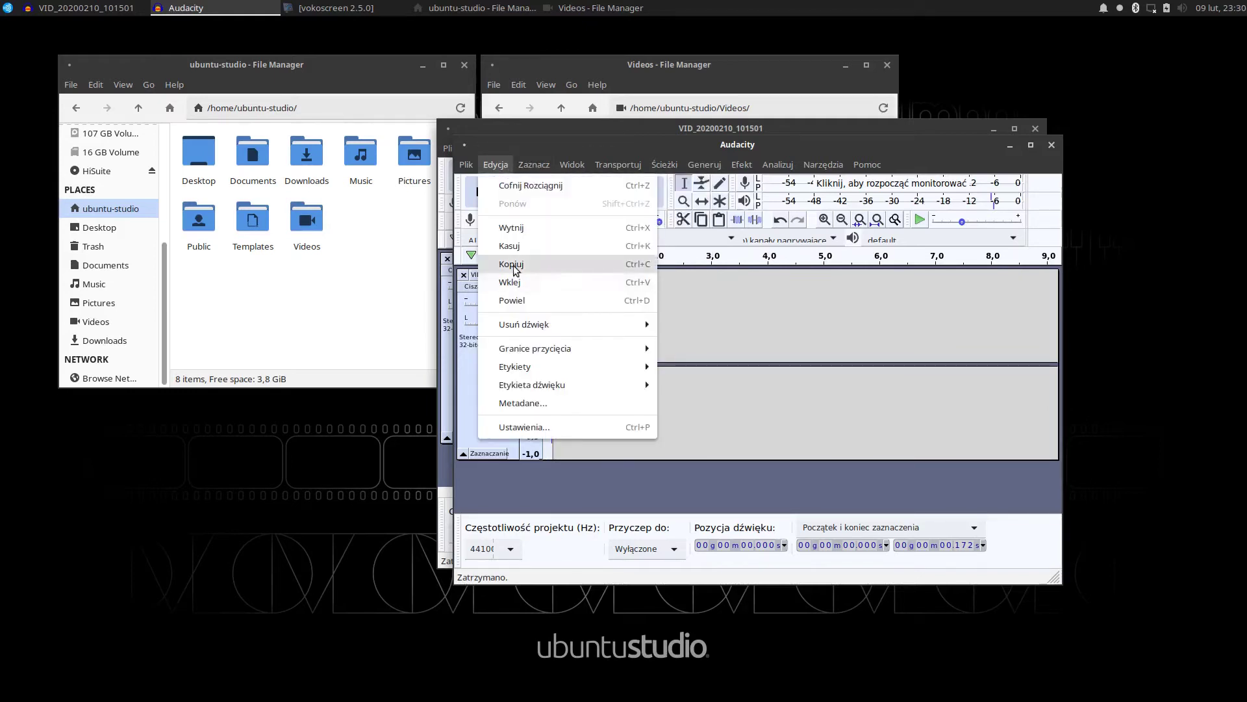
pyautogui.click(513, 265)
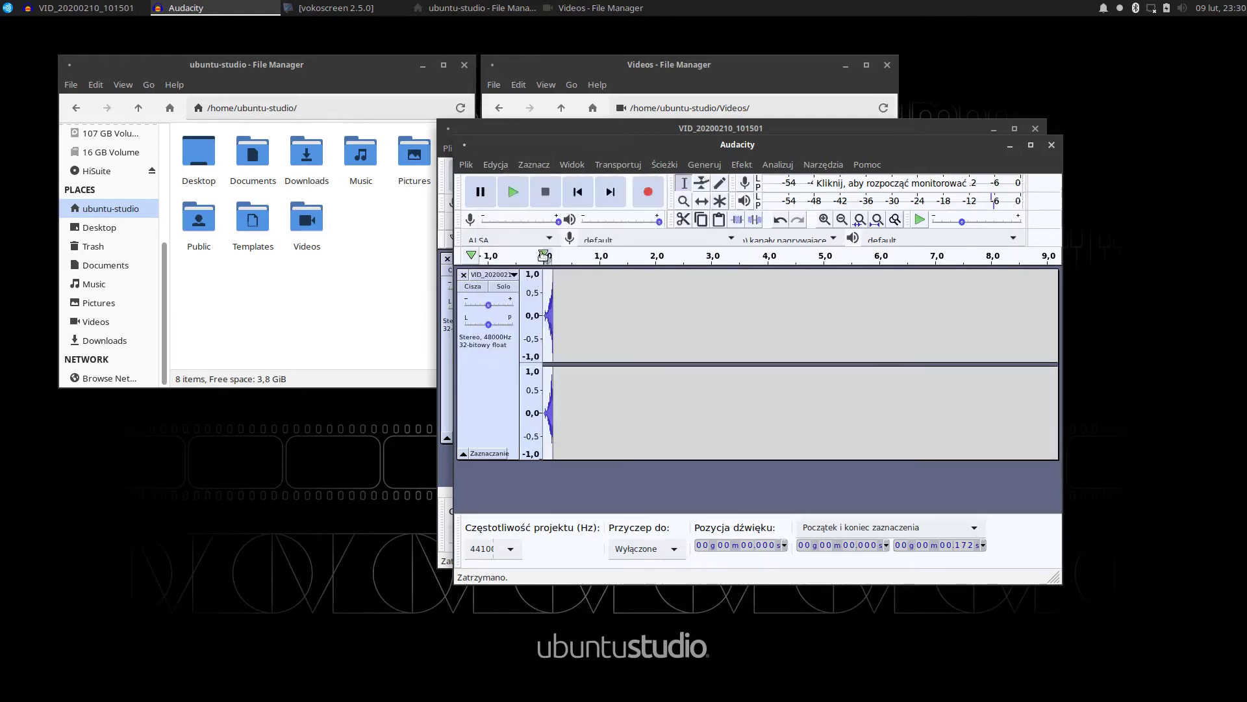
pyautogui.click(511, 167)
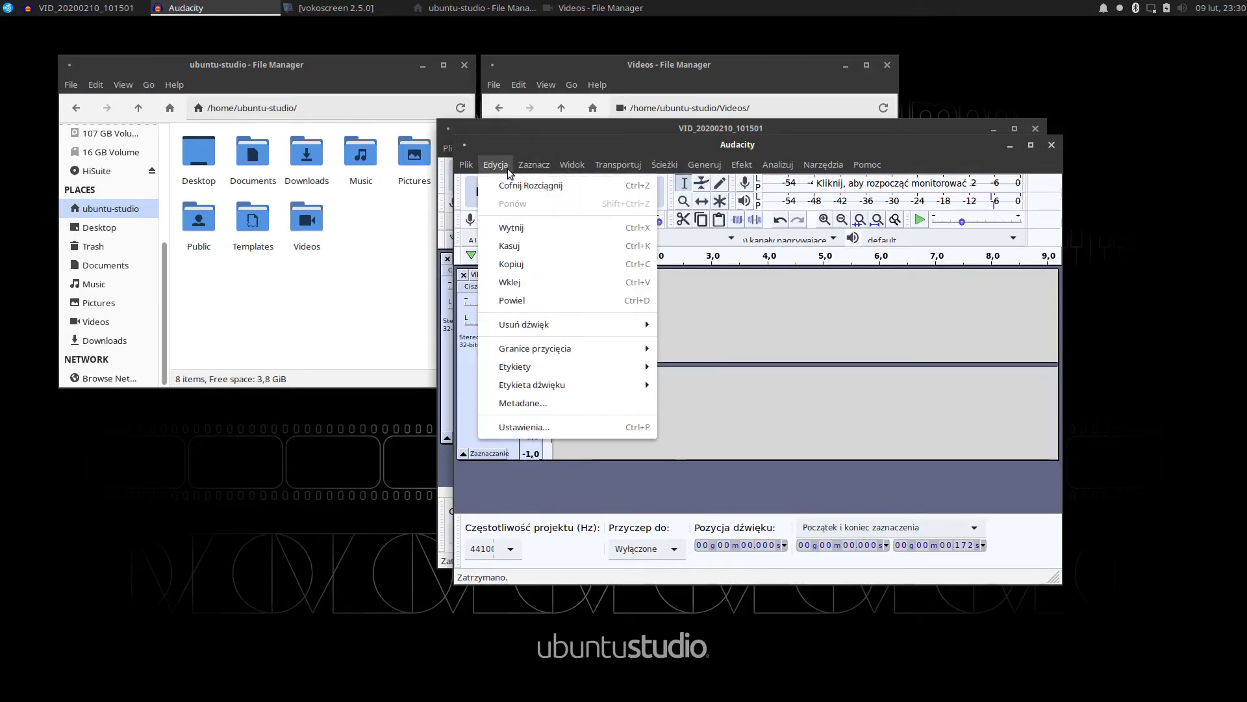
pyautogui.click(527, 281)
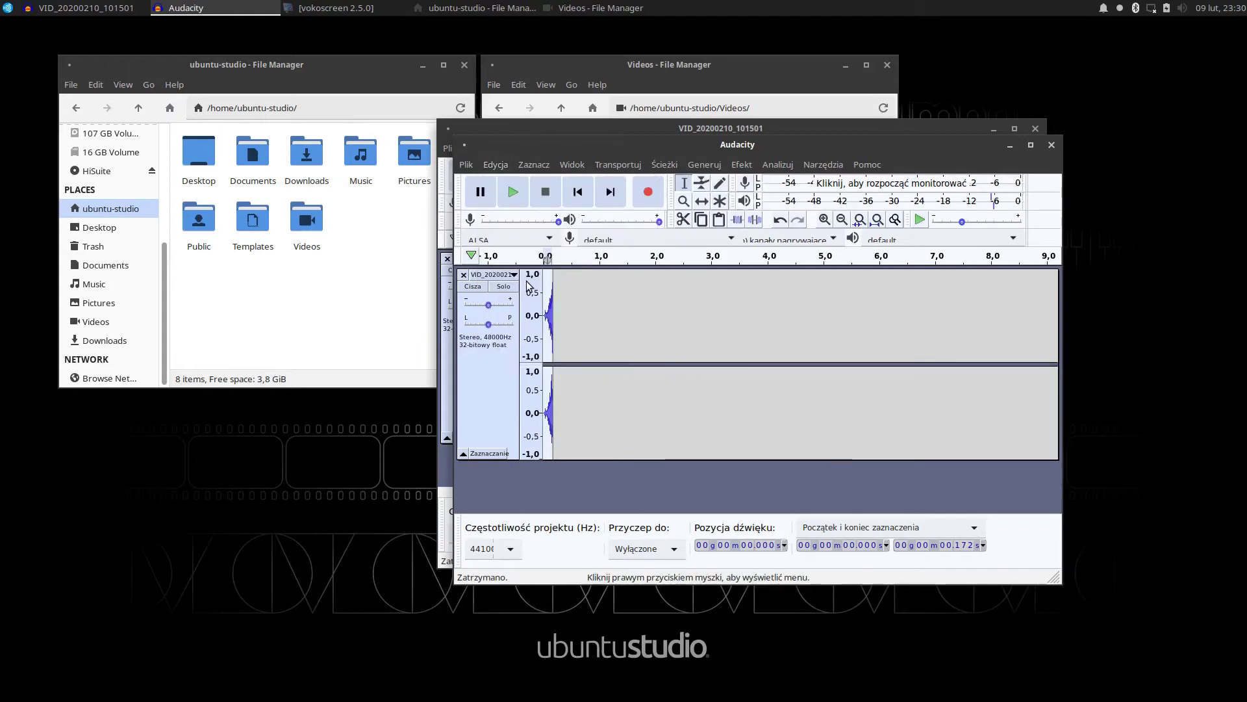
# Place the cursor just after the snippet's end, at 0.186 s, and paste the copied snippet there
pyautogui.click(559, 316)
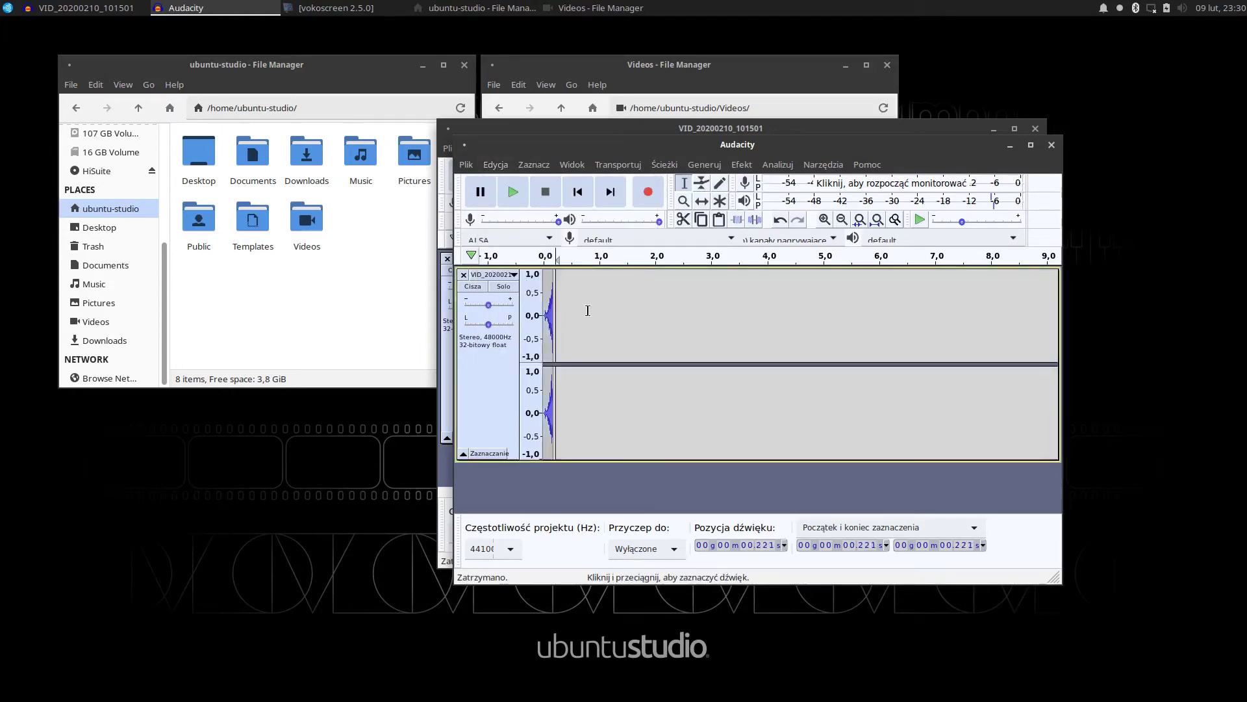
pyautogui.press('Left')
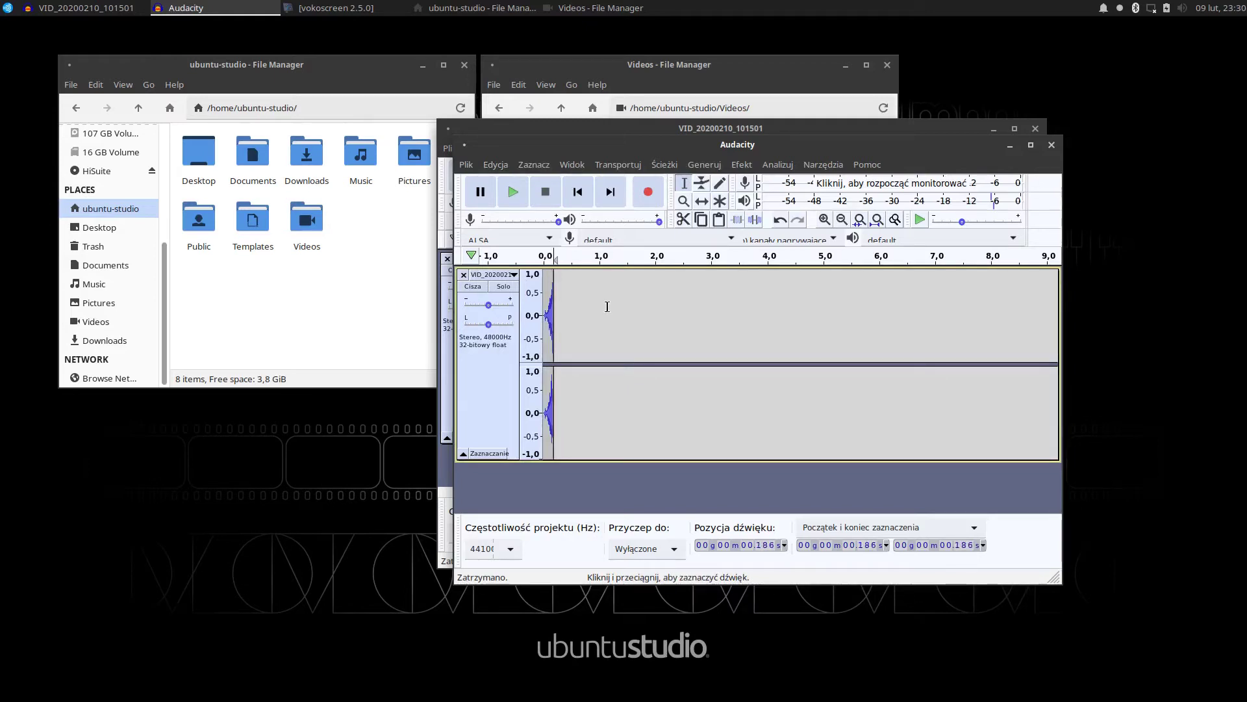
pyautogui.hotkey('shift', 'End')
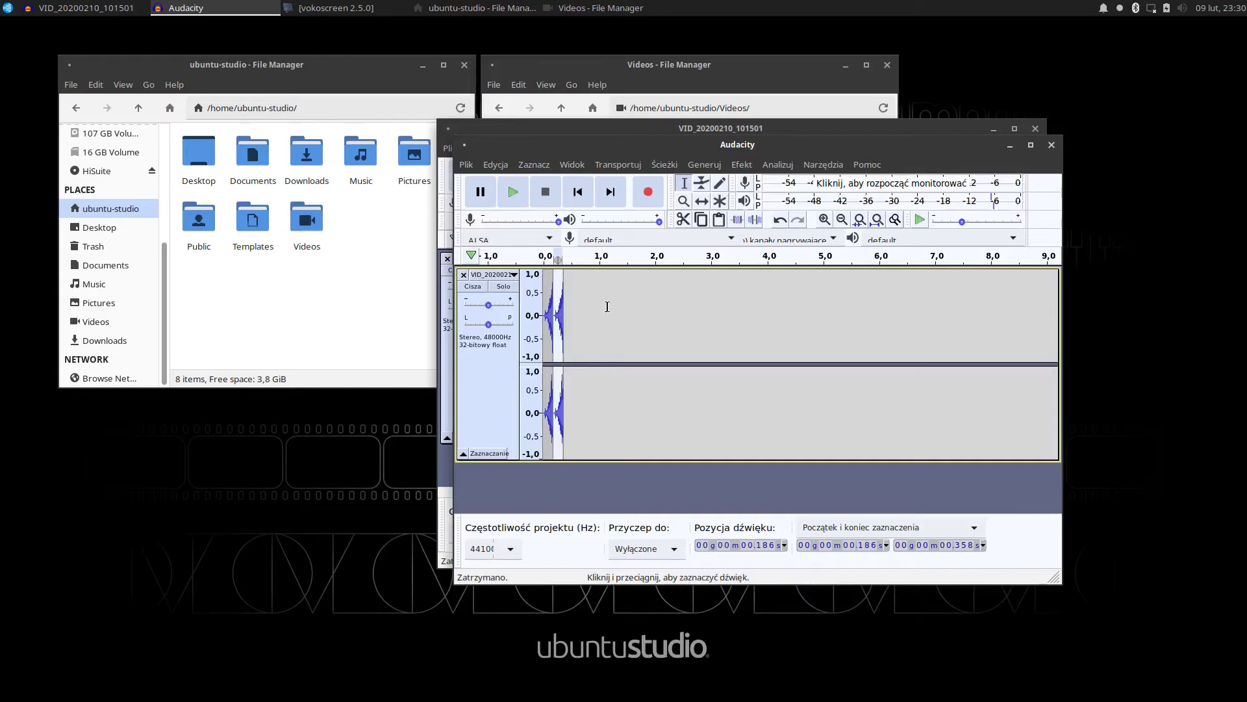
# Paste the copied snippet twice more, back to back at 0.358 s and 0.530 s, directly after the existing copies
pyautogui.press('Right')
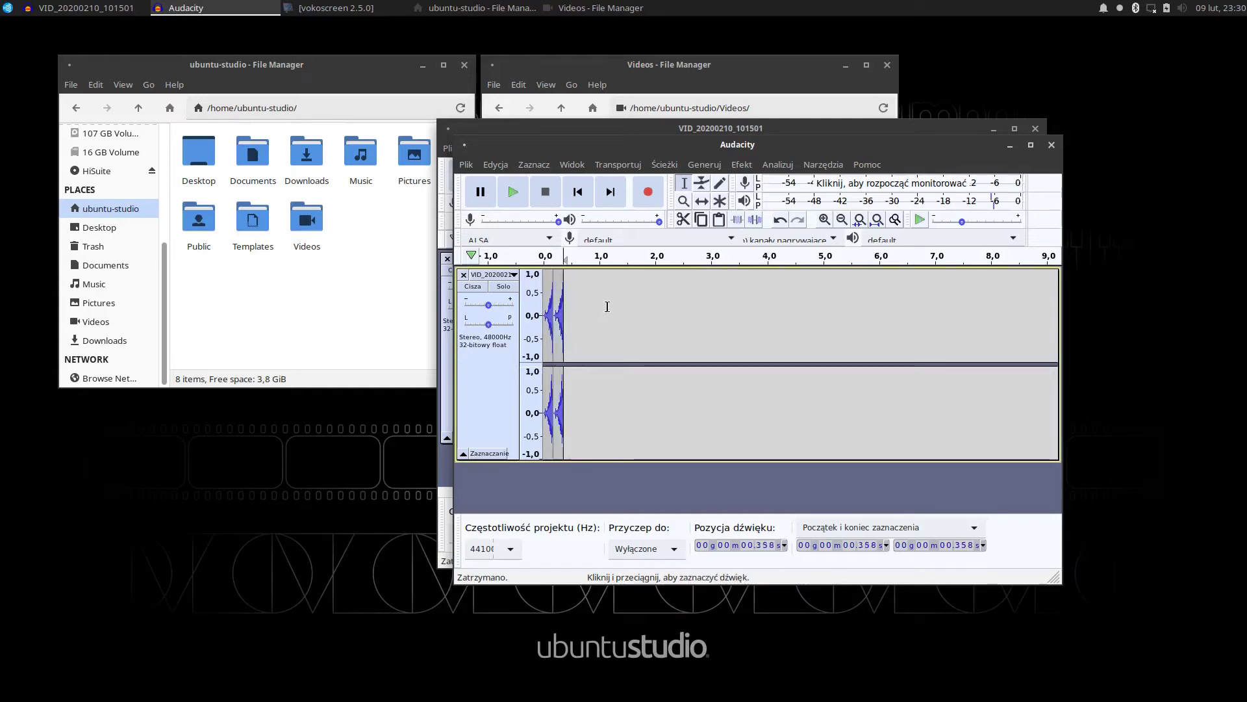
pyautogui.hotkey('ctrl', 'v')
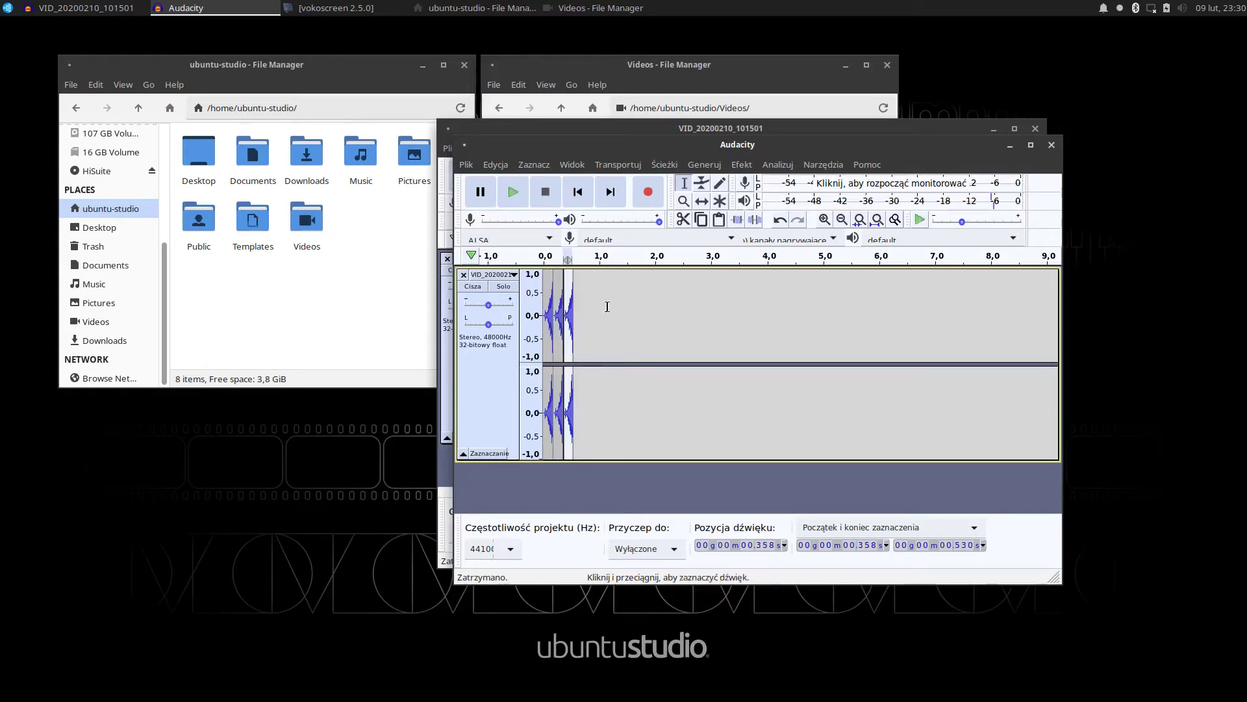
pyautogui.press('Right')
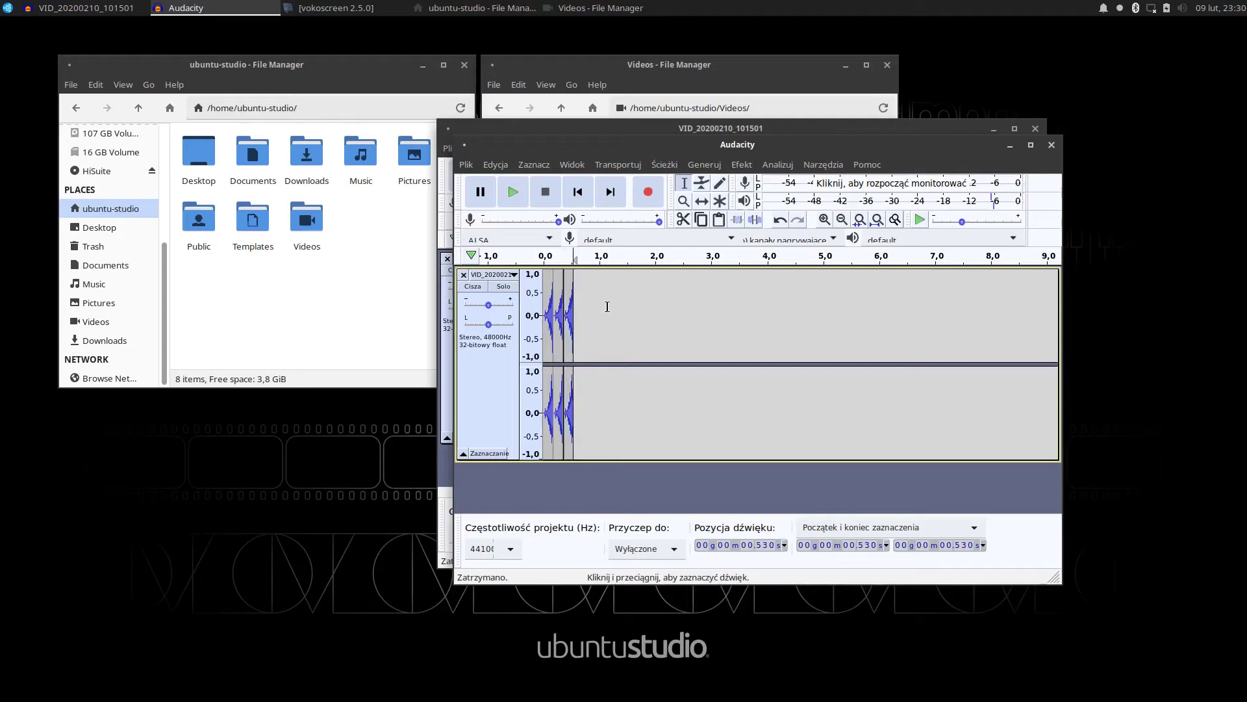
pyautogui.hotkey('ctrl', 'v')
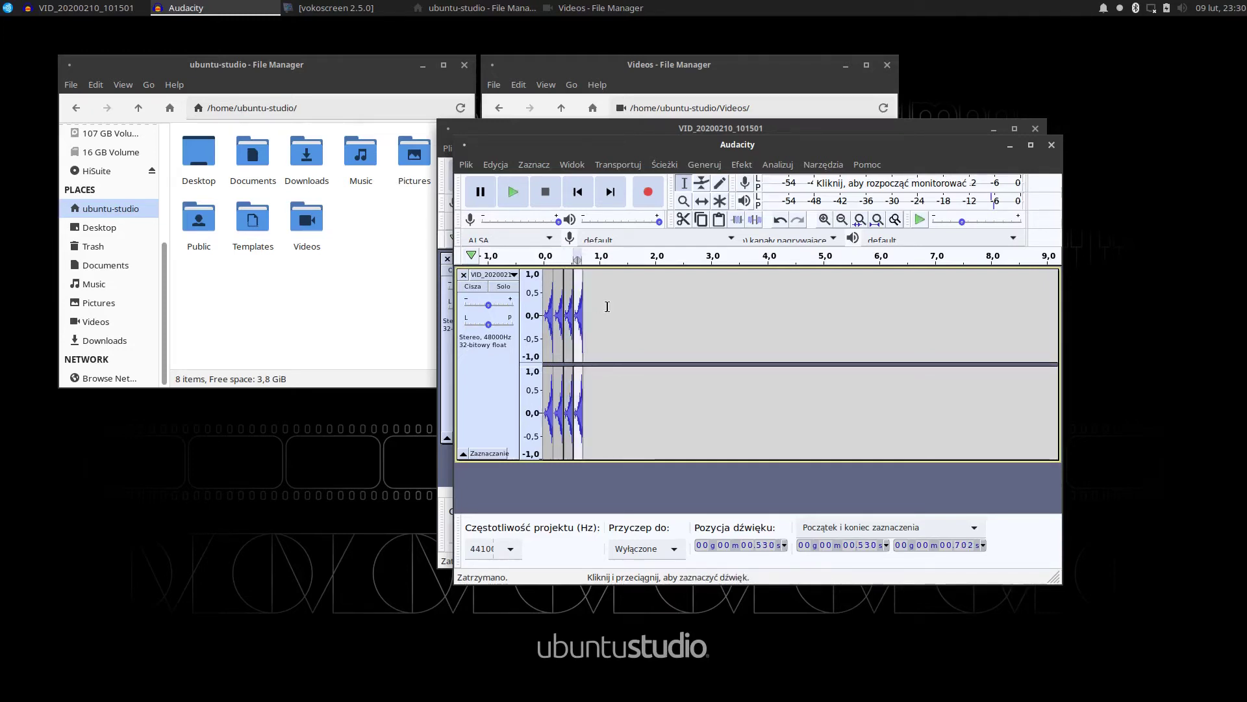
# Select the entire track, preview Paulstretch with a stretch factor of 10.0 and a time resolution of 0.25 seconds, and apply it
pyautogui.click(542, 284)
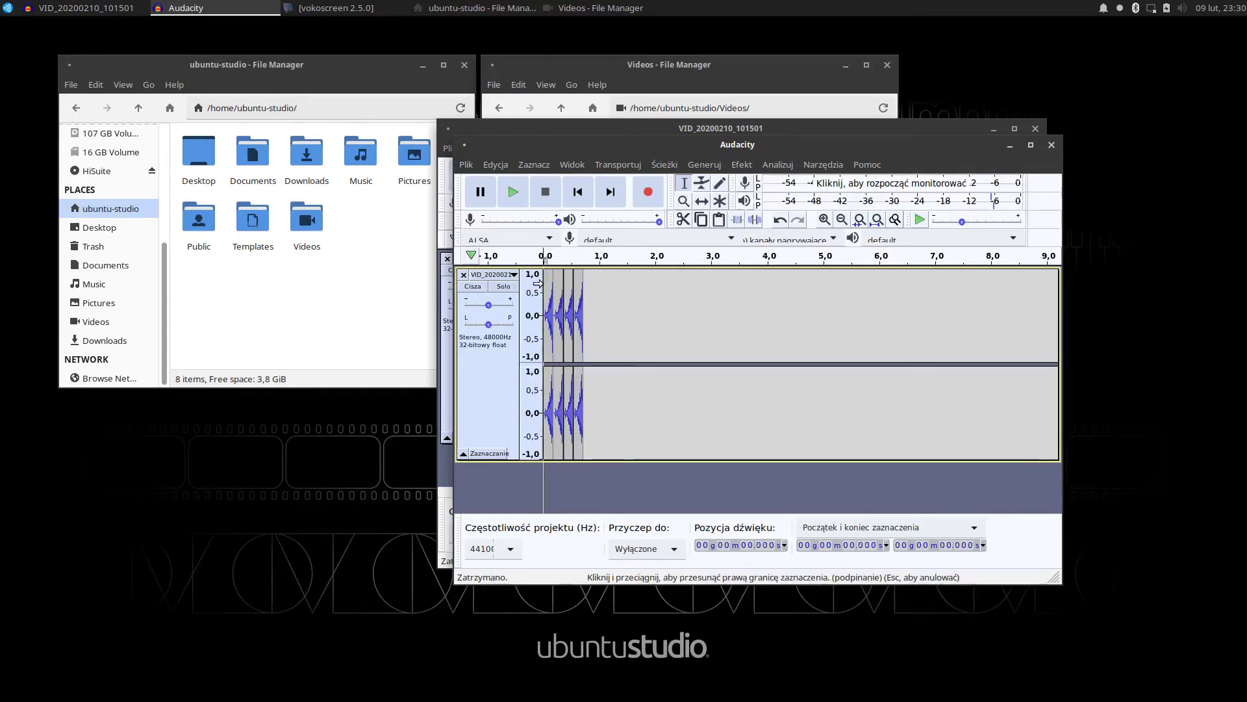
pyautogui.click(534, 165)
pyautogui.moveTo(556, 226)
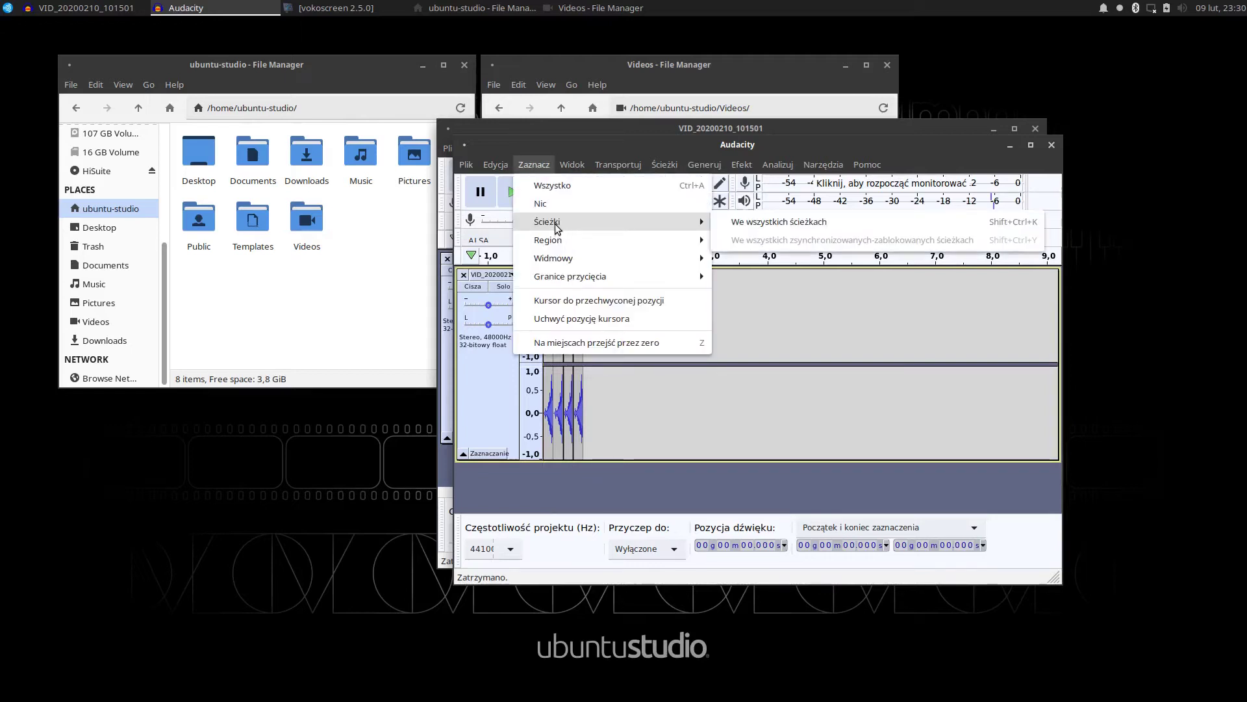
pyautogui.click(552, 187)
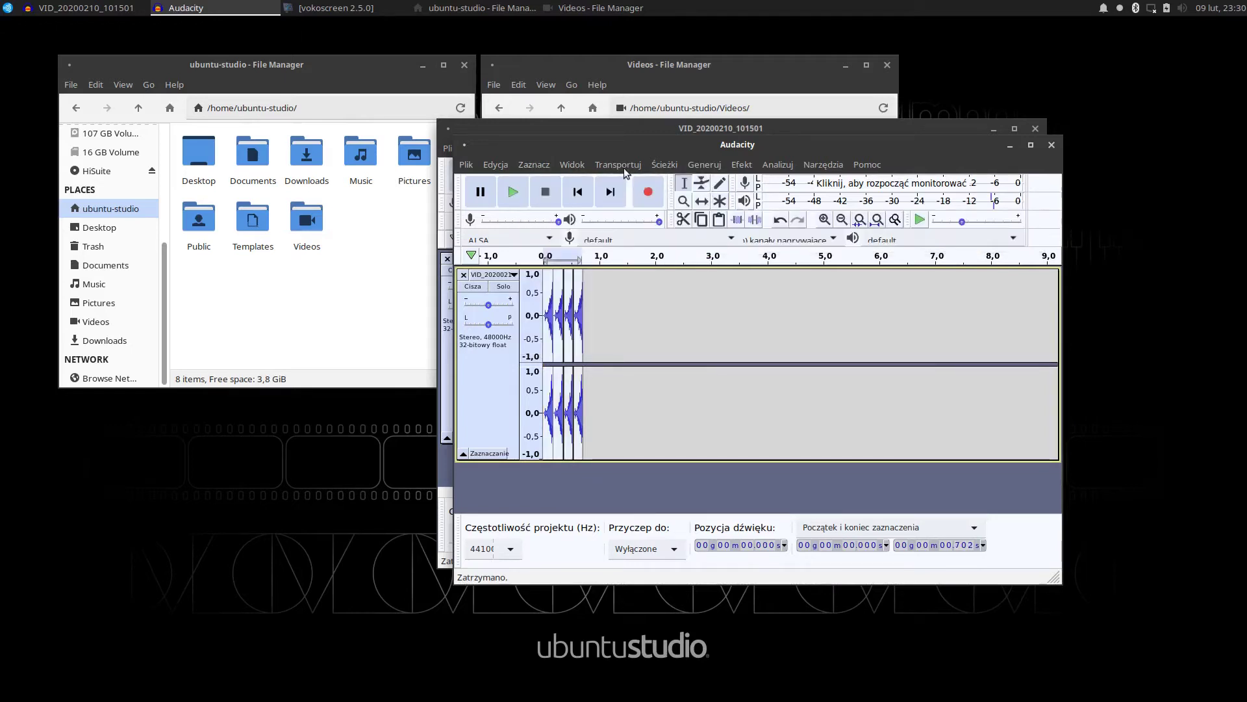
pyautogui.click(652, 165)
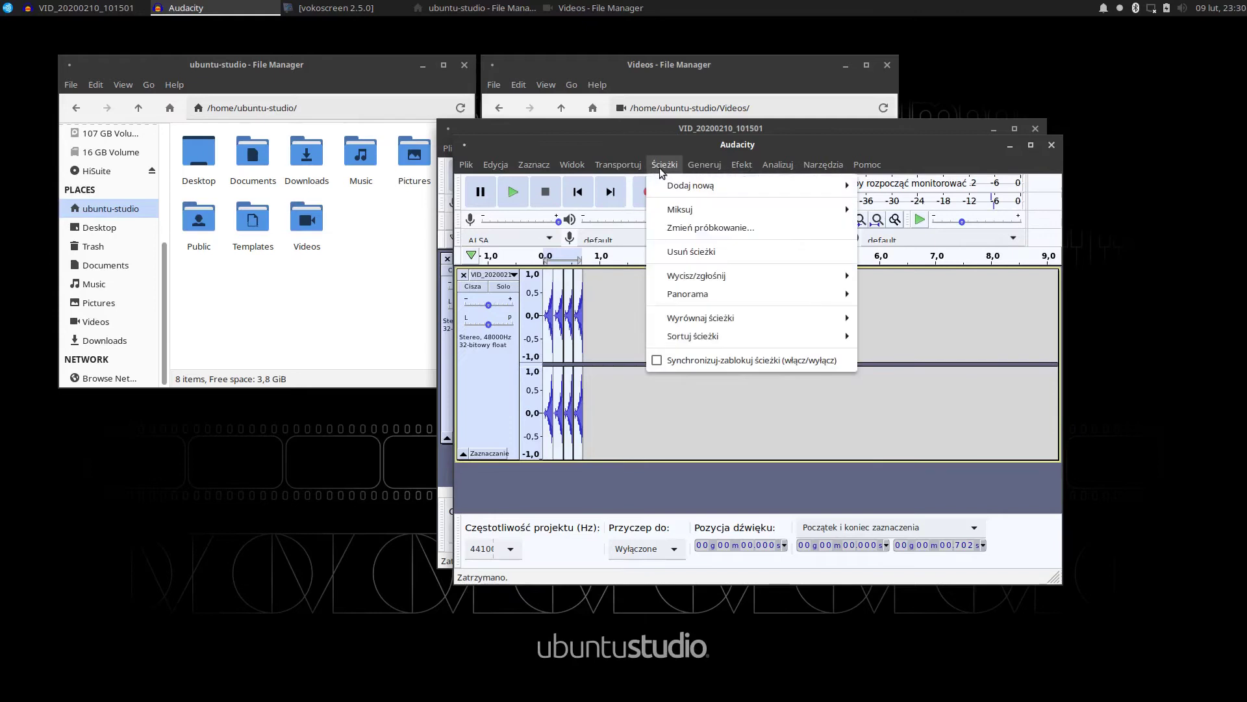
pyautogui.moveTo(741, 165)
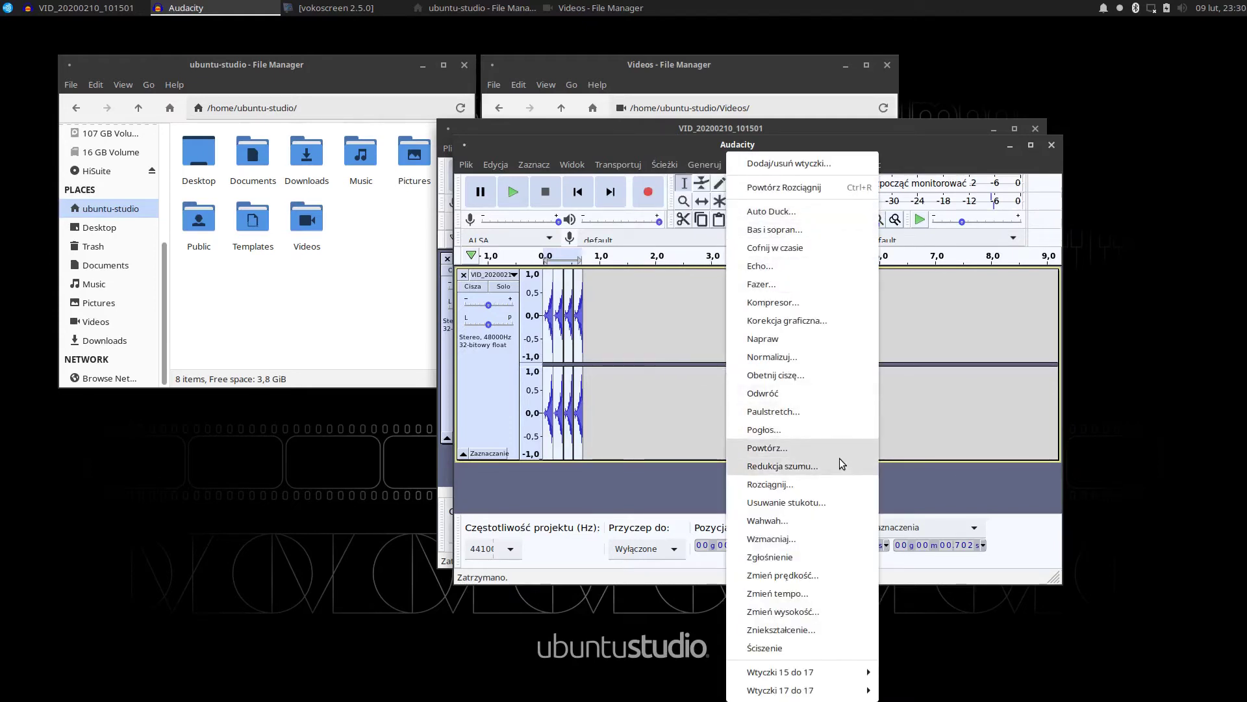
pyautogui.click(789, 411)
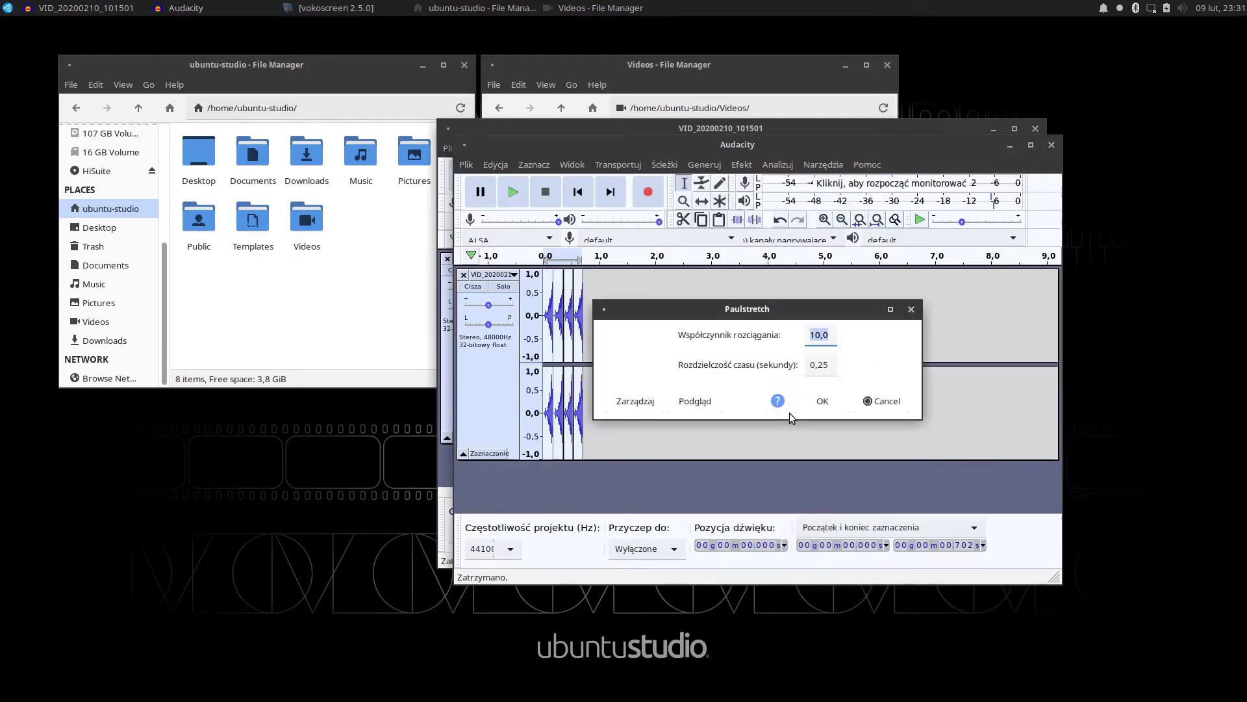
pyautogui.click(696, 401)
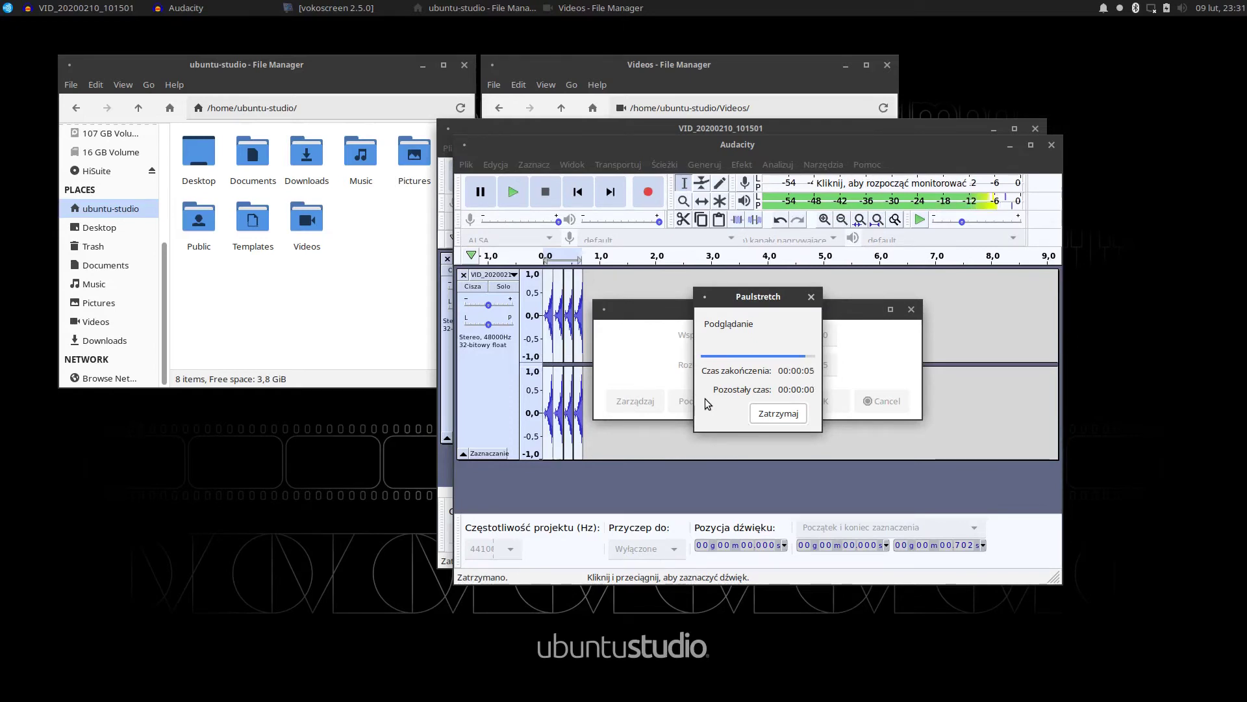
pyautogui.click(826, 401)
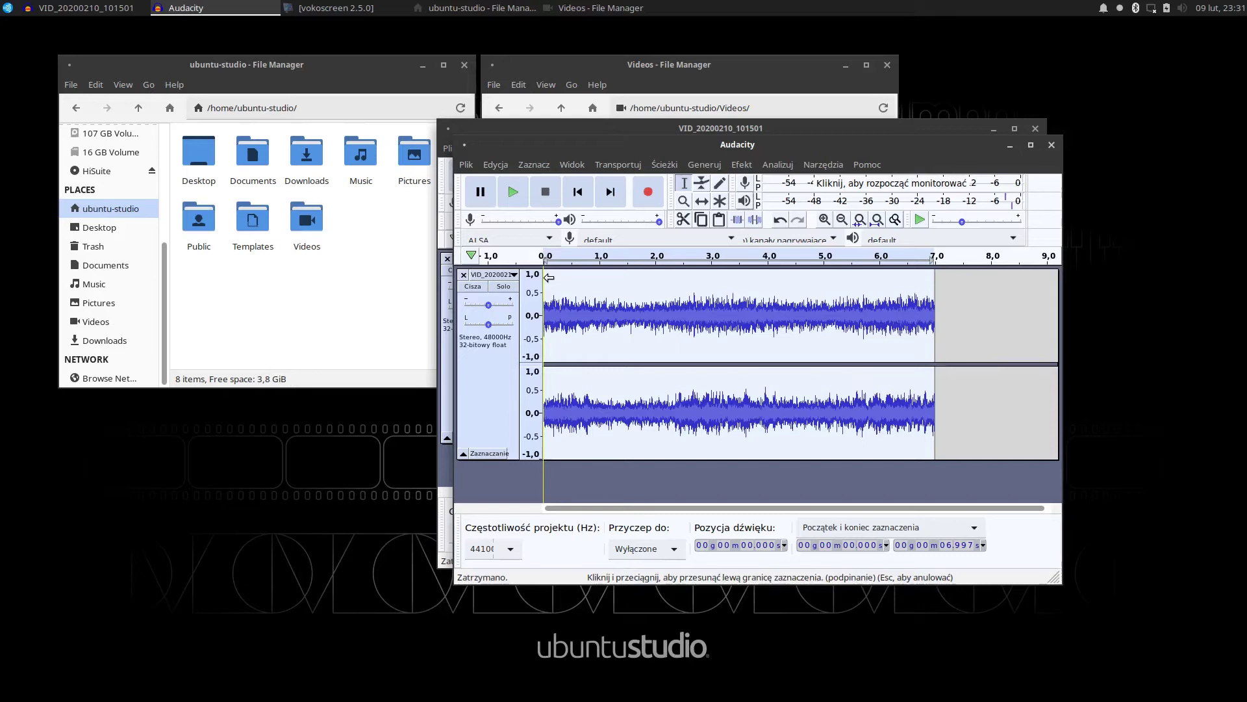
# Apply the Phaser (Fazer) effect to the stretched audio with 2 stages, dry/wet 128, LFO frequency 0.4 Hz, depth 100 and output gain -6.0 dB
pyautogui.click(742, 165)
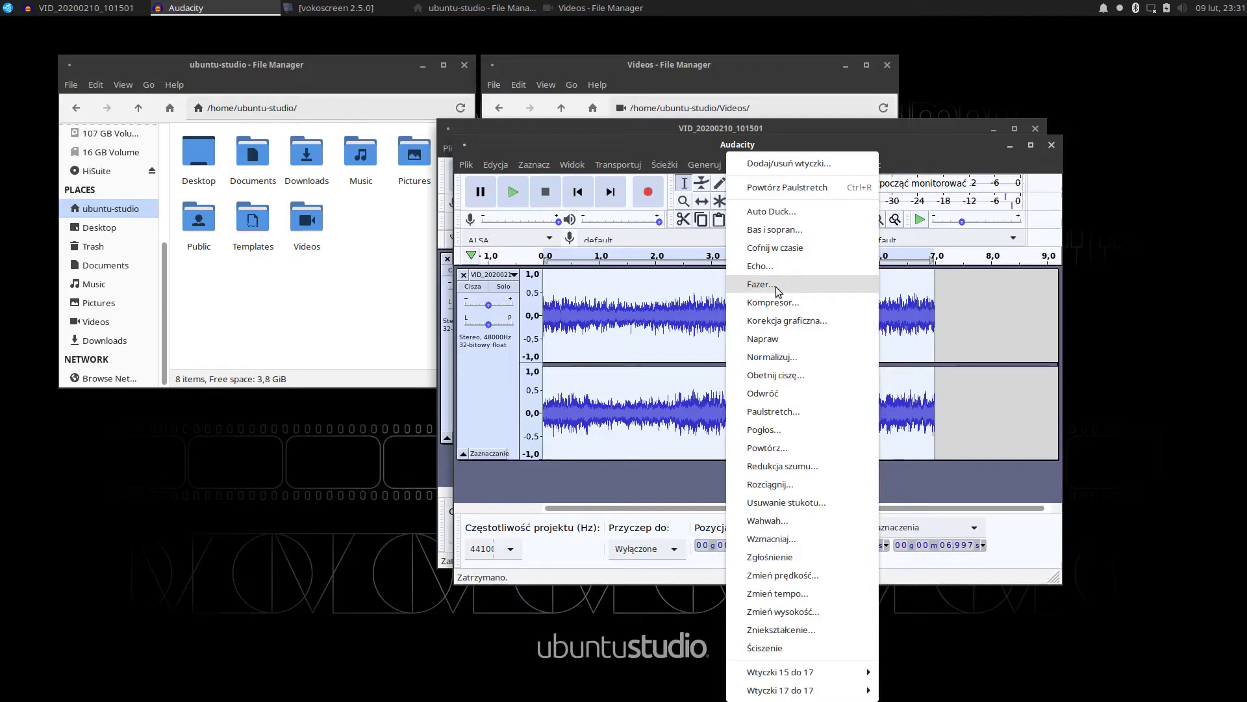
pyautogui.click(778, 286)
pyautogui.click(613, 476)
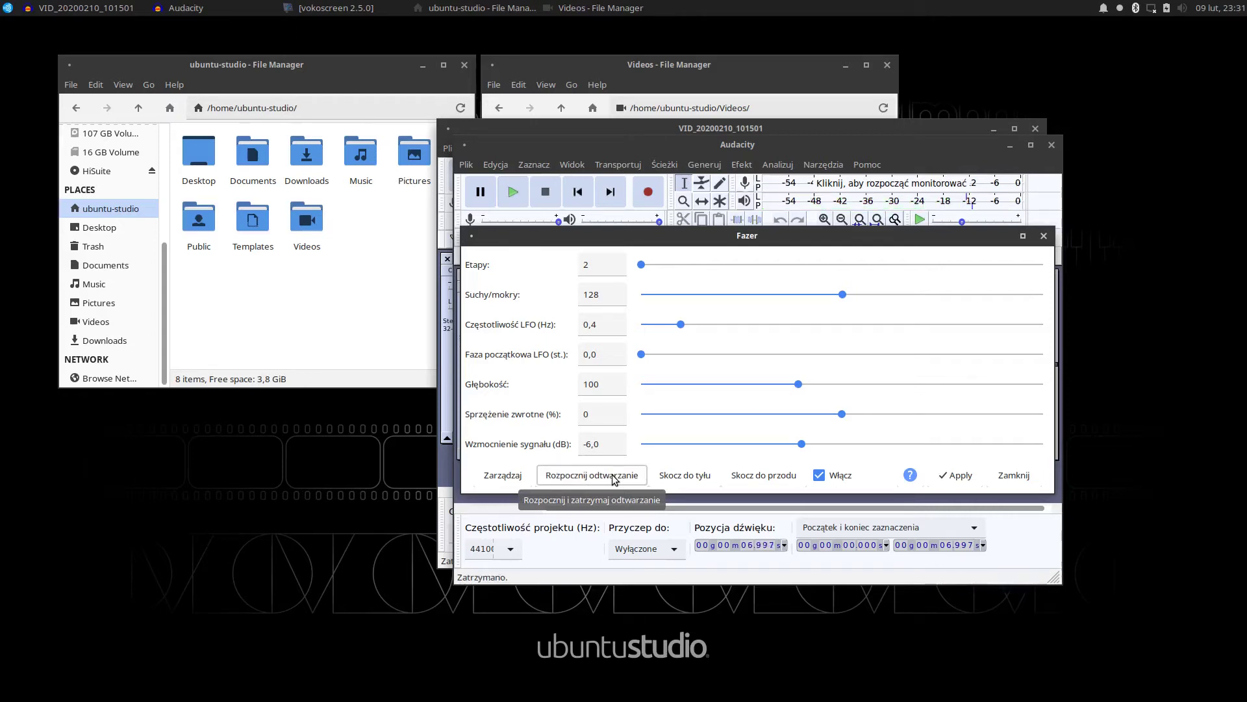
pyautogui.click(954, 478)
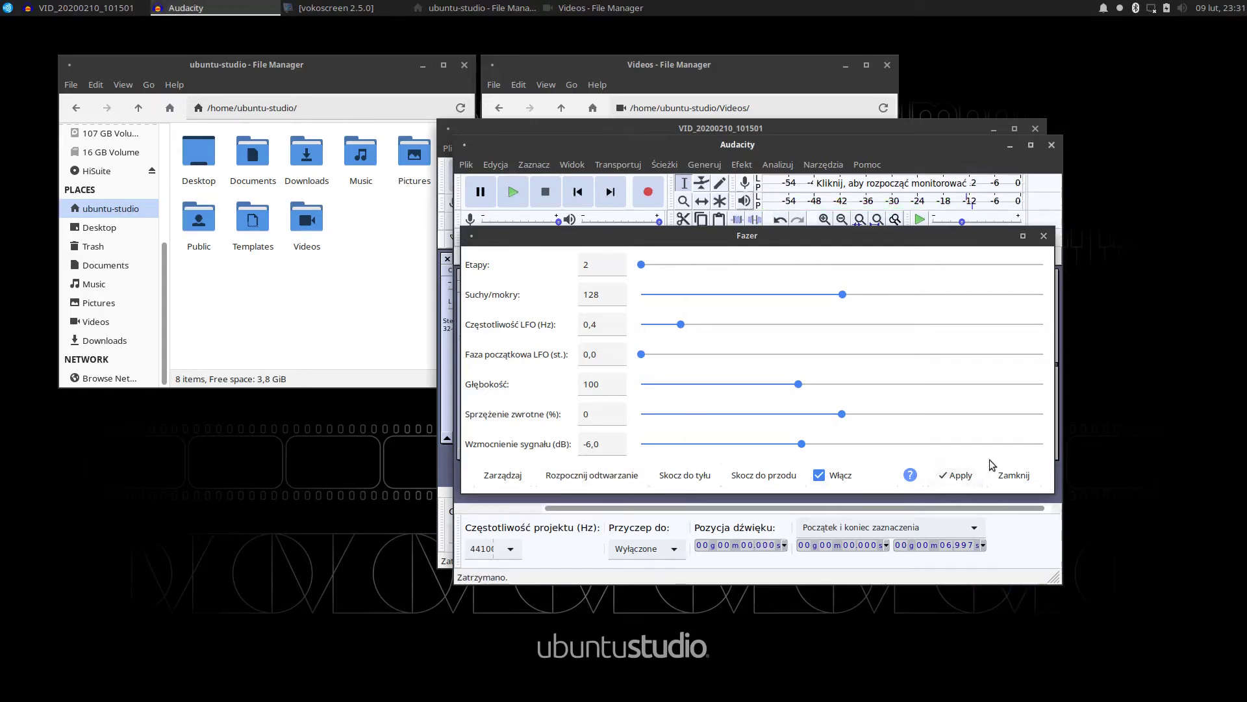
pyautogui.click(1015, 476)
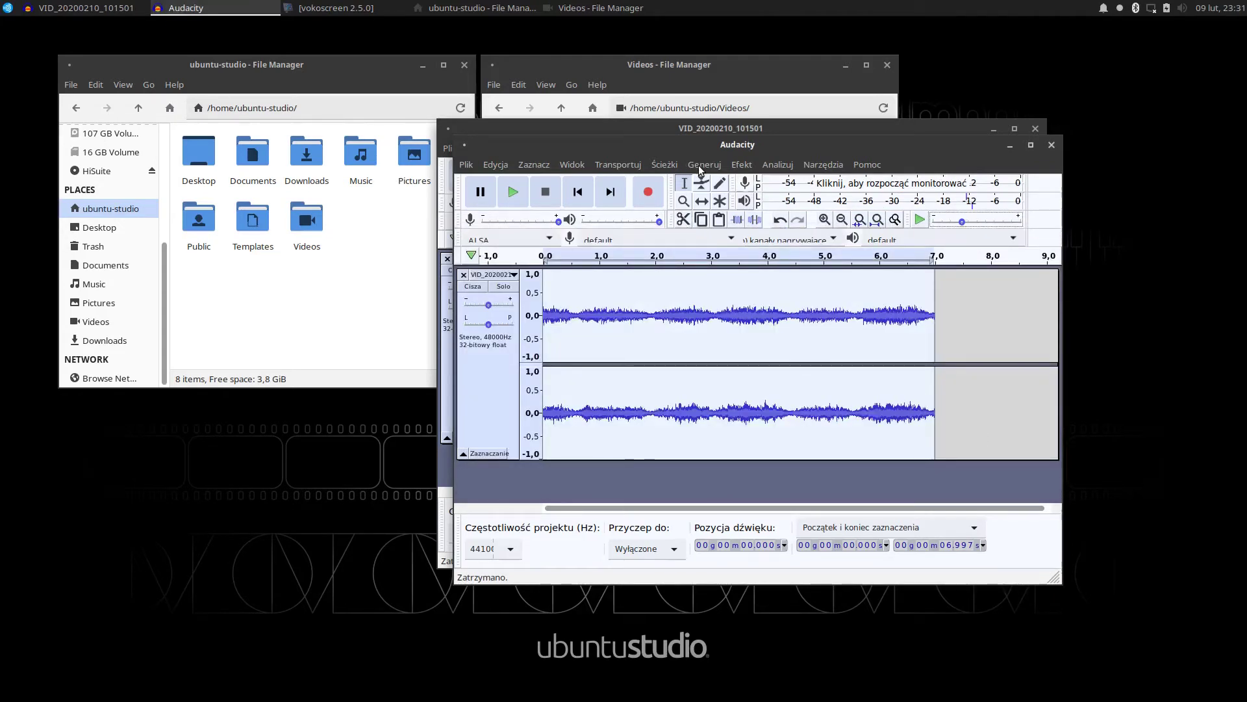
# Try to apply the Auto Duck effect to the selected audio
pyautogui.click(736, 167)
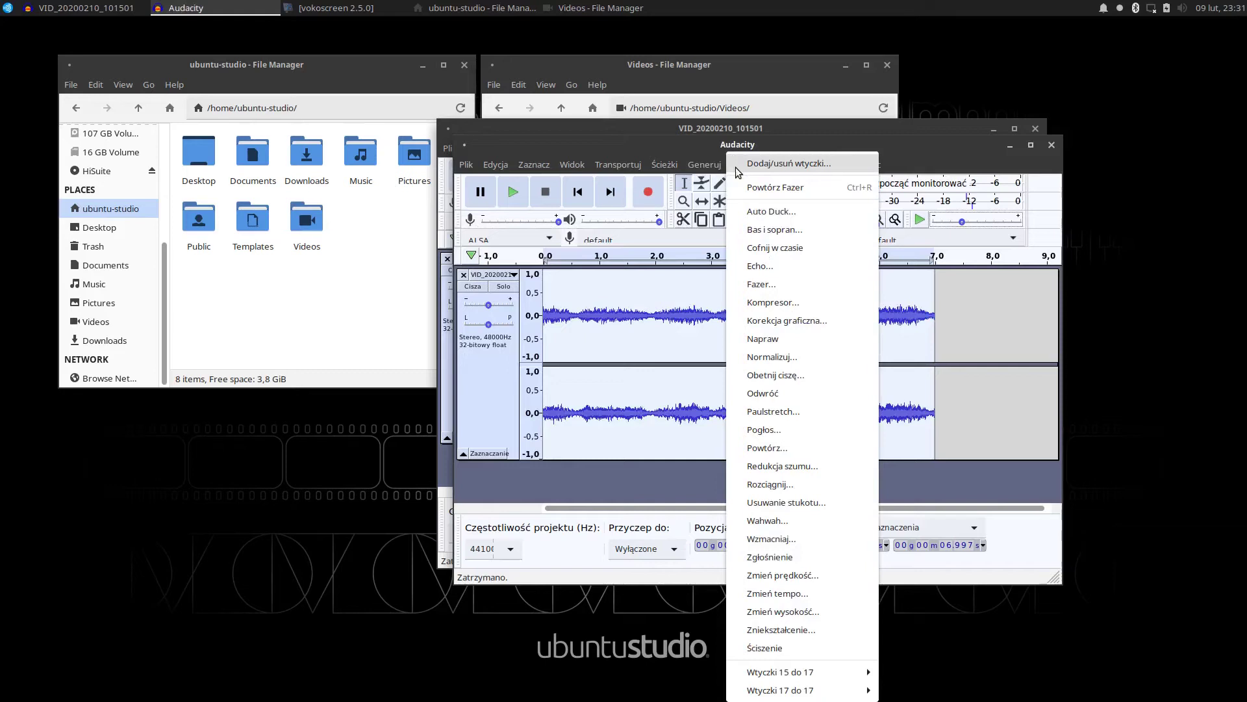
pyautogui.click(752, 212)
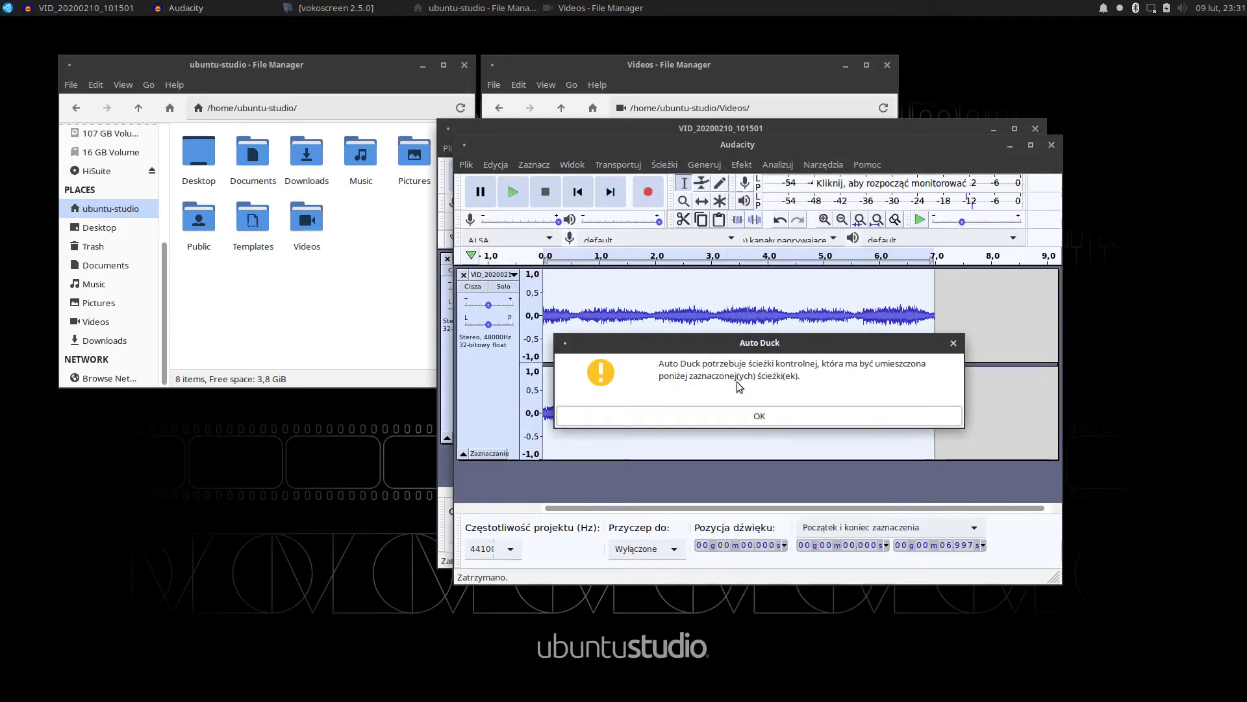
pyautogui.click(752, 424)
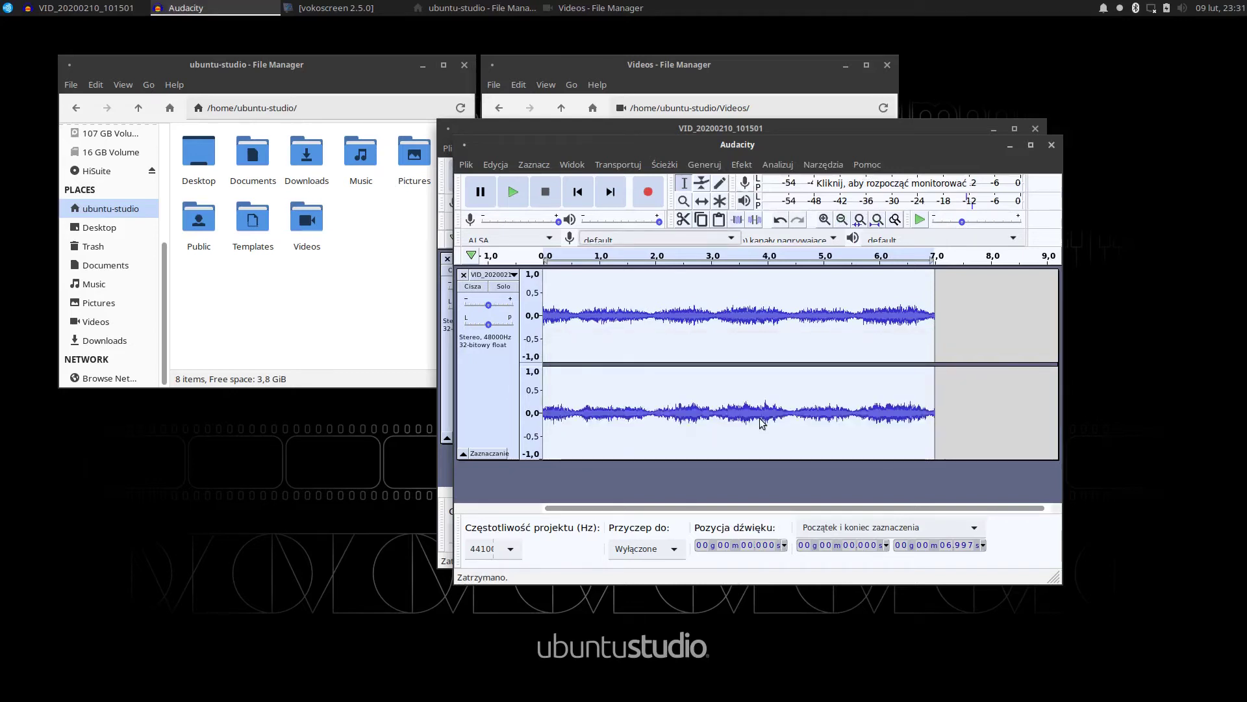
# Play back the processed audio and export it as an OGG file named www in Documents at quality 5, with empty metadata tags
pyautogui.click(512, 192)
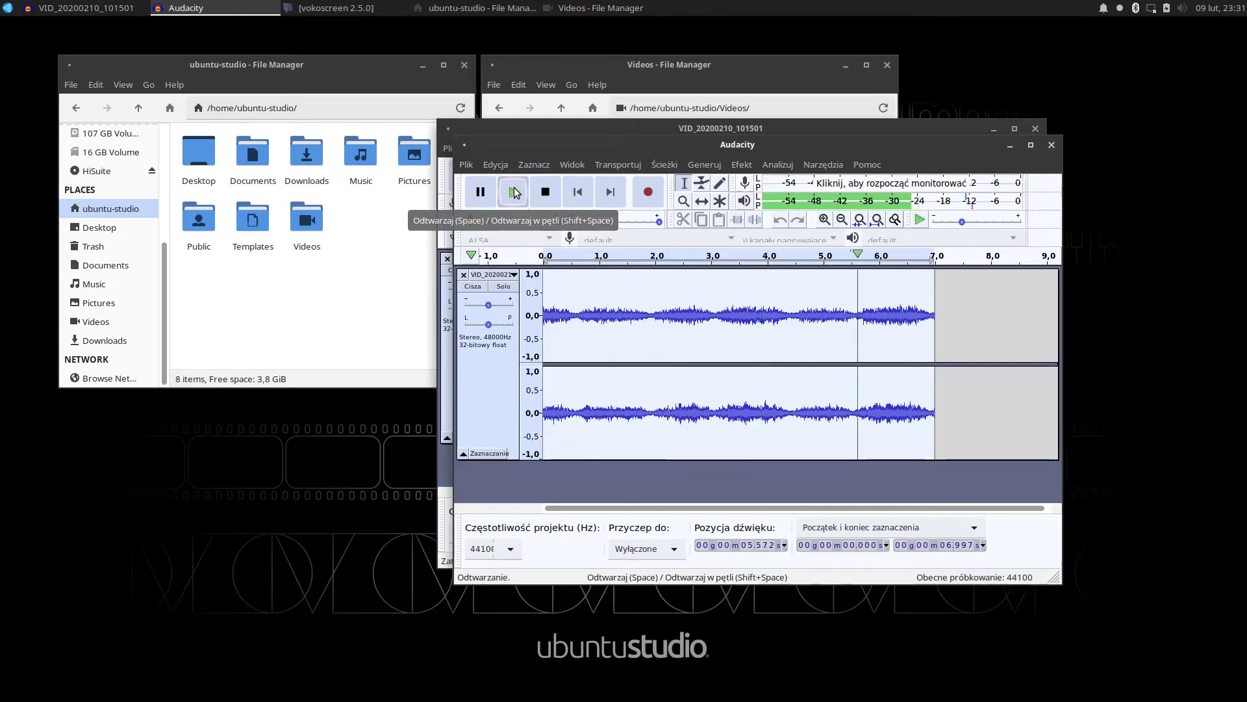
pyautogui.moveTo(574, 178); pyautogui.dragTo(223, 257)
pyautogui.click(116, 244)
pyautogui.moveTo(158, 366)
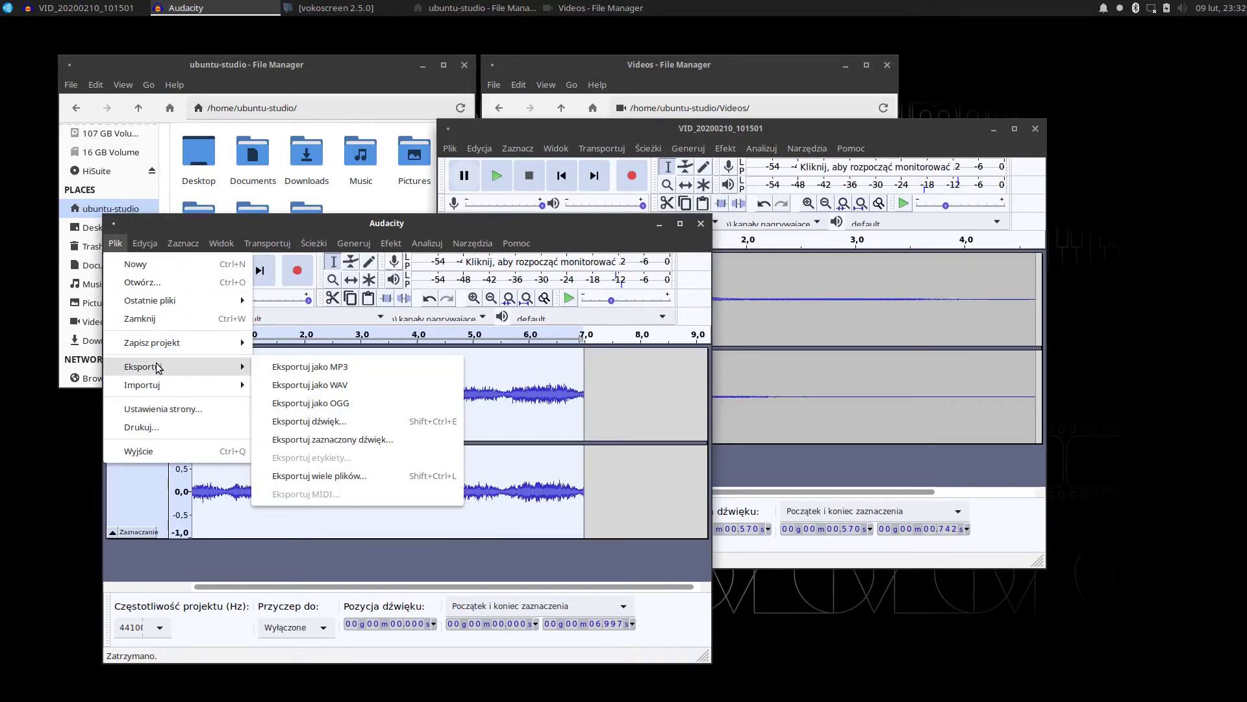
pyautogui.click(286, 405)
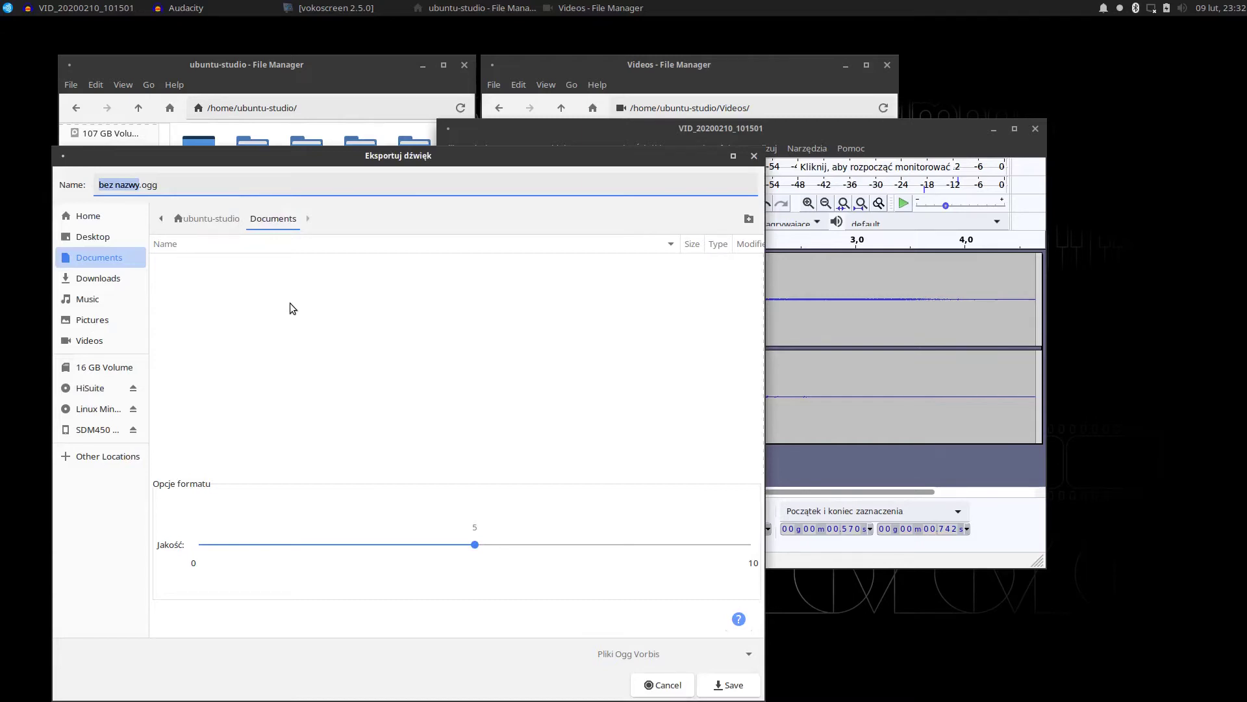
pyautogui.write('www')
pyautogui.click(715, 690)
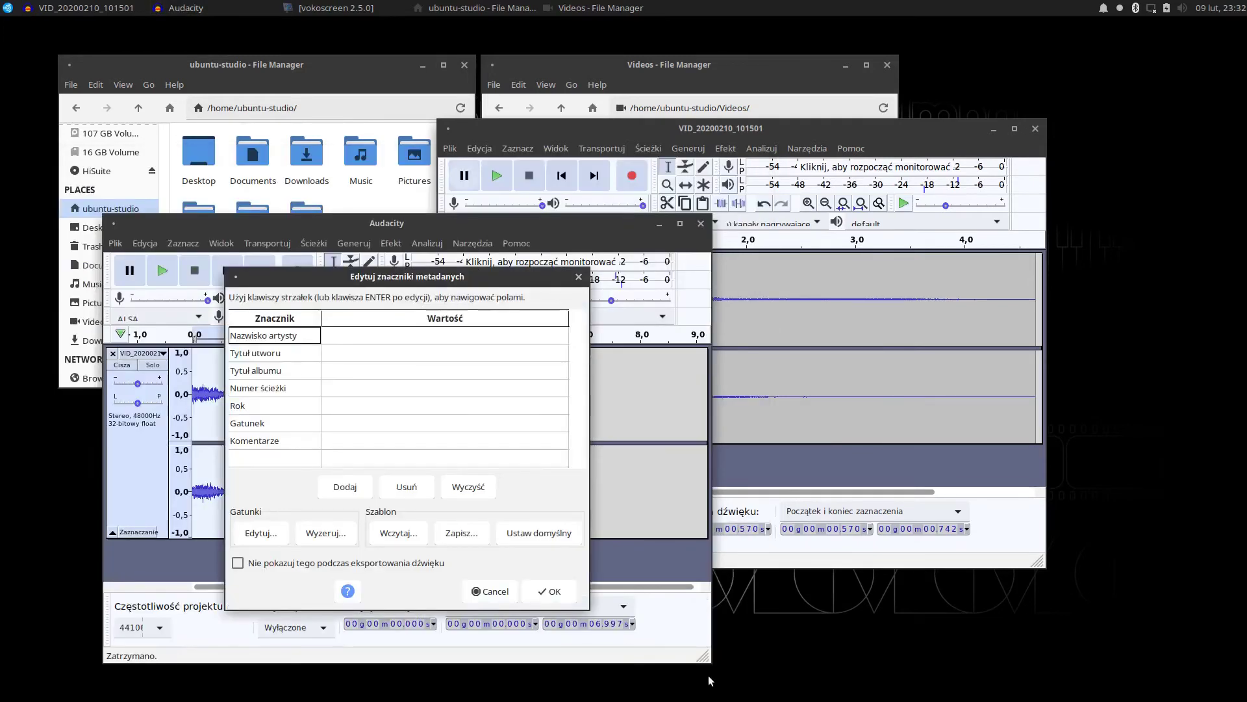
pyautogui.click(549, 592)
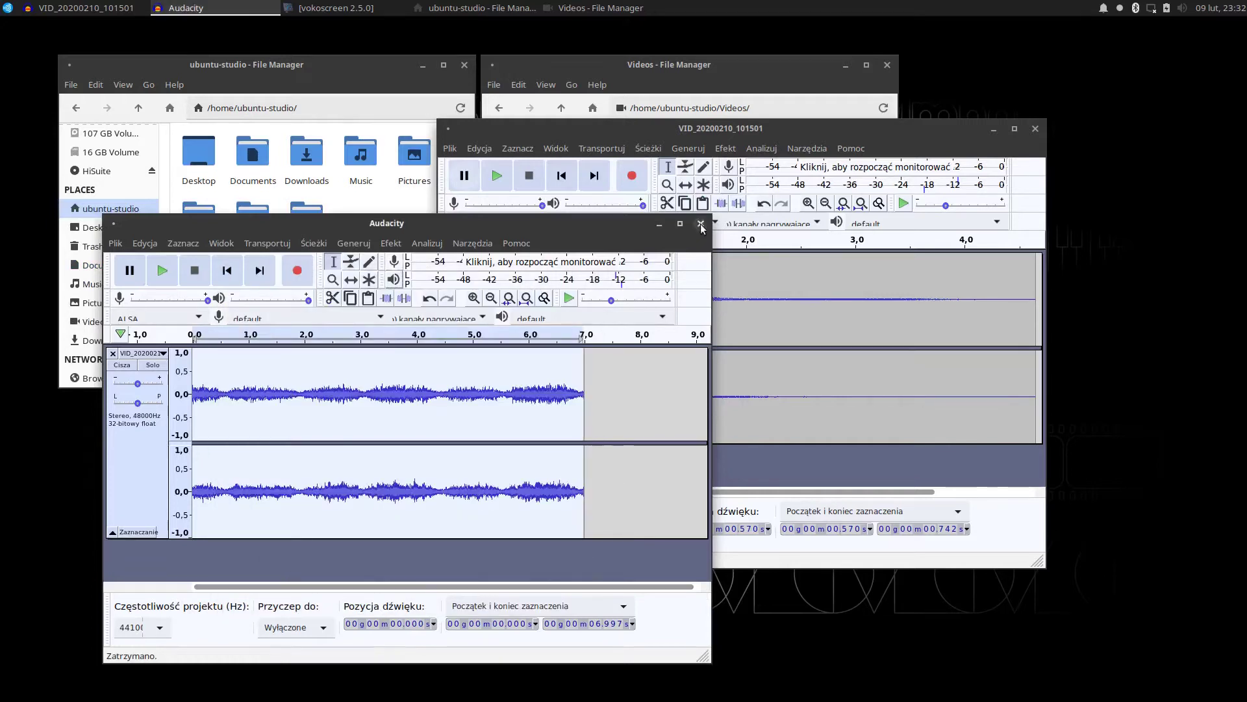
# Minimize the snippet project and copy the sound from about 1.503 s to 4.176 s in the VID_20200210_101501 project
pyautogui.click(658, 225)
pyautogui.moveTo(567, 491); pyautogui.dragTo(664, 492)
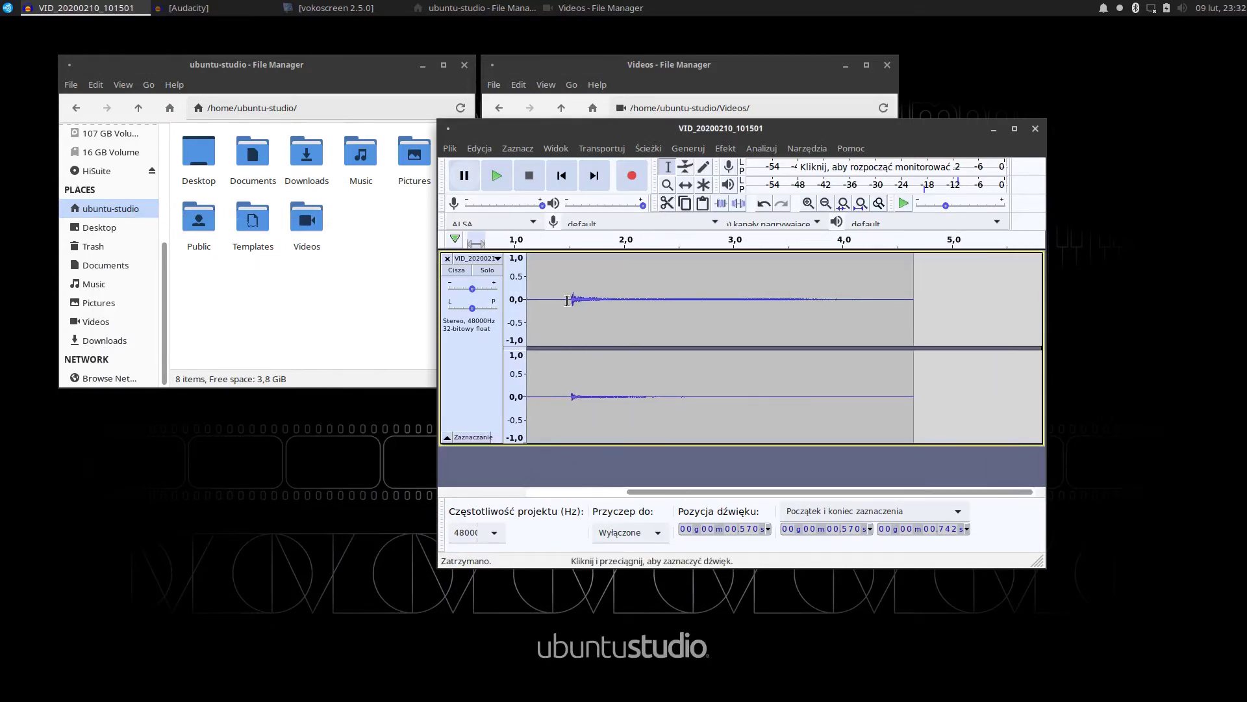
pyautogui.moveTo(570, 301); pyautogui.dragTo(861, 321)
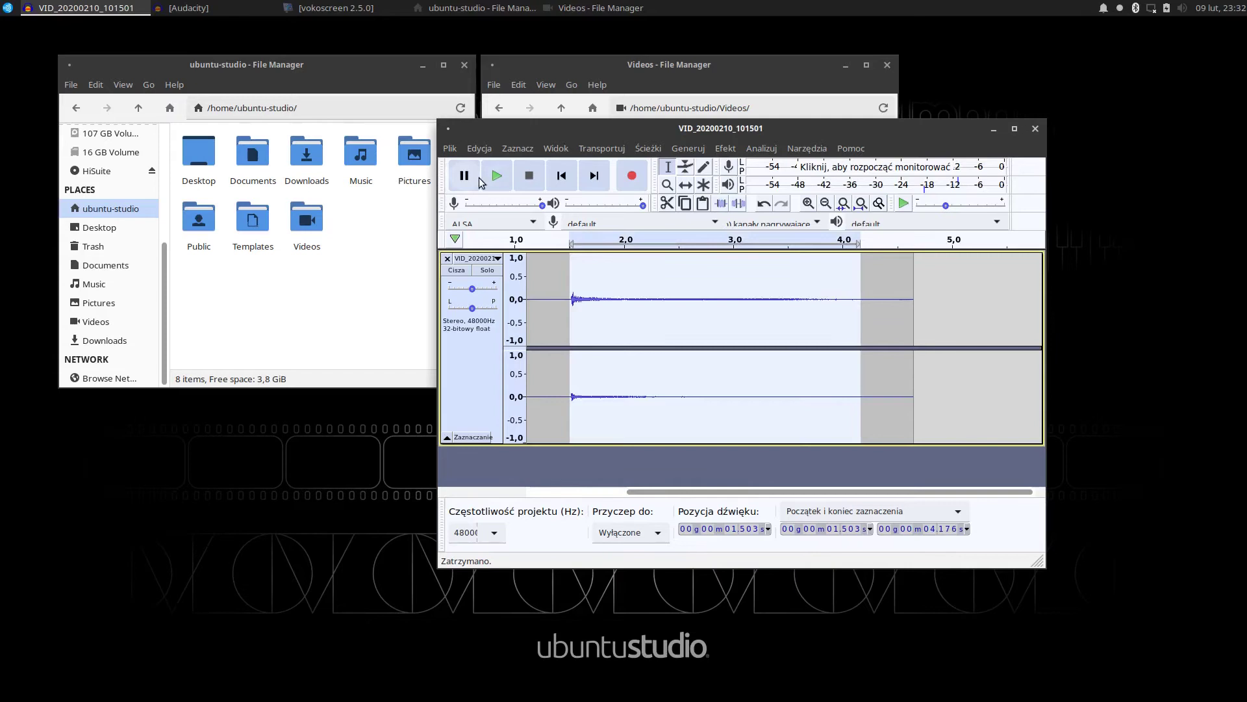
pyautogui.click(450, 149)
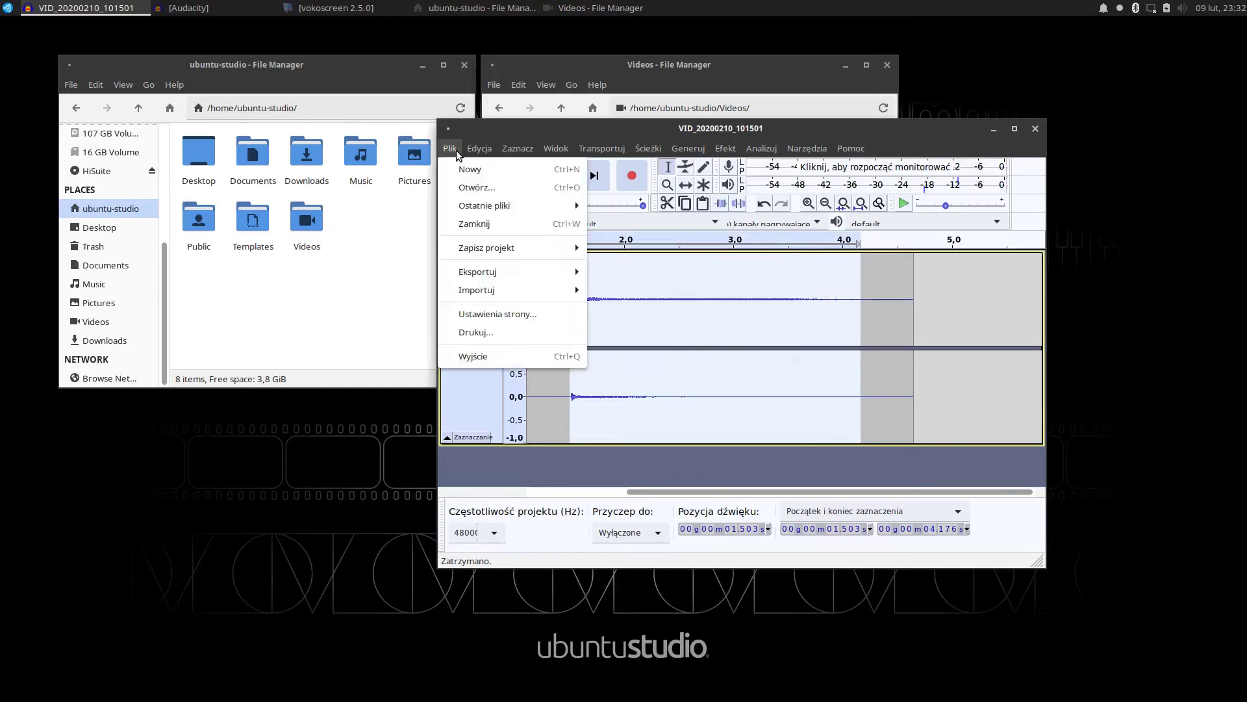
pyautogui.moveTo(488, 149)
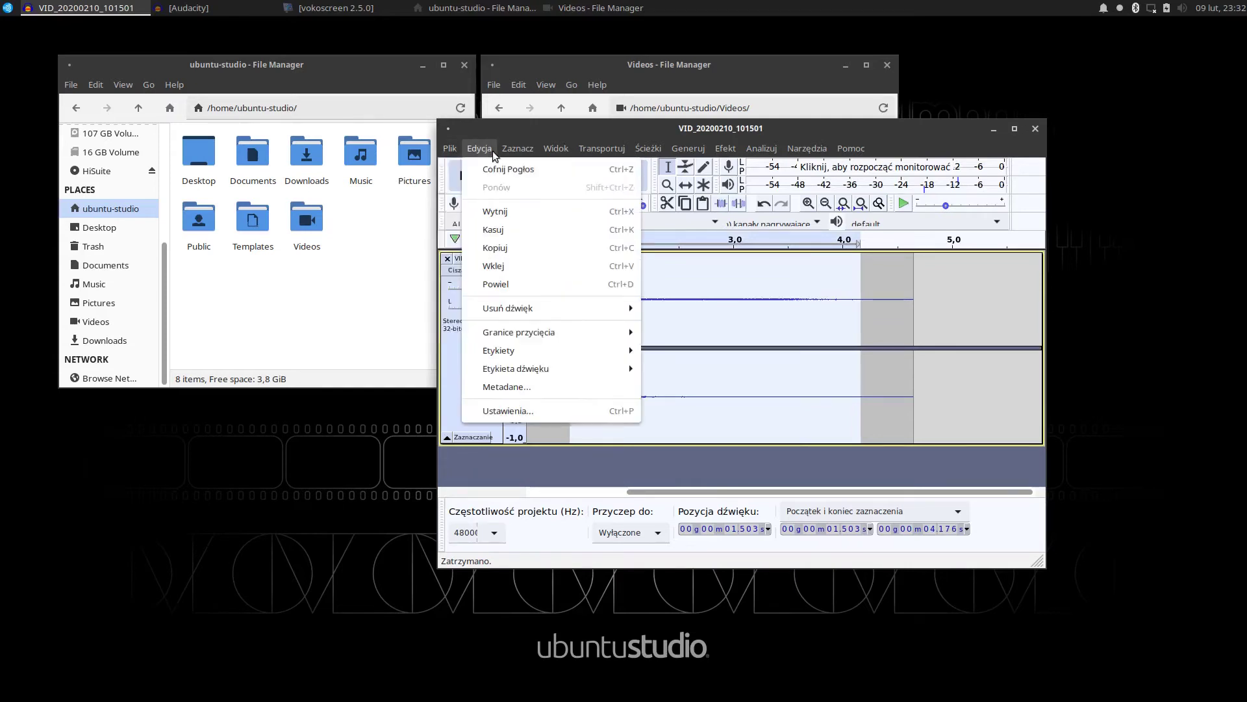
pyautogui.click(508, 249)
# Create a new project, paste the copied audio into it and play it back
pyautogui.click(450, 149)
pyautogui.click(458, 165)
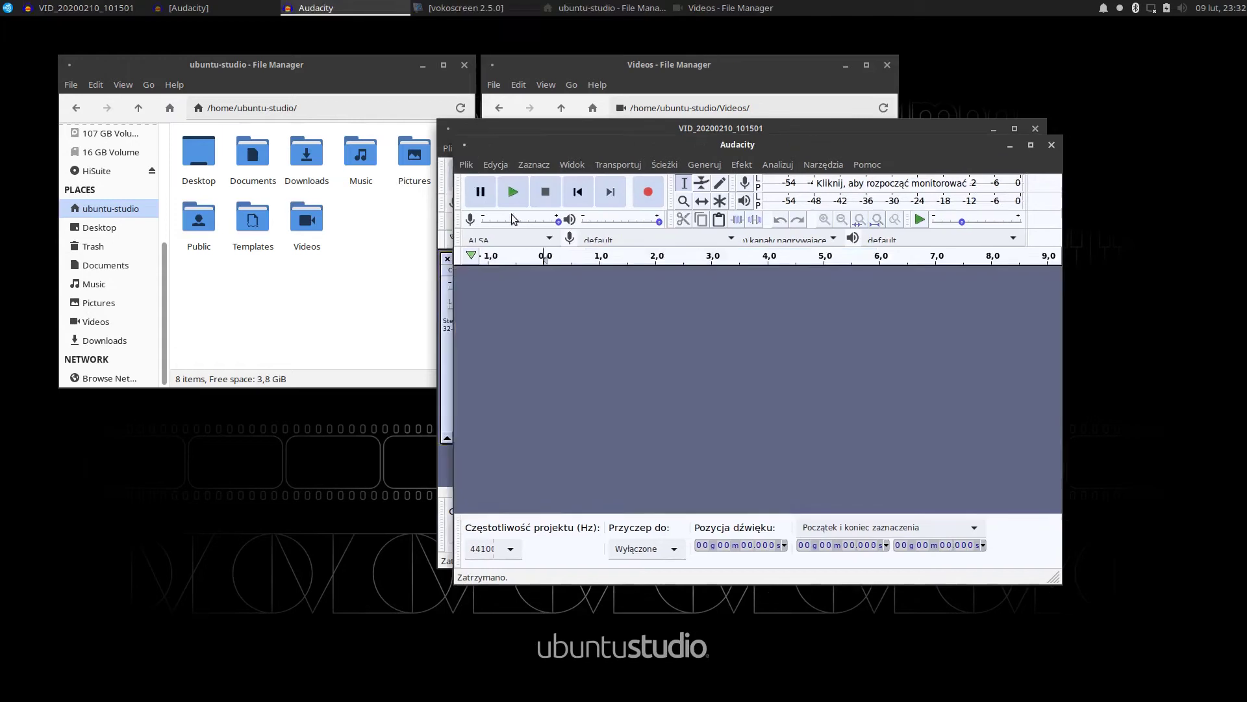
pyautogui.click(500, 167)
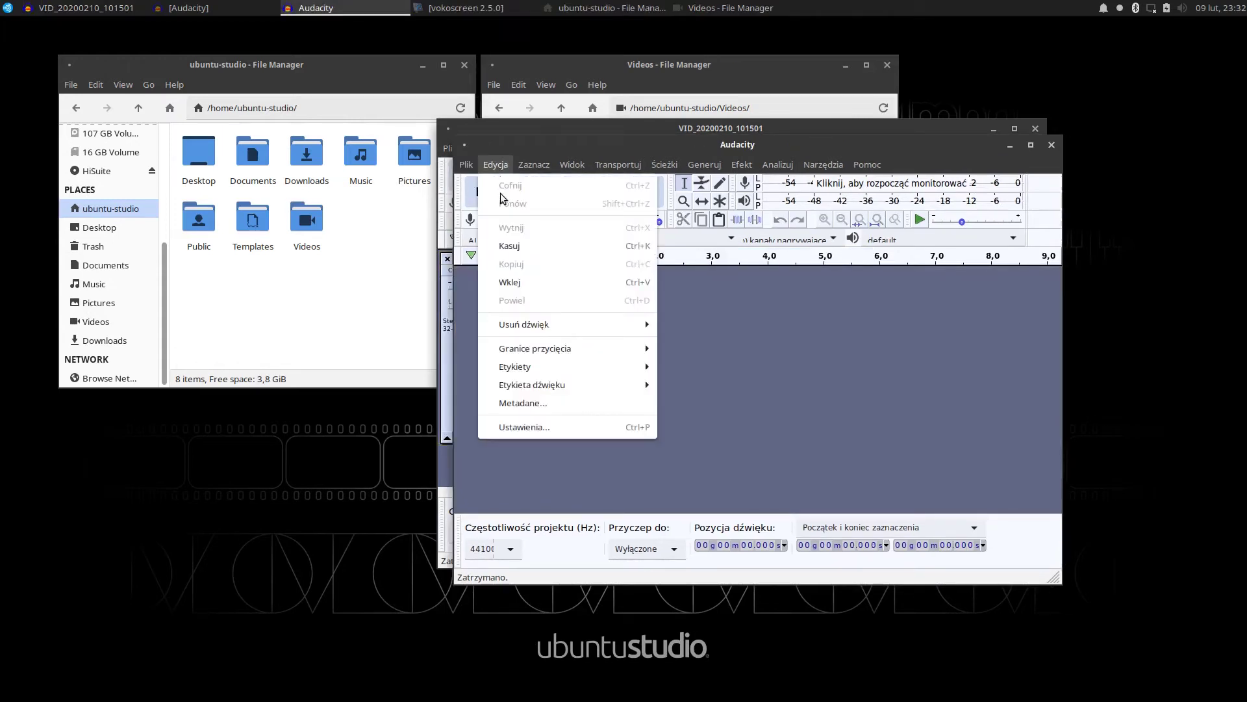
pyautogui.click(516, 282)
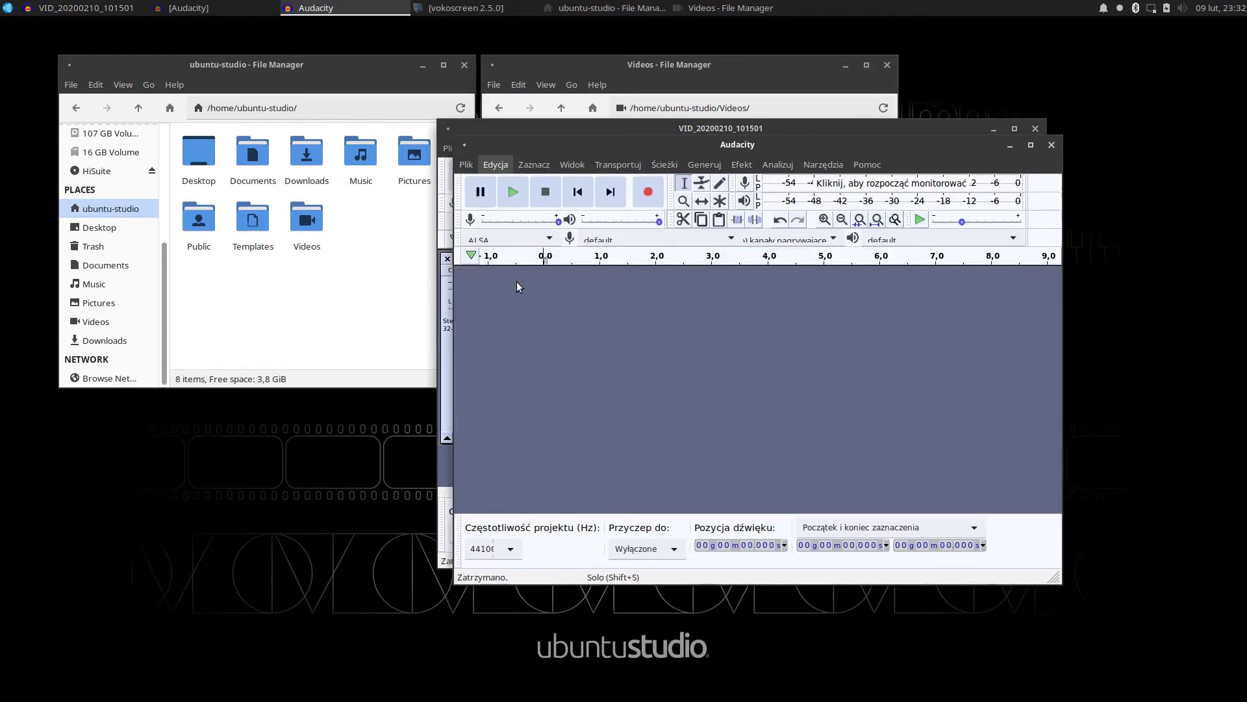
pyautogui.click(513, 192)
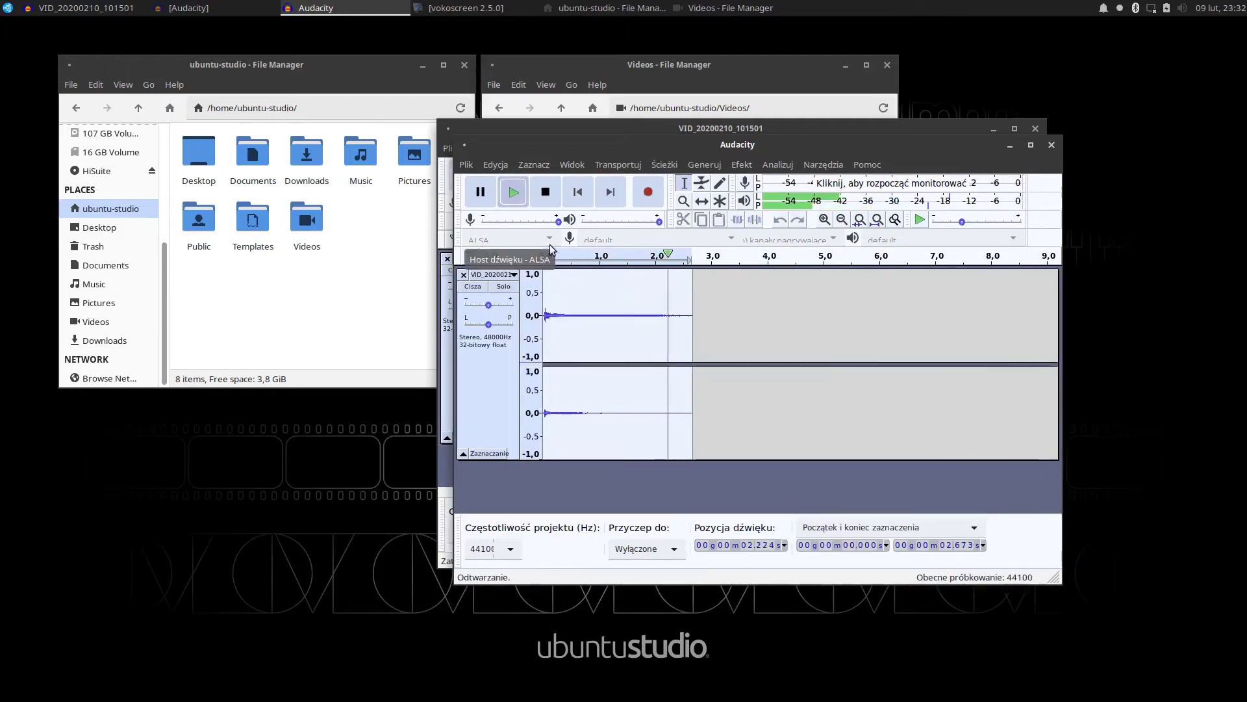
# Select the whole pasted track and amplify it by 16.519 dB to a 0.0 dB peak without clipping, previewing the result first
pyautogui.click(534, 165)
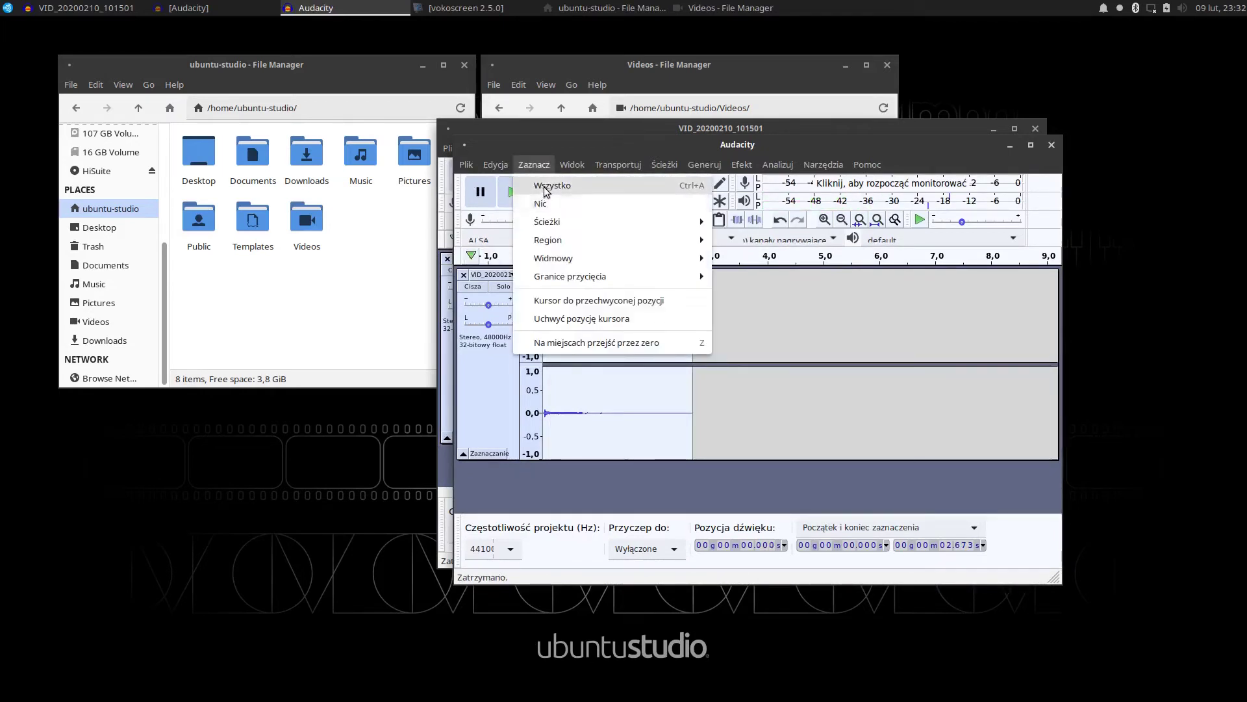
pyautogui.click(544, 188)
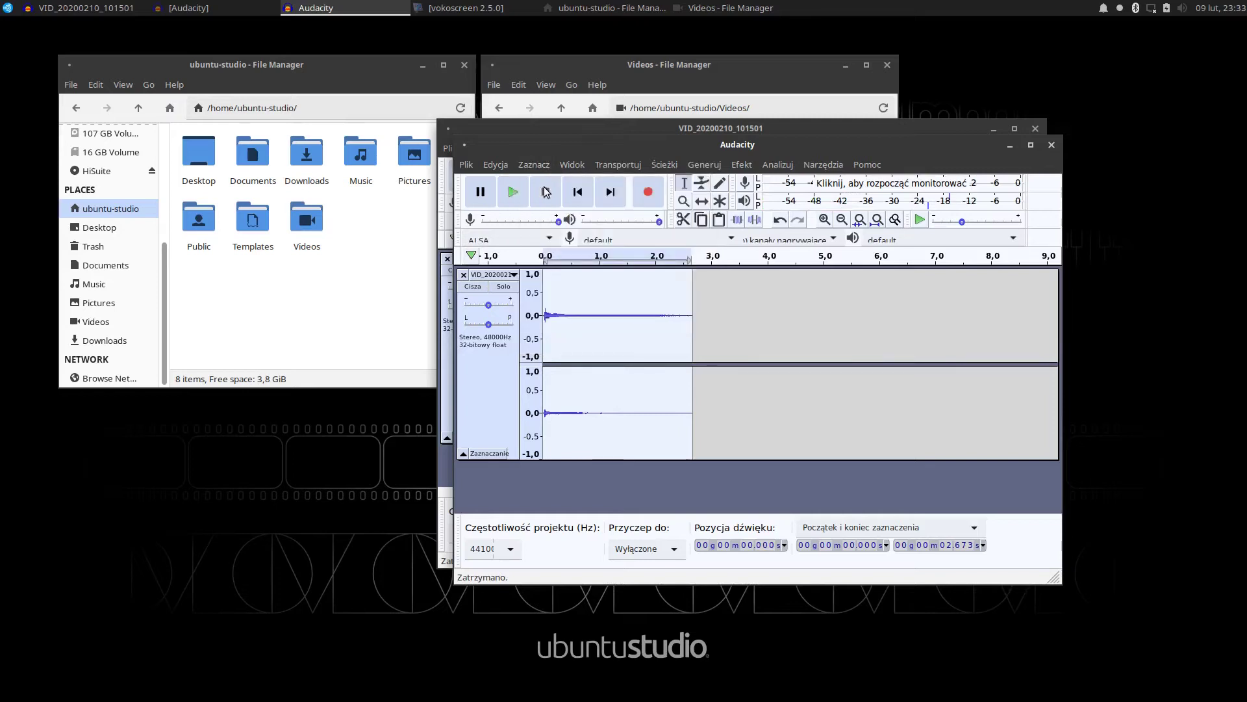
pyautogui.click(743, 165)
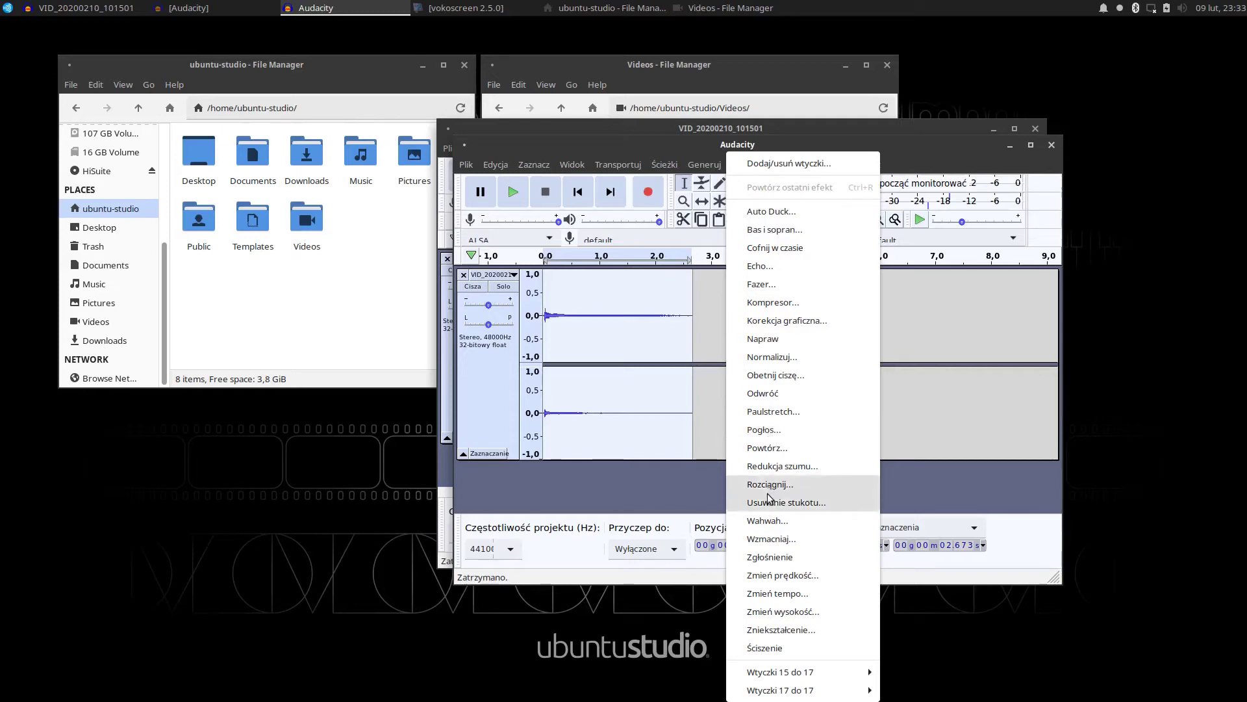
pyautogui.click(773, 539)
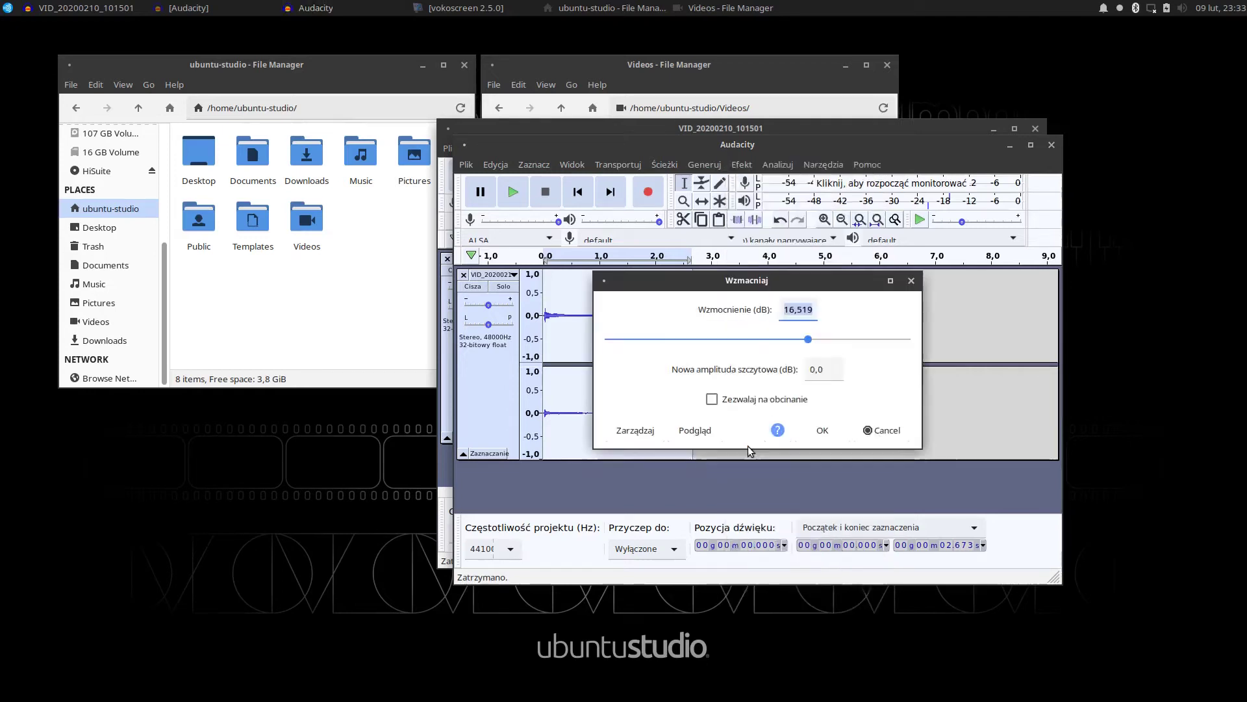
pyautogui.click(692, 433)
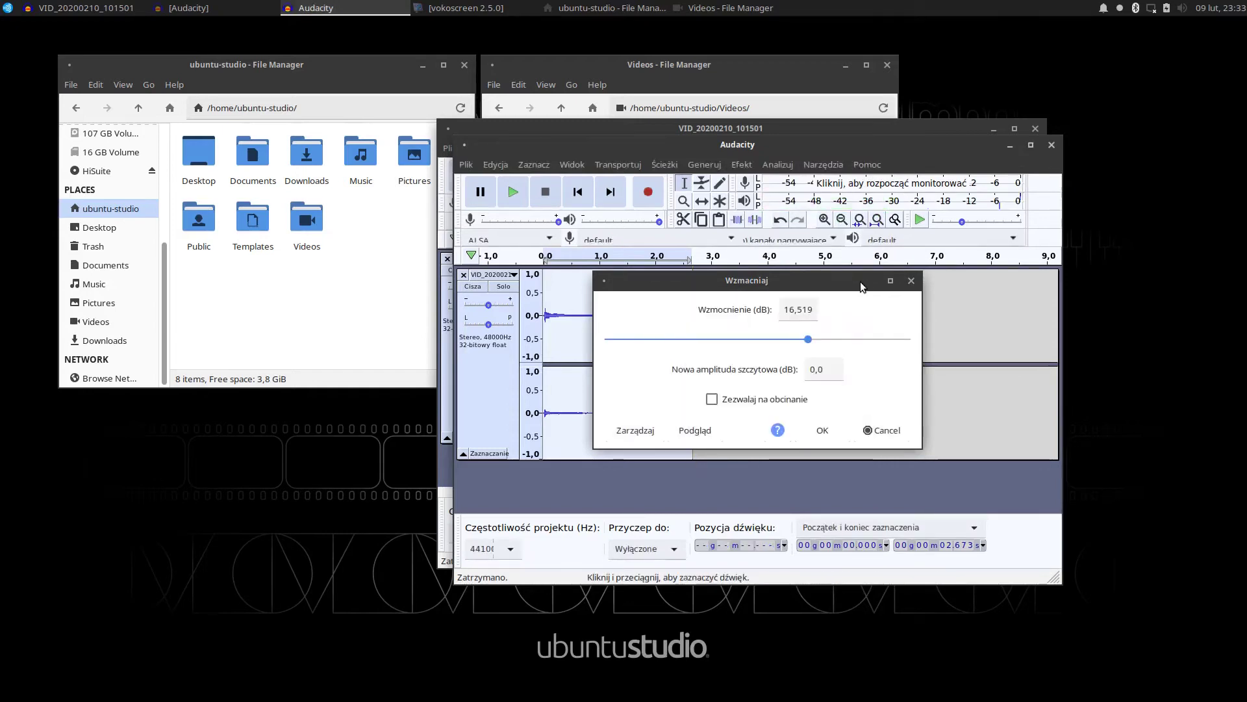
pyautogui.click(823, 432)
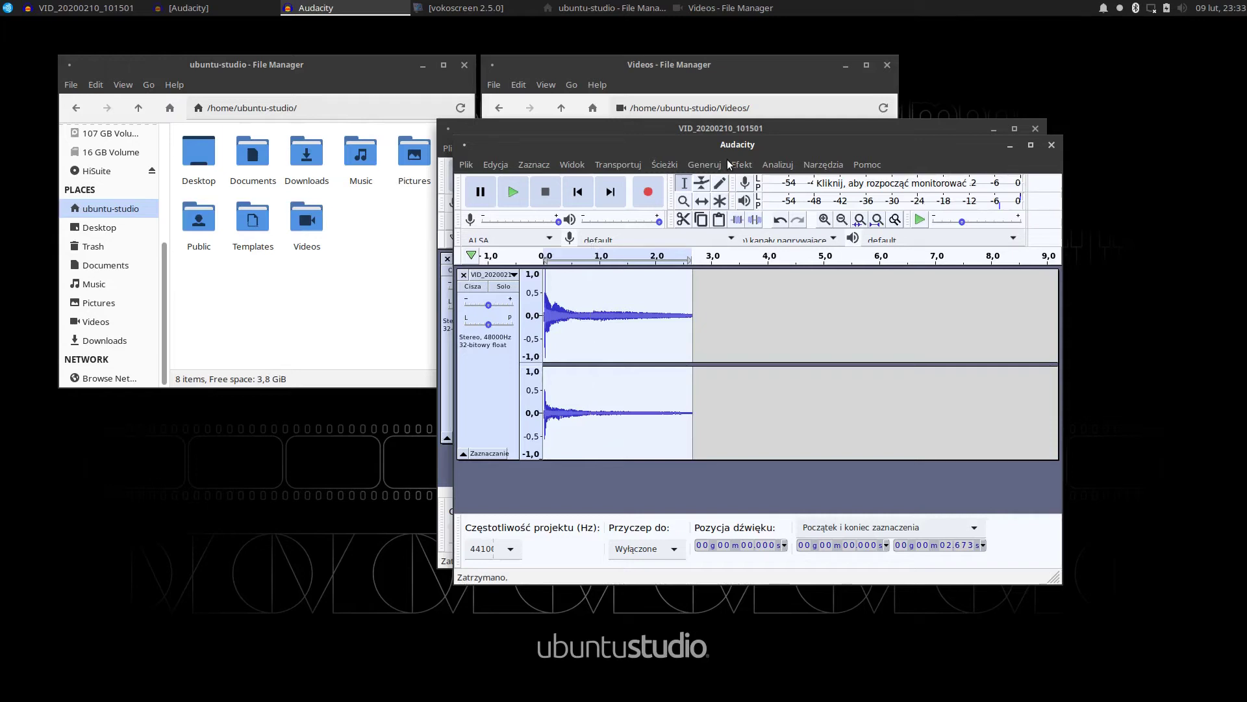
# Apply the Fade Out effect to the entire amplified track and play it back
pyautogui.click(712, 169)
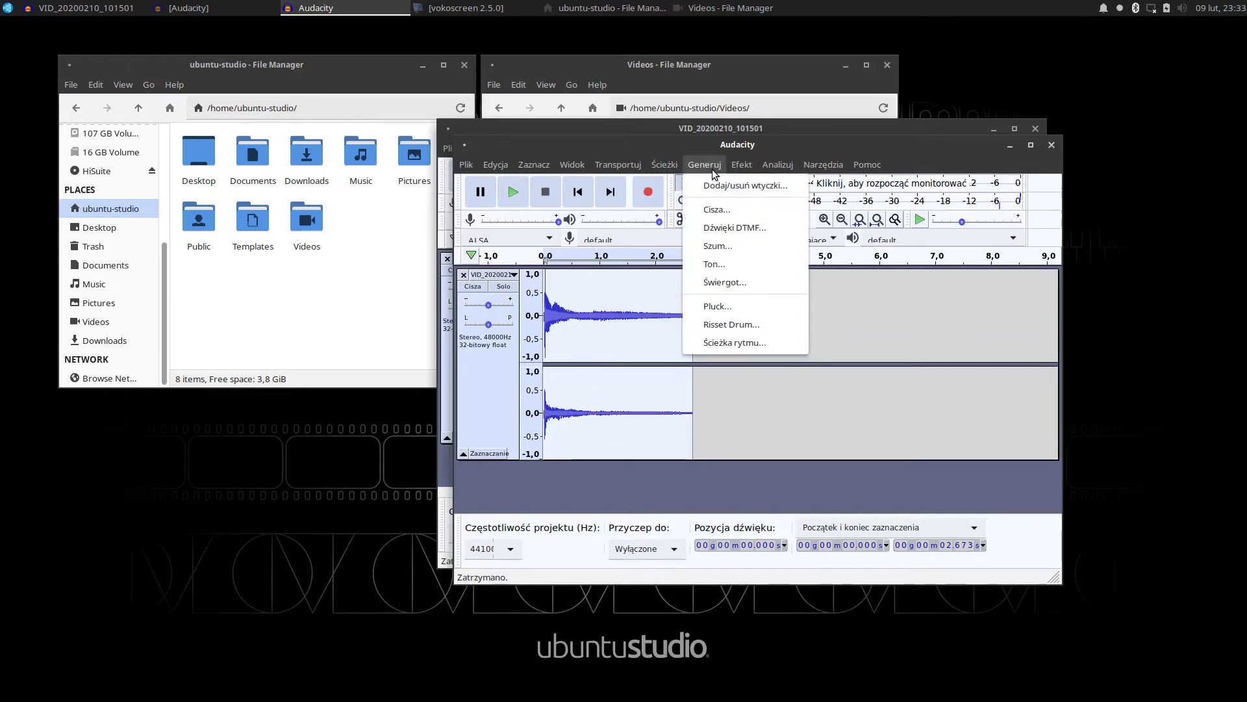
pyautogui.moveTo(733, 168)
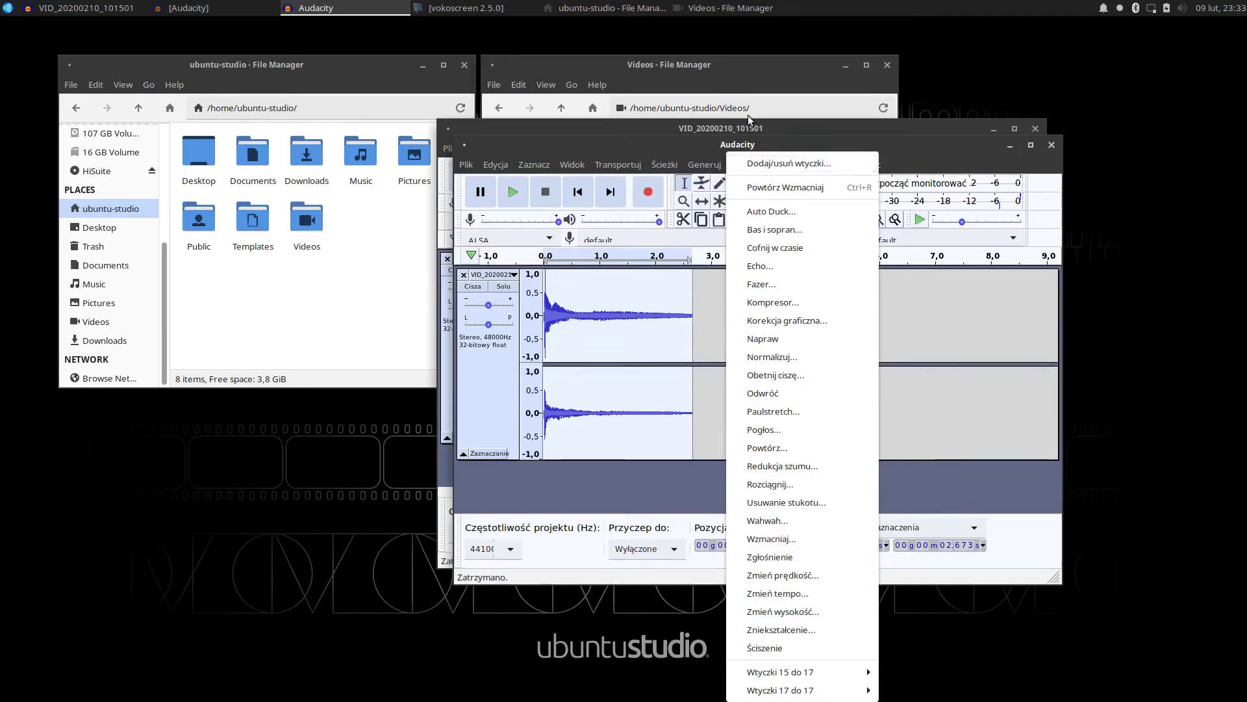
pyautogui.moveTo(856, 162)
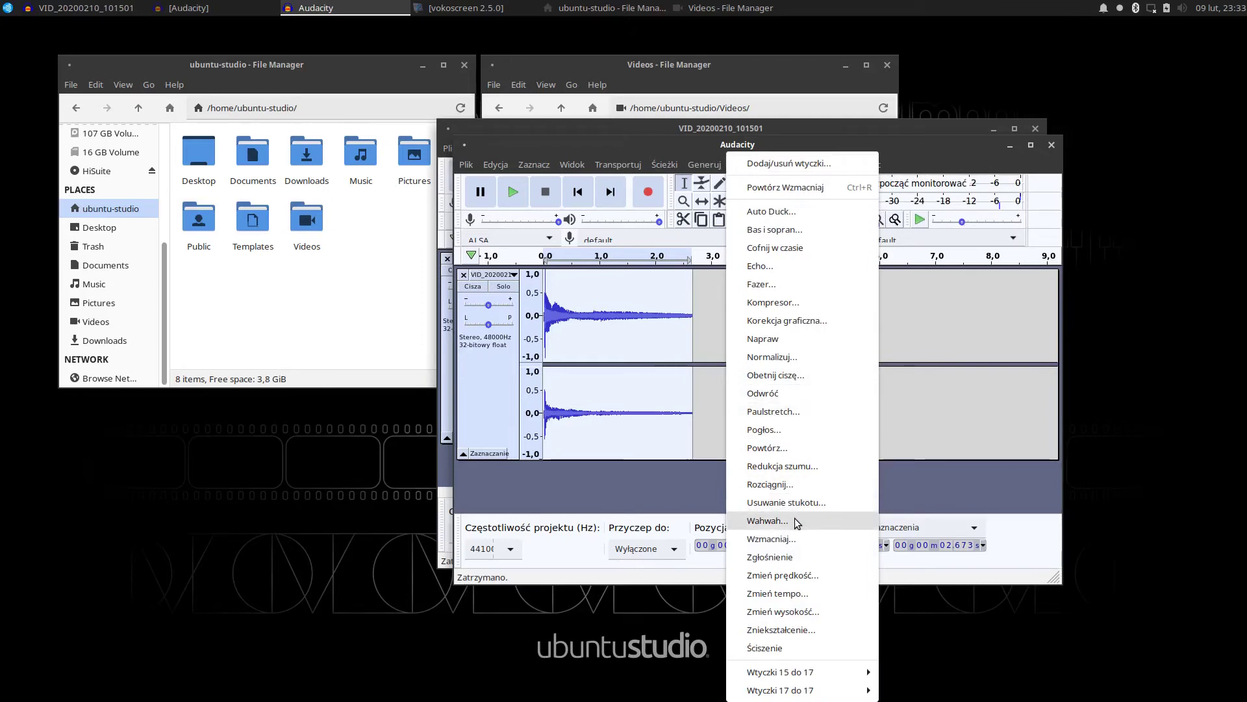
pyautogui.click(804, 652)
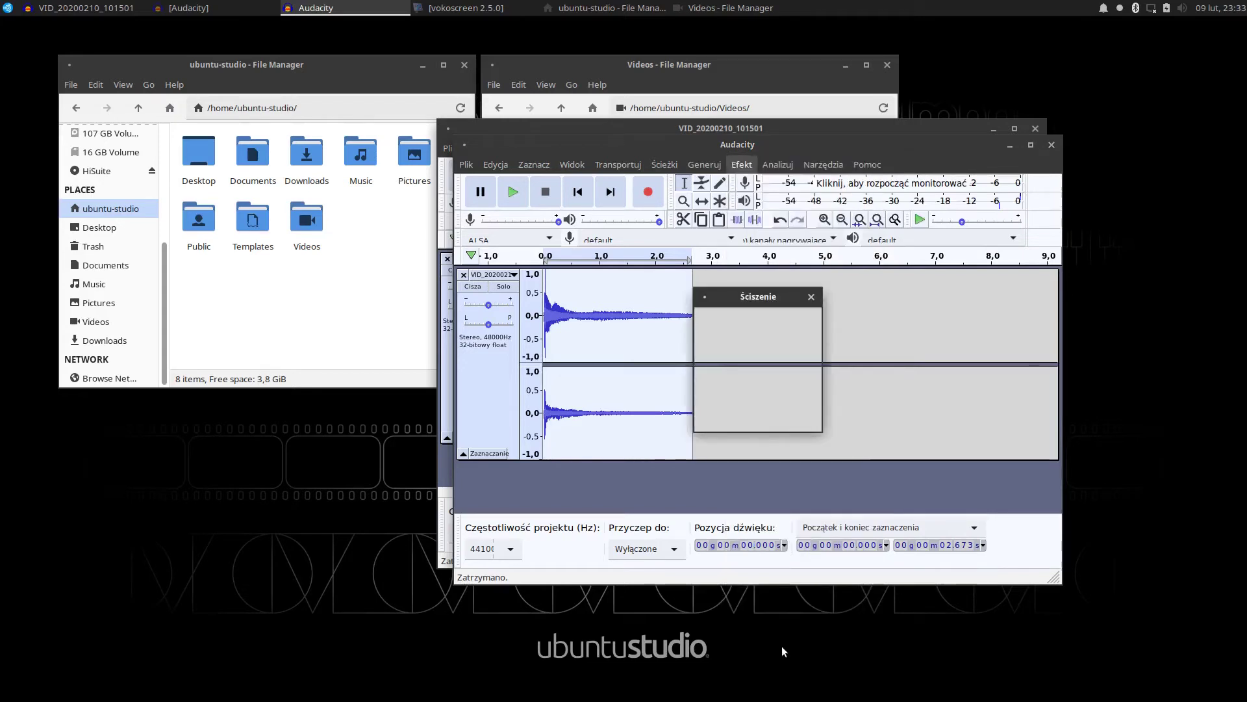
pyautogui.click(511, 197)
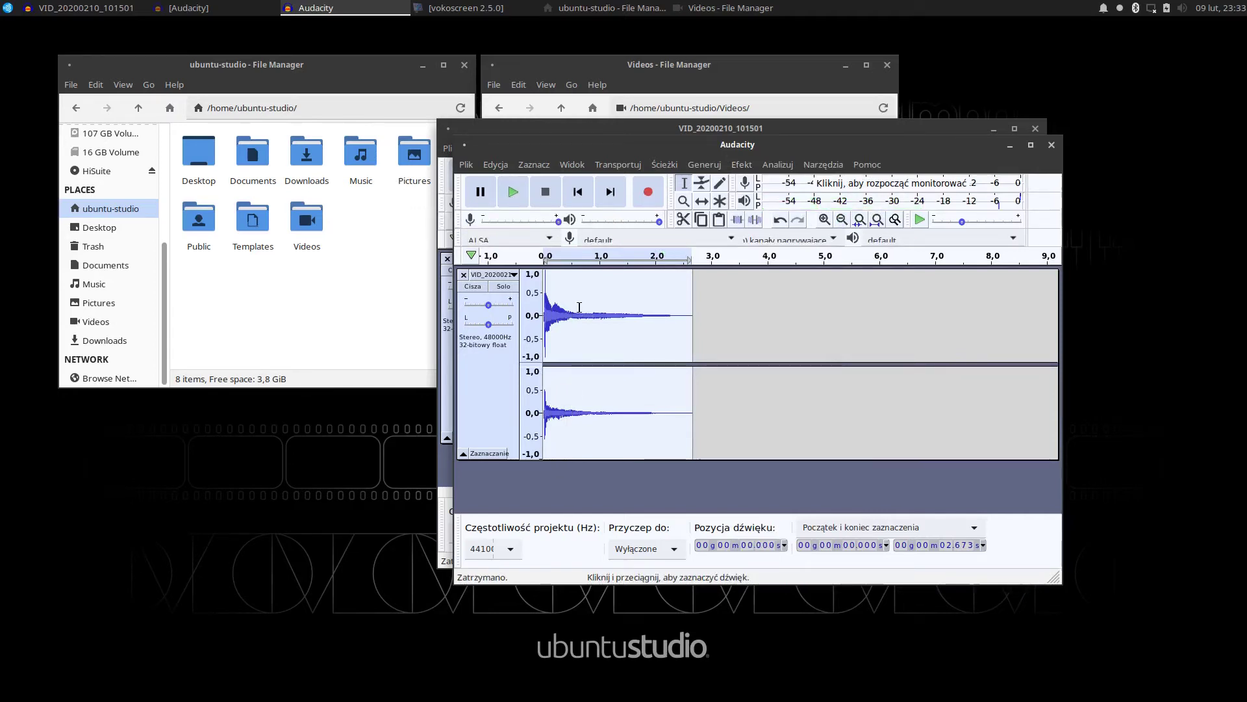
# Fade out the track from about 0.708 s to 2.519 s again, then play that part and the whole track
pyautogui.moveTo(582, 309); pyautogui.dragTo(686, 317)
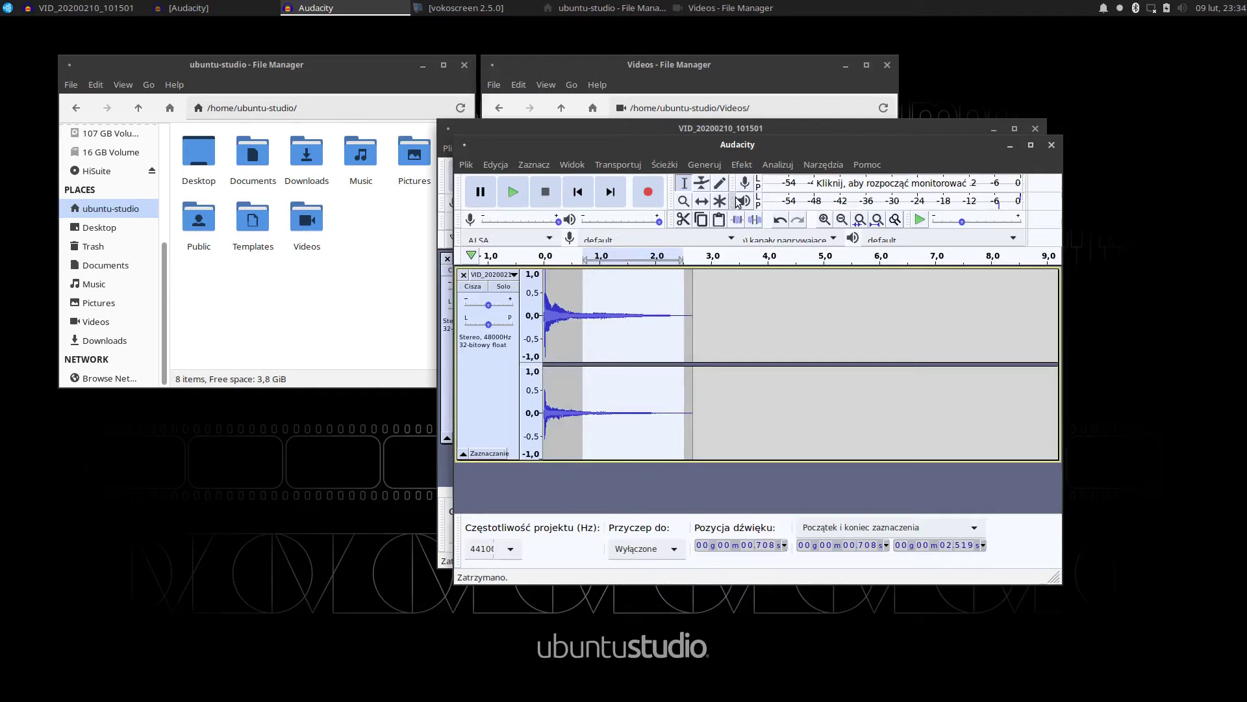
pyautogui.click(712, 167)
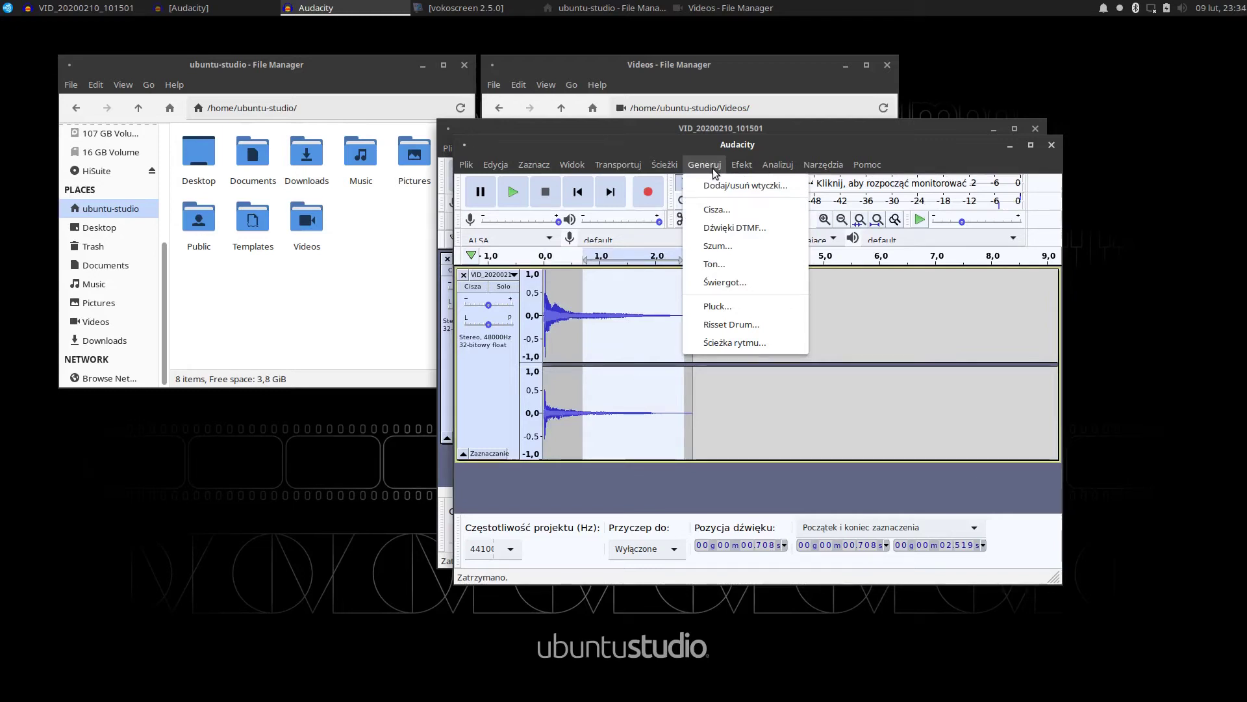
pyautogui.moveTo(744, 166)
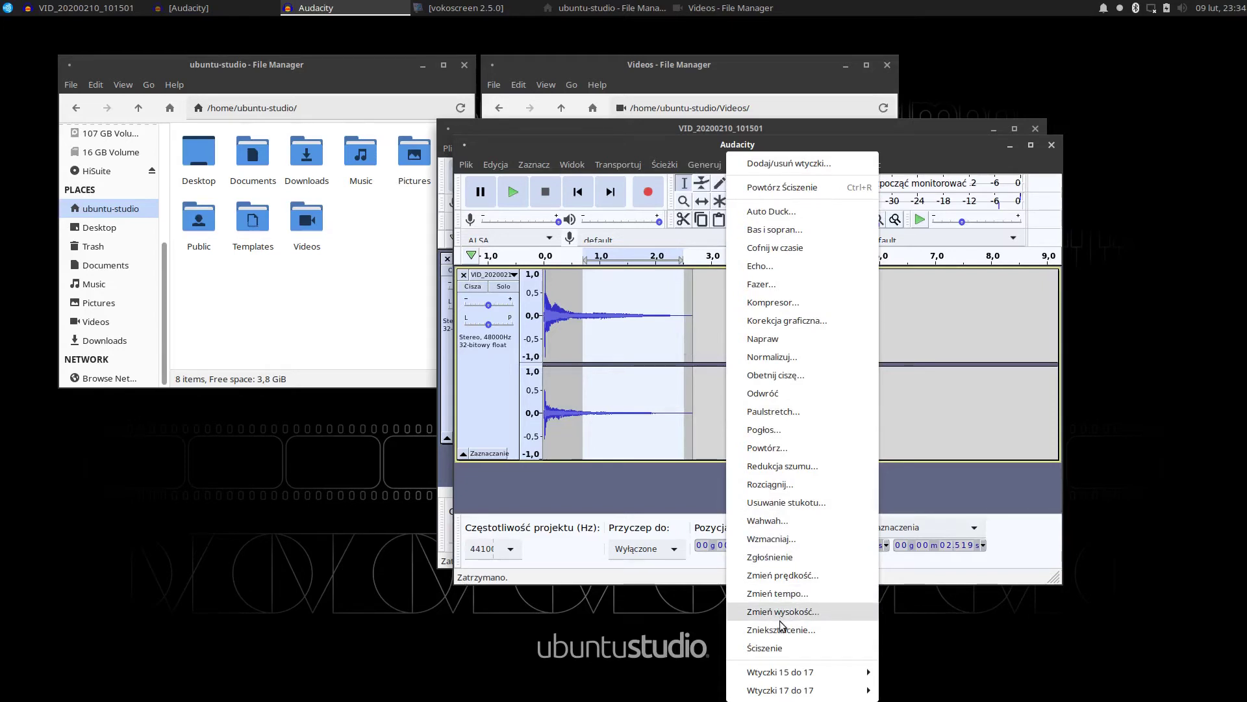
pyautogui.click(781, 648)
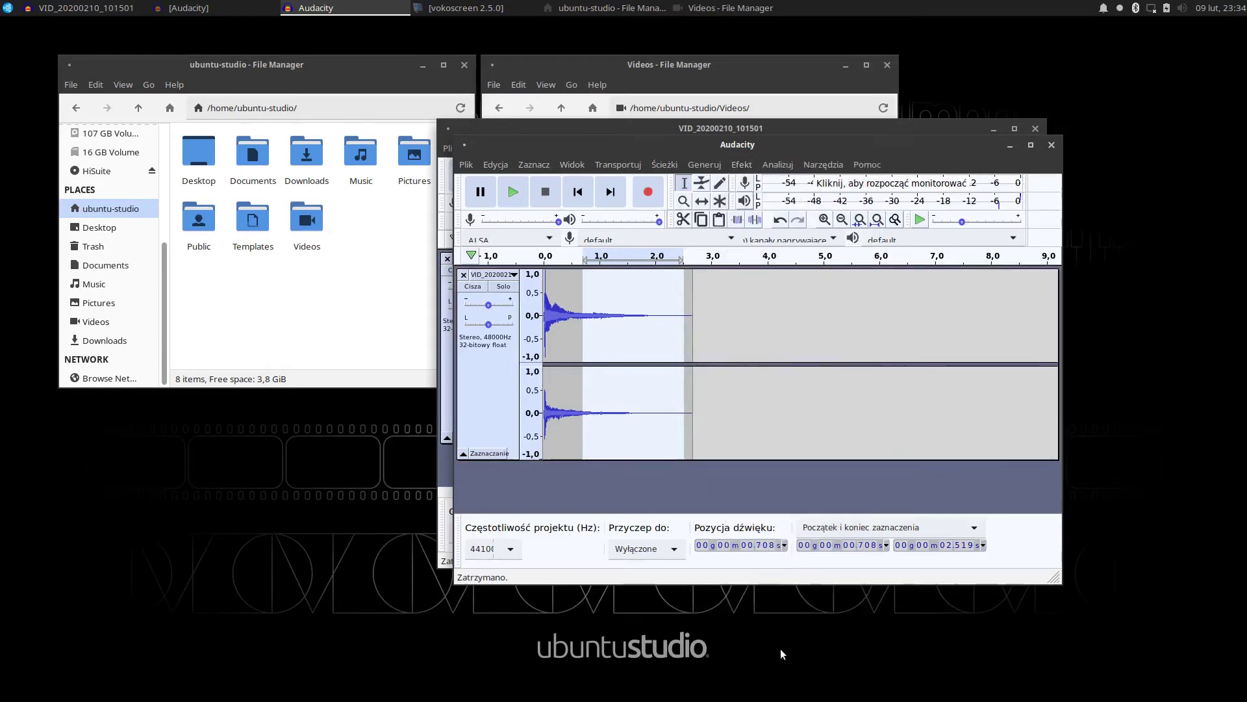
pyautogui.click(526, 205)
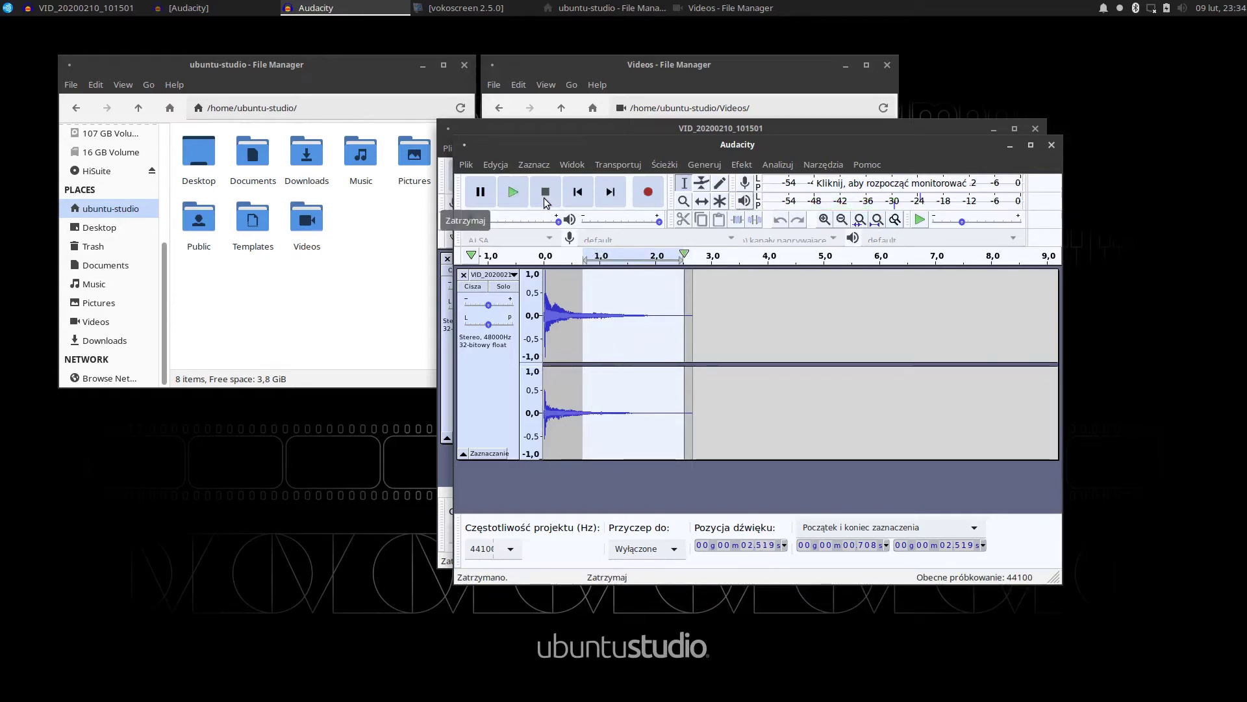
pyautogui.click(543, 283)
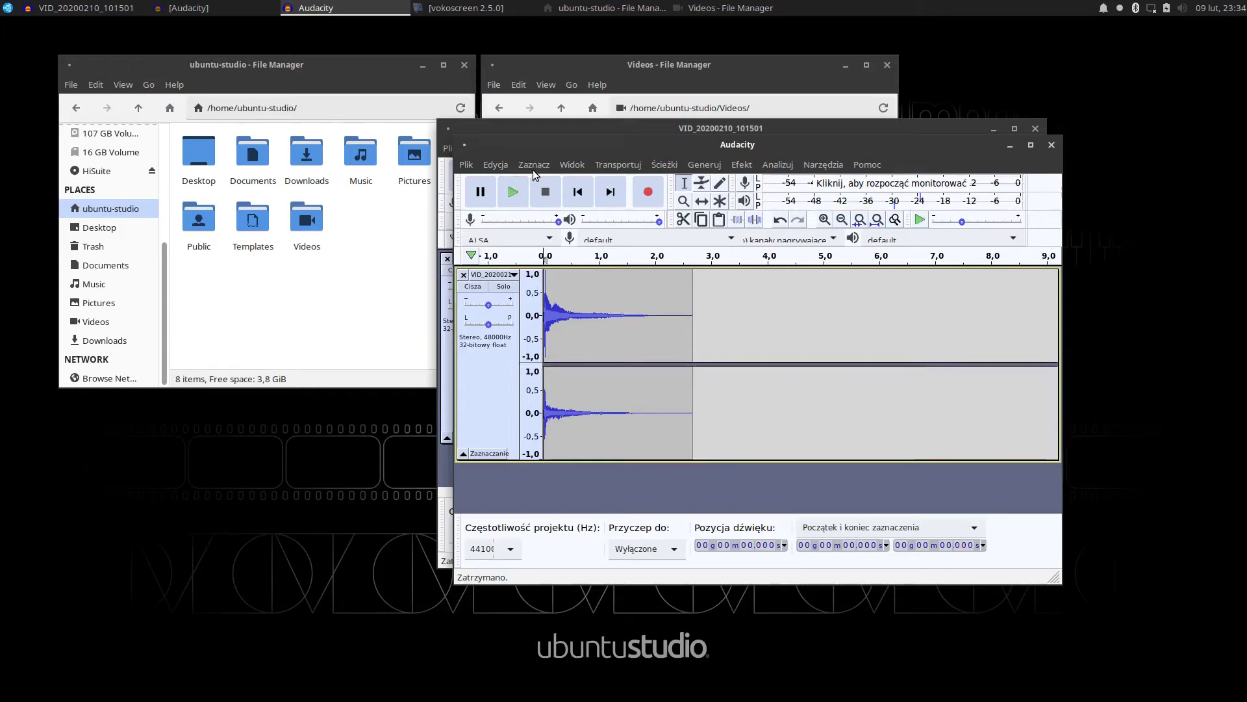
pyautogui.click(511, 191)
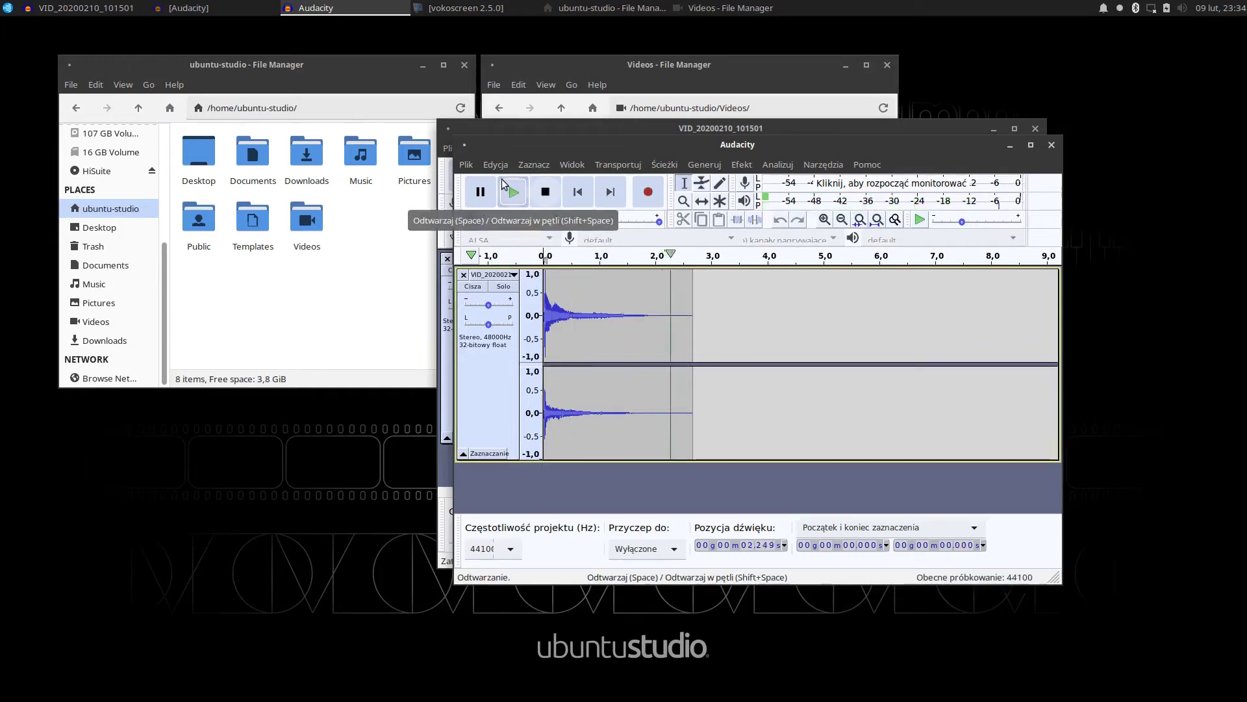
# Export the audio as an OGG file named Bdoing in Documents at quality 5, with empty metadata tags
pyautogui.click(467, 166)
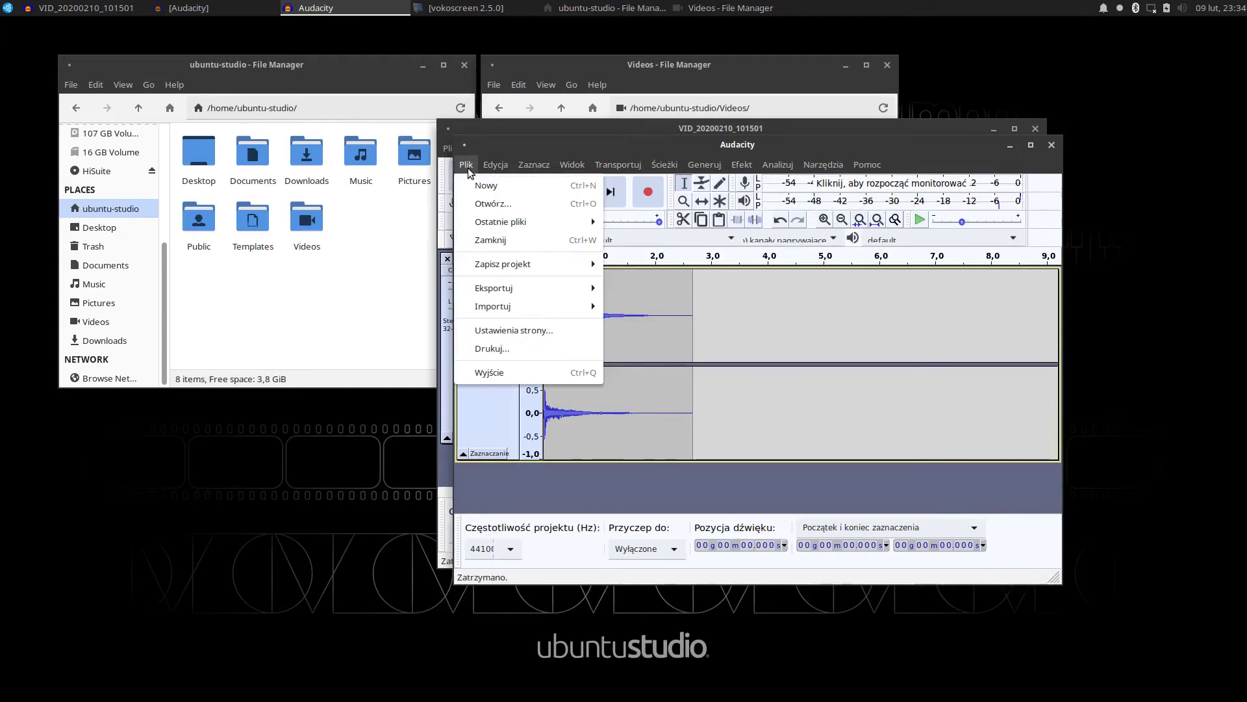
pyautogui.moveTo(510, 290)
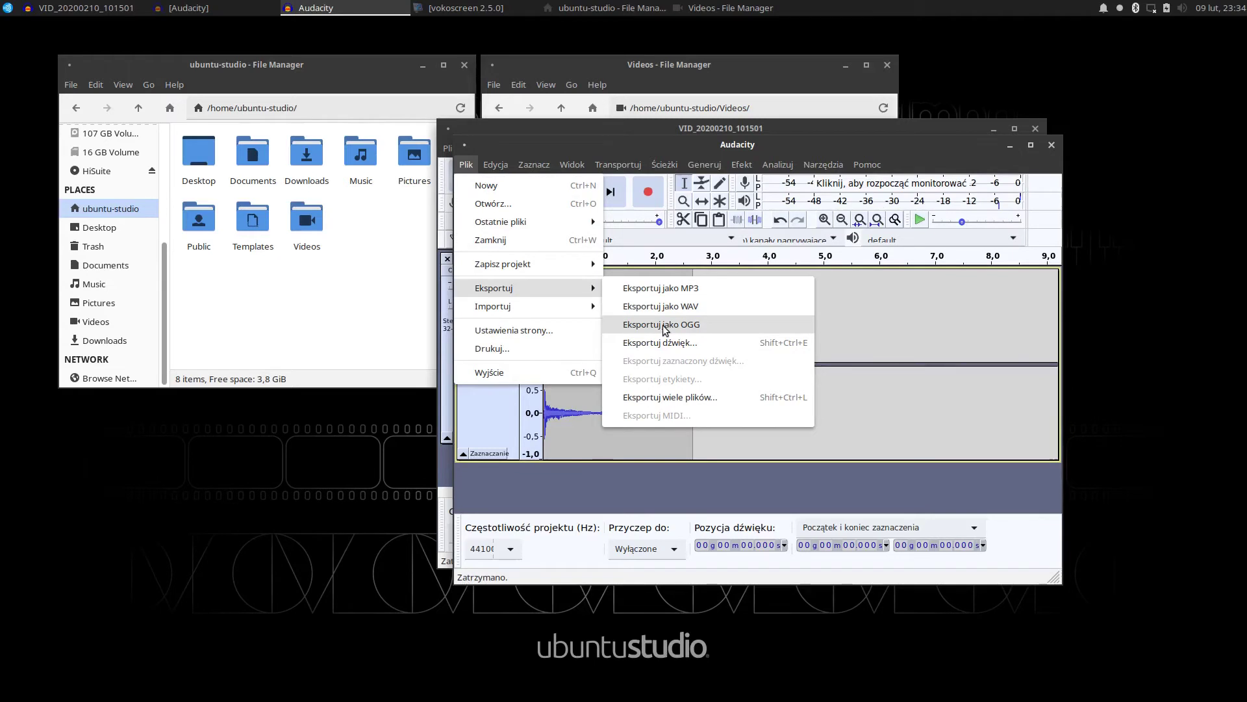
pyautogui.click(664, 326)
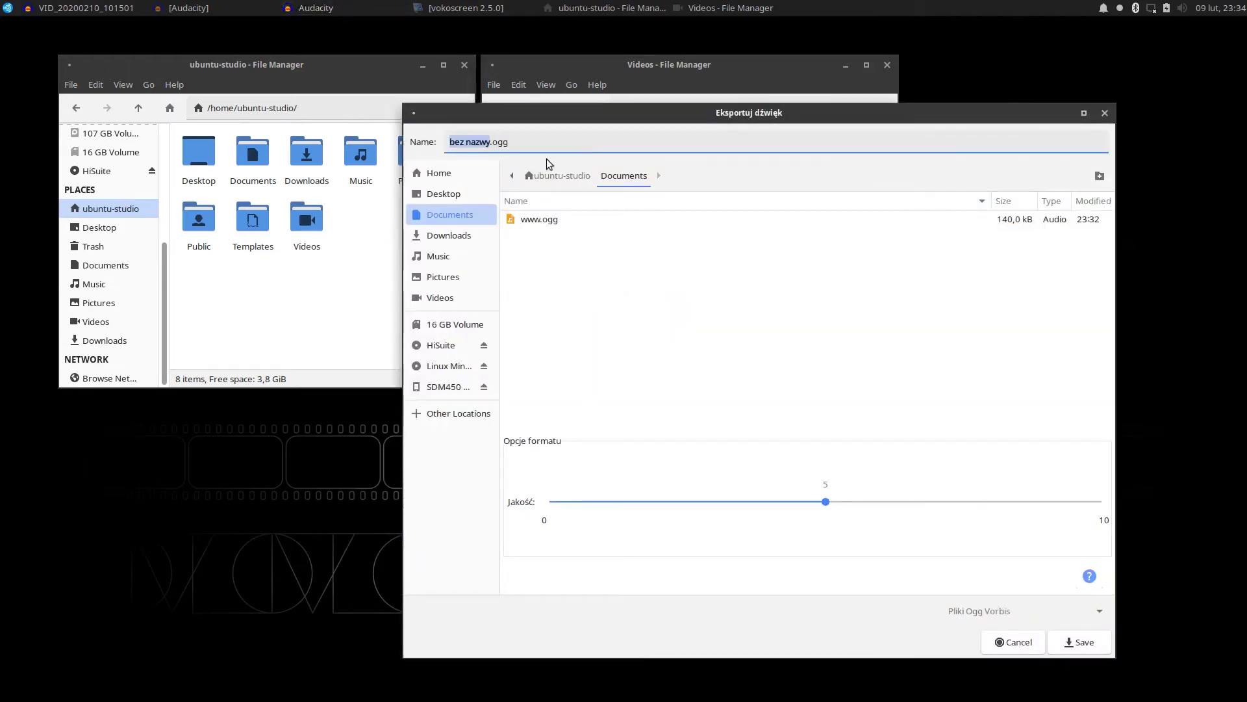
pyautogui.write('Bdoing')
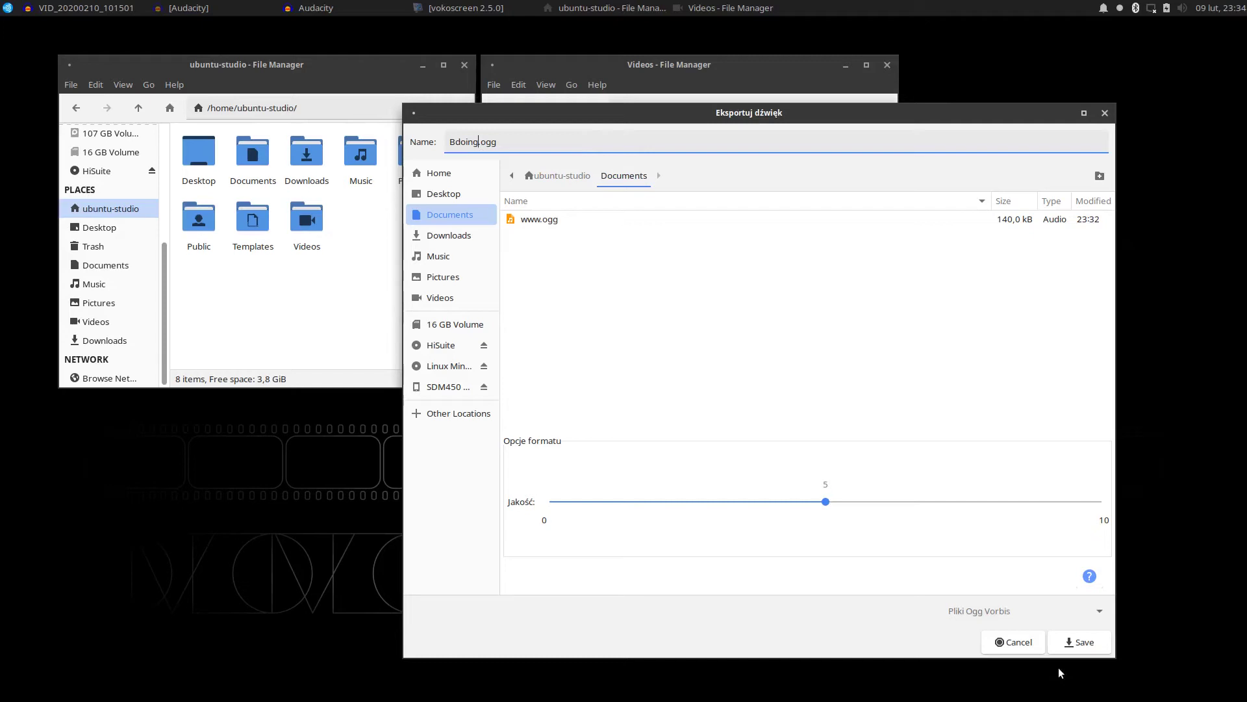
pyautogui.click(1069, 644)
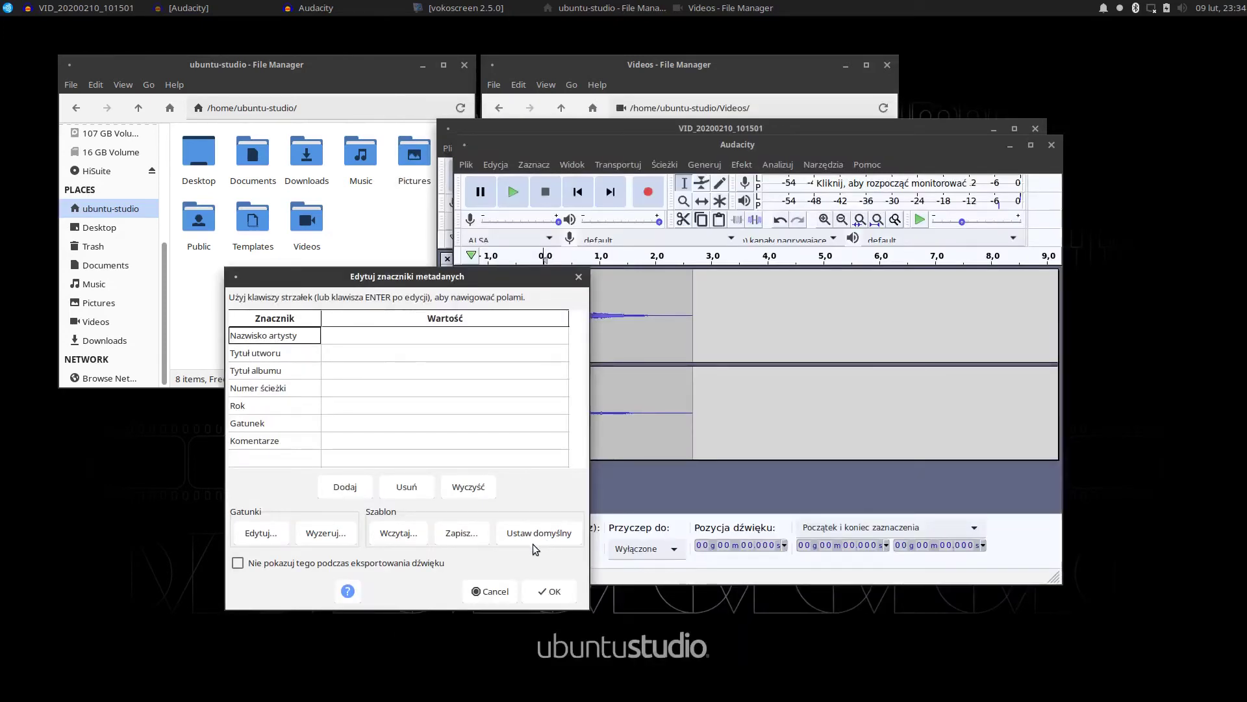
pyautogui.click(536, 592)
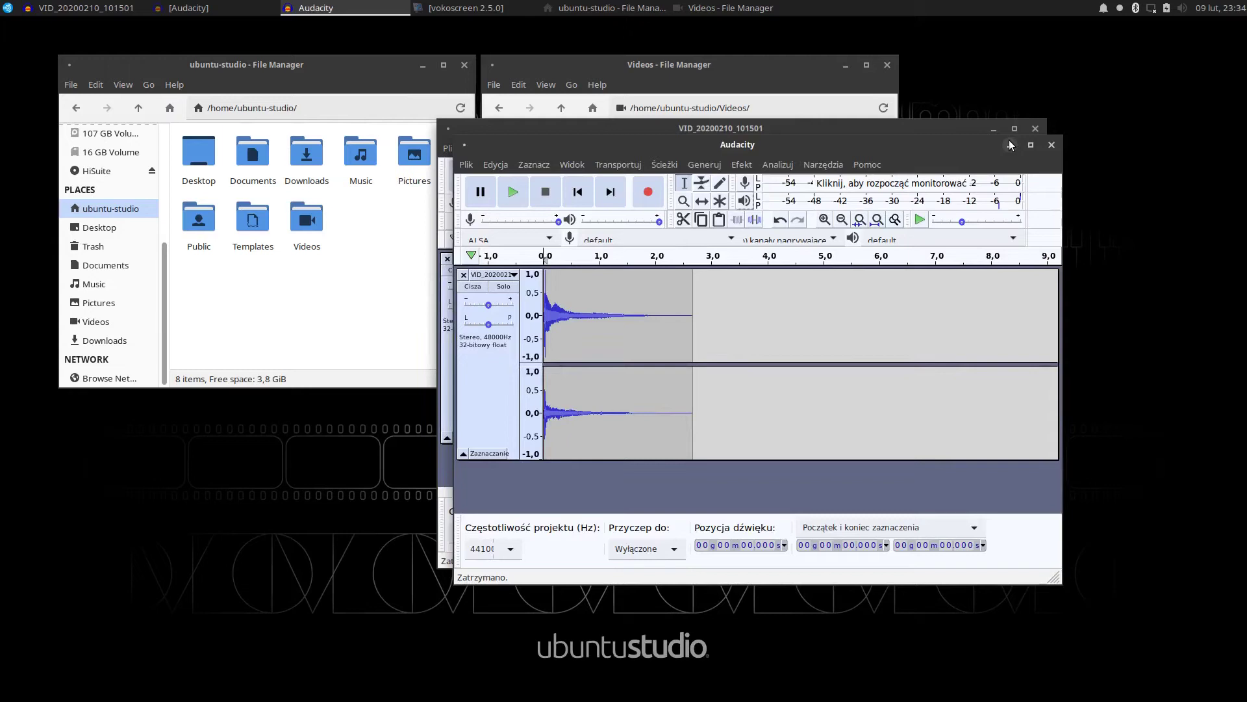
# Close the new project and the VID_20200210_101501 project without saving either one
pyautogui.click(1048, 148)
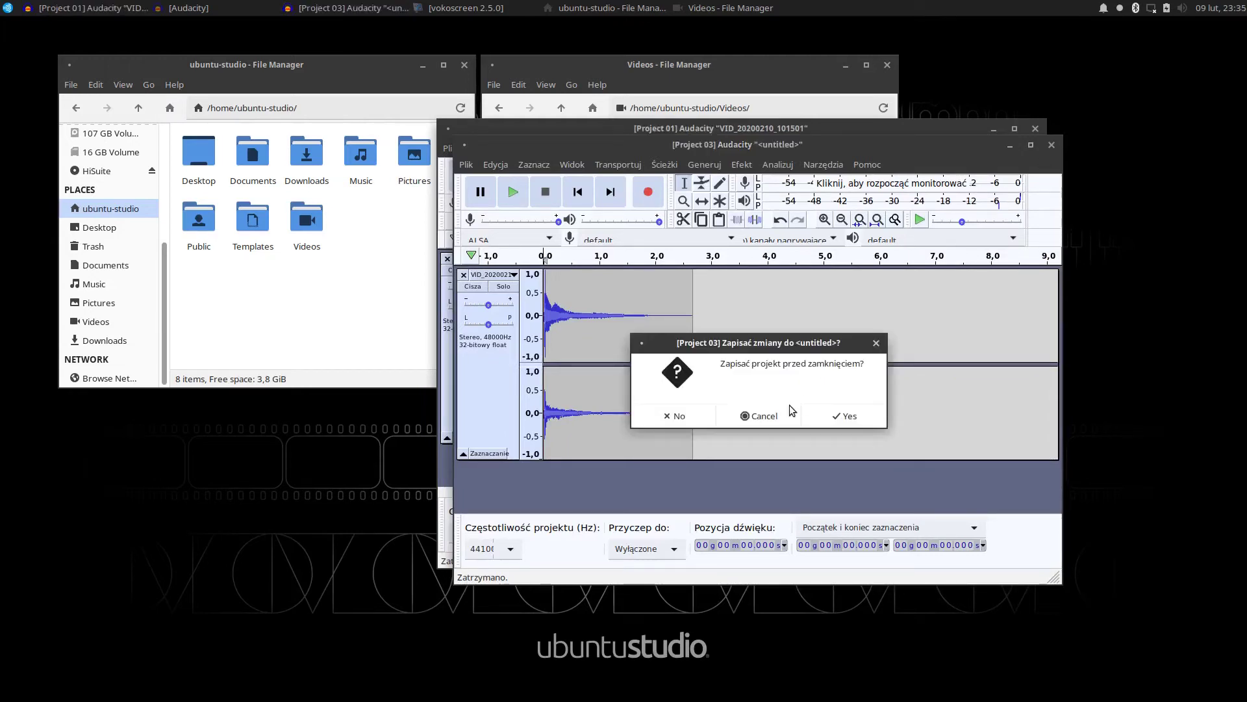
pyautogui.click(675, 416)
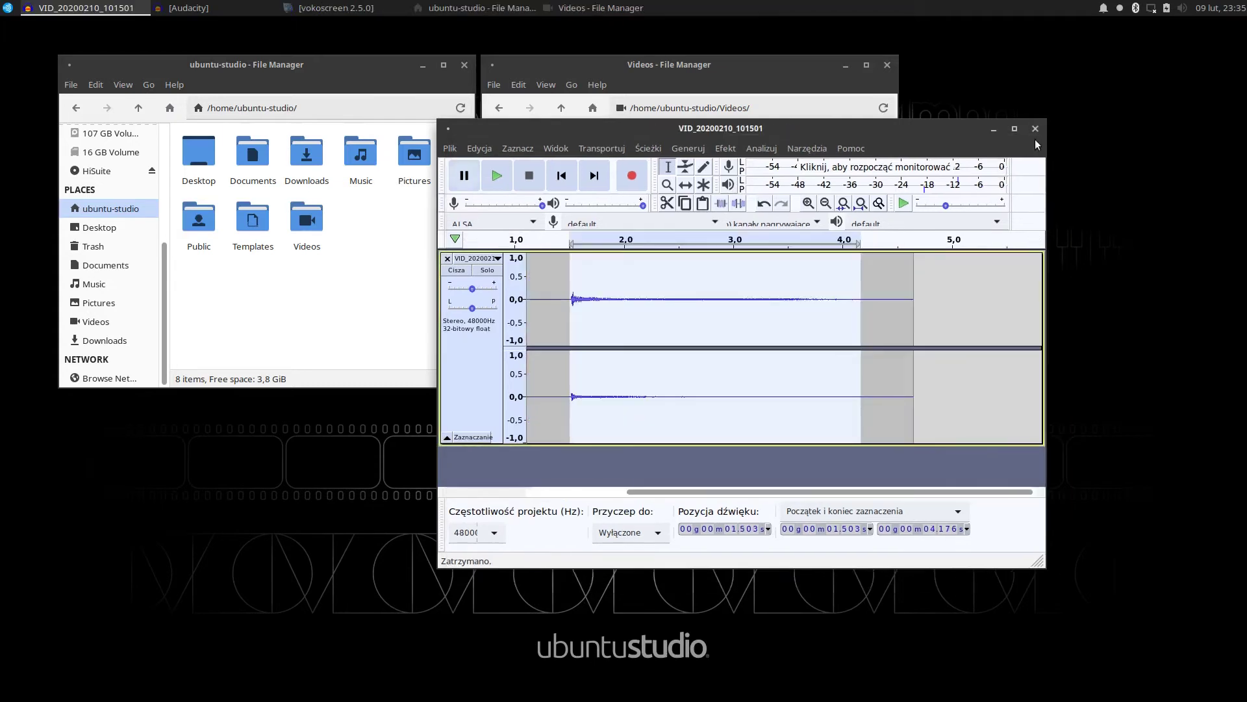
pyautogui.click(1035, 130)
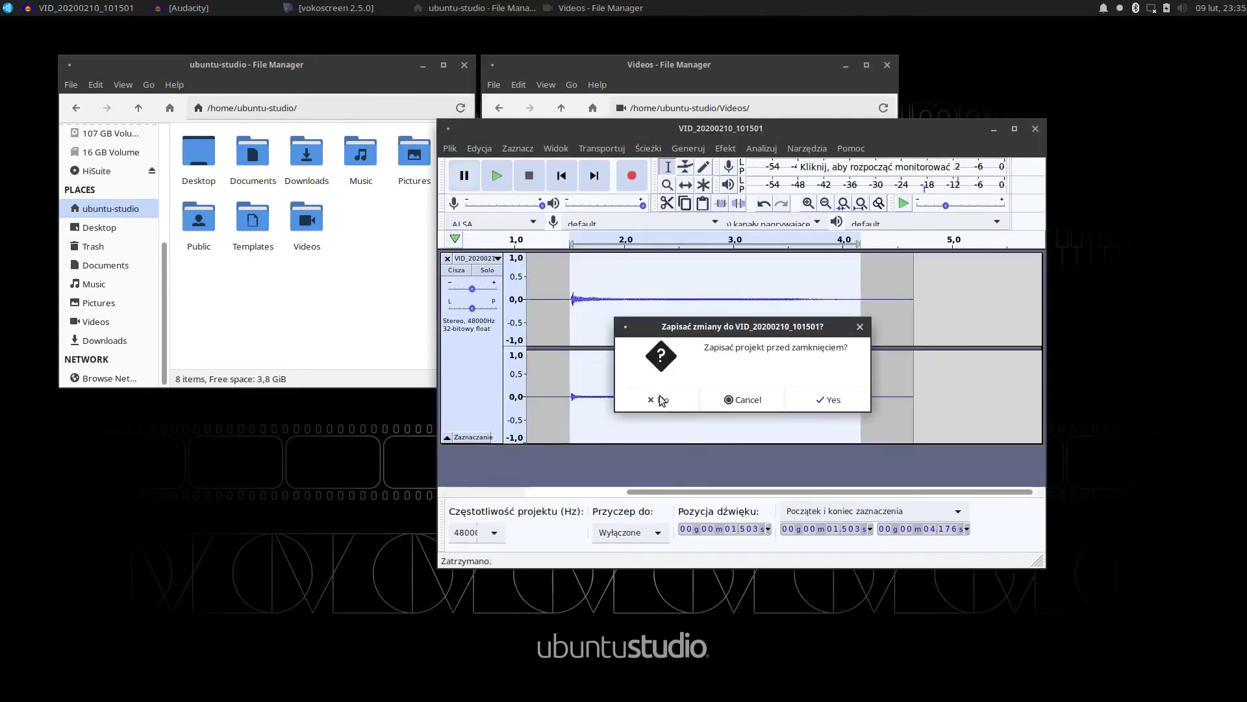
pyautogui.click(661, 397)
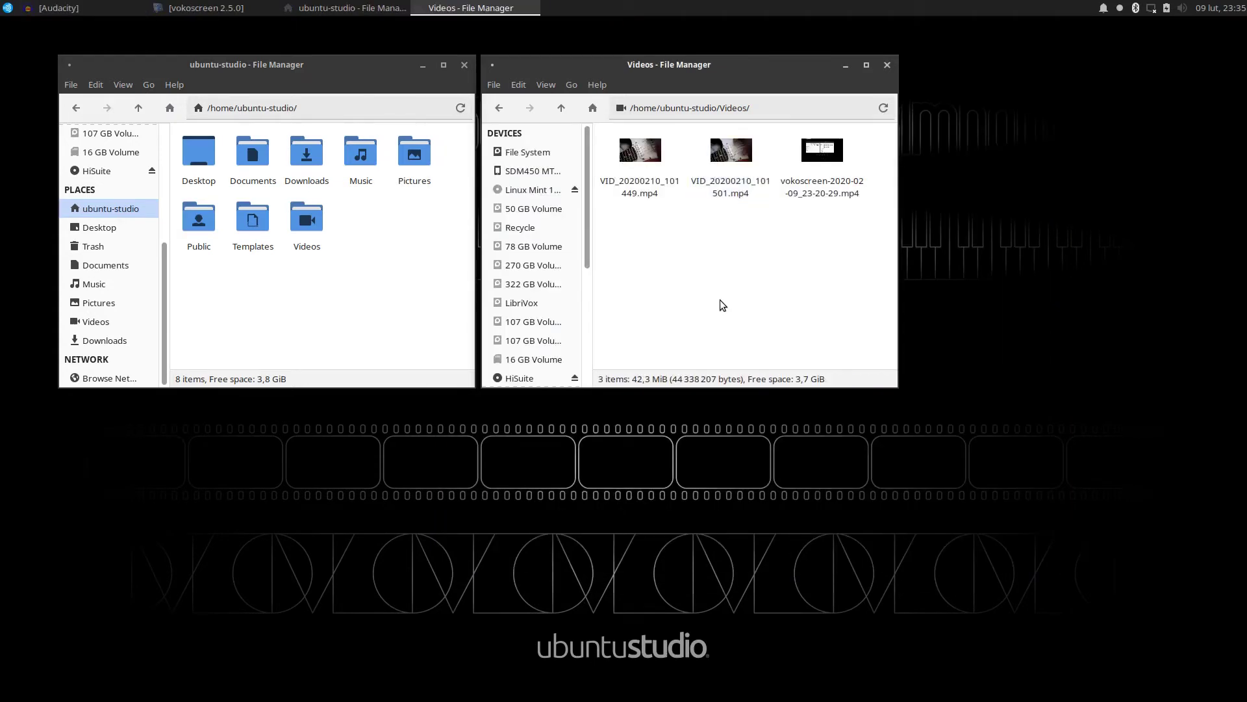
# Launch LMMS from the audio production applications, create its working directory and accept the default configuration
pyautogui.rightClick(928, 73)
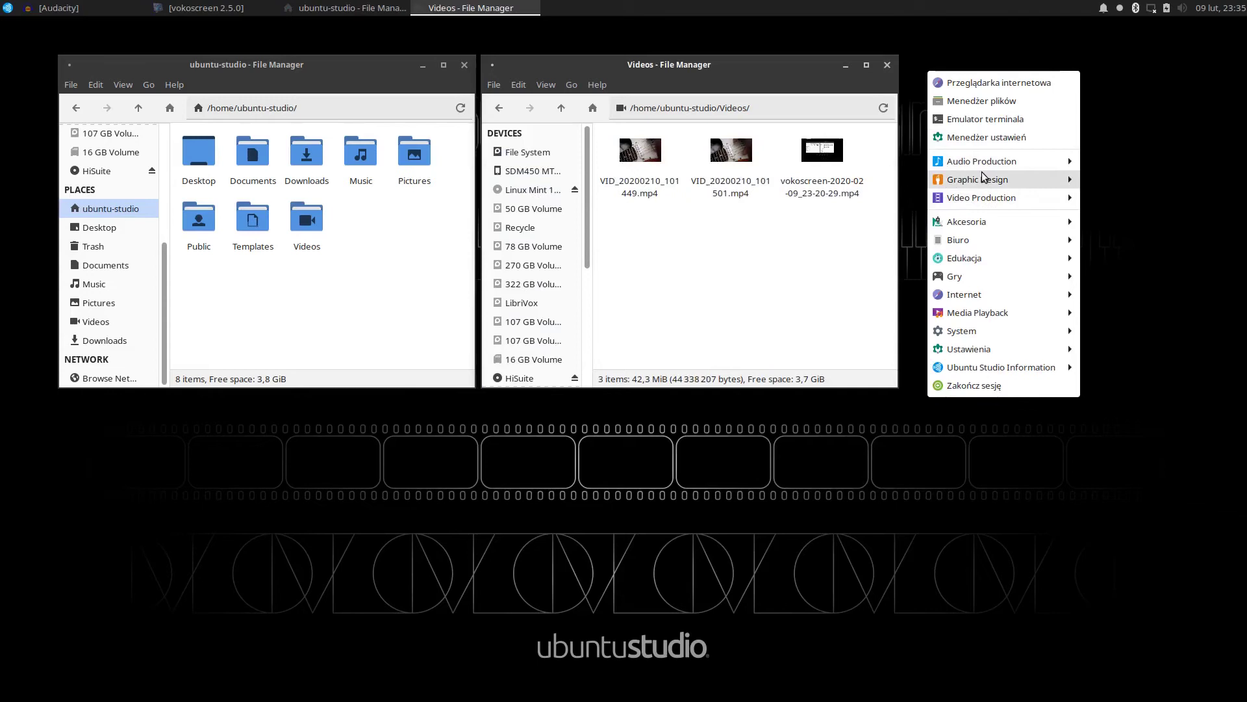
pyautogui.moveTo(981, 162)
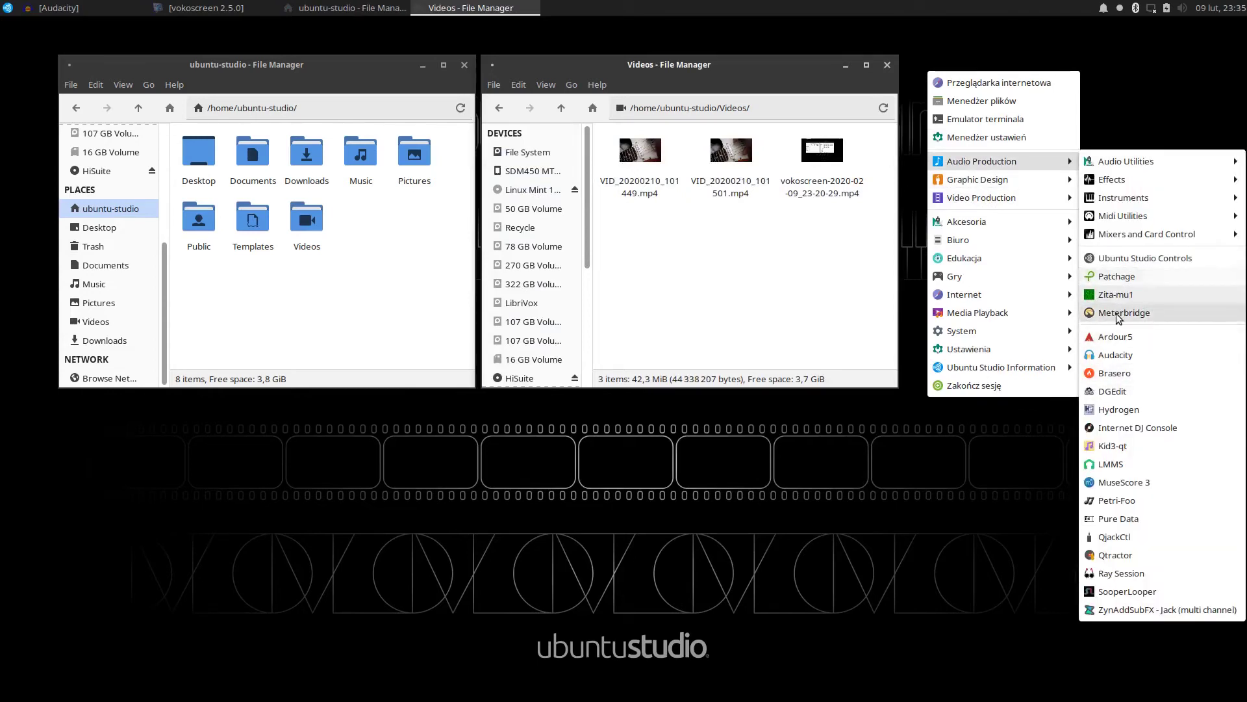
pyautogui.click(1132, 462)
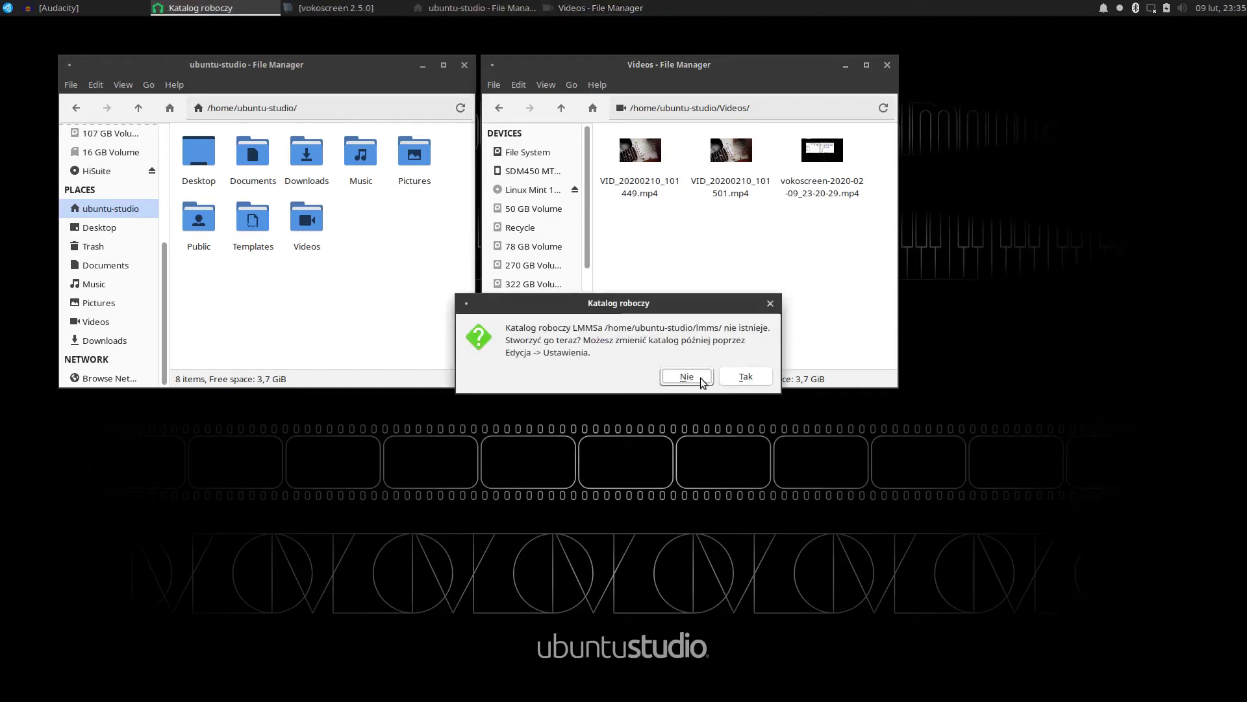
pyautogui.click(738, 381)
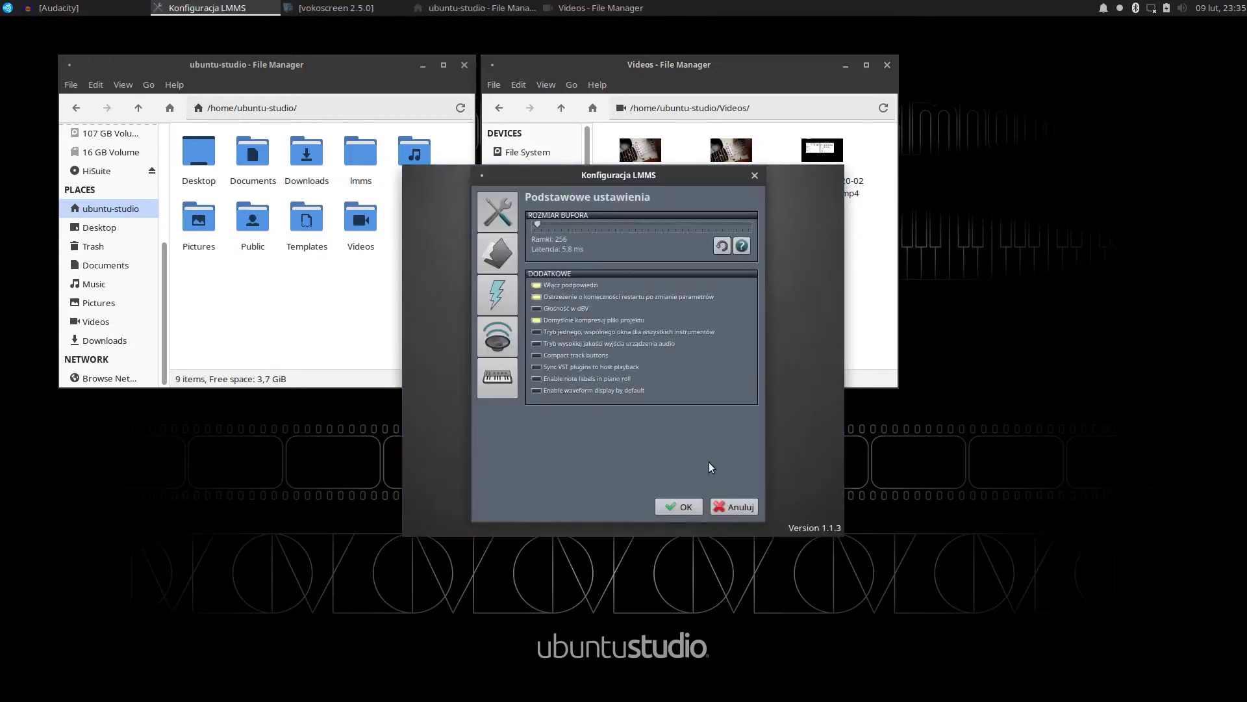
pyautogui.click(681, 502)
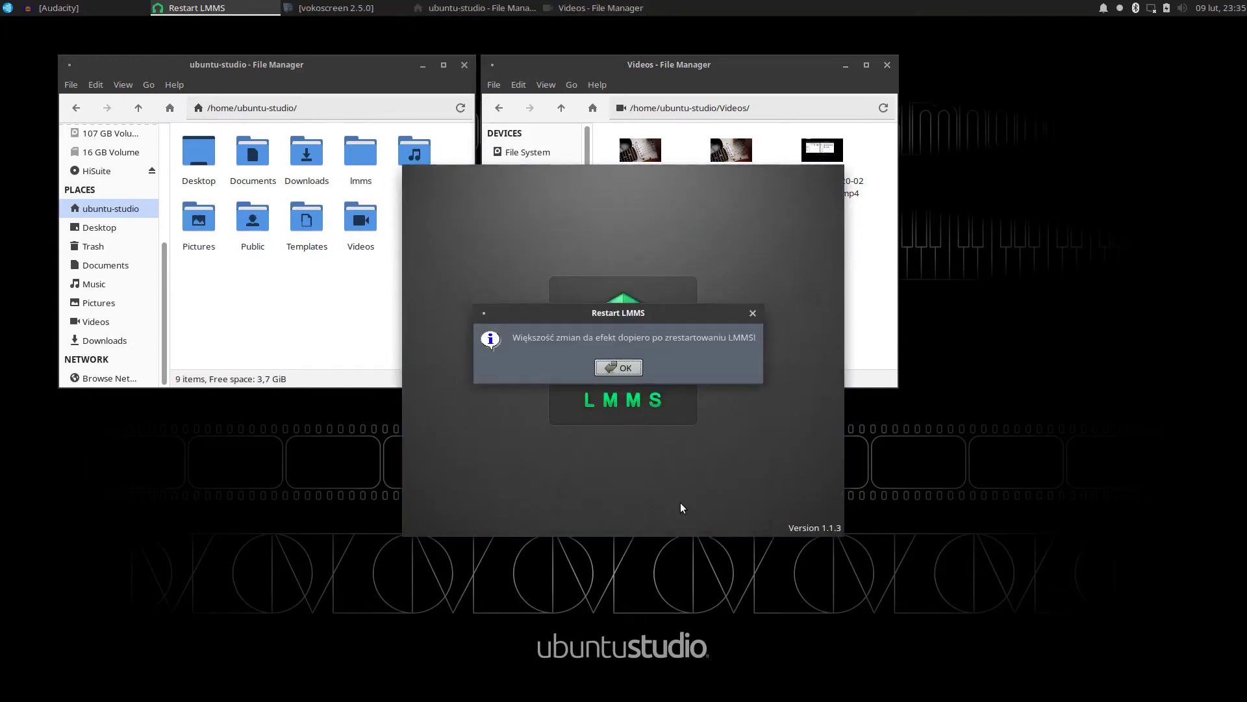
pyautogui.click(617, 368)
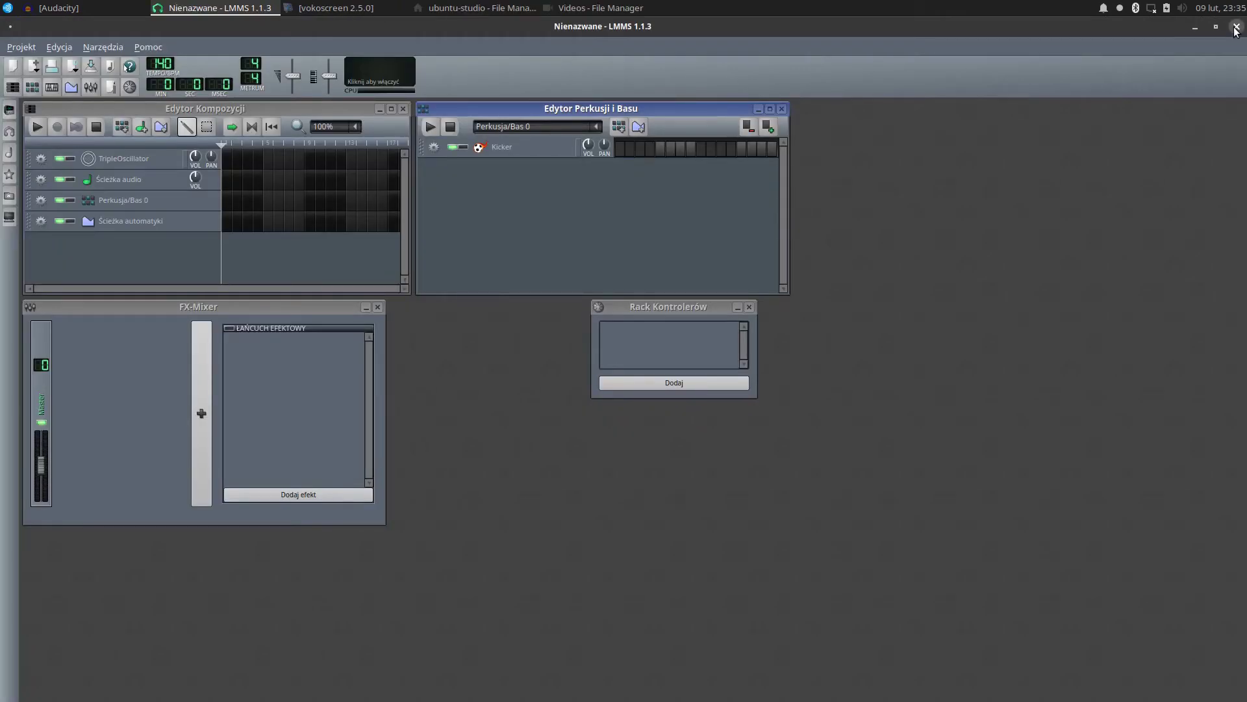
# Close LMMS, launch it again from the audio production applications, and restore its maximized window to a smaller size
pyautogui.click(1236, 27)
pyautogui.rightClick(969, 87)
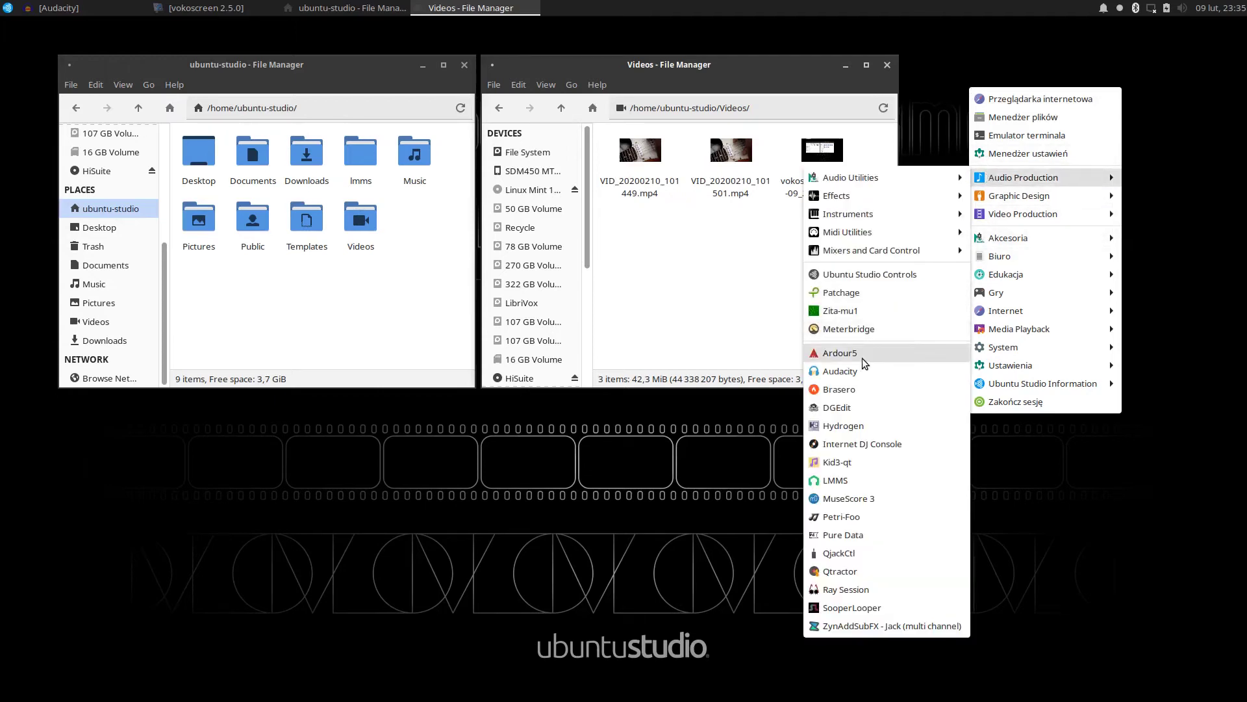
pyautogui.click(853, 481)
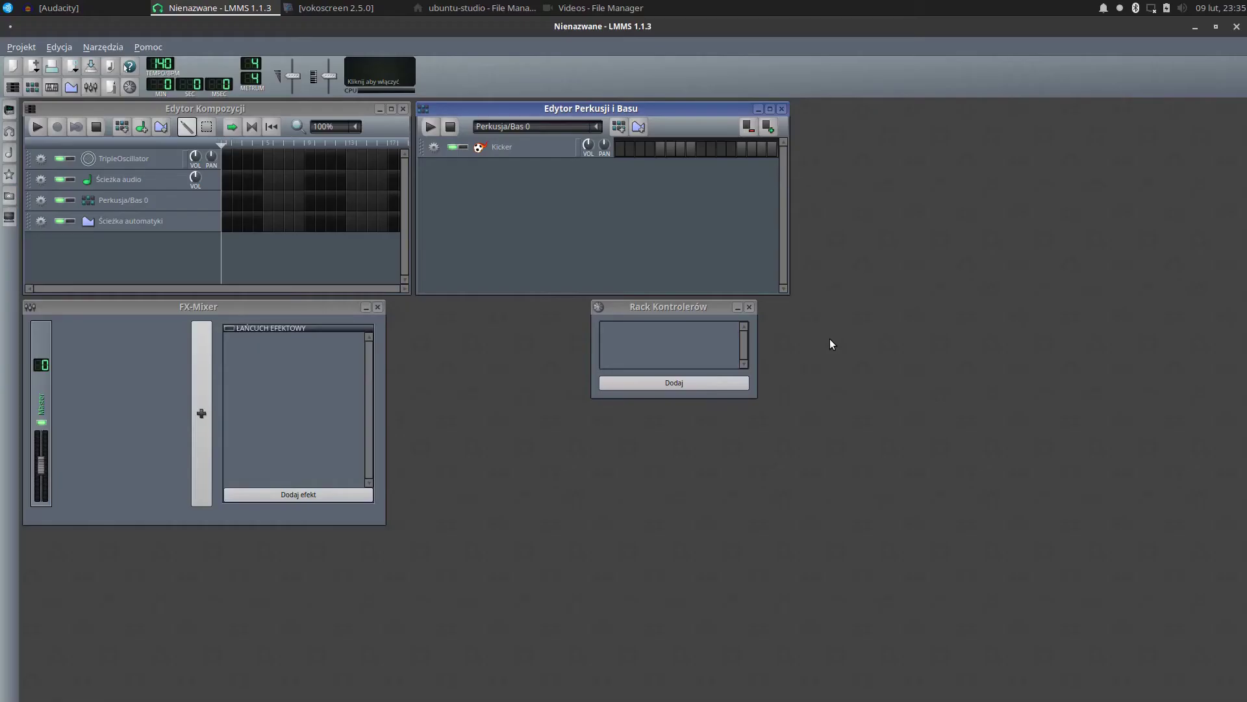
pyautogui.moveTo(981, 13); pyautogui.dragTo(963, 95)
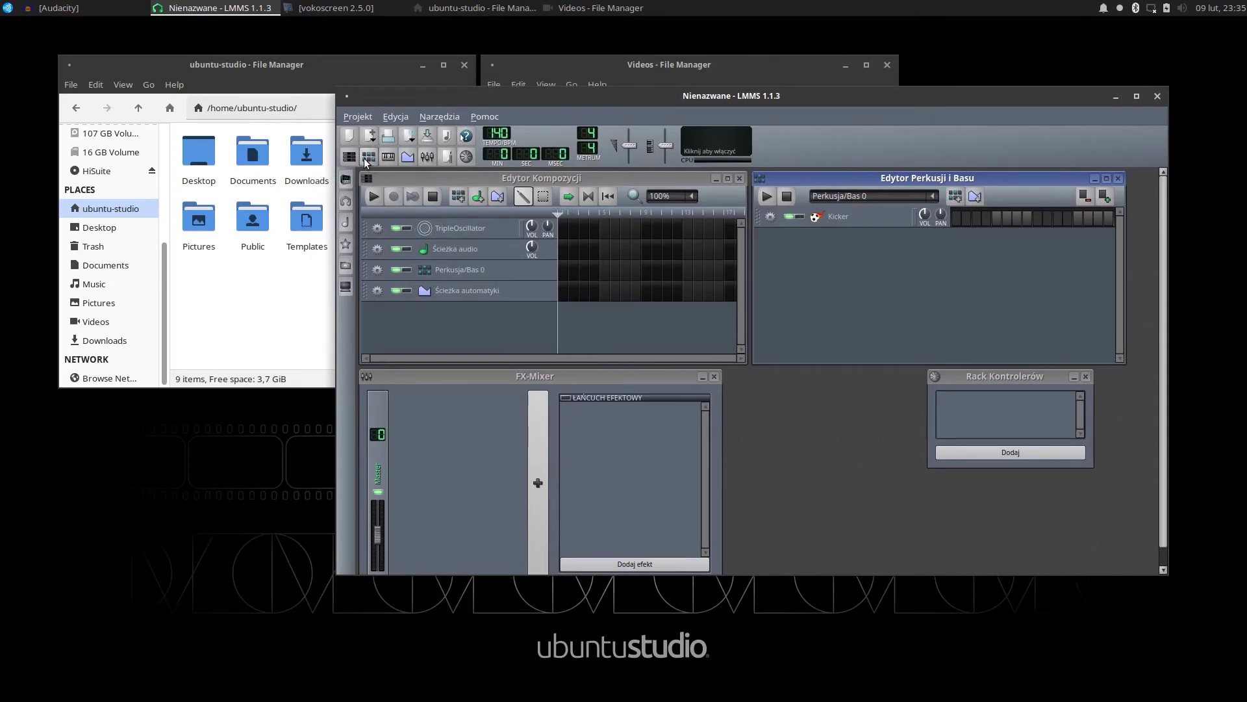
# Save the project as Bdoing in the lmms/projects folder and maximize the window again
pyautogui.click(346, 119)
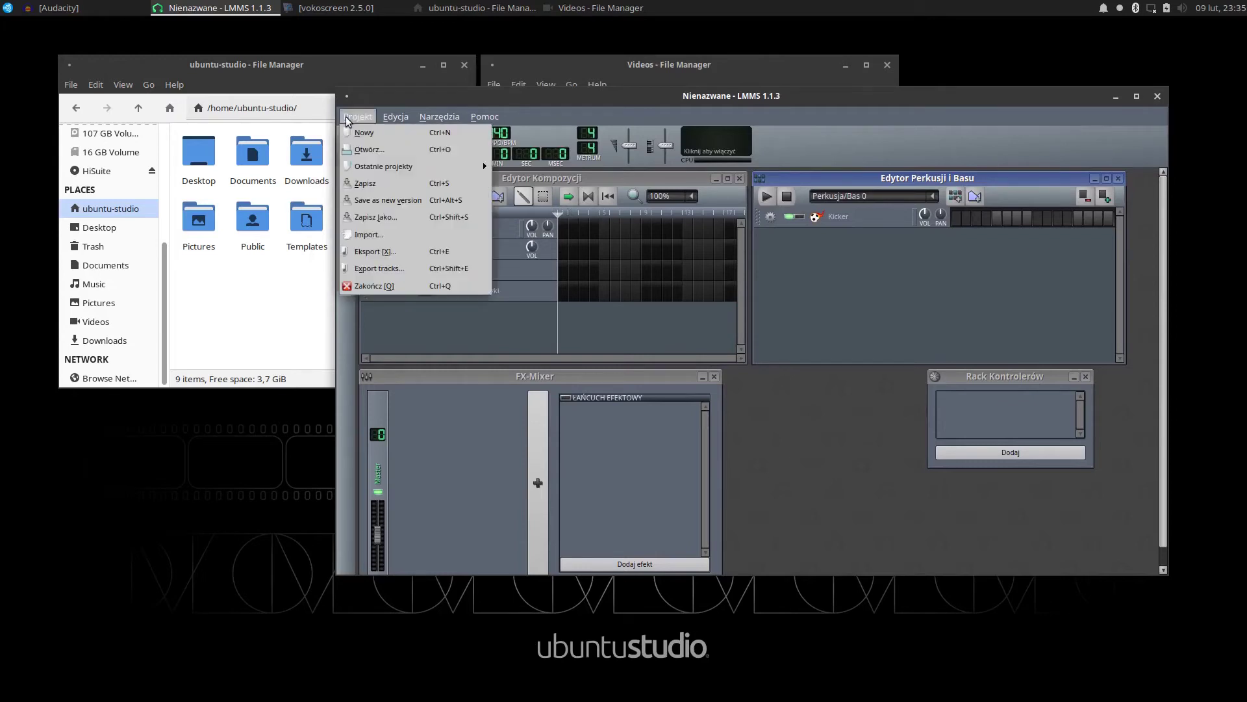
pyautogui.click(381, 222)
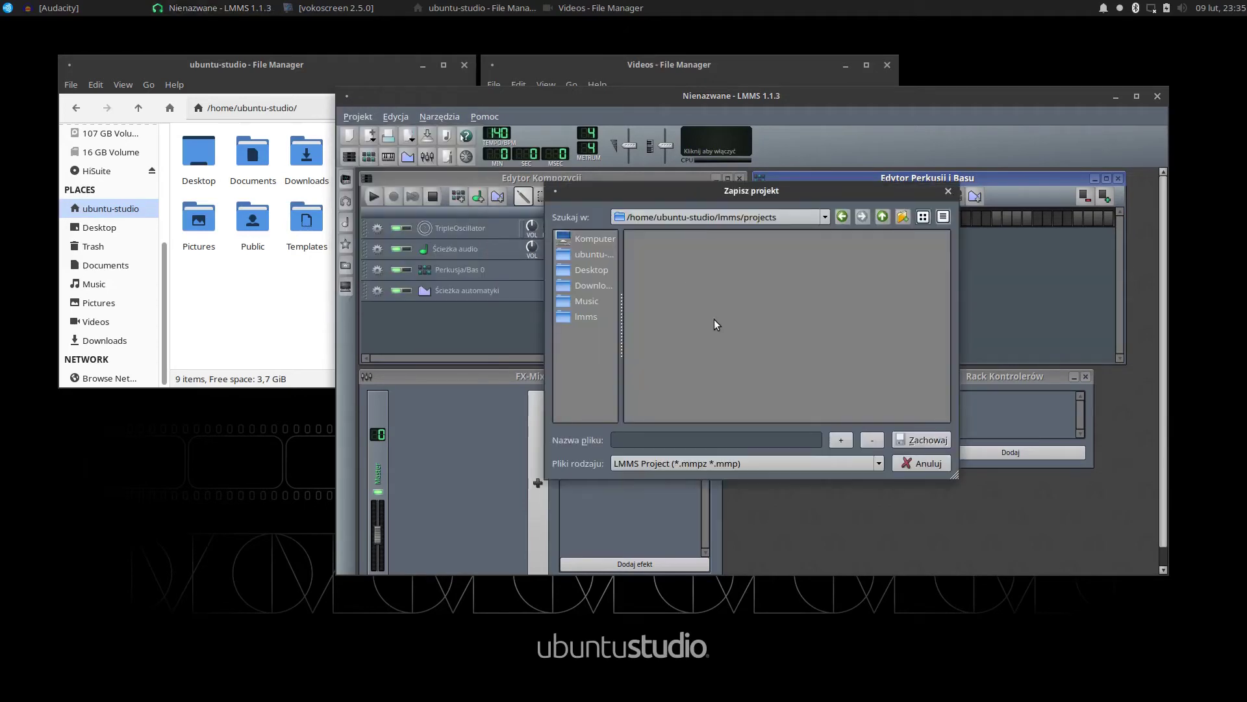
pyautogui.write('Bdoing')
pyautogui.click(922, 444)
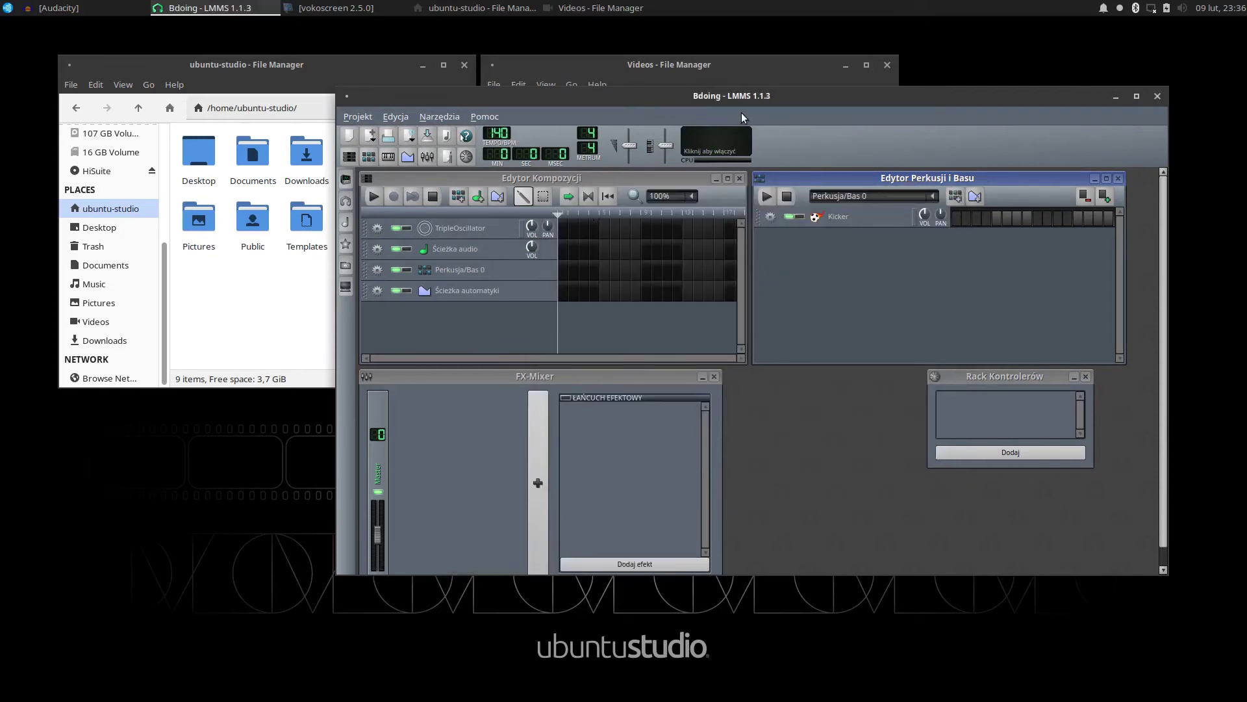
pyautogui.moveTo(735, 98); pyautogui.dragTo(709, 83)
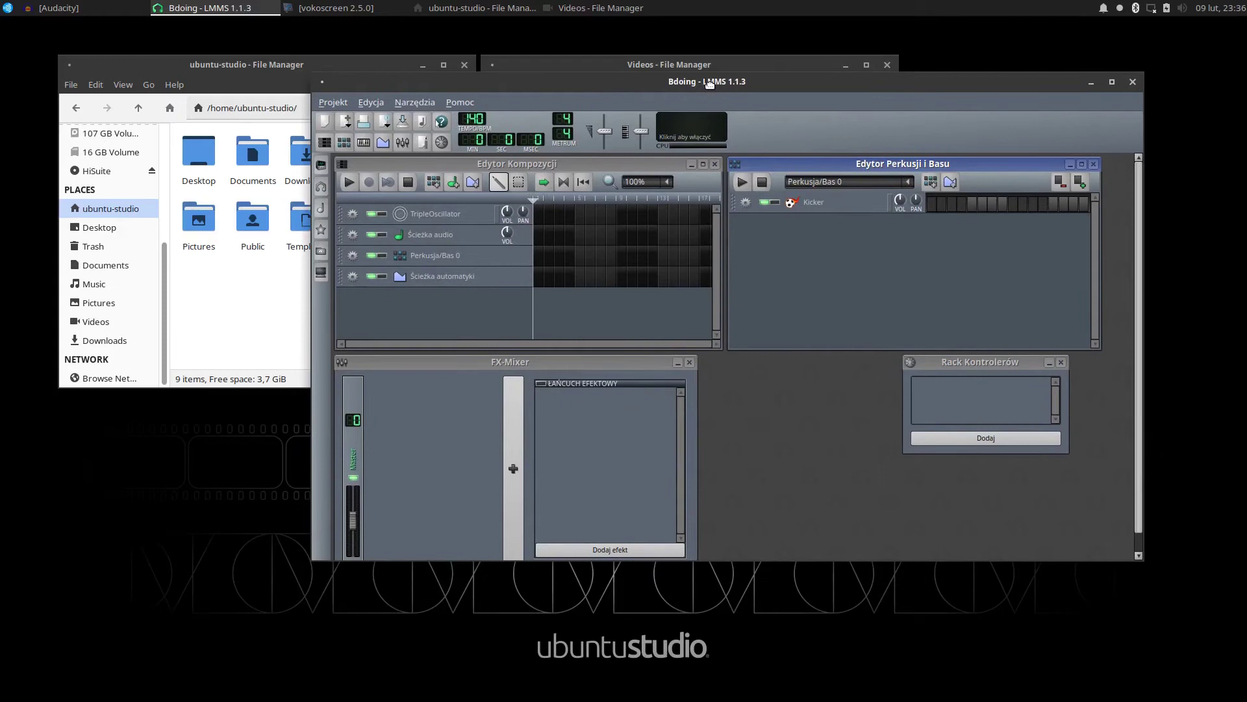
pyautogui.click(1112, 81)
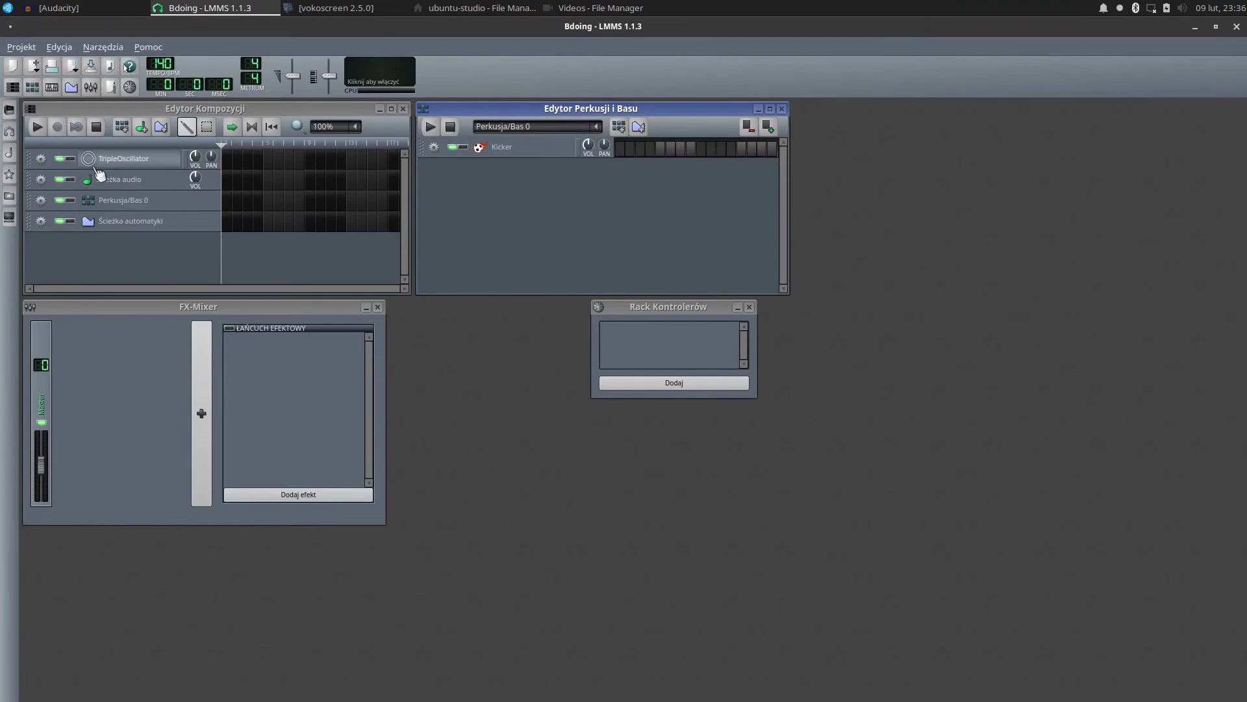
# Browse the sample library's basses folder and audition samples such as rave_bass03.ogg, horror_bass01.ogg, bass_punch01.ogg and bass_hard01.ogg
pyautogui.click(9, 135)
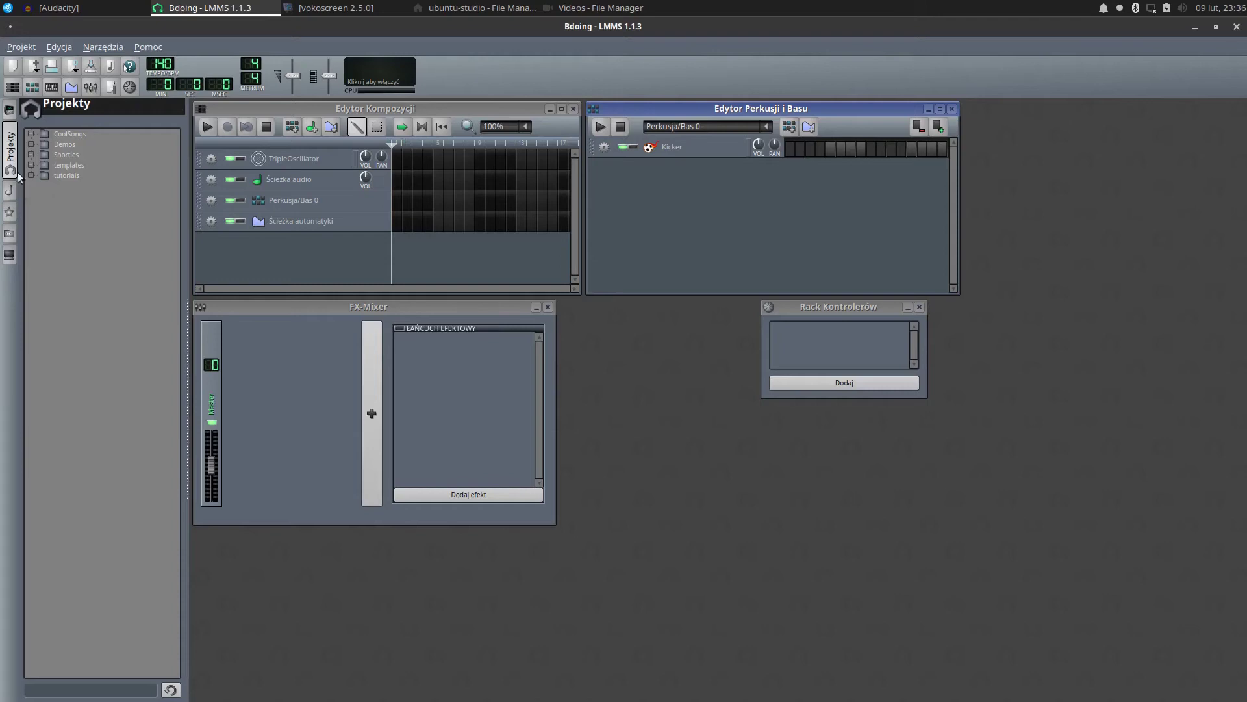
pyautogui.click(11, 192)
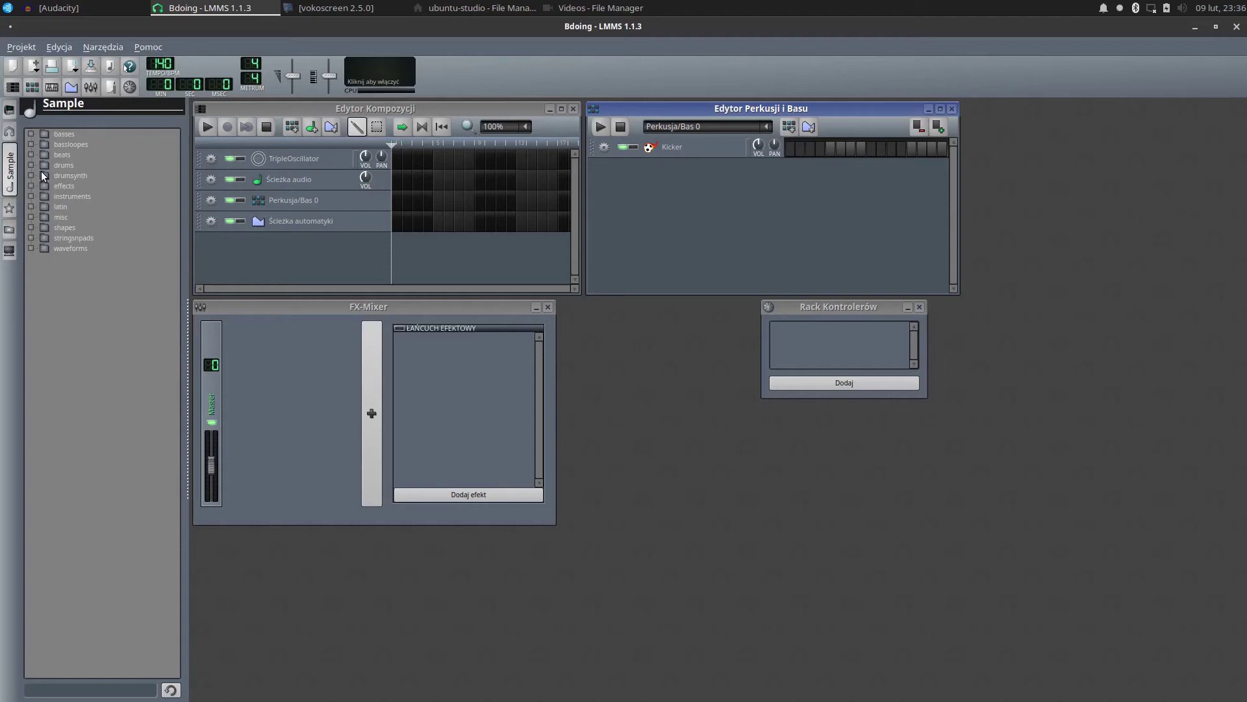
pyautogui.click(31, 133)
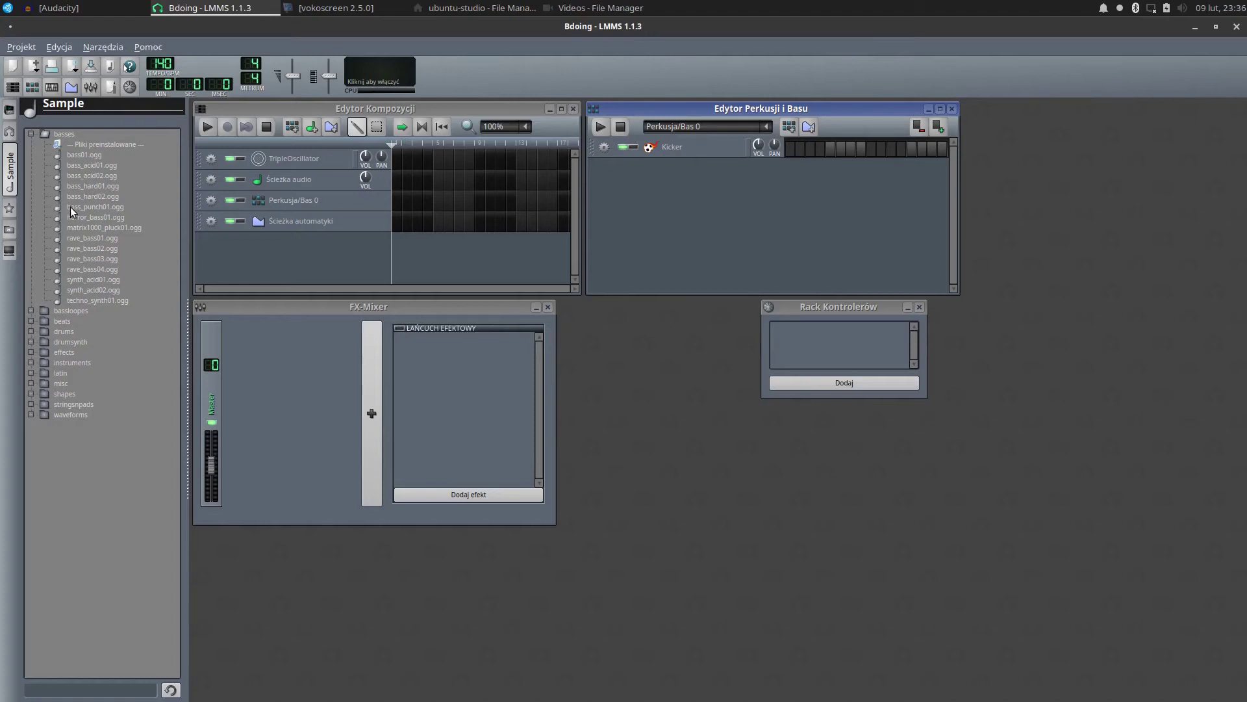
pyautogui.click(58, 258)
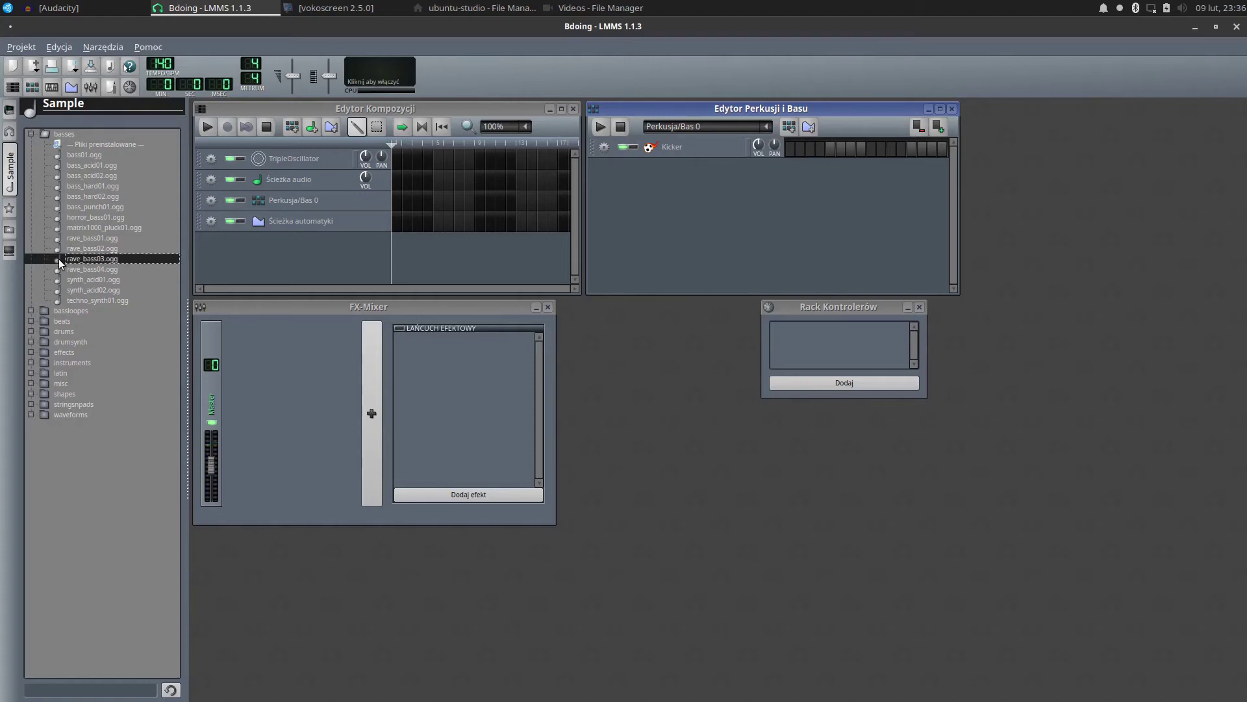
pyautogui.click(60, 247)
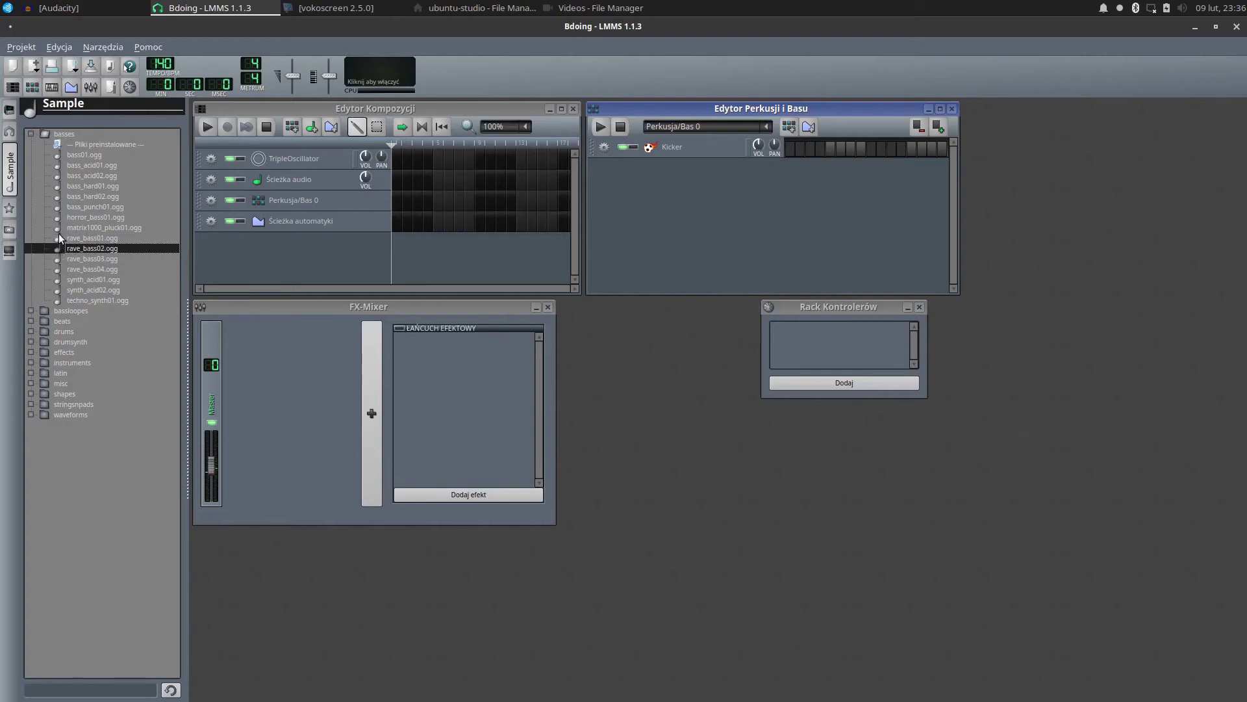
pyautogui.click(57, 228)
pyautogui.click(57, 218)
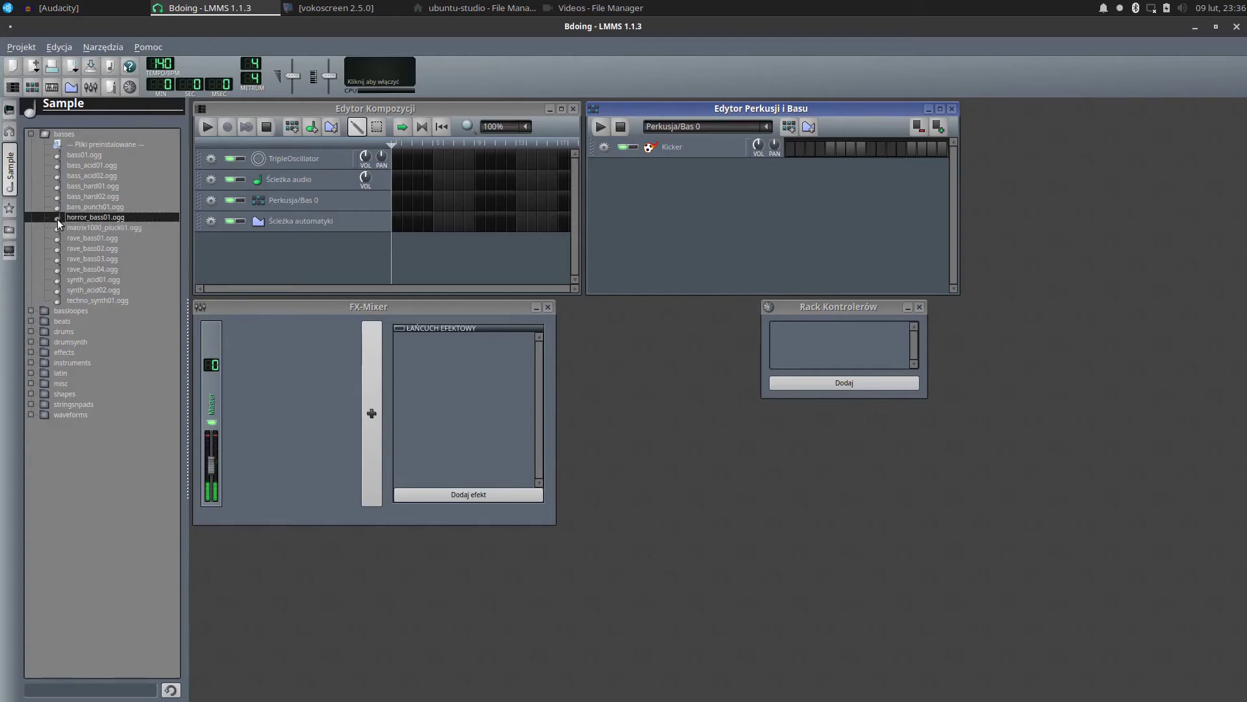
pyautogui.click(57, 208)
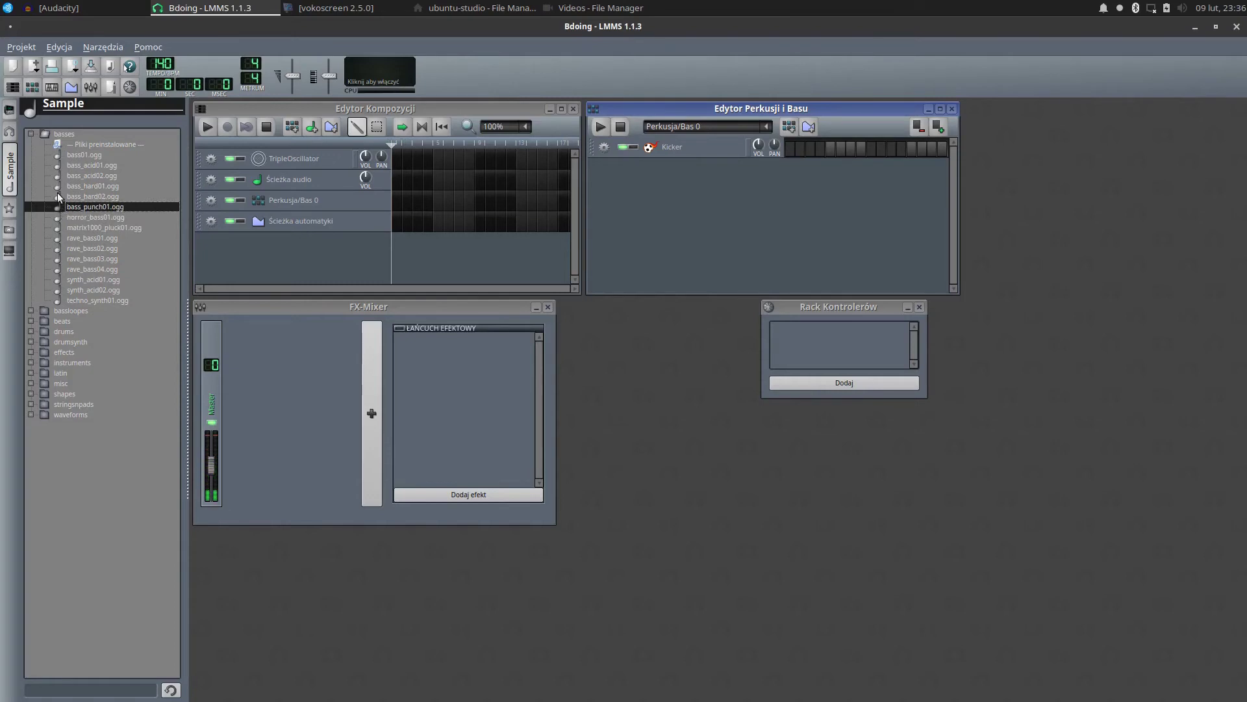
pyautogui.click(57, 196)
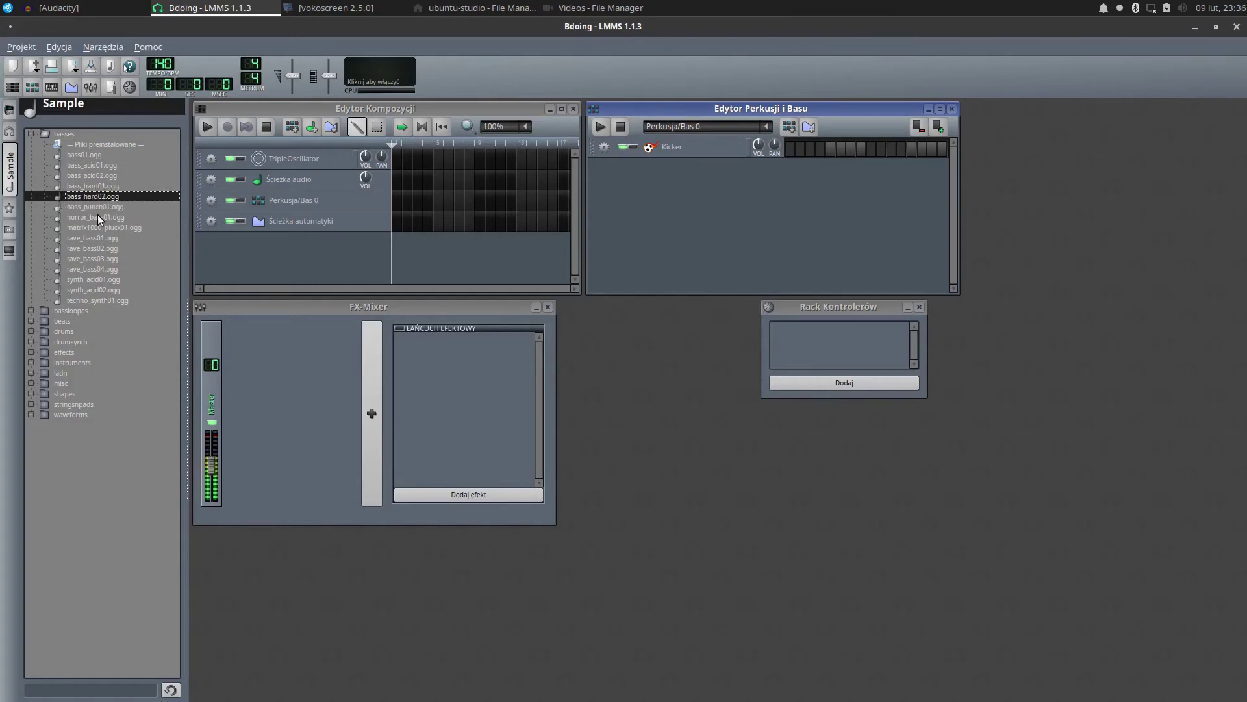
pyautogui.click(57, 186)
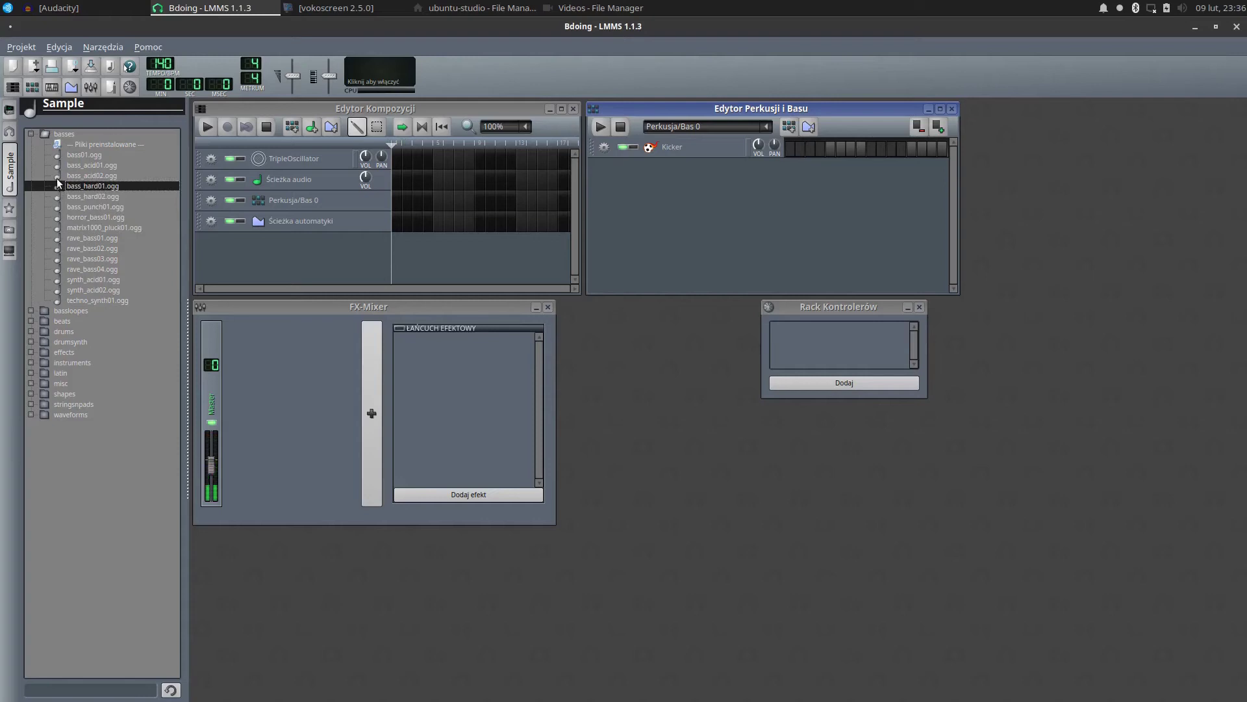
# Add bass_hard01.ogg as a new track in the song editor and open its first pattern in the piano roll, trying a key
pyautogui.moveTo(58, 181); pyautogui.dragTo(223, 247)
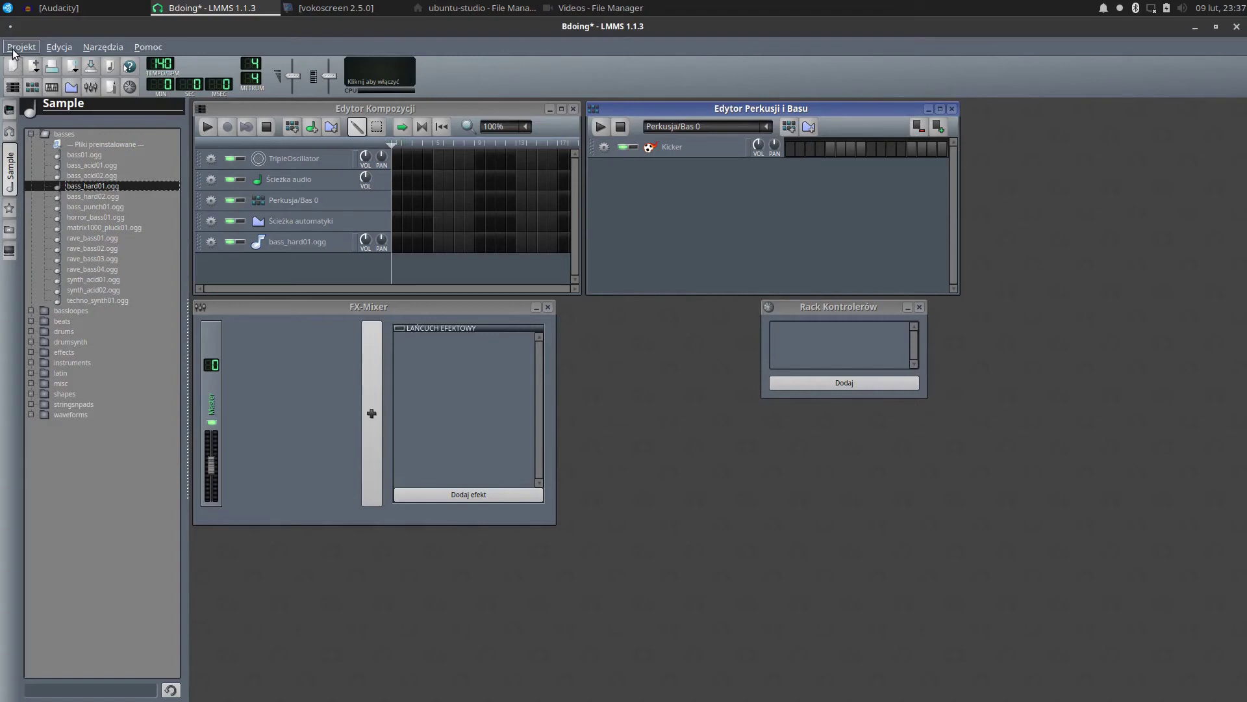
pyautogui.doubleClick(395, 240)
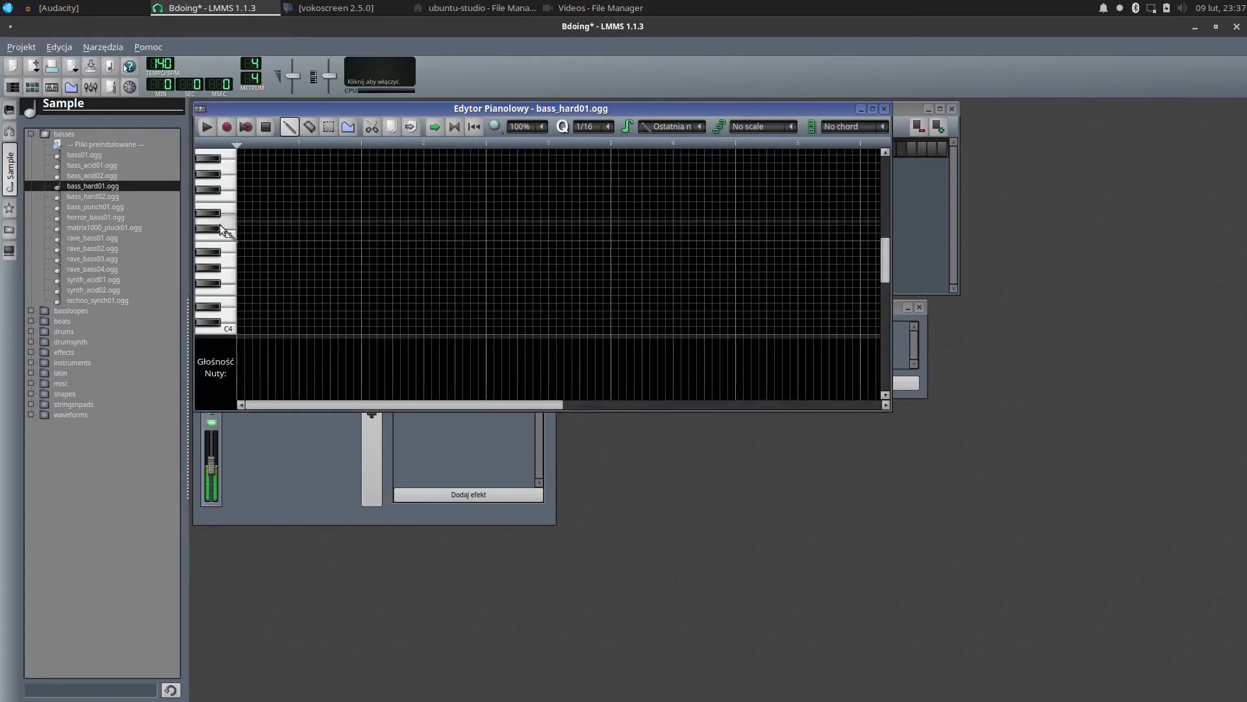
pyautogui.click(224, 270)
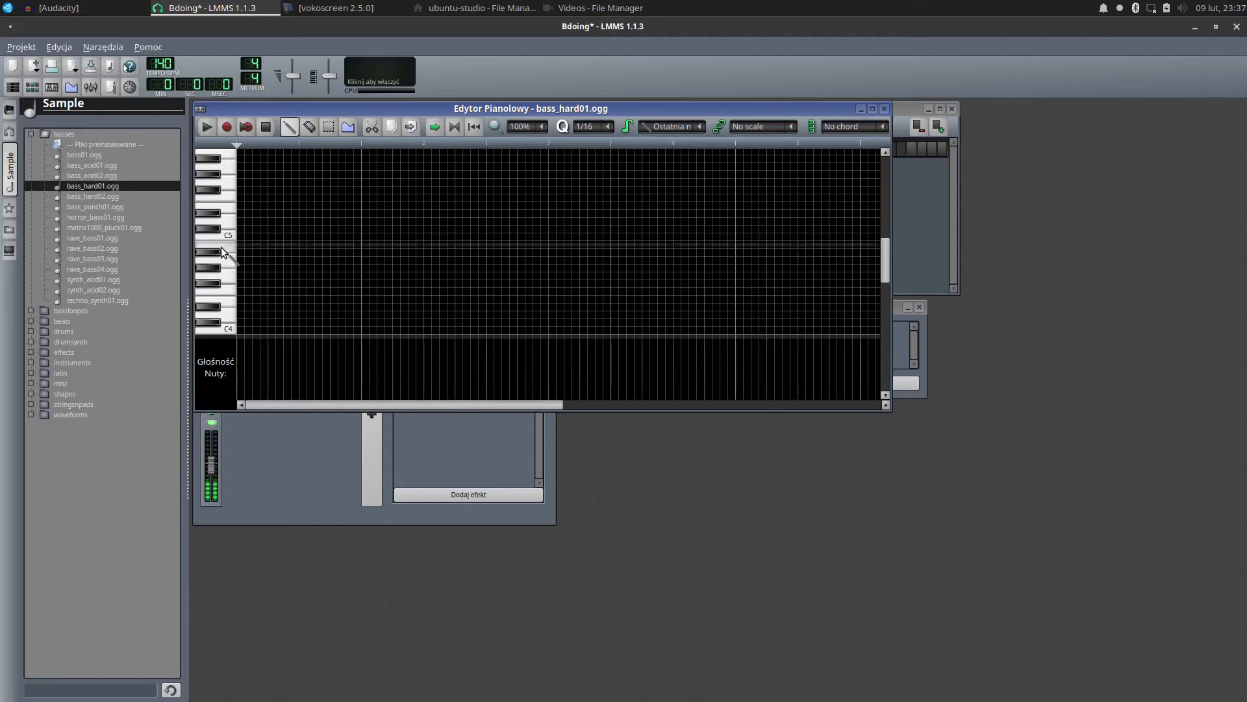
# Place a C4 note at the pattern's start, lengthen it to half a bar, and add an equally long G#3 note after it
pyautogui.click(240, 330)
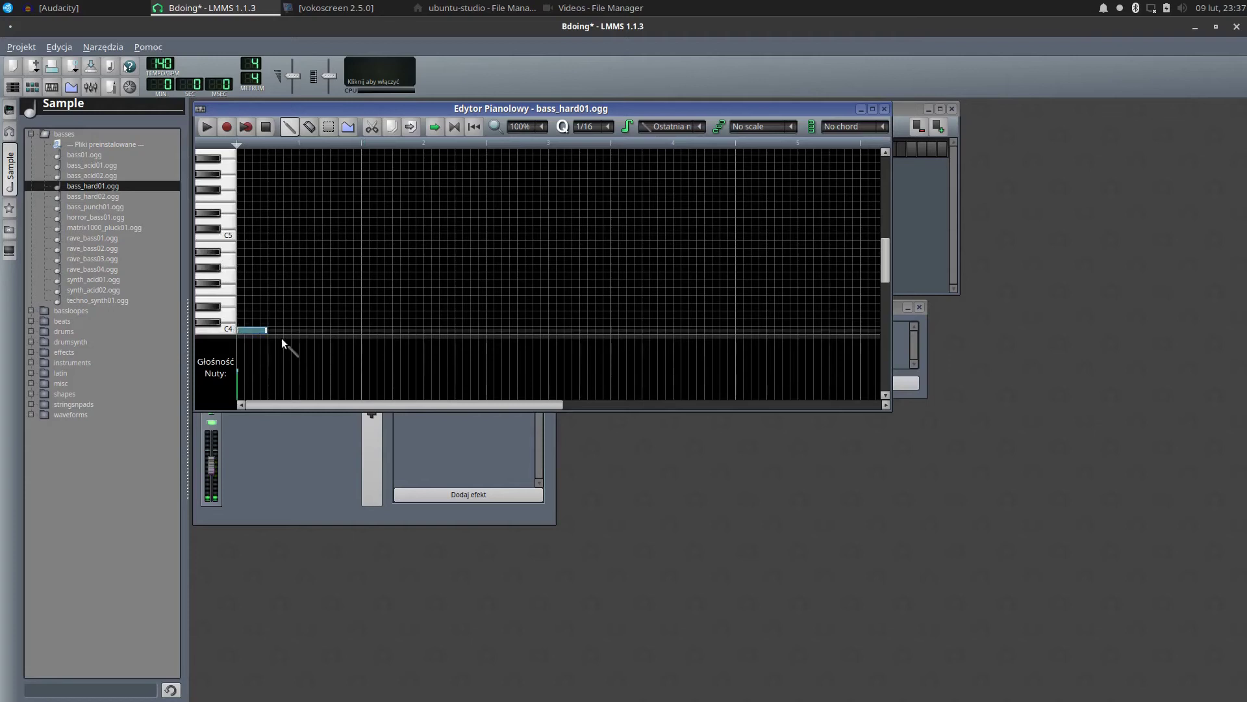
pyautogui.scroll(-2, 299, 312)
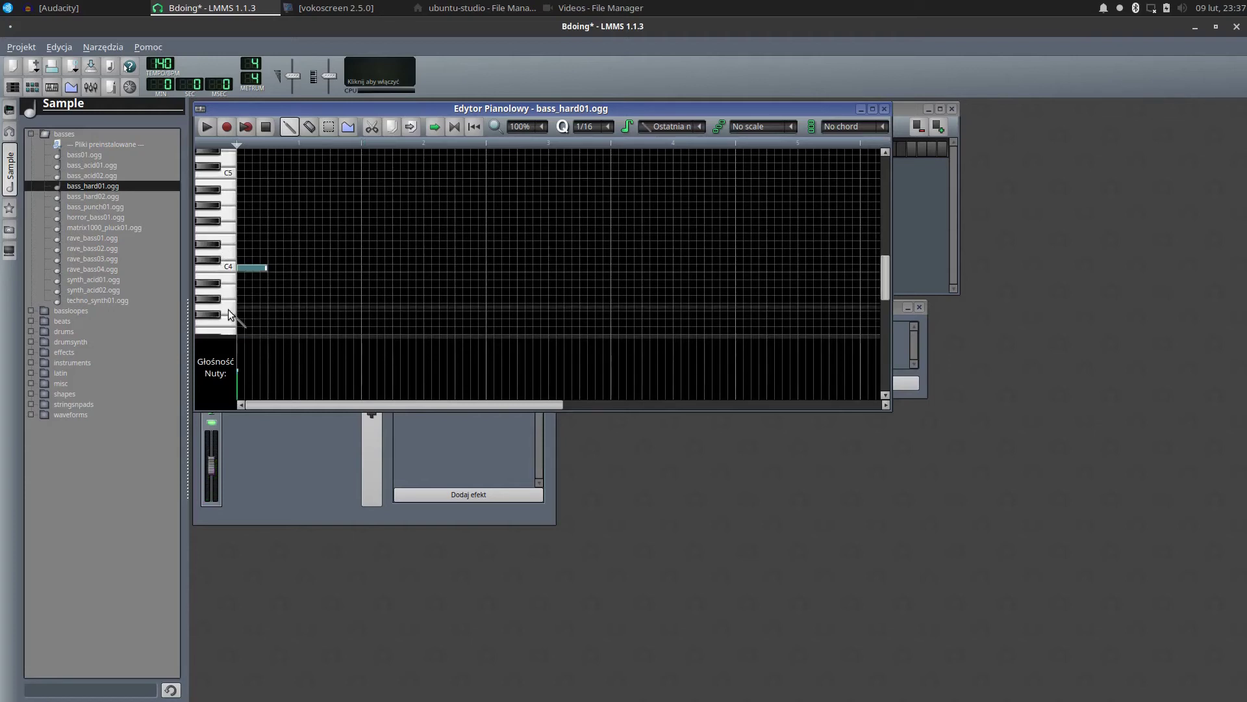
pyautogui.moveTo(268, 270); pyautogui.dragTo(303, 274)
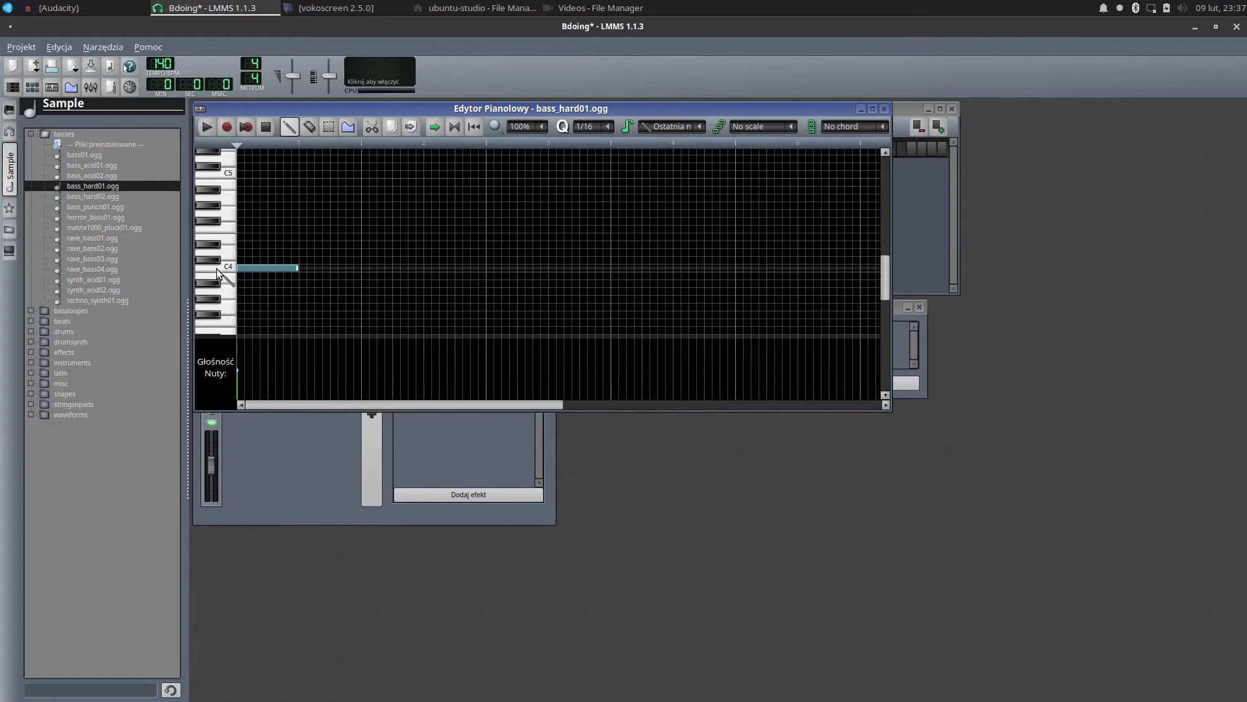
pyautogui.click(219, 325)
pyautogui.click(224, 301)
pyautogui.click(214, 300)
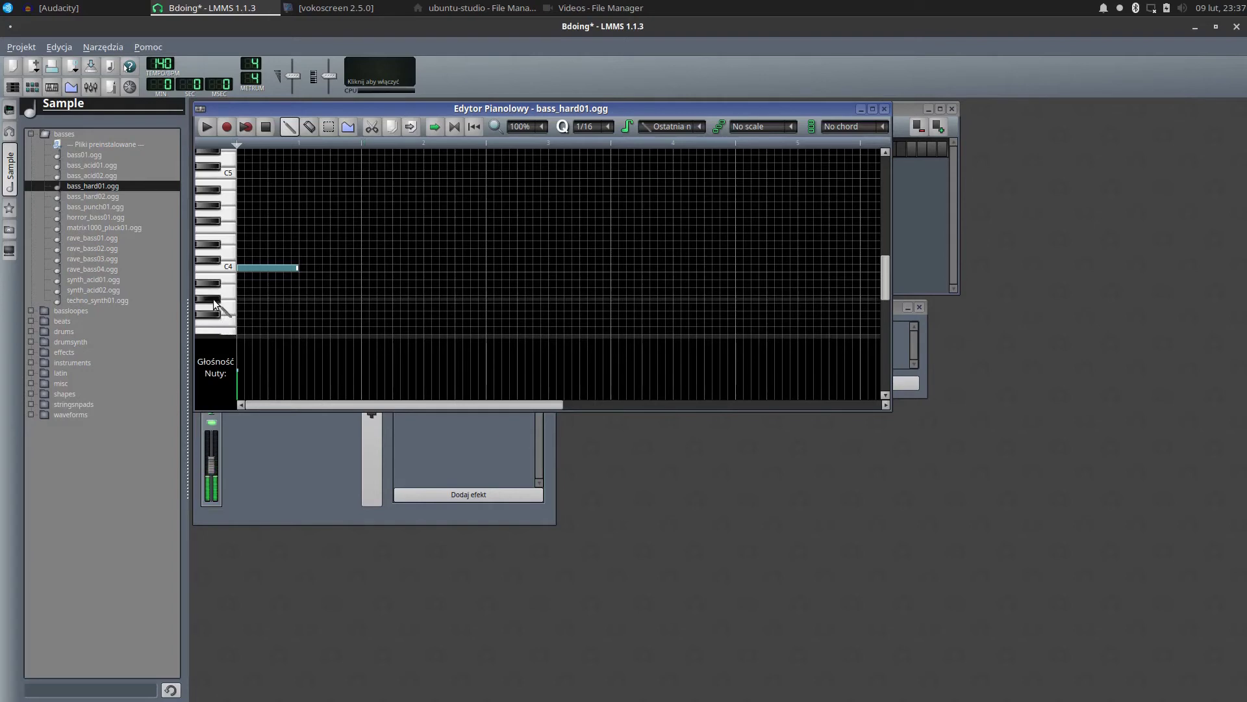
pyautogui.click(298, 301)
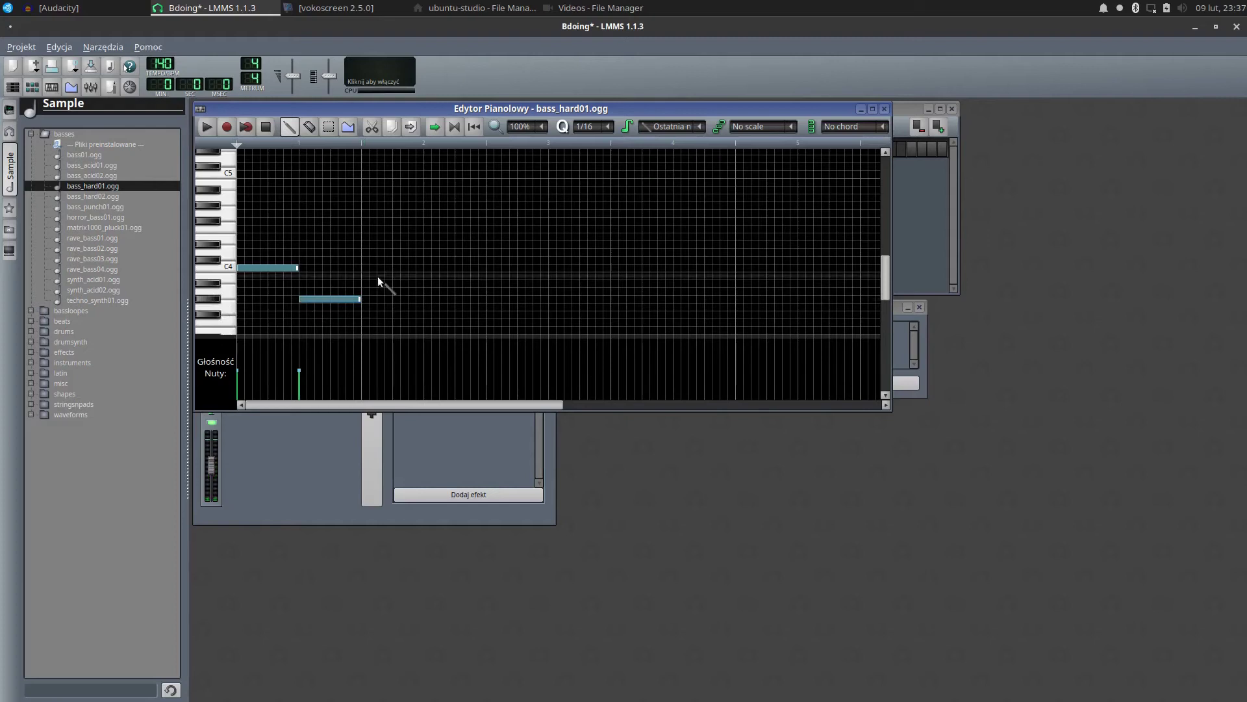
# Continue the bass line with a half-bar A#3 note followed by a half-bar C4 note
pyautogui.click(229, 292)
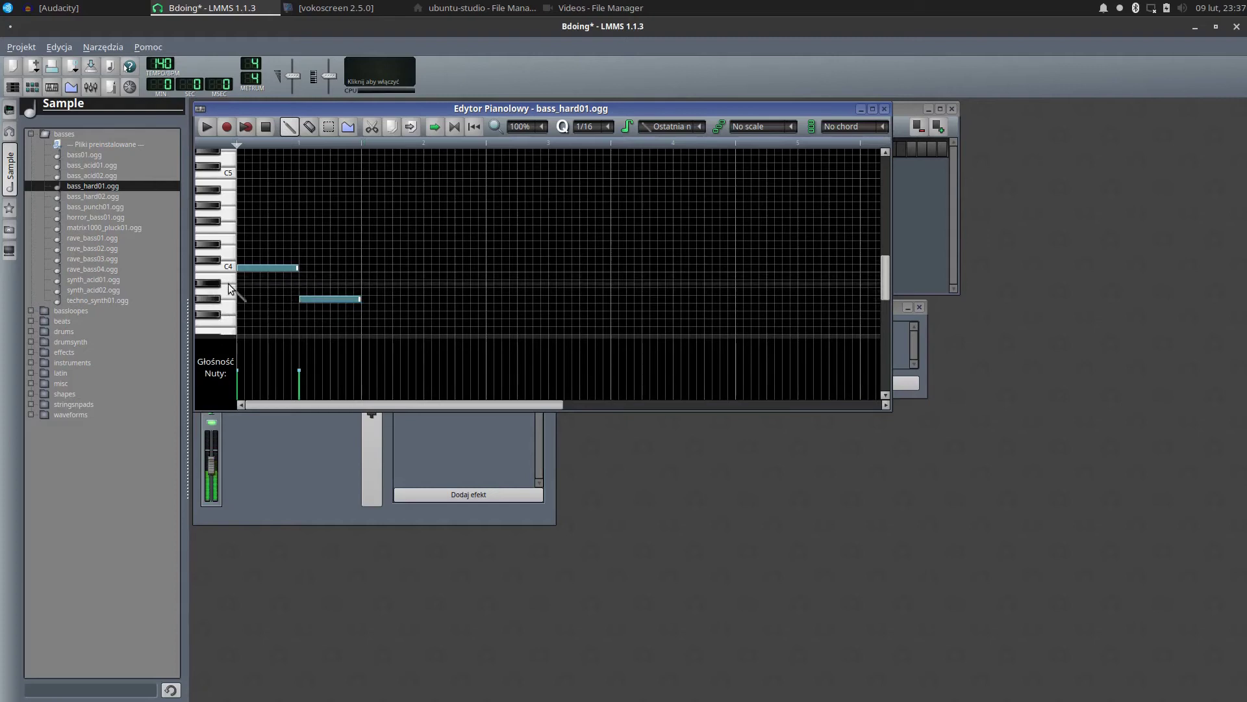
pyautogui.click(228, 287)
pyautogui.click(228, 288)
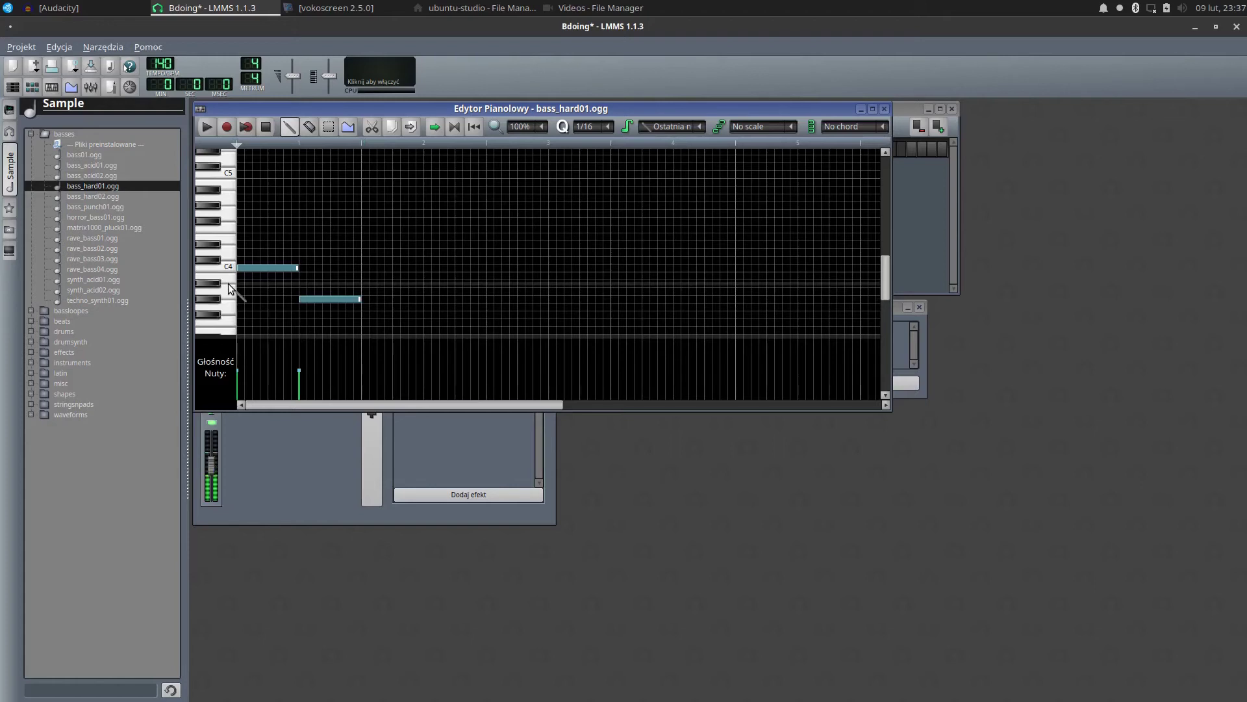
pyautogui.click(361, 284)
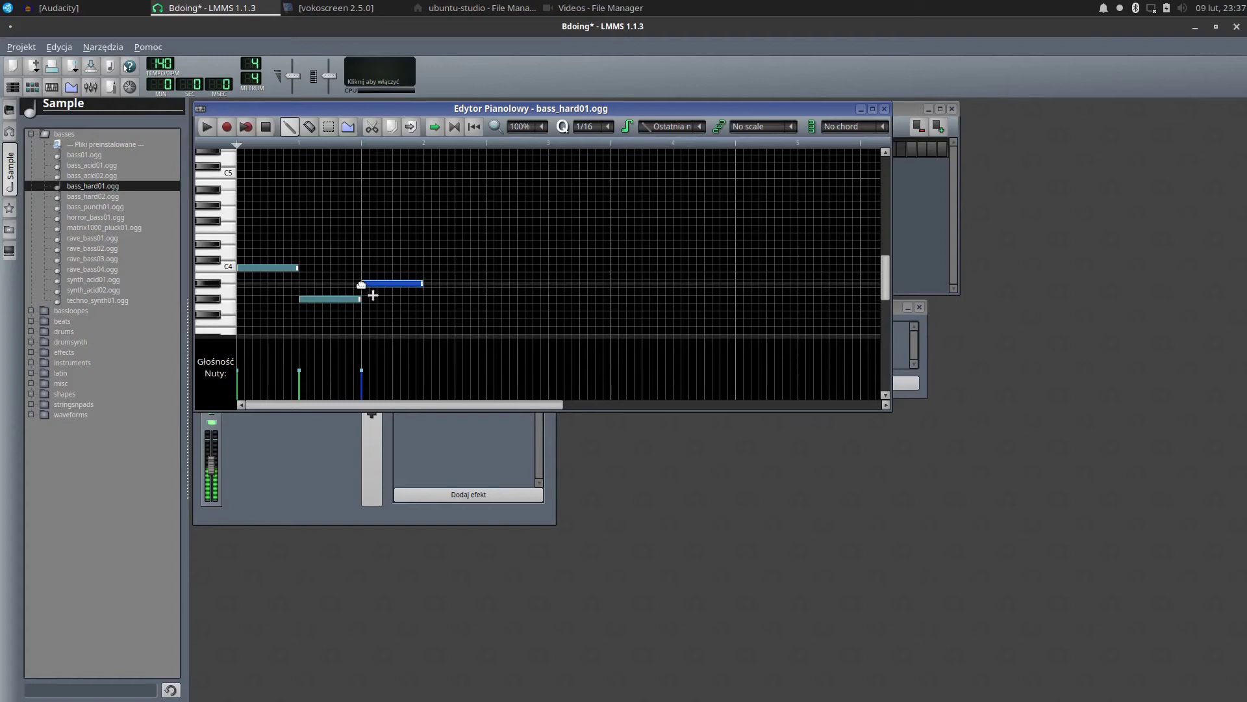
pyautogui.click(426, 269)
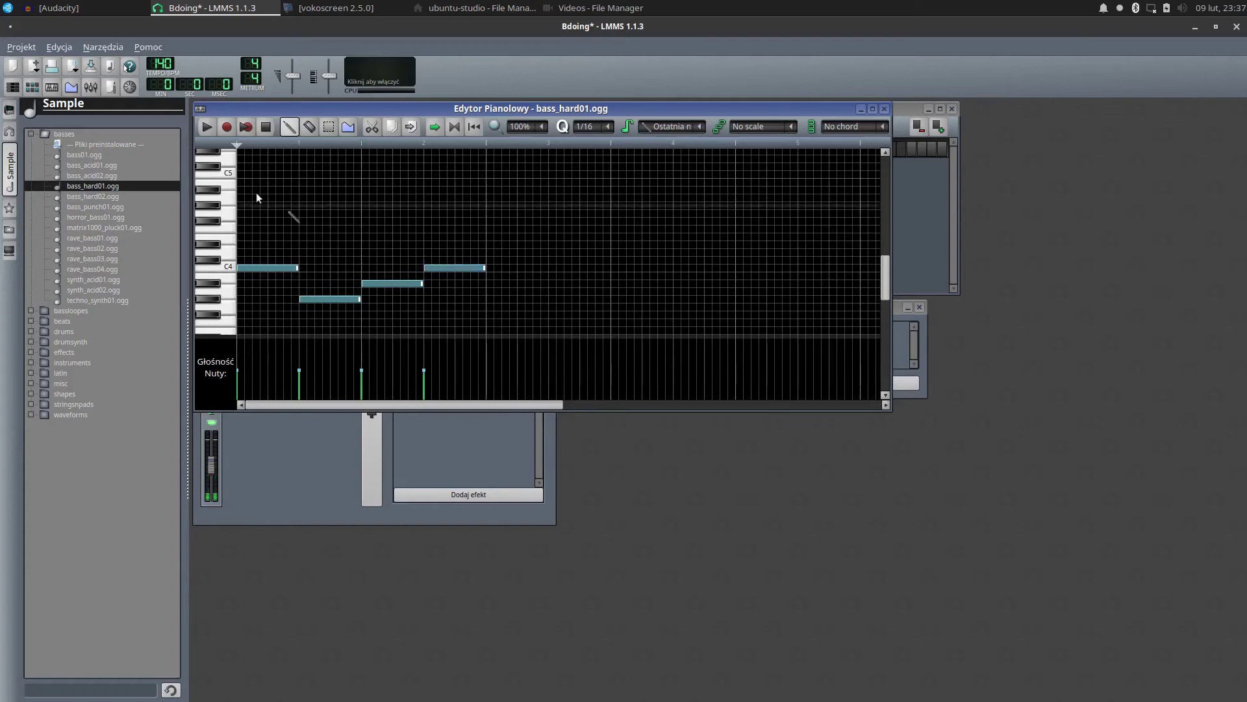
# Play back the four-note bass pattern, stop it and close the piano roll
pyautogui.click(206, 127)
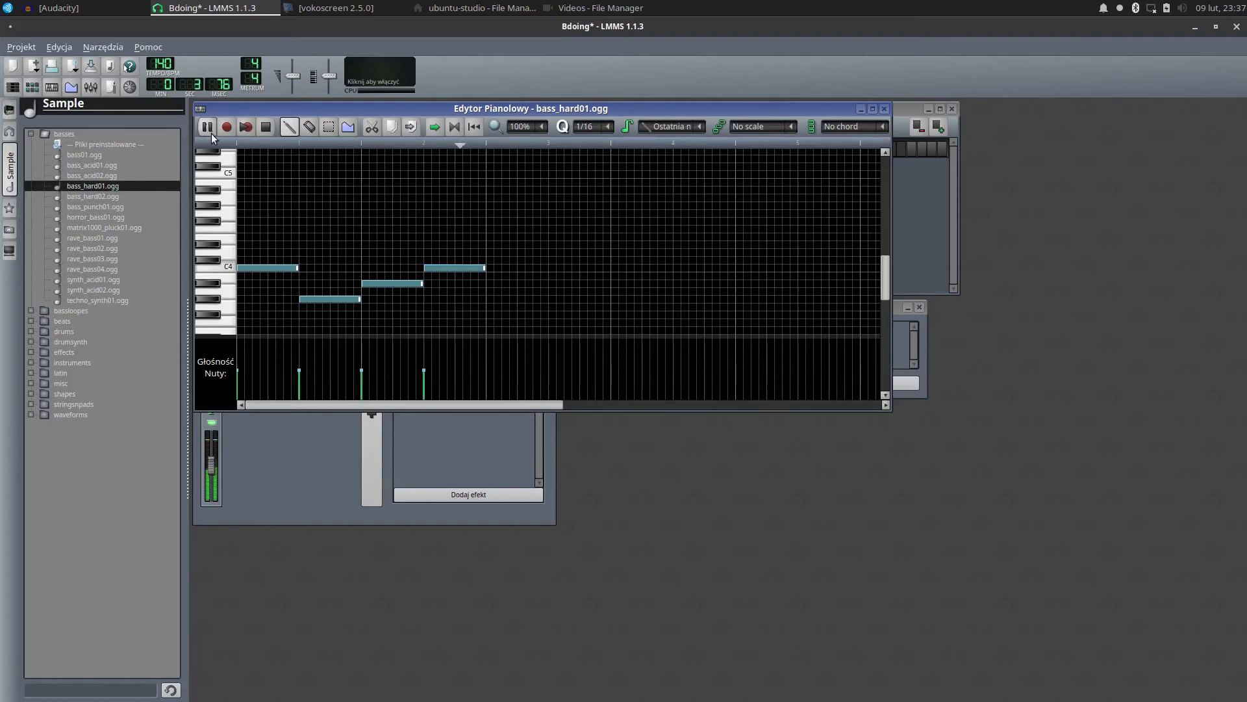
pyautogui.click(265, 128)
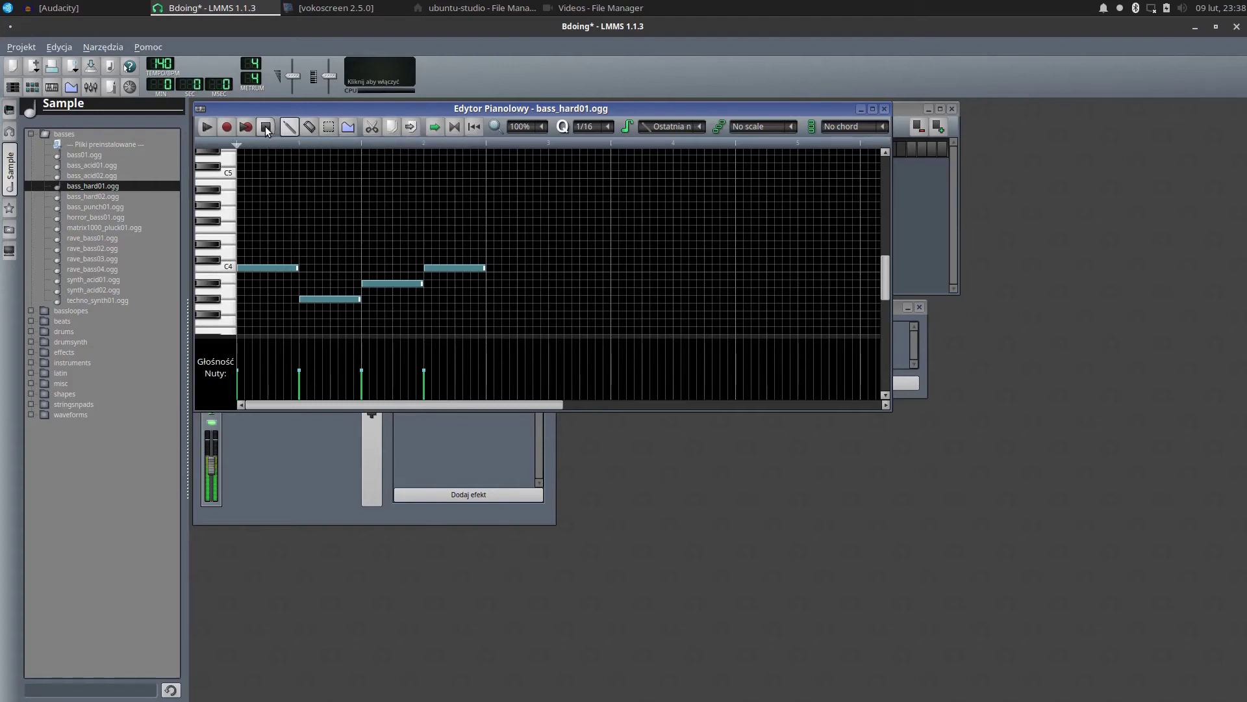
pyautogui.click(884, 109)
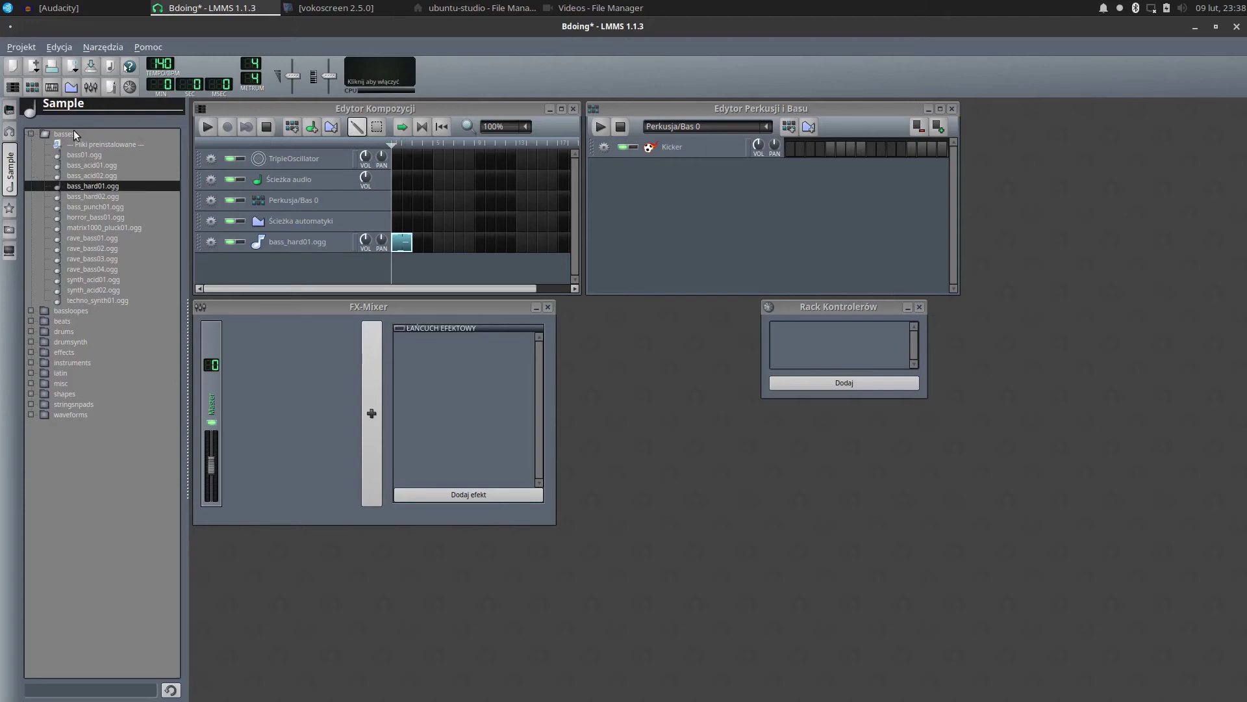
# Switch to the file manager, go to Documents and try to move Bdoing.ogg into the LMMS basses sample folder
pyautogui.rightClick(291, 63)
pyautogui.click(495, 9)
pyautogui.click(495, 9)
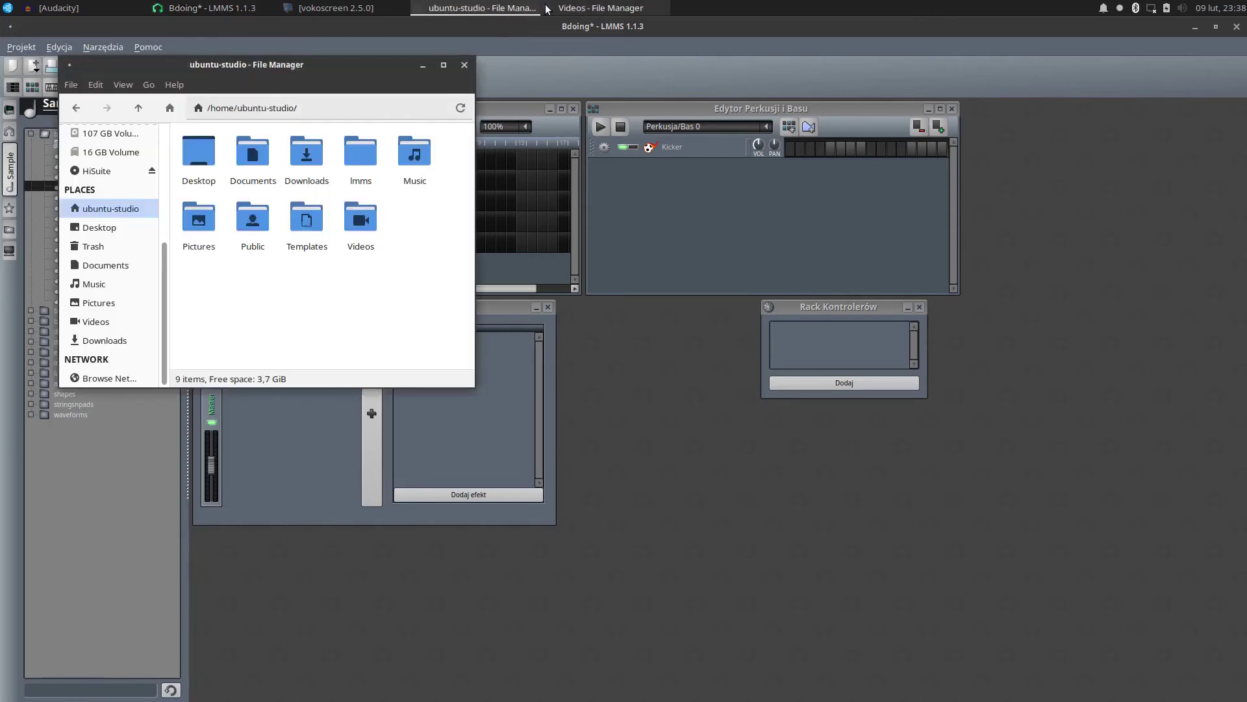
pyautogui.click(361, 143)
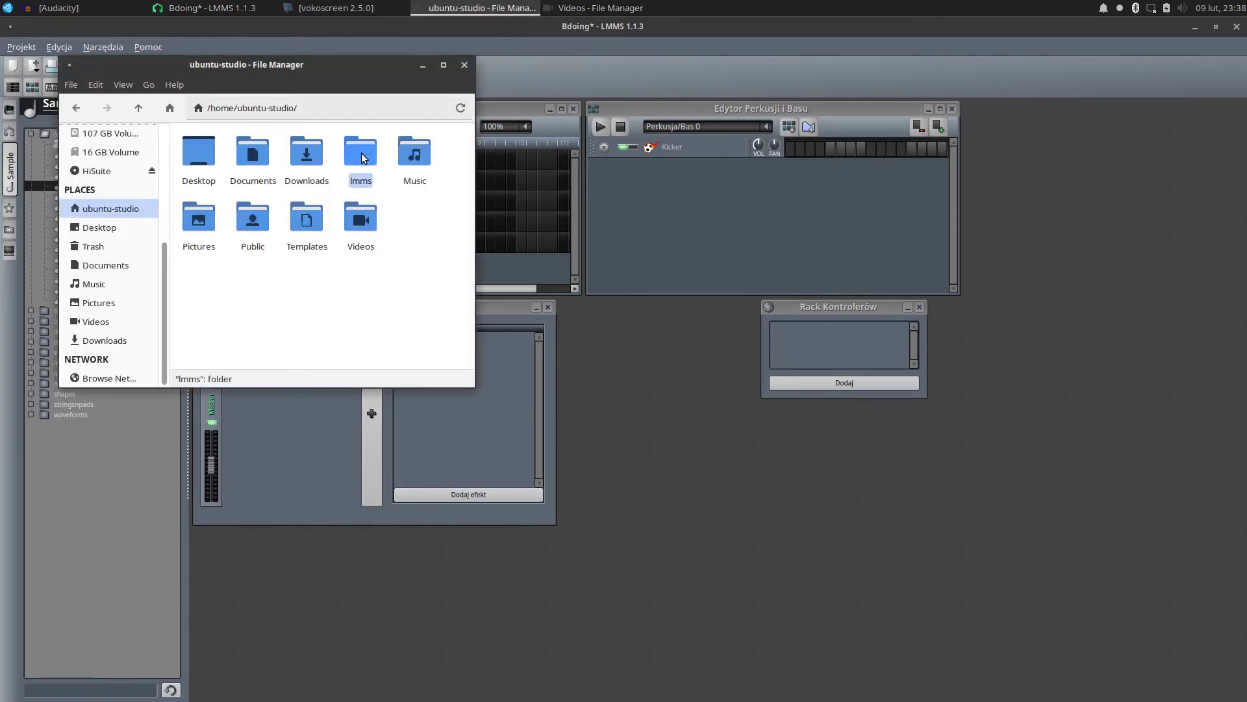
pyautogui.doubleClick(260, 144)
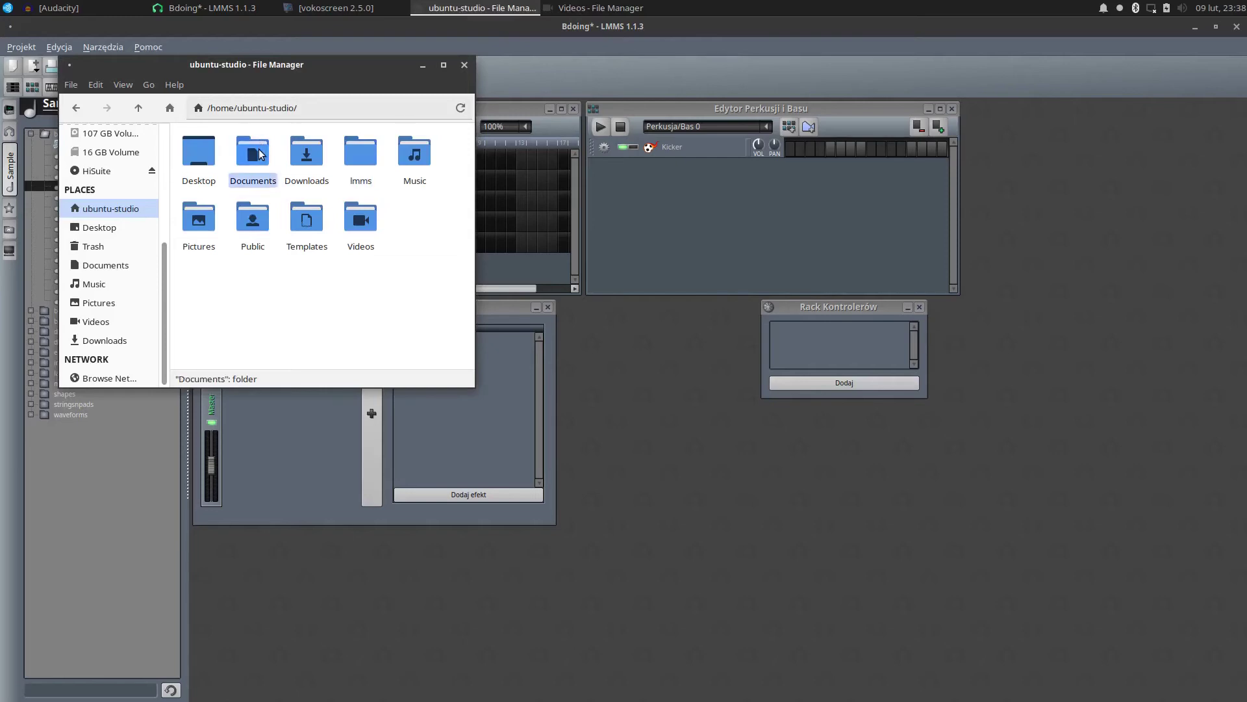
pyautogui.moveTo(232, 72); pyautogui.dragTo(470, 98)
pyautogui.moveTo(446, 175); pyautogui.dragTo(87, 298)
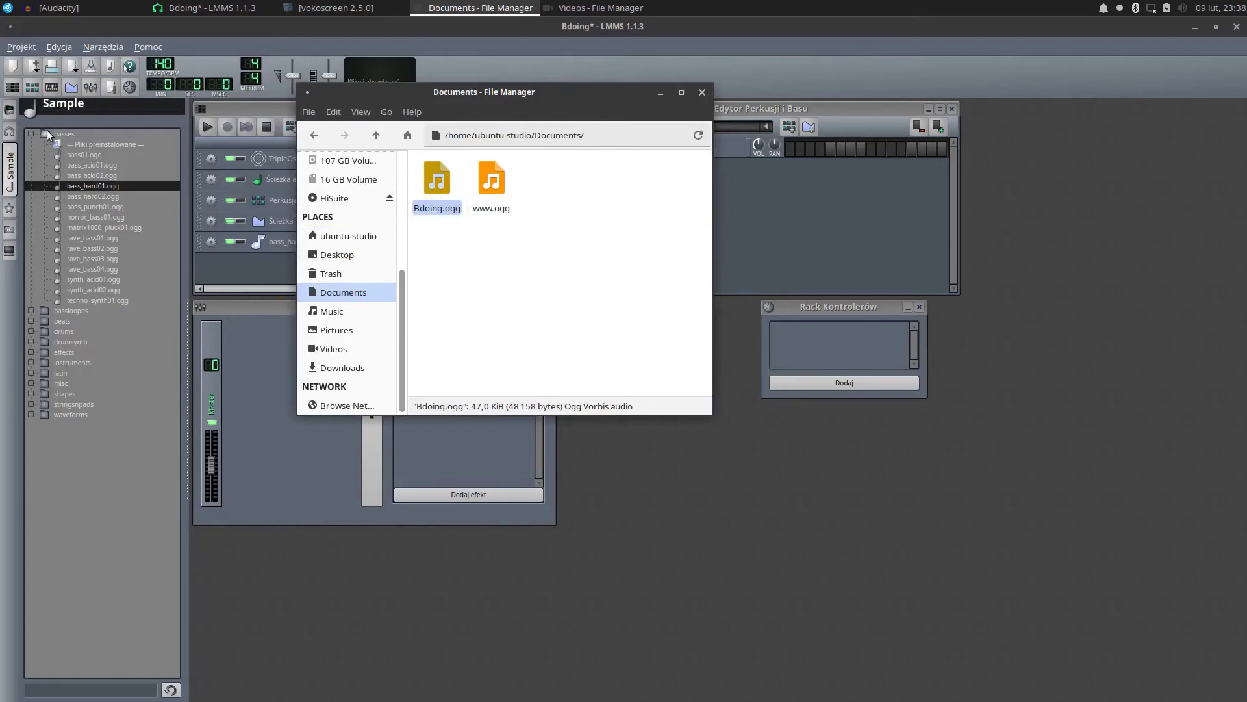
# Request opening another project, save the modified Bdoing project and cancel the file selection
pyautogui.click(17, 52)
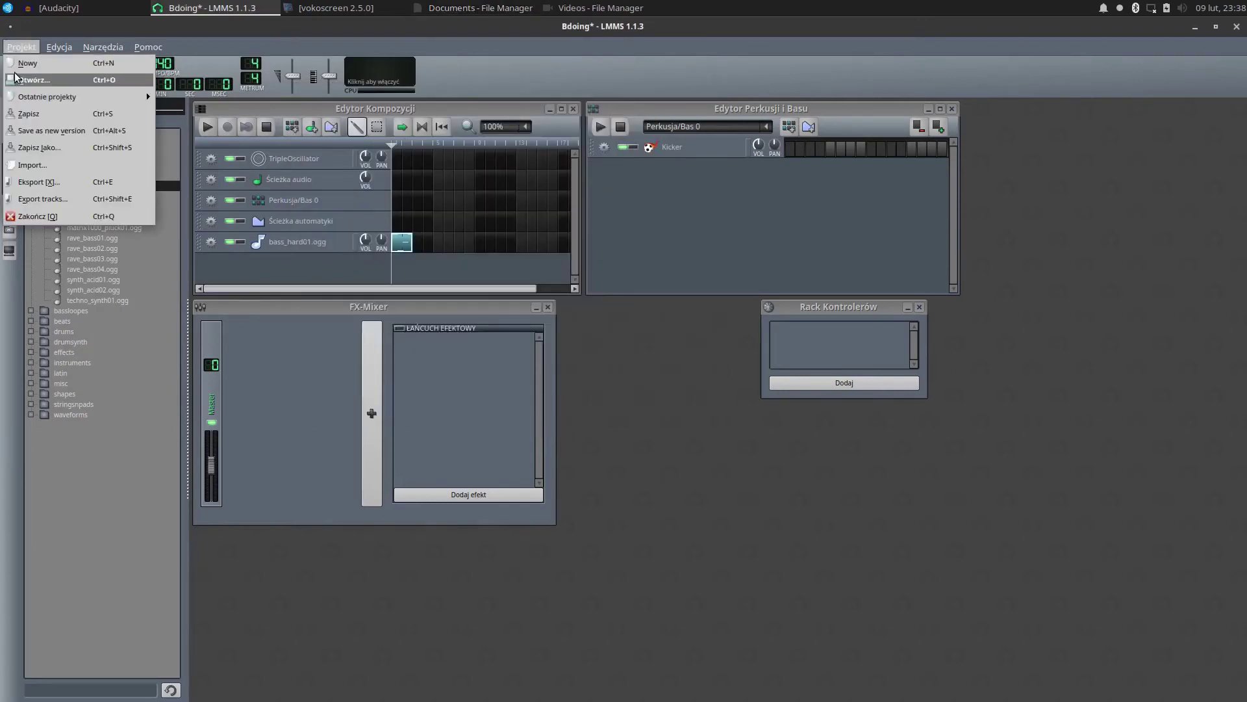
pyautogui.click(14, 81)
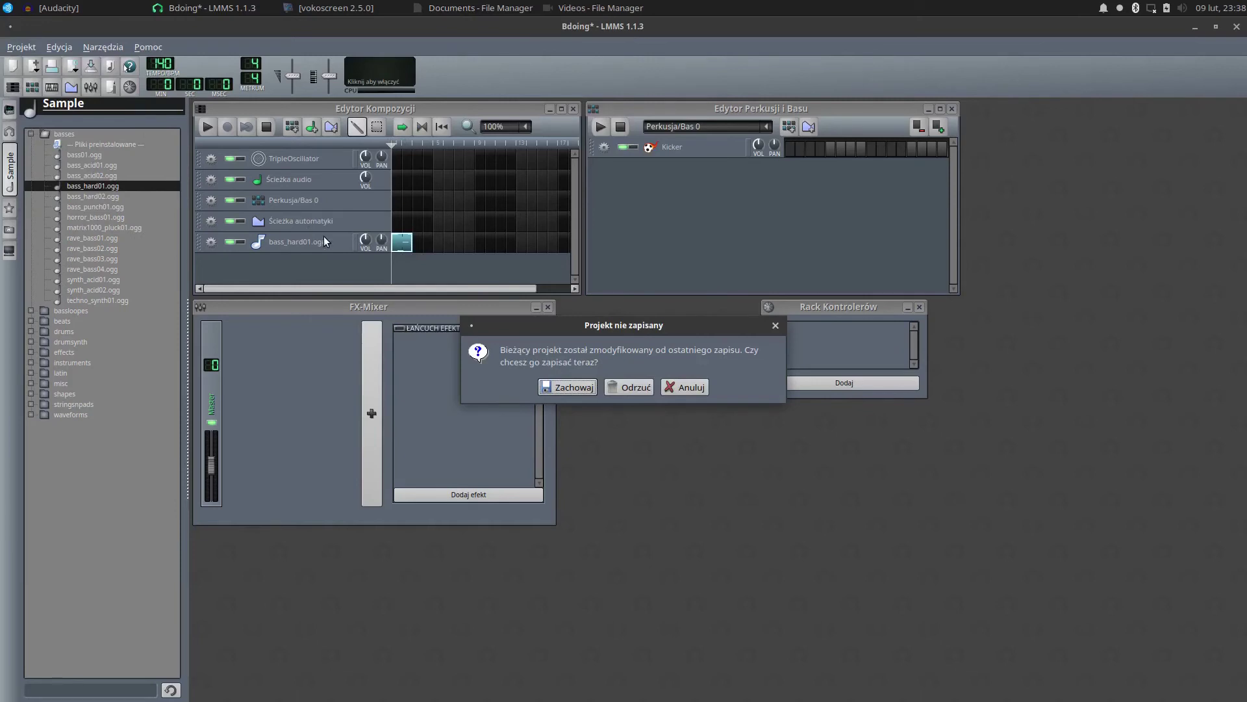
pyautogui.click(589, 387)
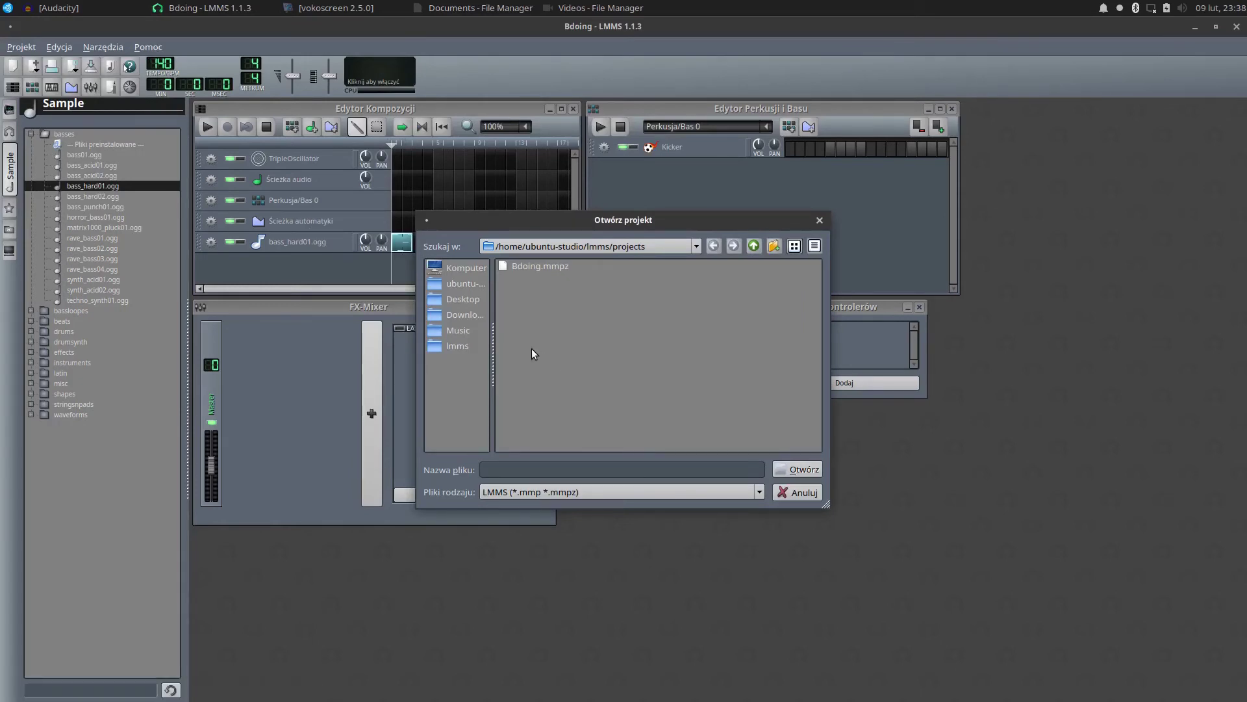
pyautogui.click(820, 220)
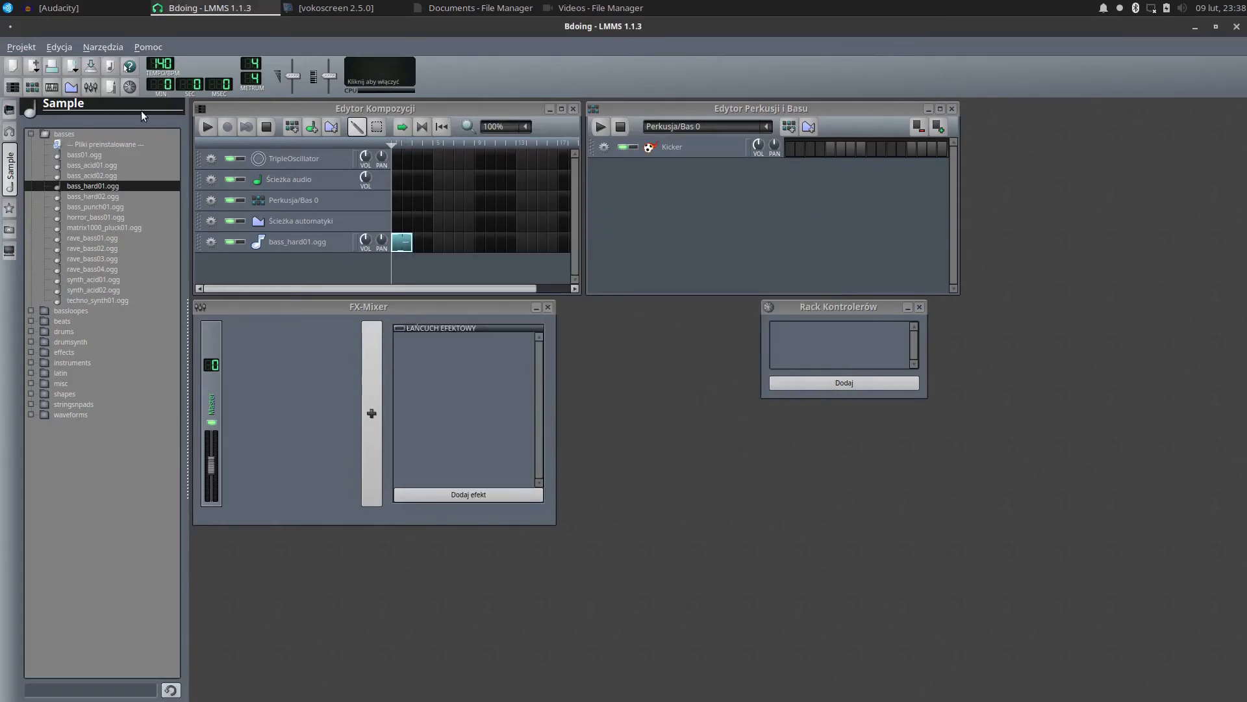
pyautogui.click(27, 48)
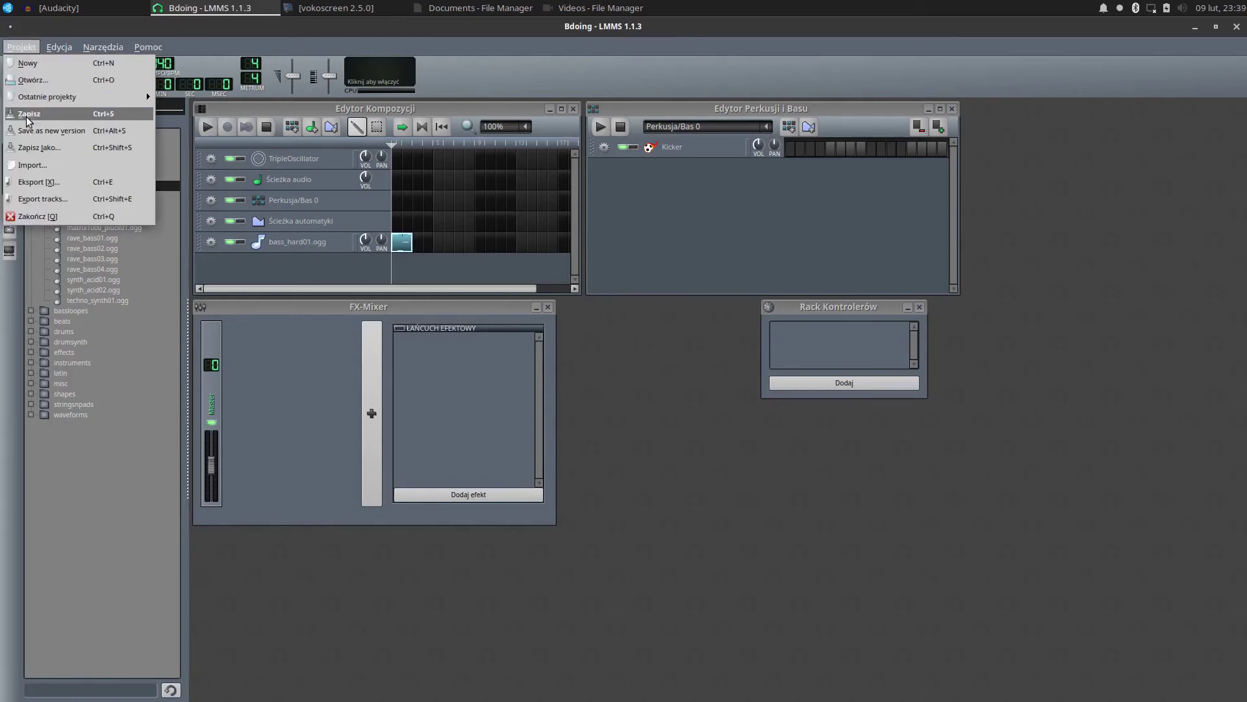
pyautogui.click(28, 166)
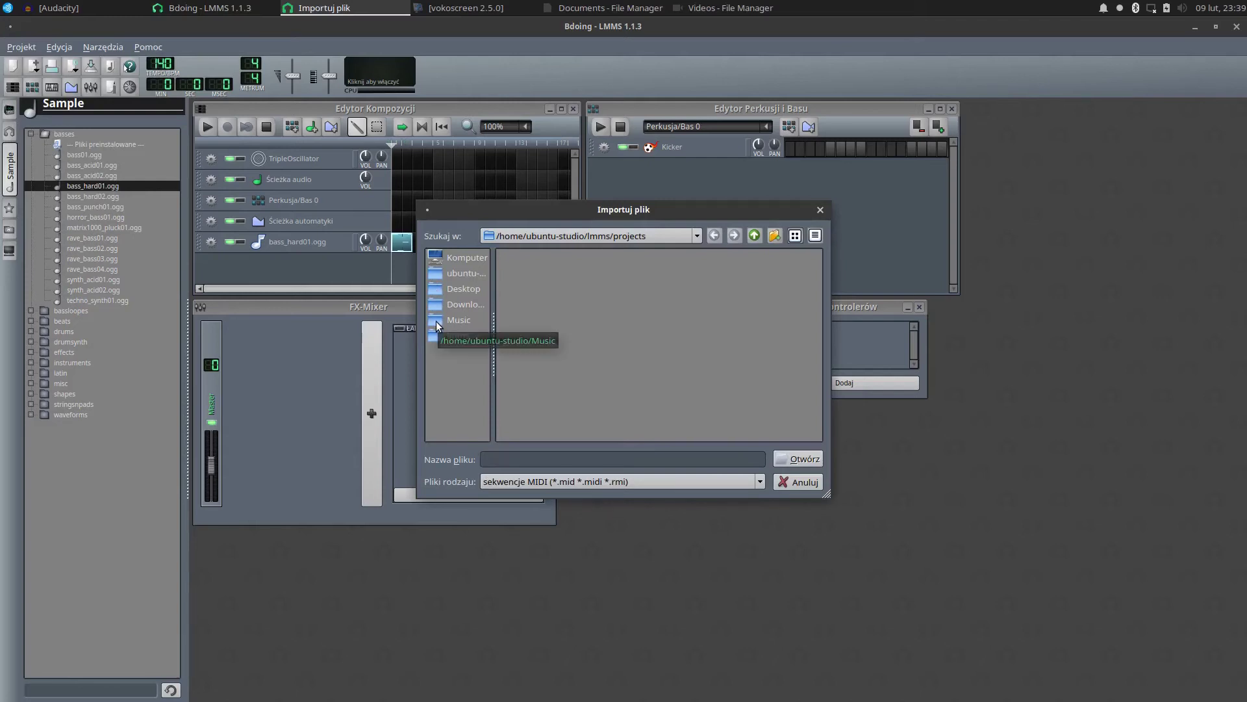
pyautogui.click(440, 275)
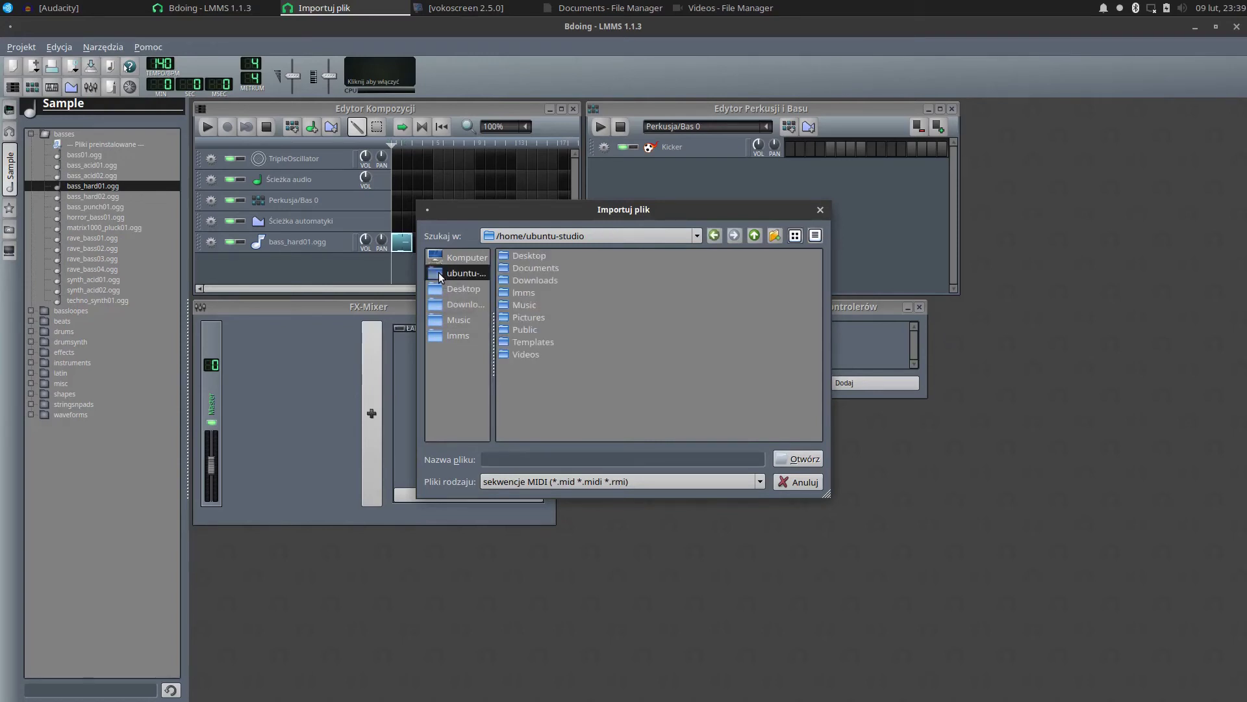
pyautogui.doubleClick(506, 269)
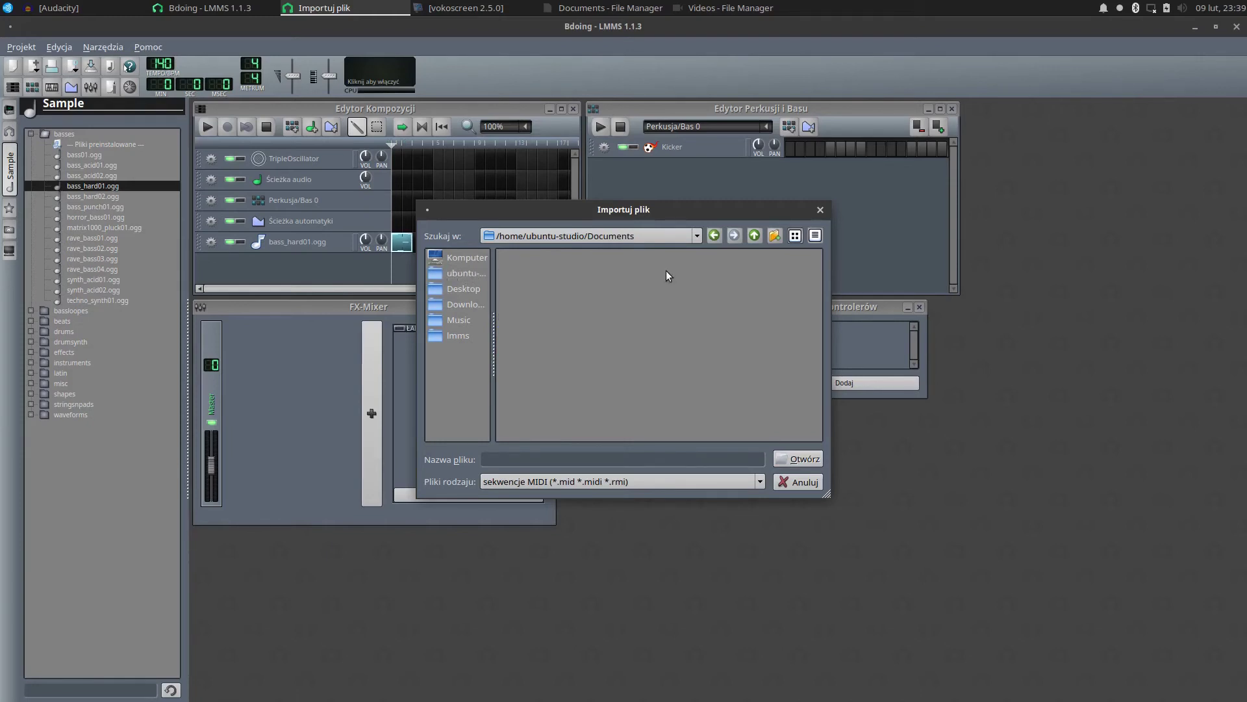
pyautogui.click(820, 210)
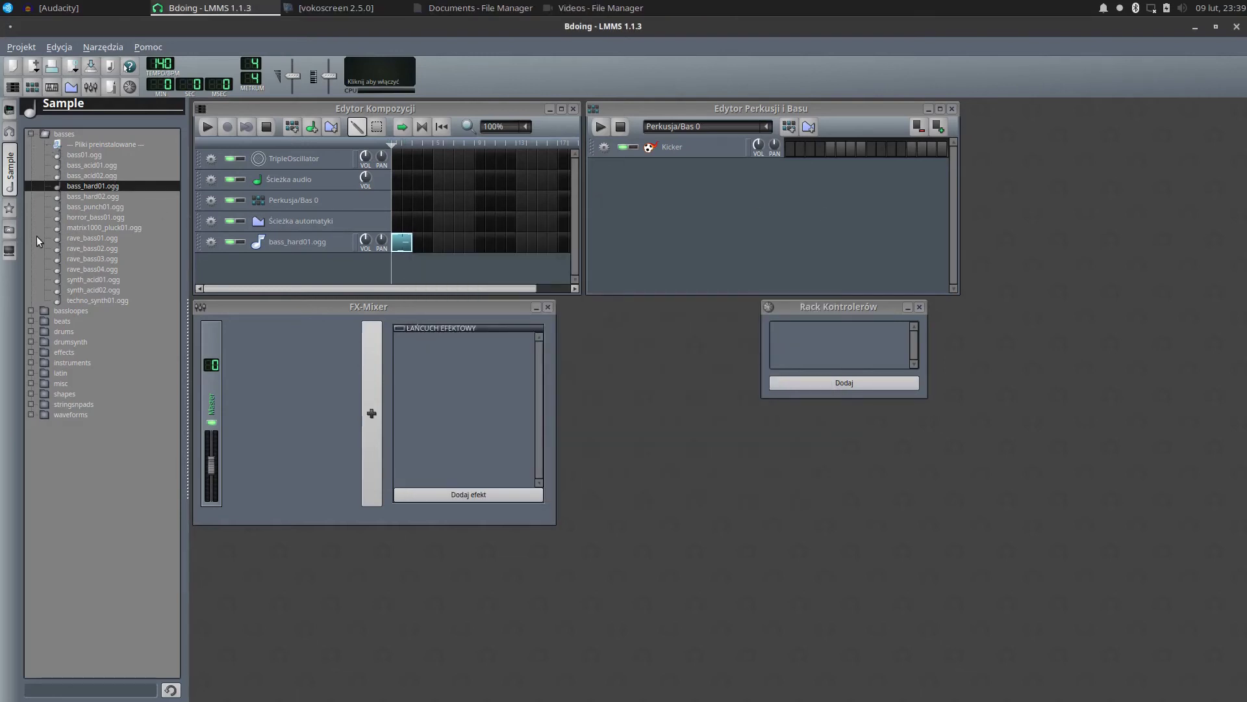
pyautogui.click(8, 133)
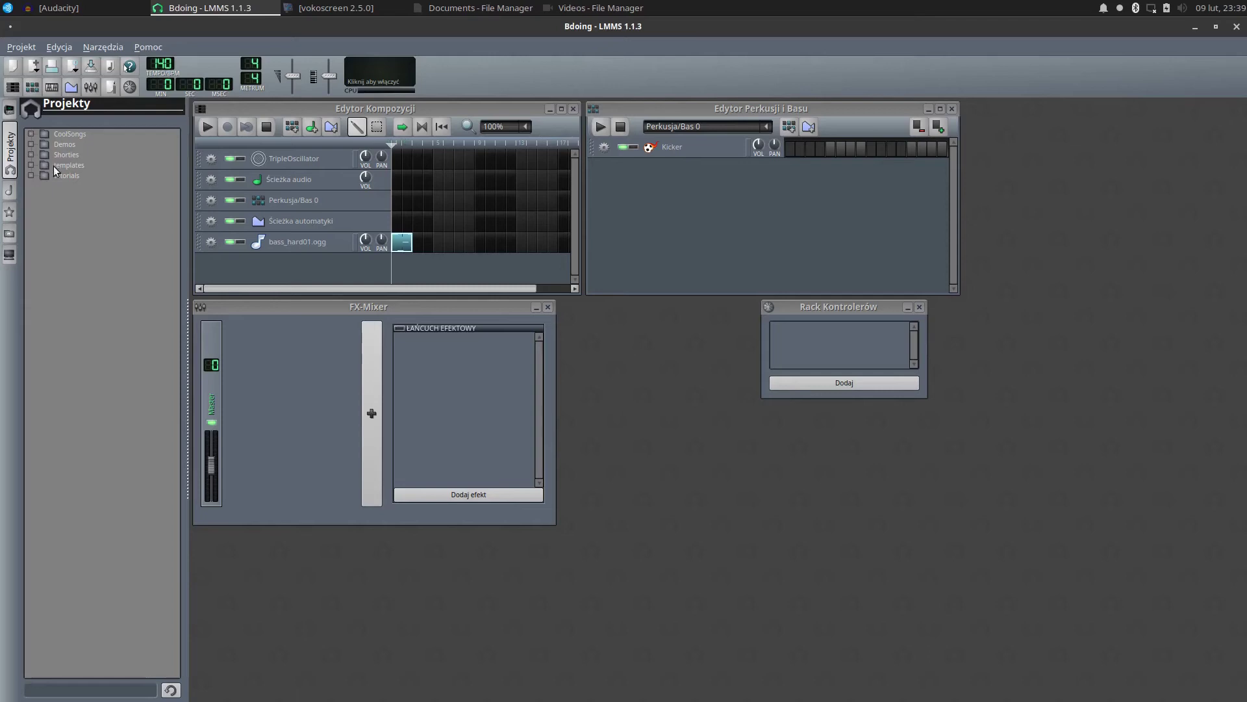
pyautogui.click(10, 192)
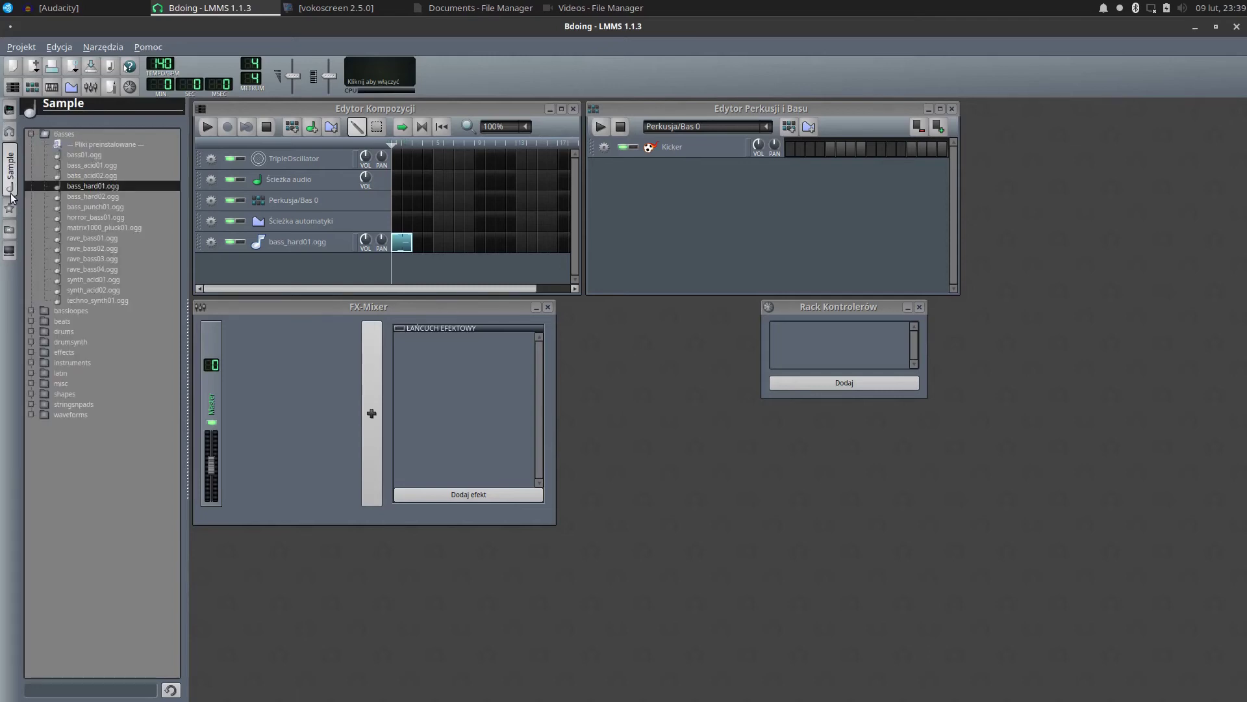
pyautogui.click(16, 234)
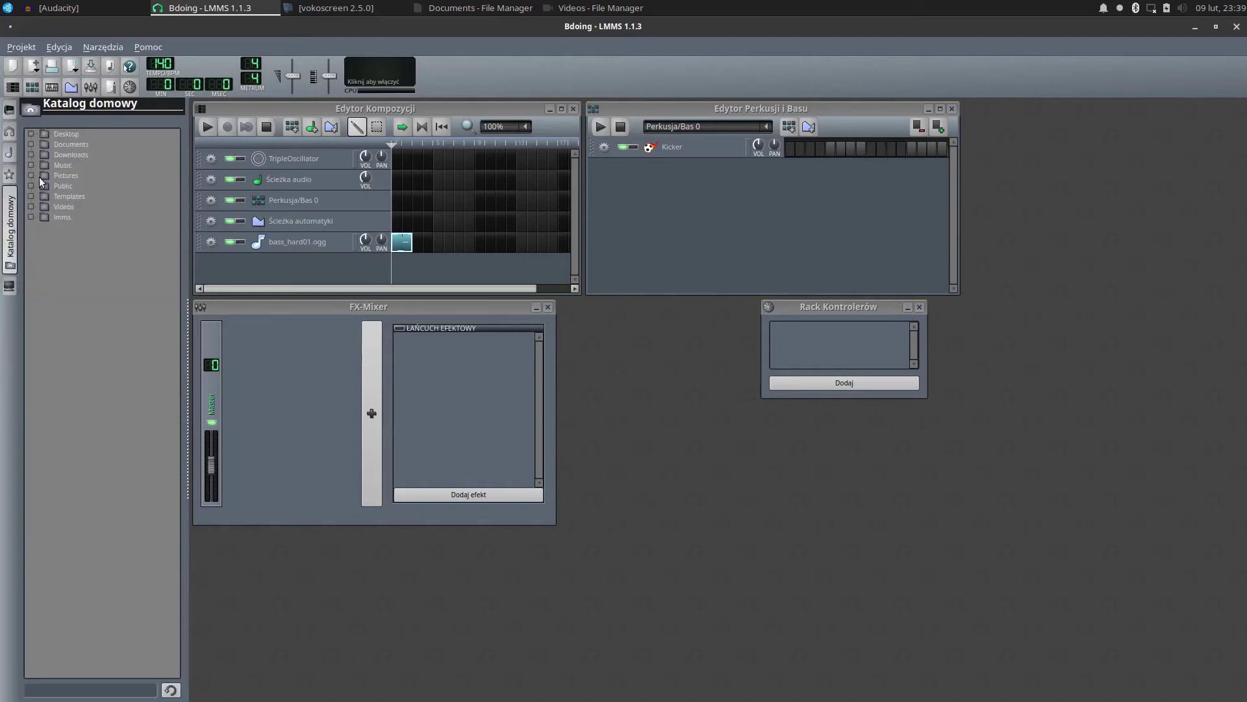
pyautogui.click(31, 144)
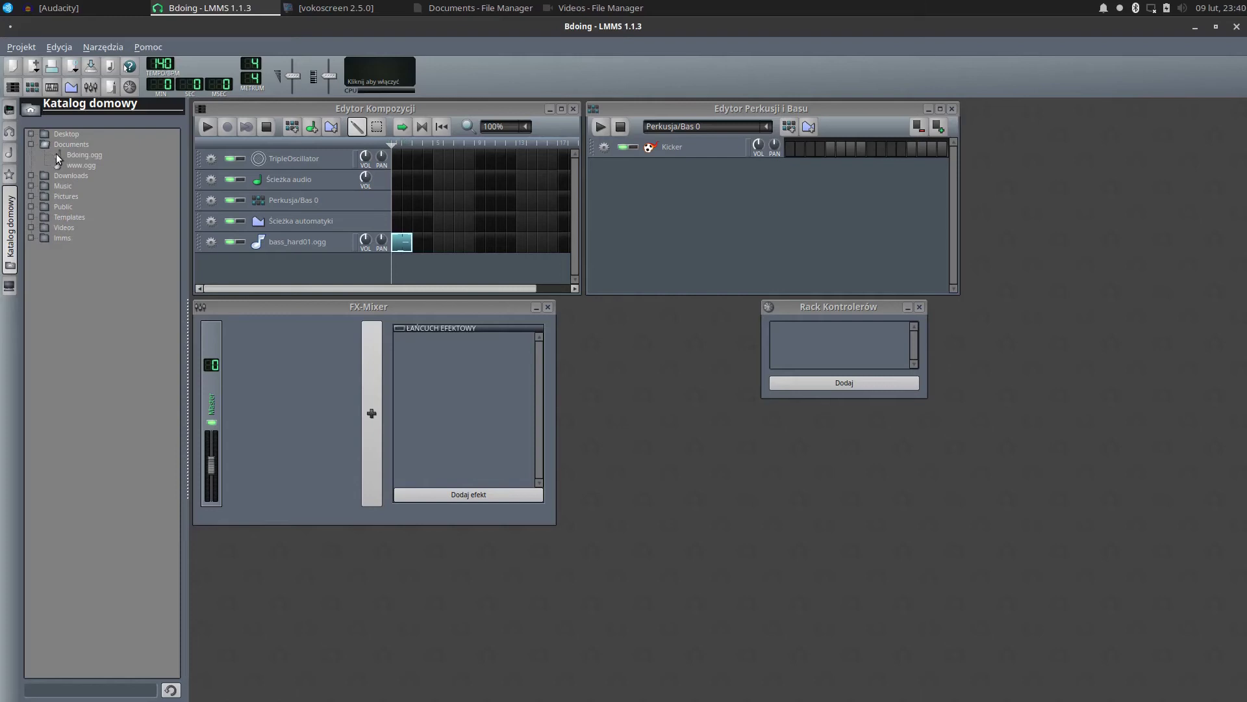
pyautogui.click(56, 154)
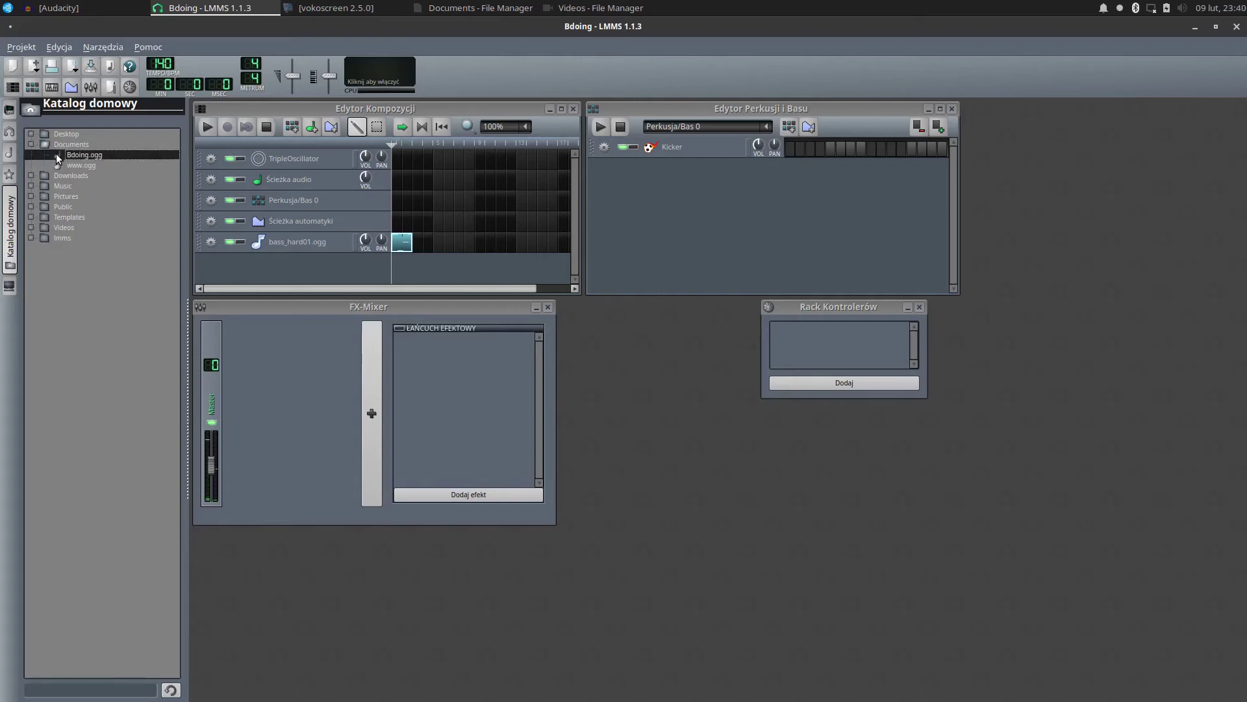
pyautogui.click(56, 166)
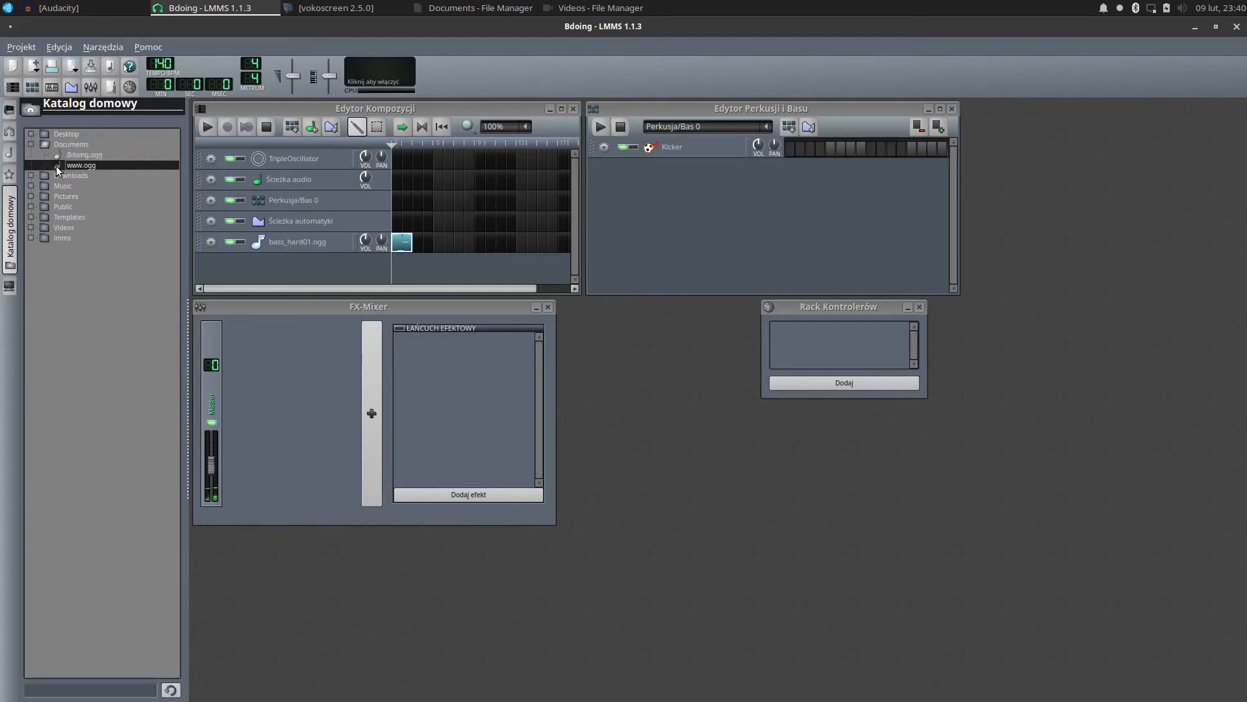
pyautogui.moveTo(57, 170); pyautogui.dragTo(234, 270)
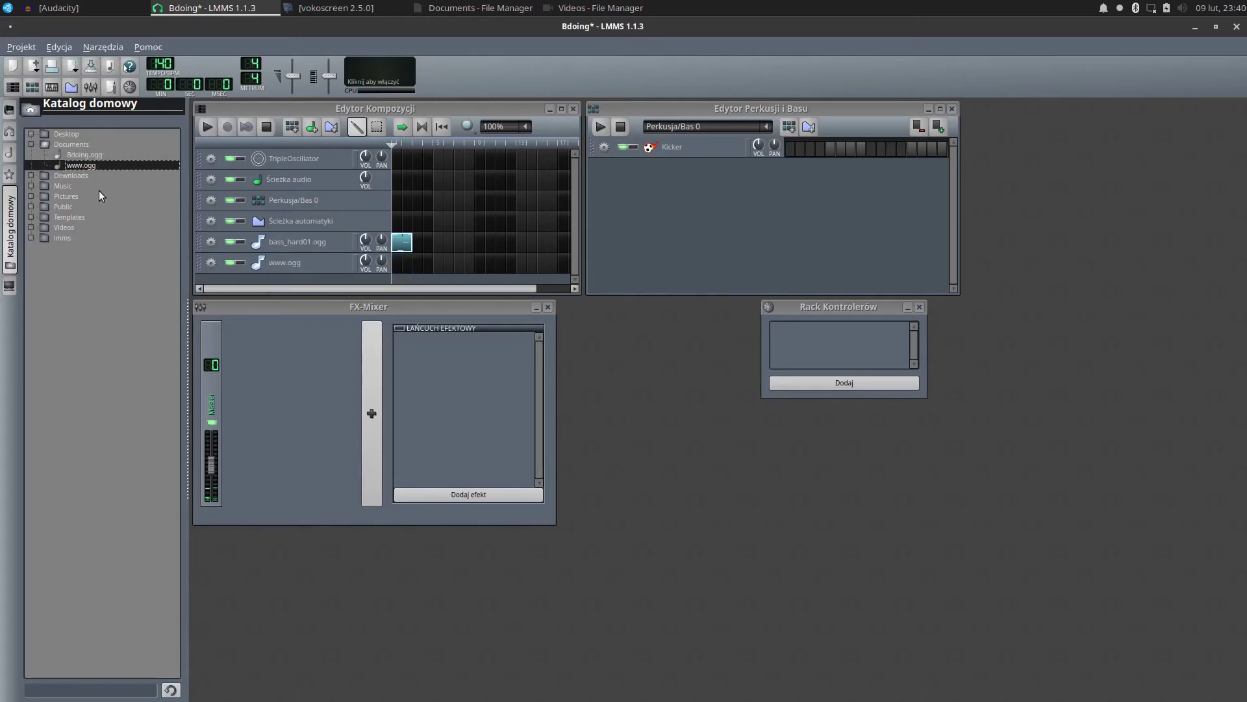
pyautogui.click(56, 154)
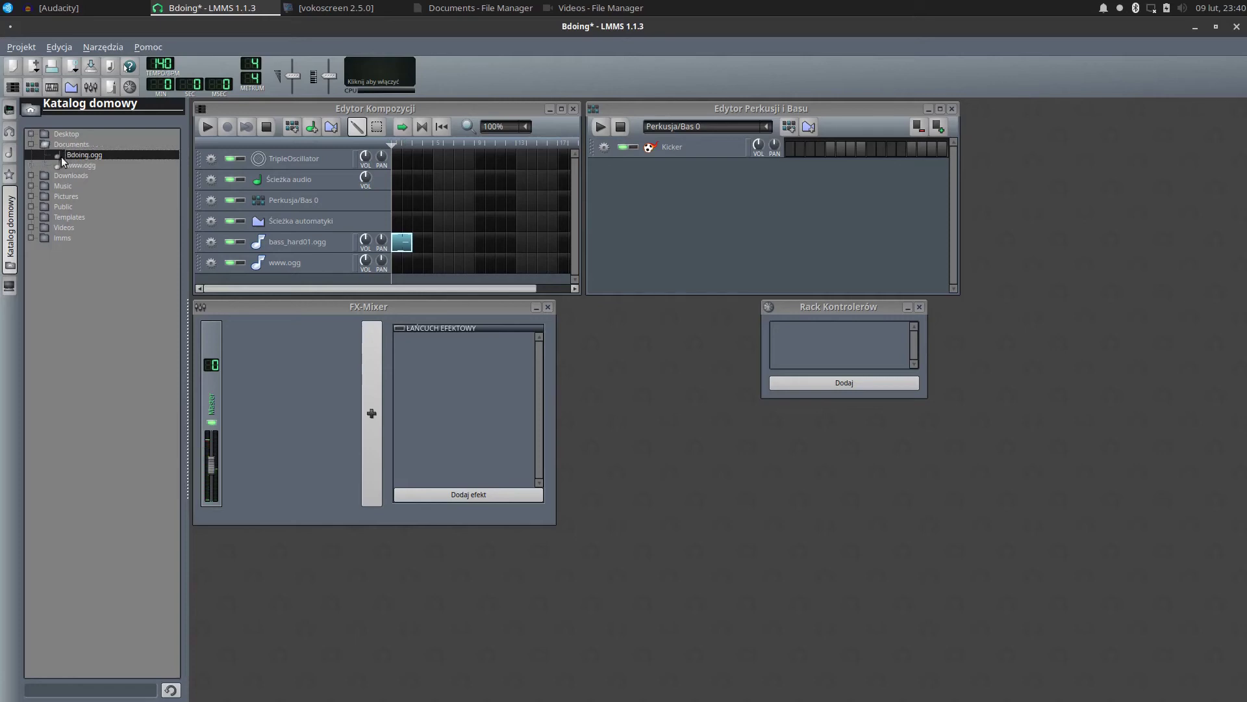
pyautogui.moveTo(430, 309); pyautogui.dragTo(432, 380)
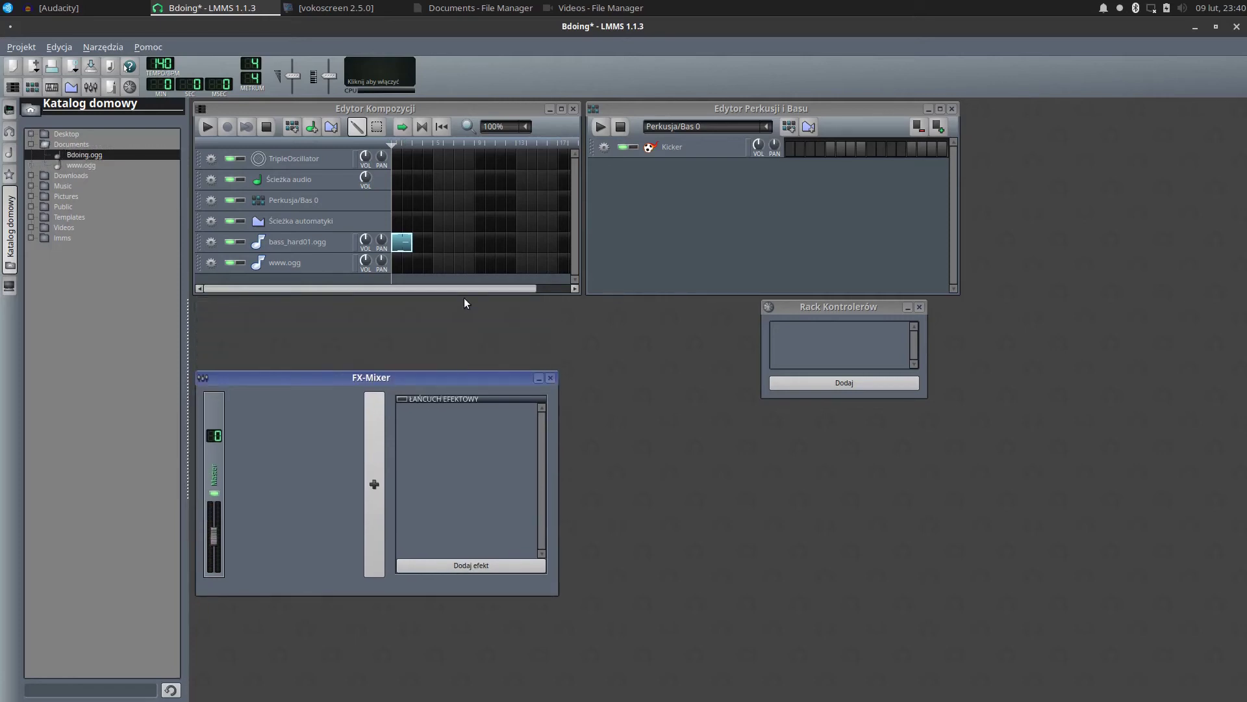
pyautogui.moveTo(464, 293); pyautogui.dragTo(468, 358)
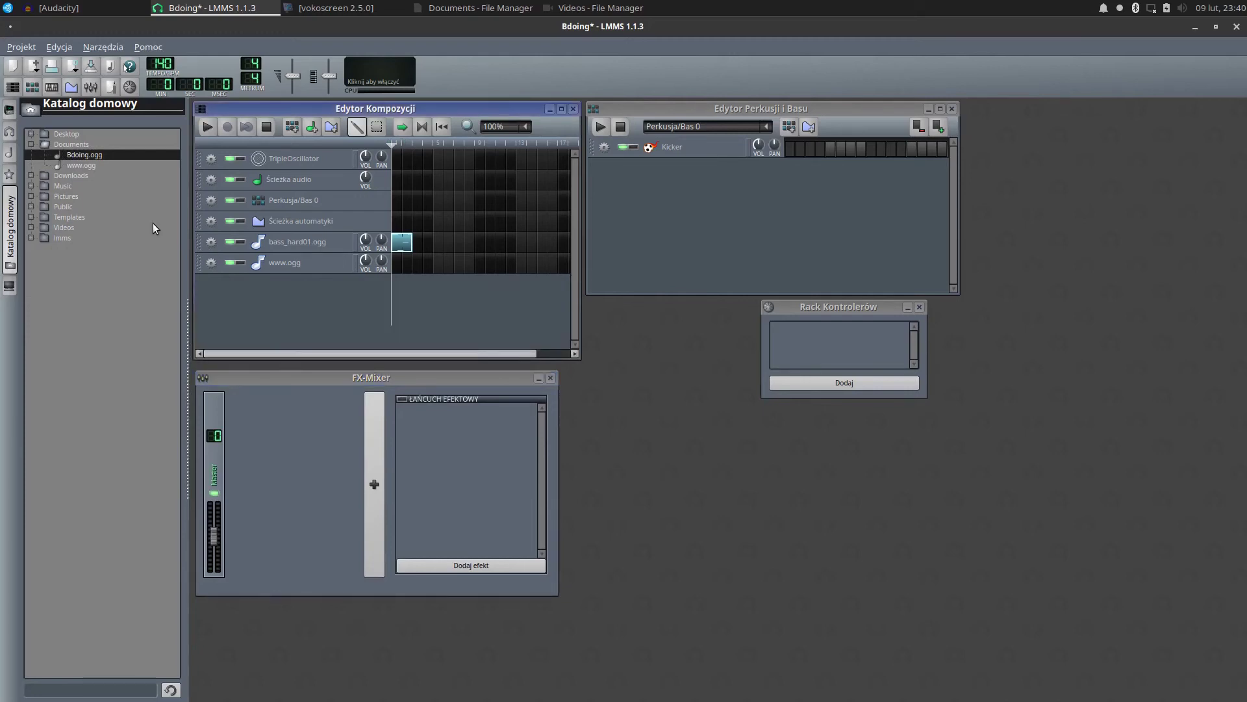
pyautogui.moveTo(56, 156); pyautogui.dragTo(268, 299)
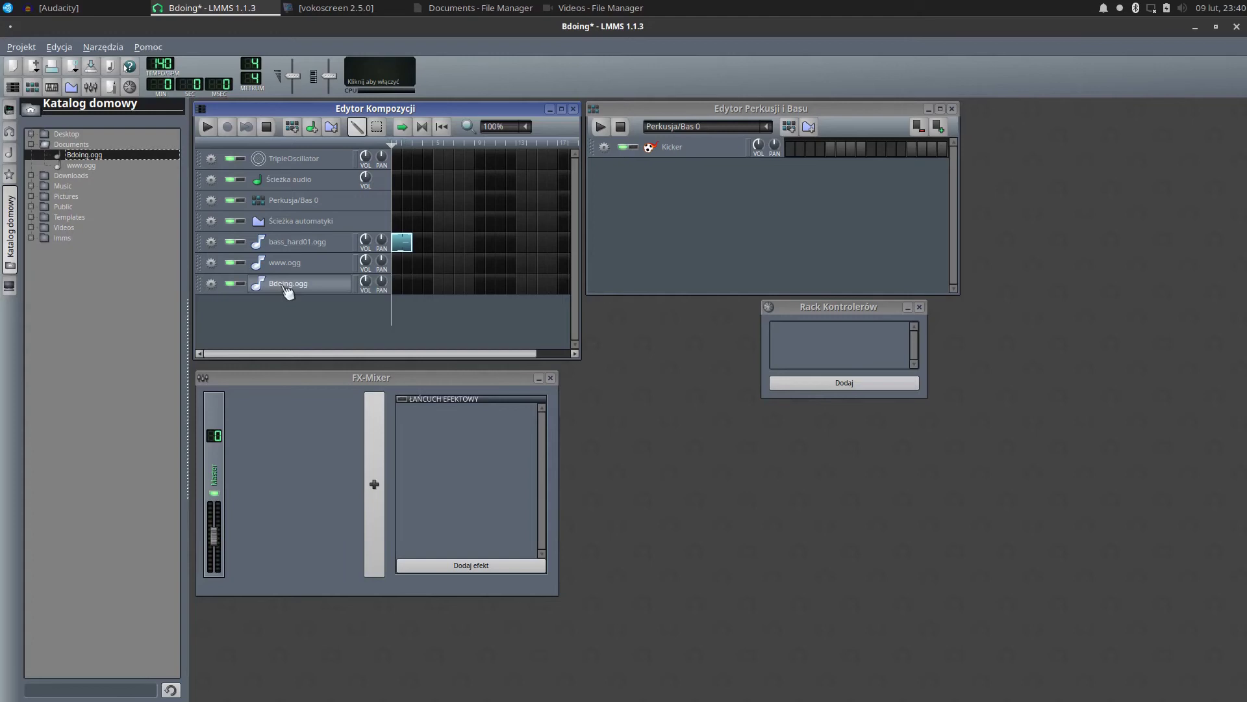
# Open the first Bdoing.ogg pattern in the piano roll, try some keys and place a half-bar G4 note at its start
pyautogui.doubleClick(403, 290)
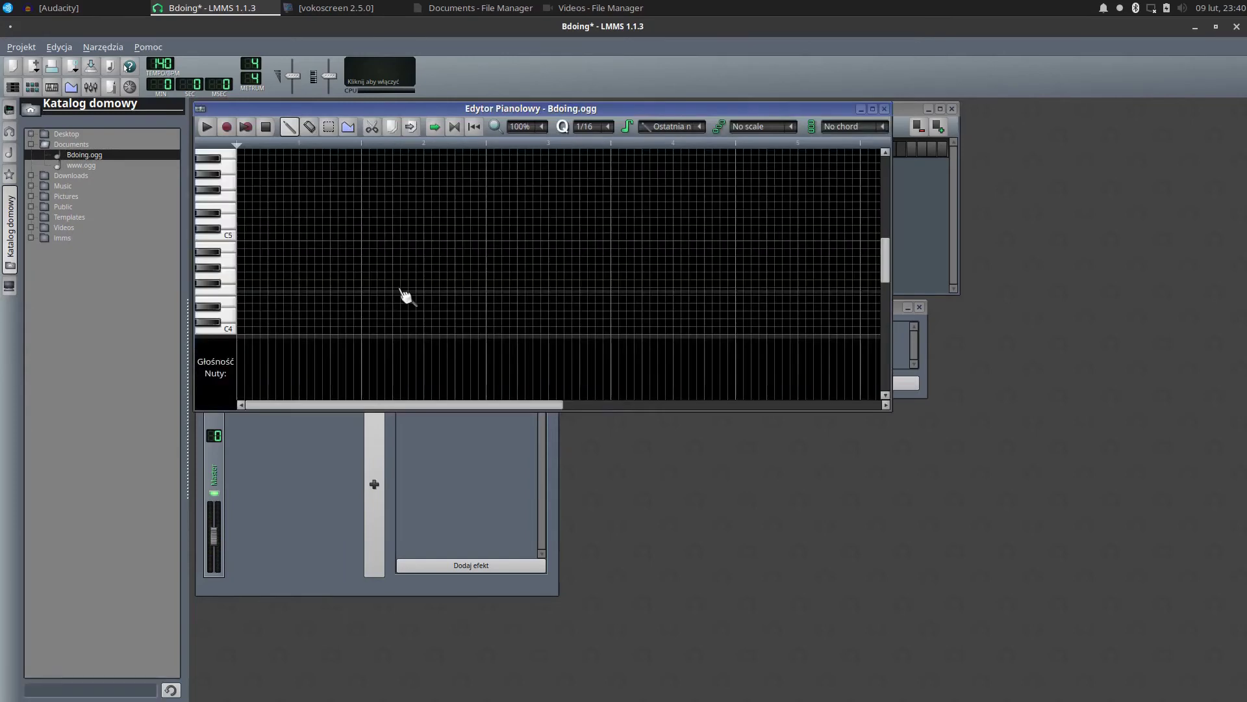
pyautogui.click(215, 256)
pyautogui.click(220, 263)
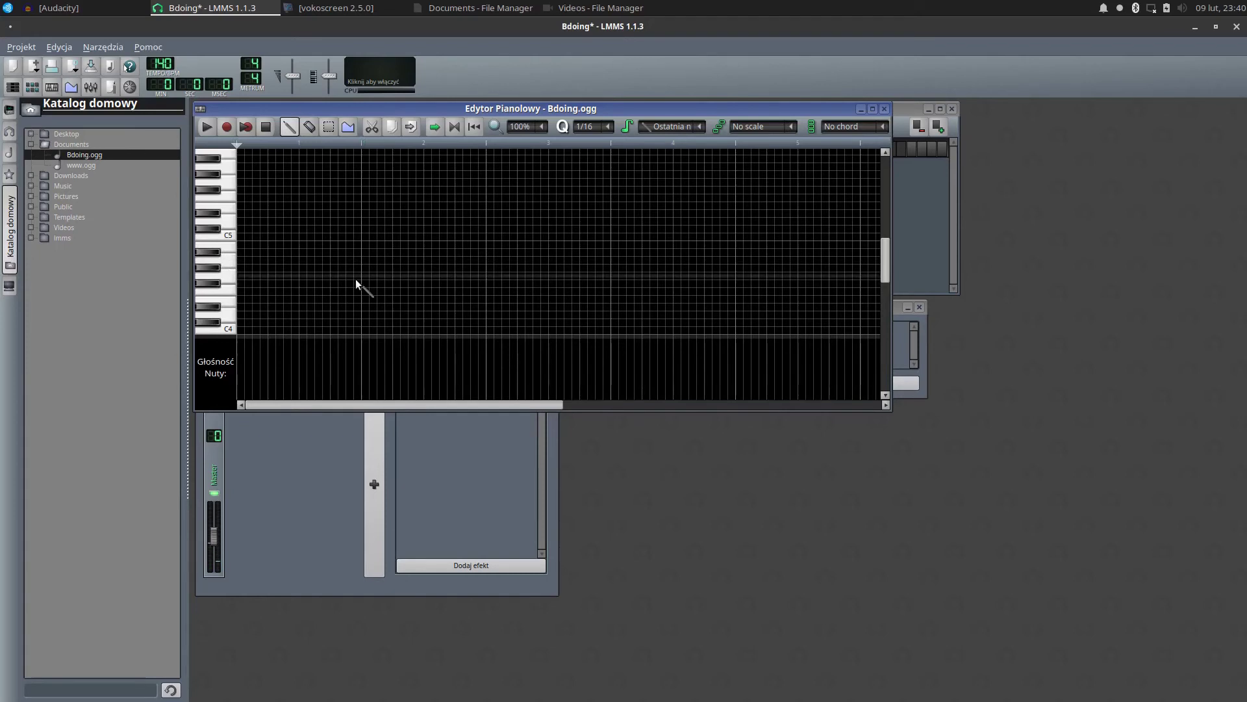
pyautogui.click(247, 277)
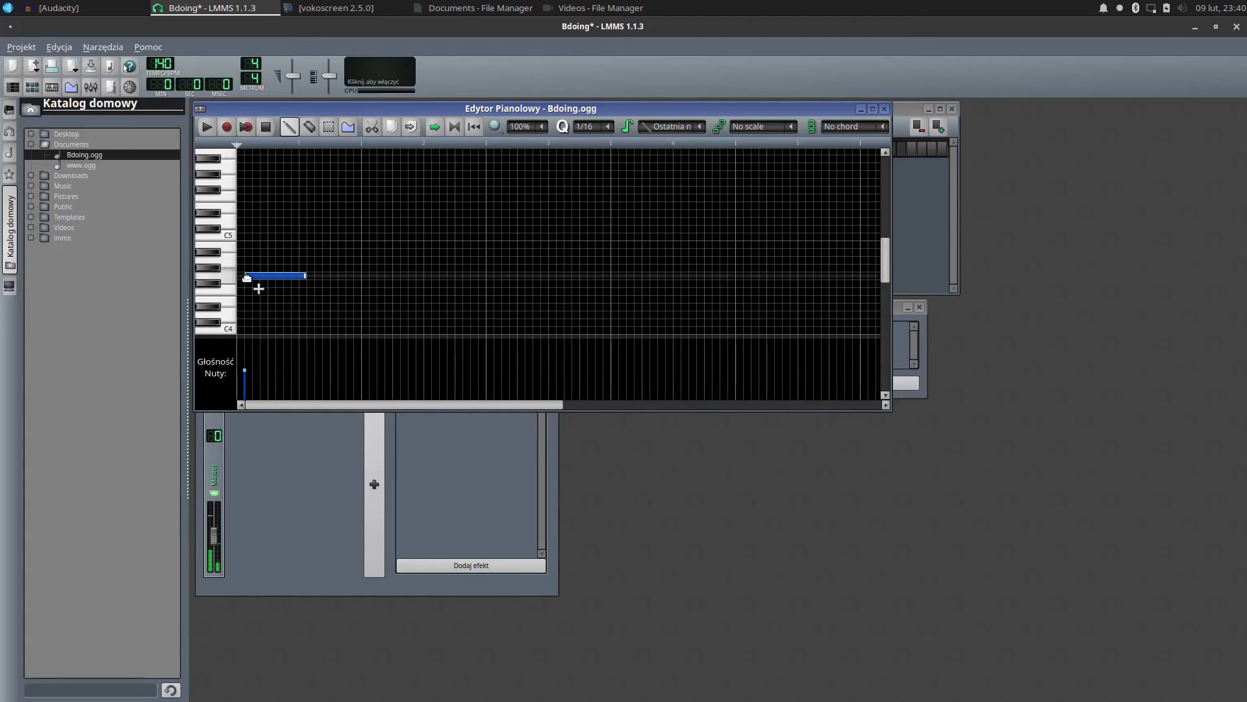
pyautogui.moveTo(247, 279)
pyautogui.mouseDown()
pyautogui.moveTo(230, 283)
pyautogui.moveTo(231, 265)
pyautogui.moveTo(235, 280)
pyautogui.mouseUp()
# Add an F#4 note, shorten both notes to a quarter bar and place F#4 directly after G4
pyautogui.click(305, 284)
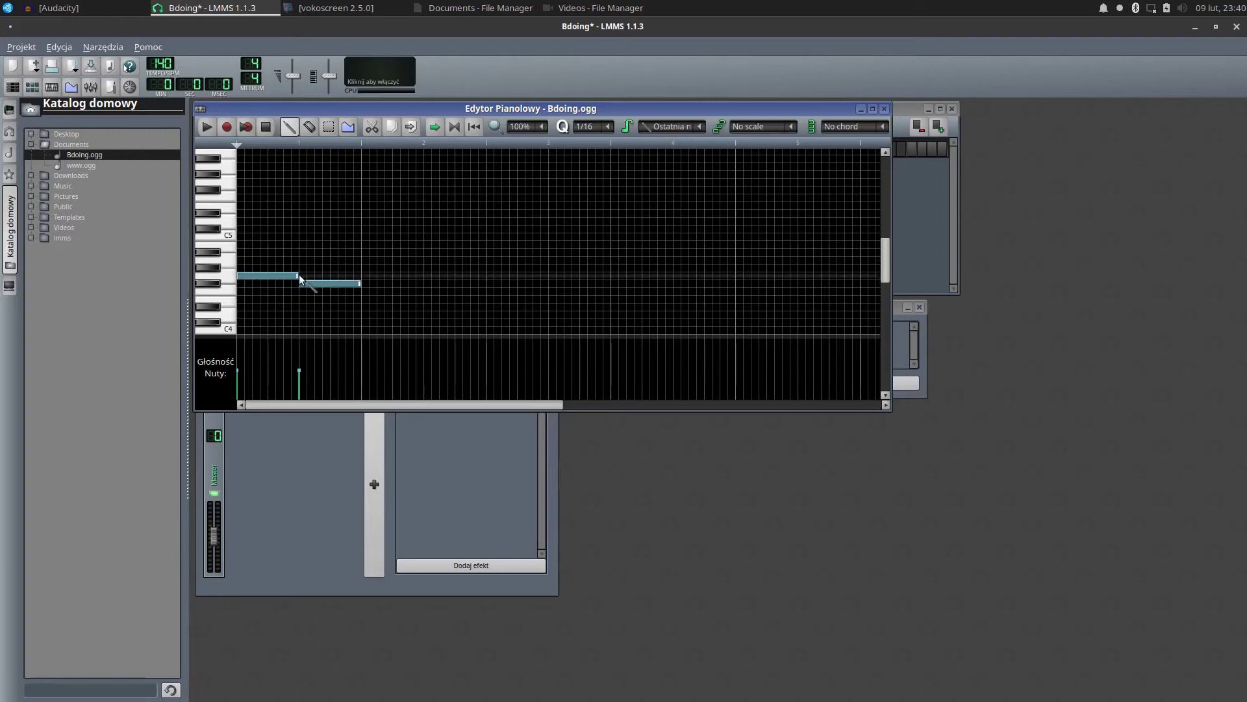
pyautogui.moveTo(298, 274); pyautogui.dragTo(264, 276)
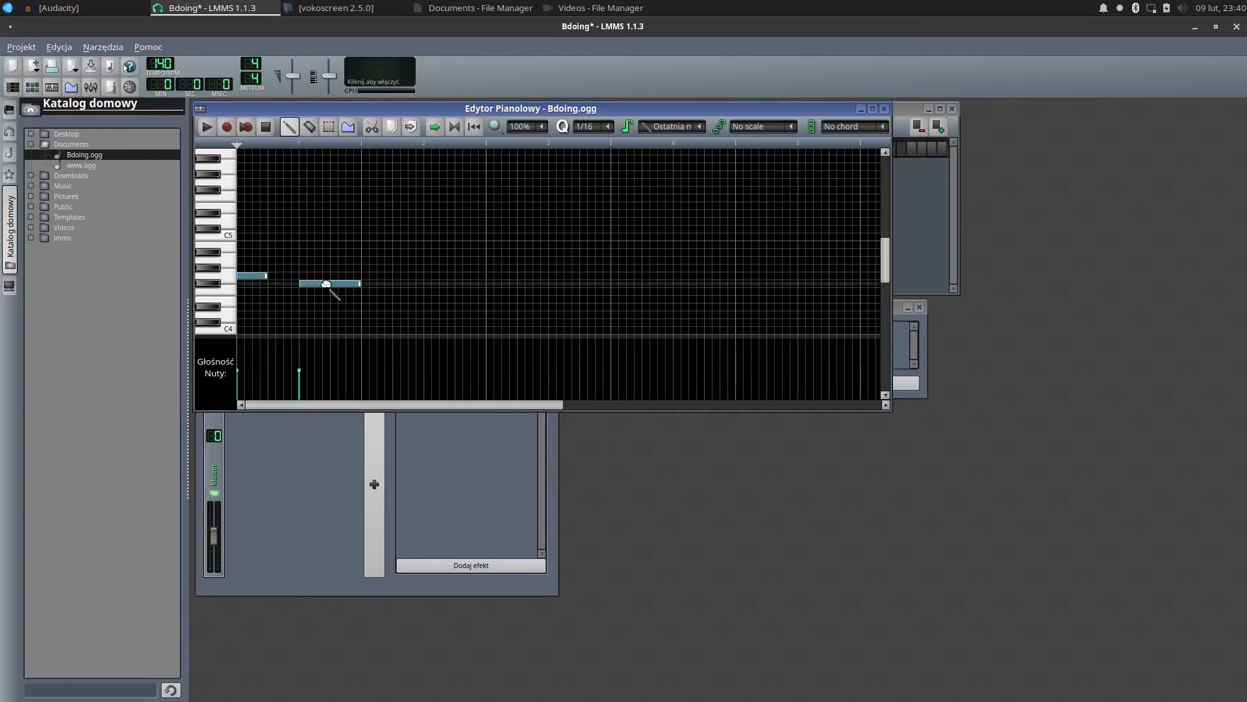
pyautogui.moveTo(359, 284); pyautogui.dragTo(328, 283)
pyautogui.moveTo(315, 284); pyautogui.dragTo(278, 284)
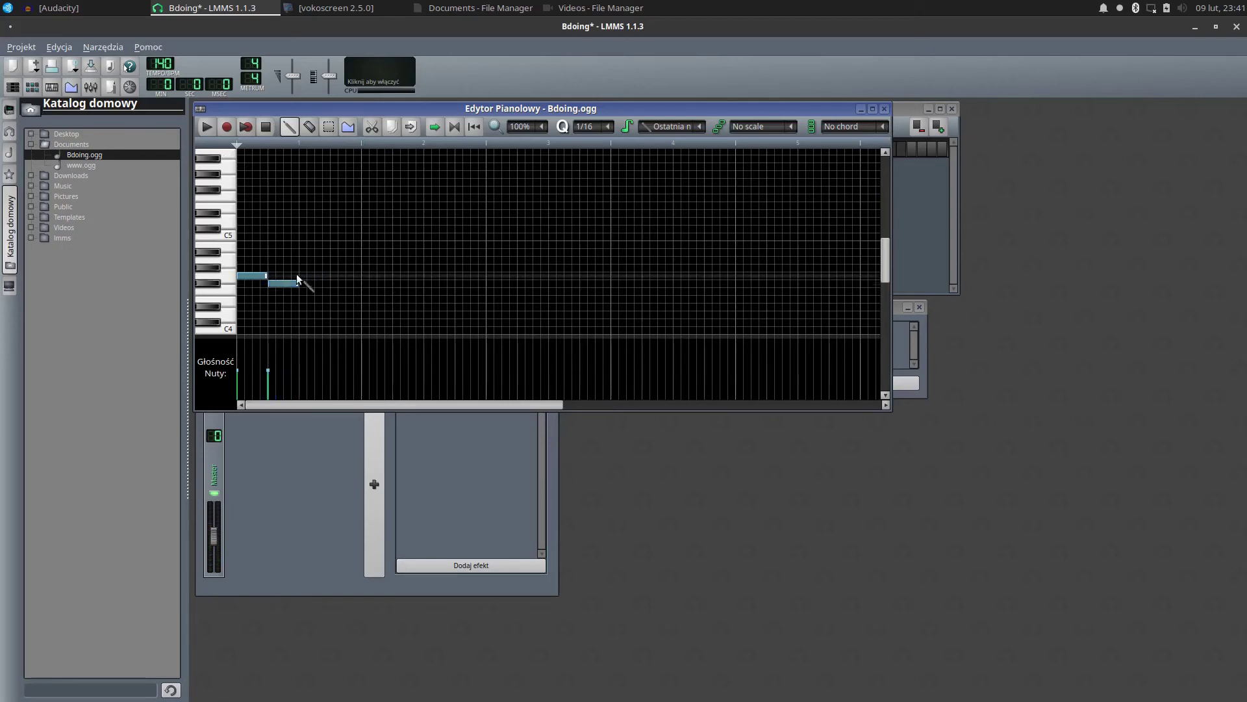
# Continue the Bdoing.ogg melody with consecutive quarter-bar notes G4, F#4, G4, G#4 and A4
pyautogui.click(300, 276)
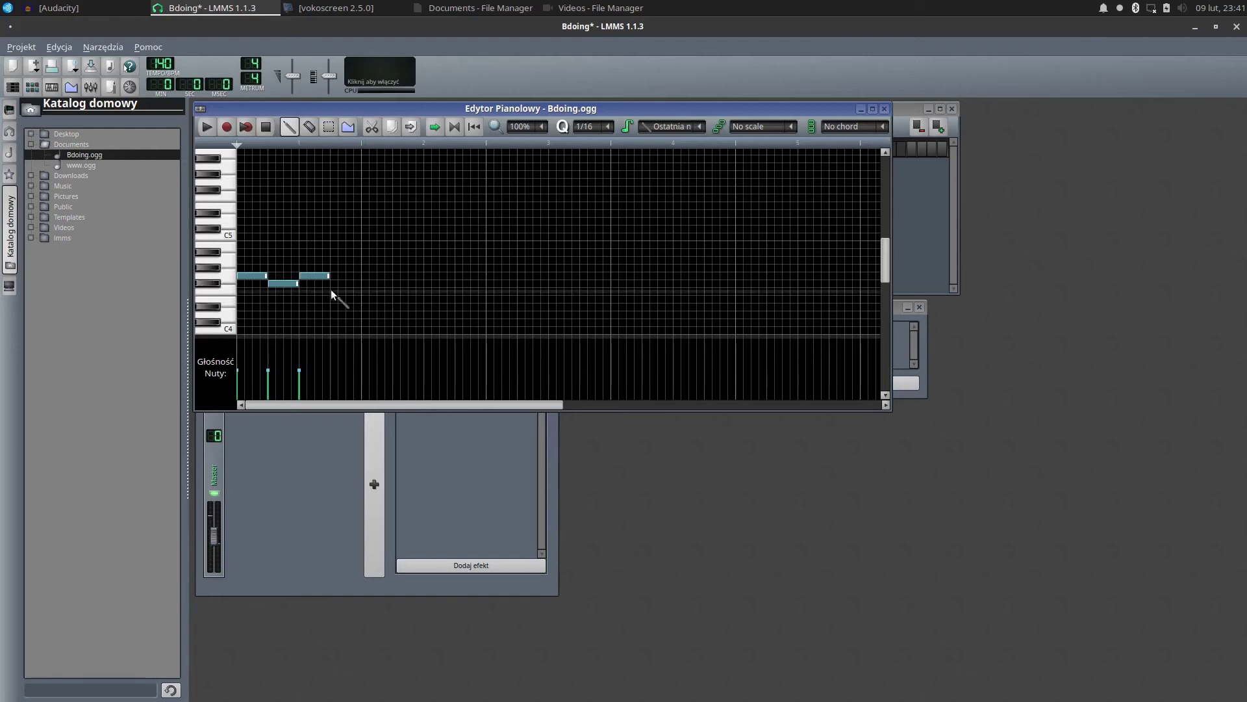
pyautogui.click(332, 290)
pyautogui.moveTo(337, 291); pyautogui.dragTo(339, 284)
pyautogui.click(365, 275)
pyautogui.click(393, 268)
pyautogui.click(426, 259)
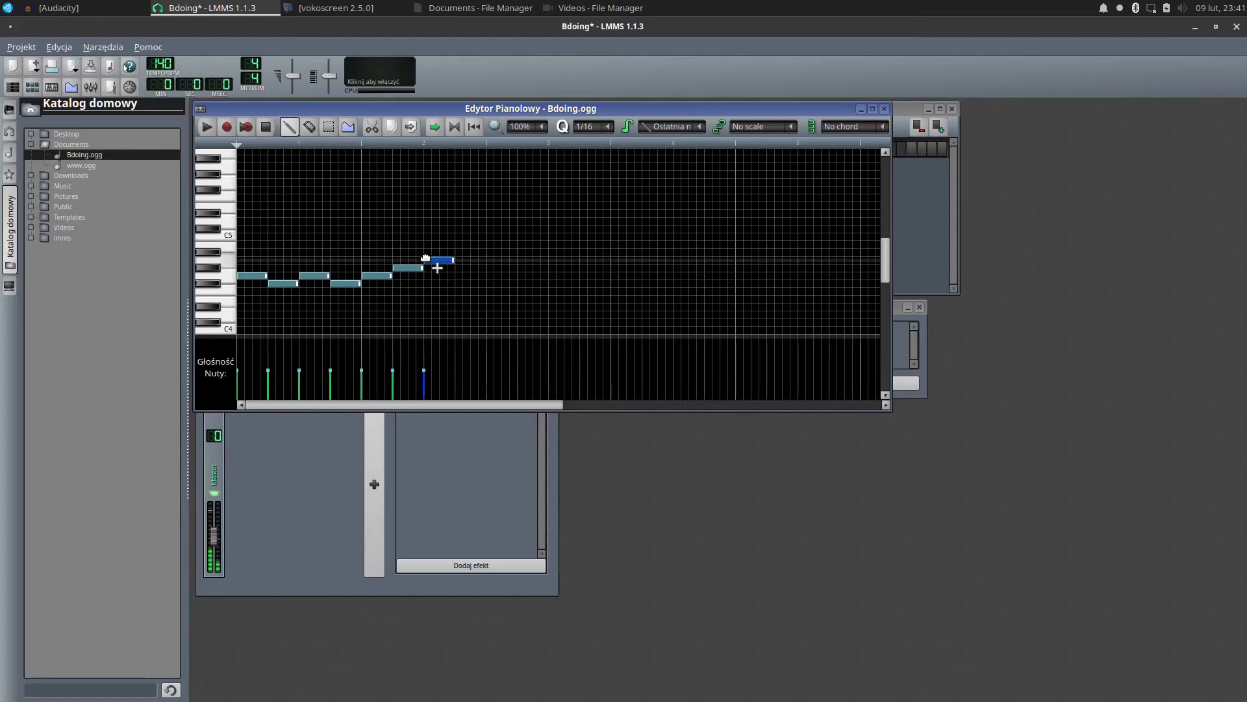
# Play back and stop the Bdoing.ogg pattern, and shift its last two notes, G#4 and A4, a quarter bar later
pyautogui.click(207, 127)
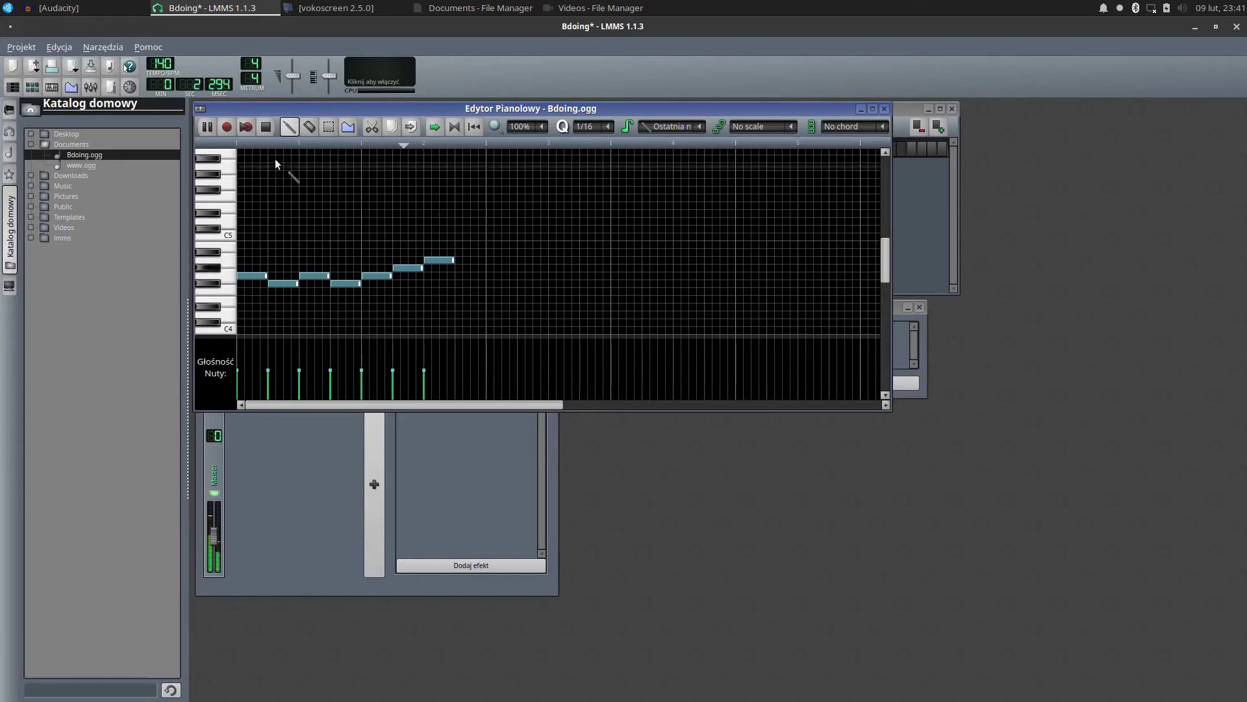
pyautogui.click(264, 128)
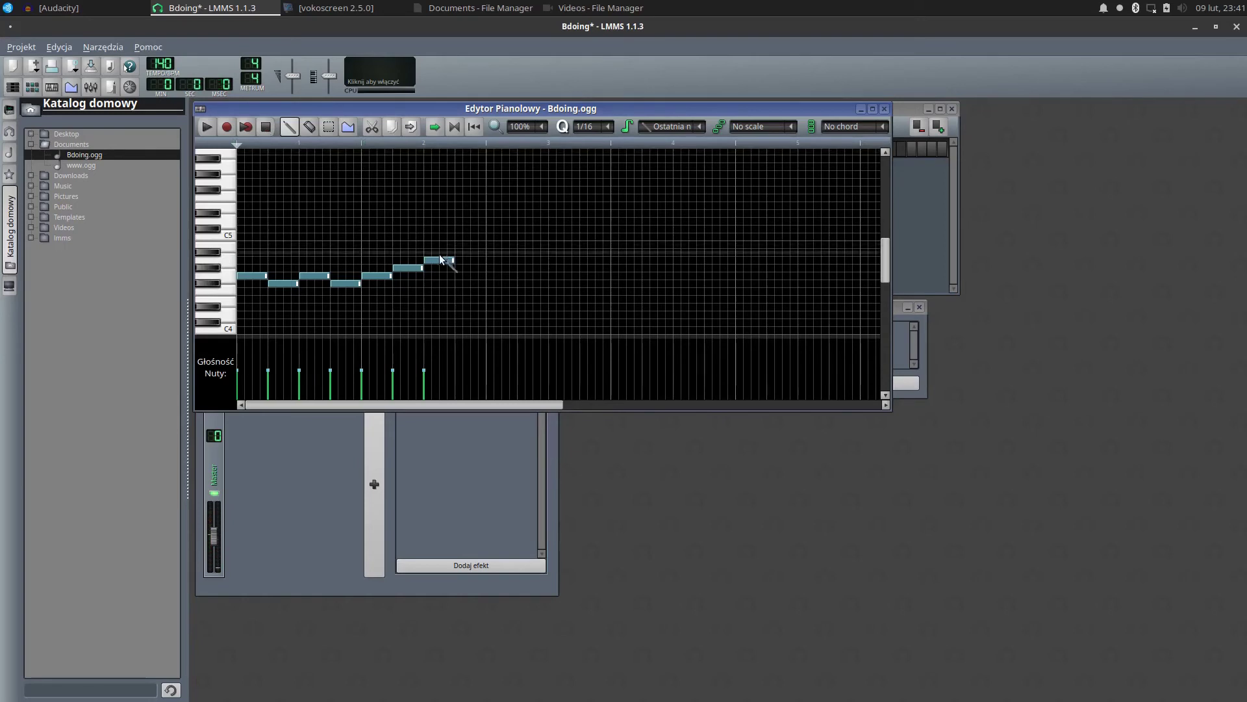
pyautogui.moveTo(438, 260)
pyautogui.mouseDown()
pyautogui.moveTo(478, 261)
pyautogui.moveTo(407, 268)
pyautogui.moveTo(437, 268)
pyautogui.mouseUp()
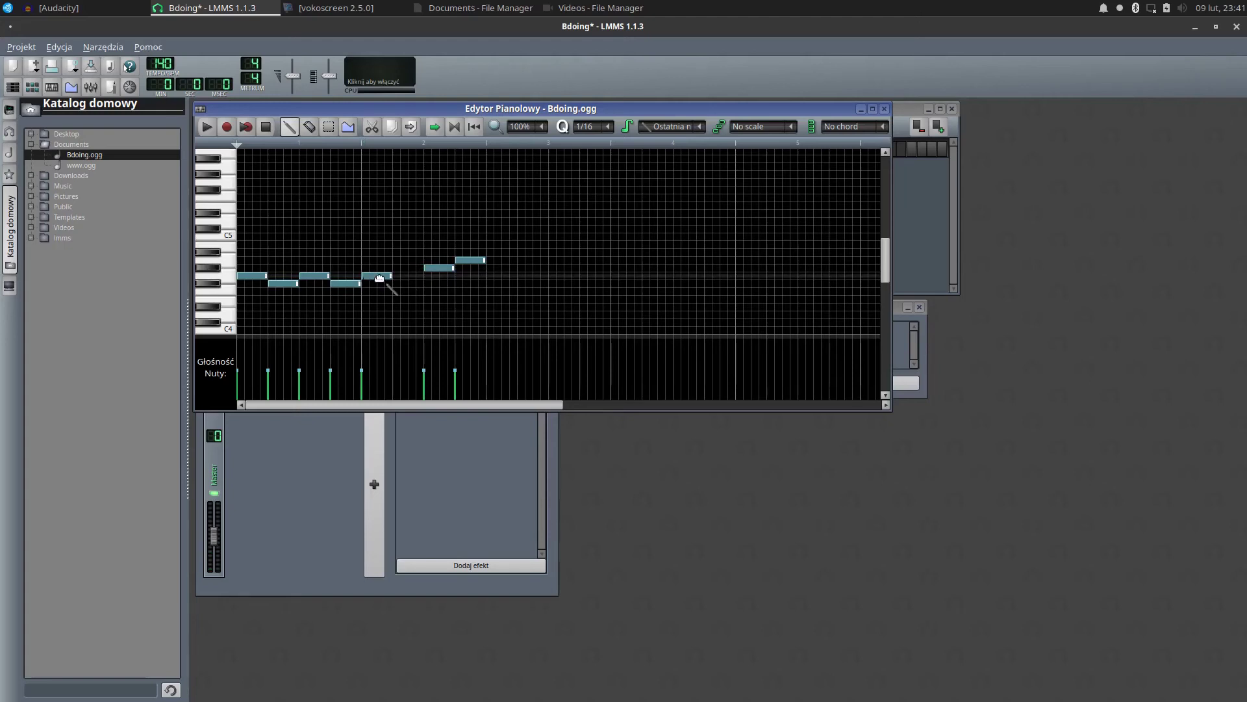
# Move the fifth note of the Bdoing.ogg melody a quarter bar later and down to F#4, and shift the closing A4 note later
pyautogui.moveTo(379, 278); pyautogui.dragTo(418, 290)
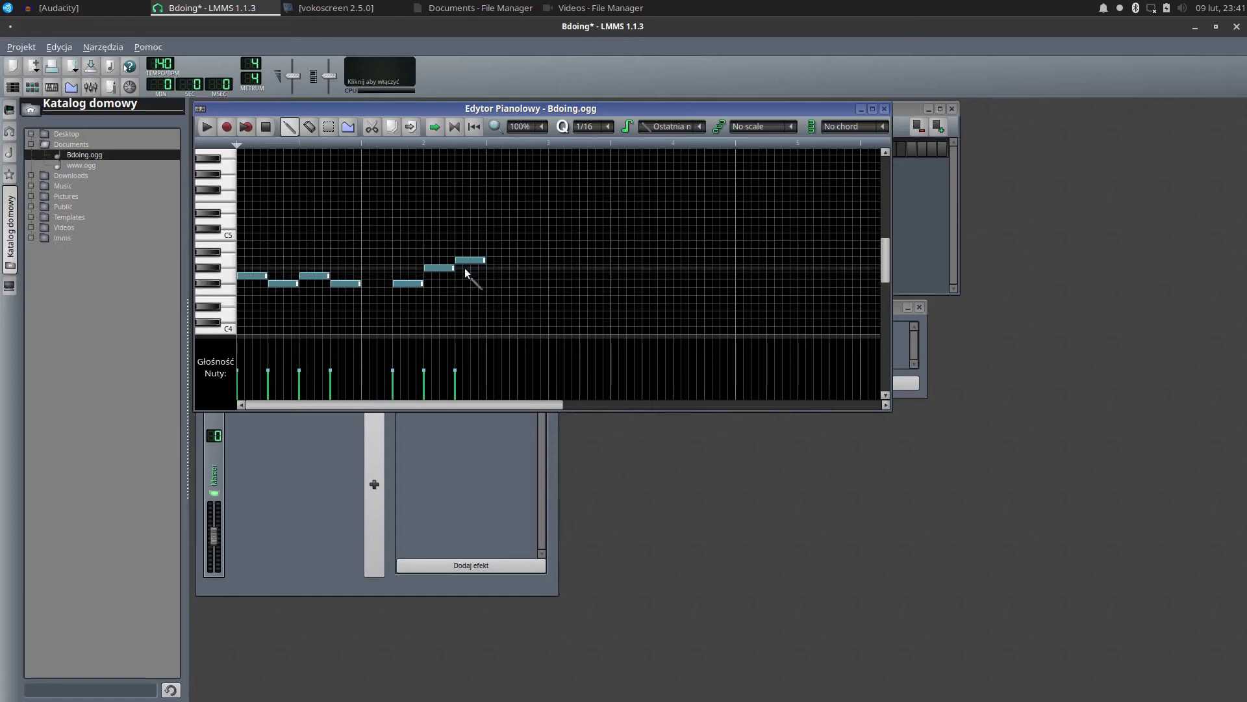
pyautogui.moveTo(469, 259); pyautogui.dragTo(510, 265)
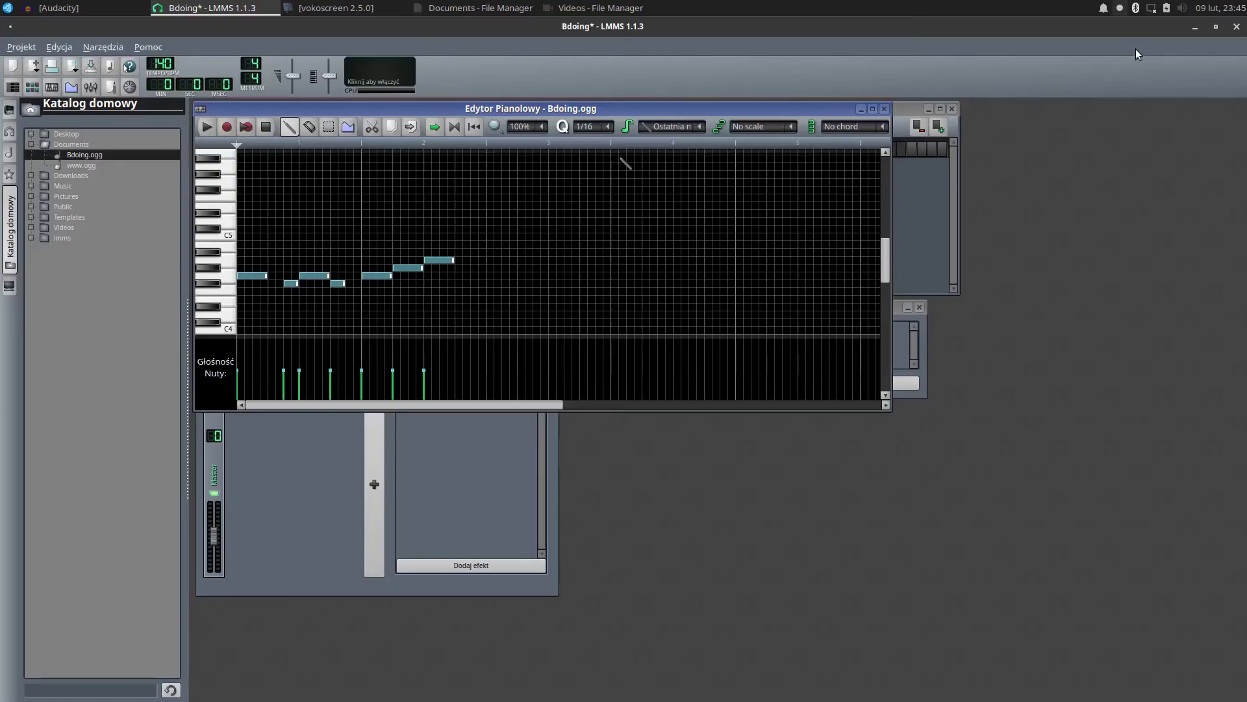
# Listen to the revised Bdoing.ogg pattern on its own, and to the full composition with the piano roll closed
pyautogui.click(207, 128)
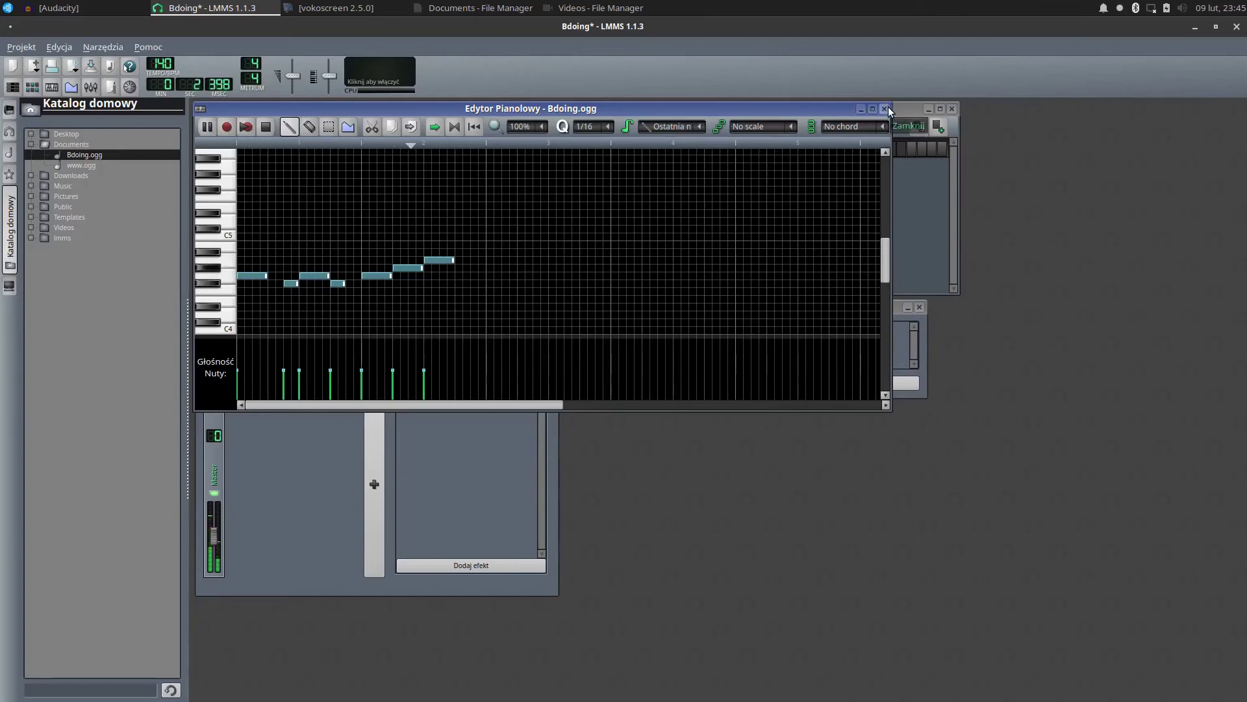
pyautogui.click(264, 127)
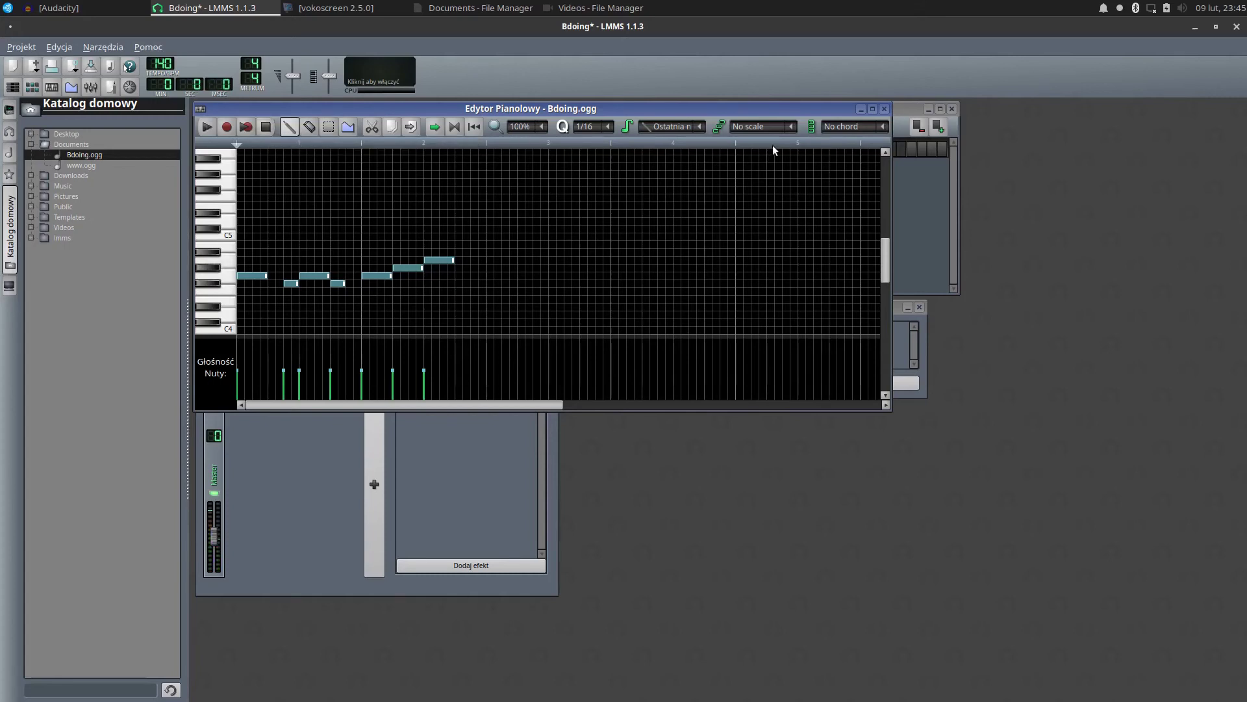
pyautogui.click(882, 109)
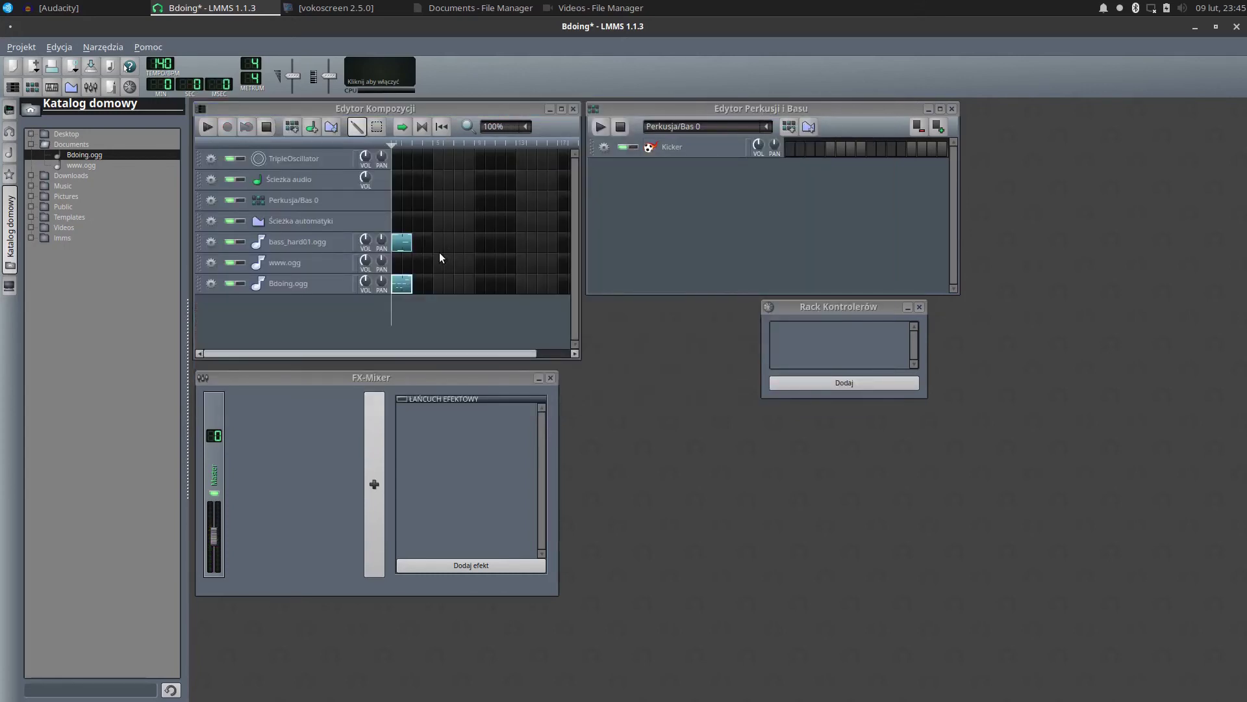
pyautogui.click(208, 128)
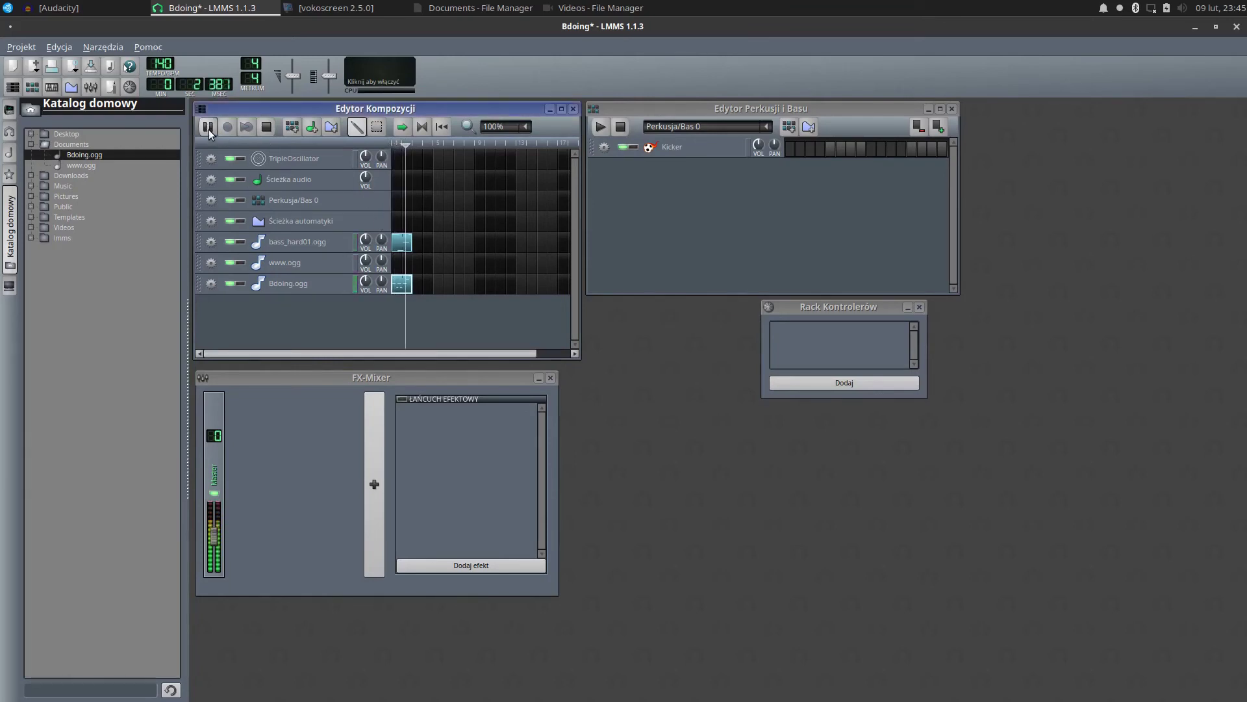
pyautogui.click(266, 126)
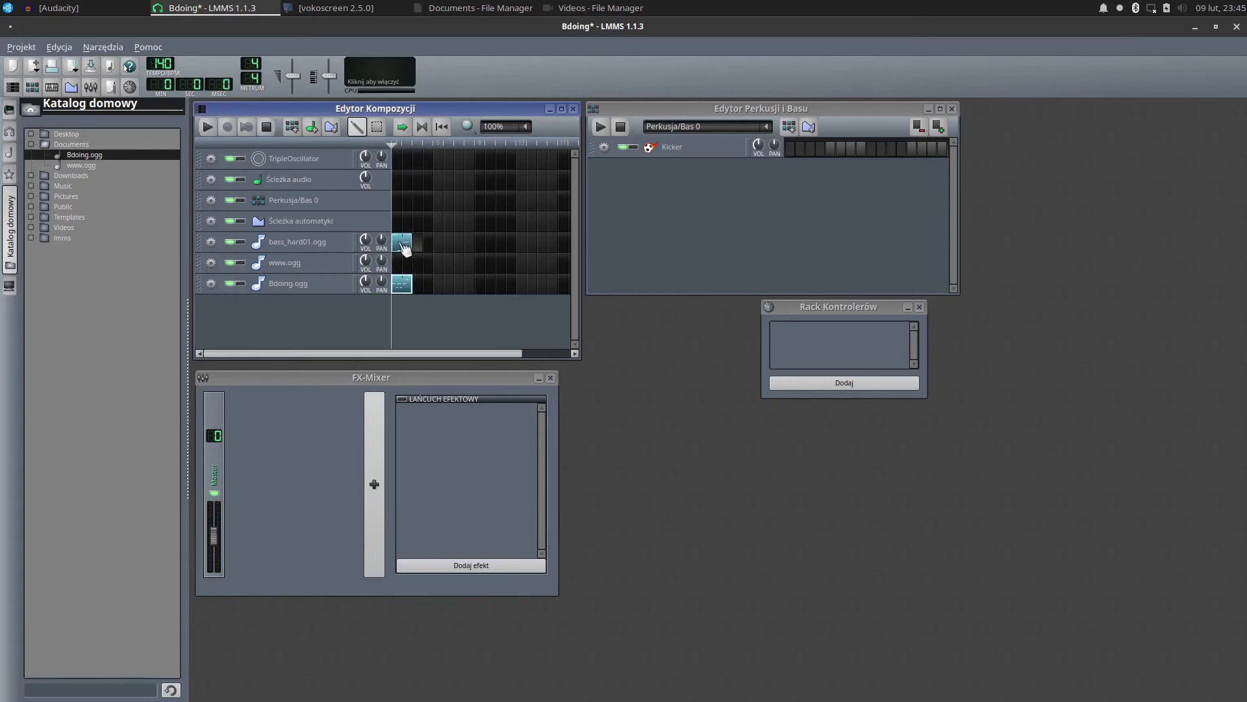
# Copy the bass_hard01.ogg pattern and paste it directly after the original on the same track
pyautogui.rightClick(400, 244)
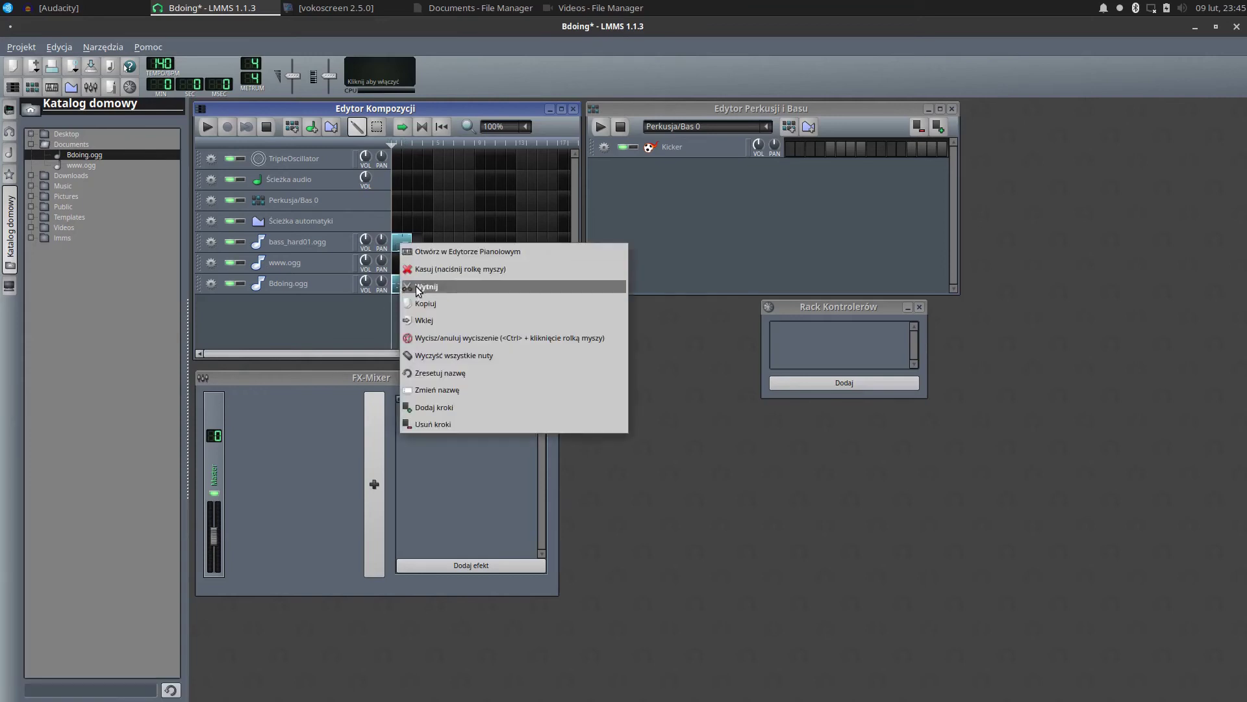
pyautogui.click(413, 303)
pyautogui.click(416, 242)
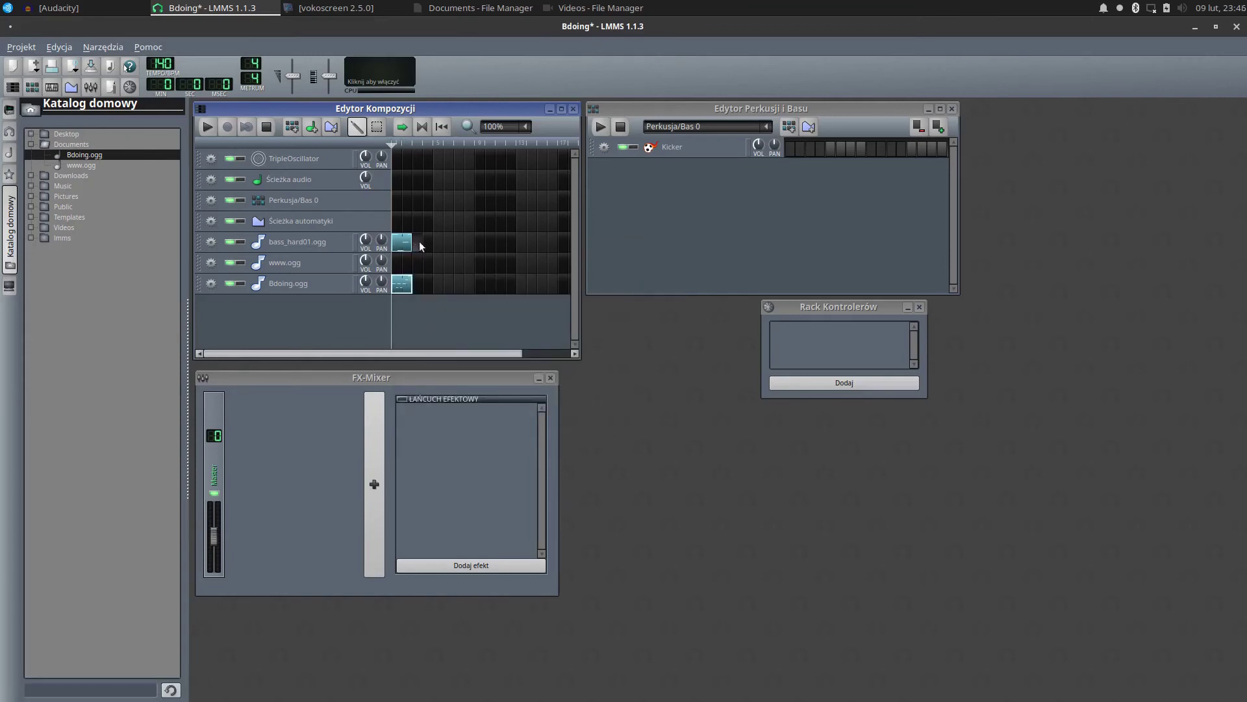
pyautogui.rightClick(419, 241)
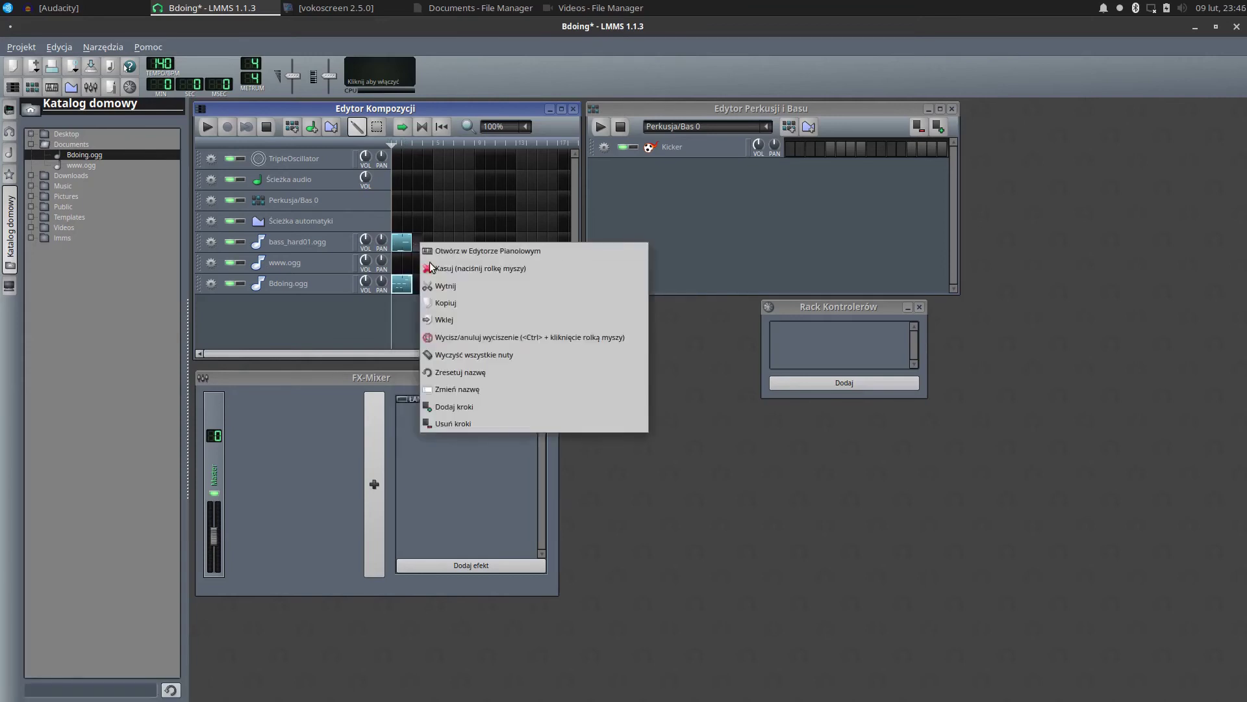
pyautogui.click(448, 320)
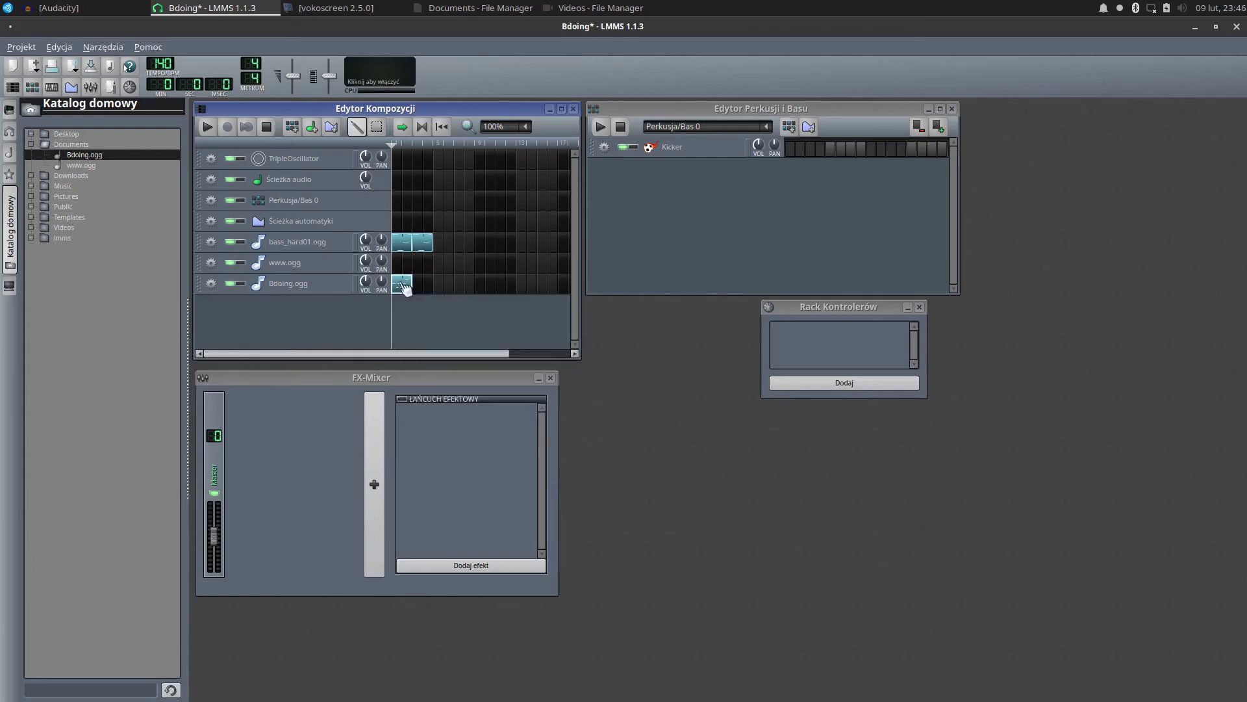
# Duplicate the Bdoing.ogg pattern directly after the original on its track, and play back the composition
pyautogui.rightClick(402, 285)
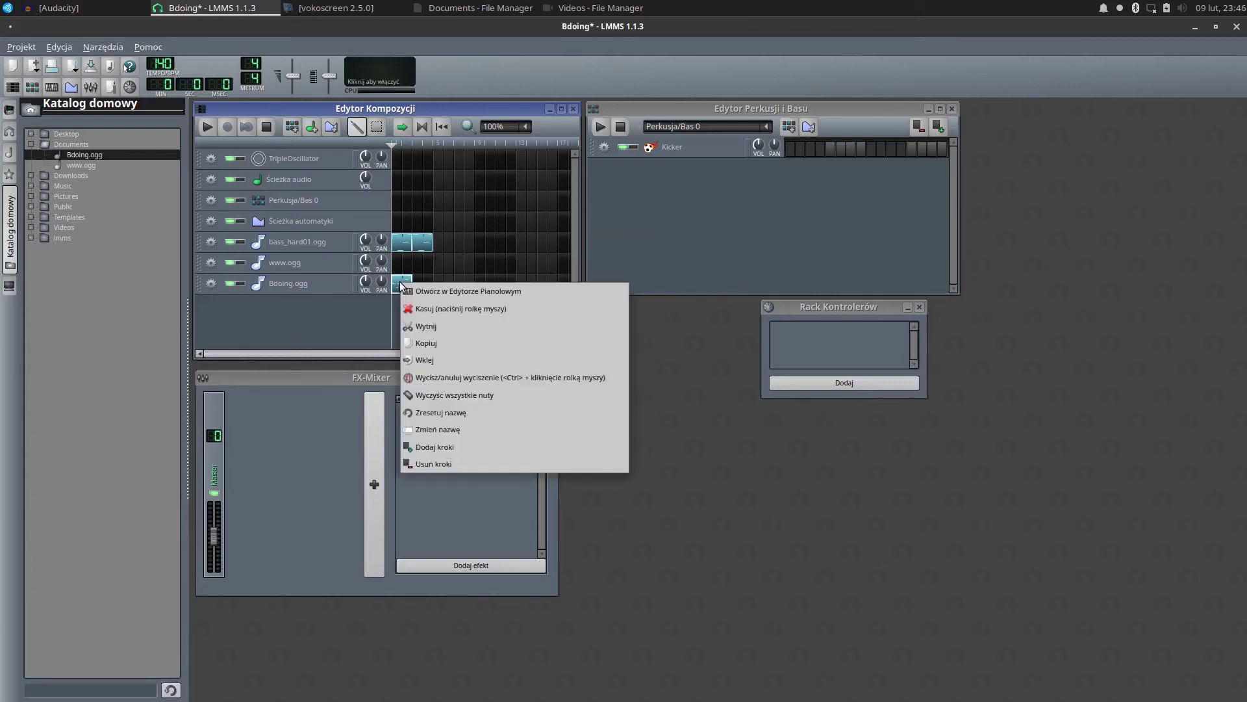
pyautogui.click(438, 343)
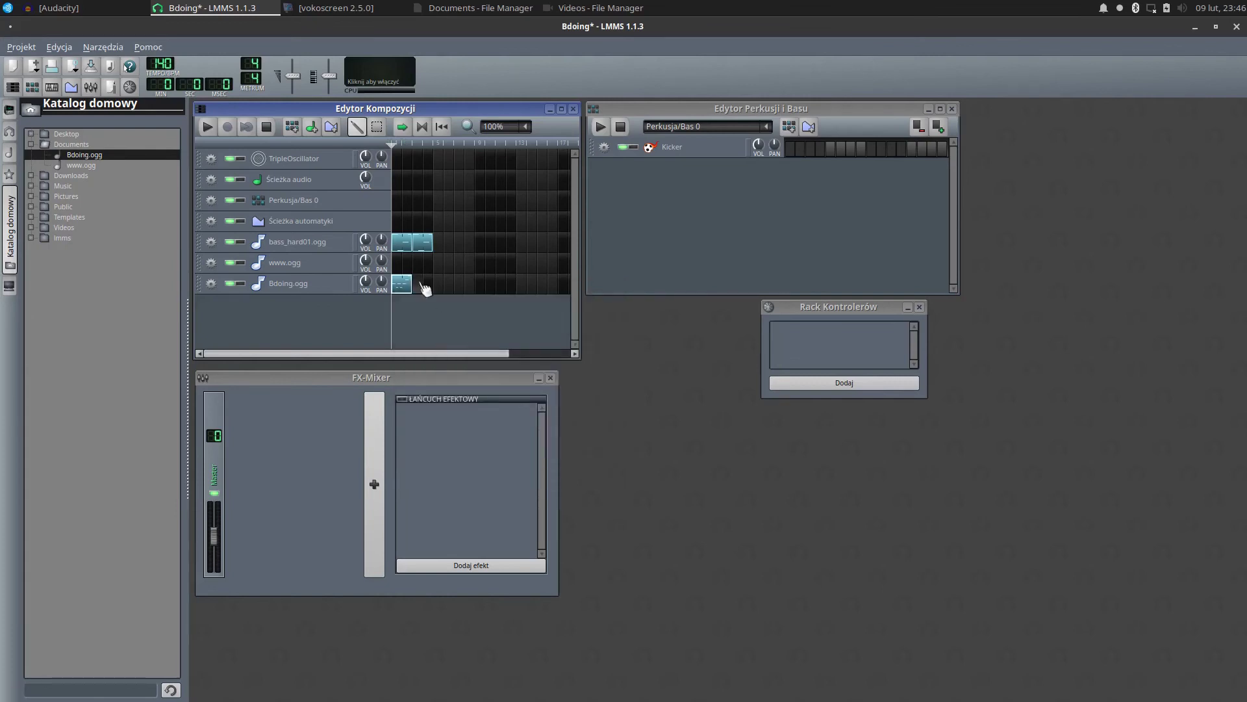
pyautogui.rightClick(419, 282)
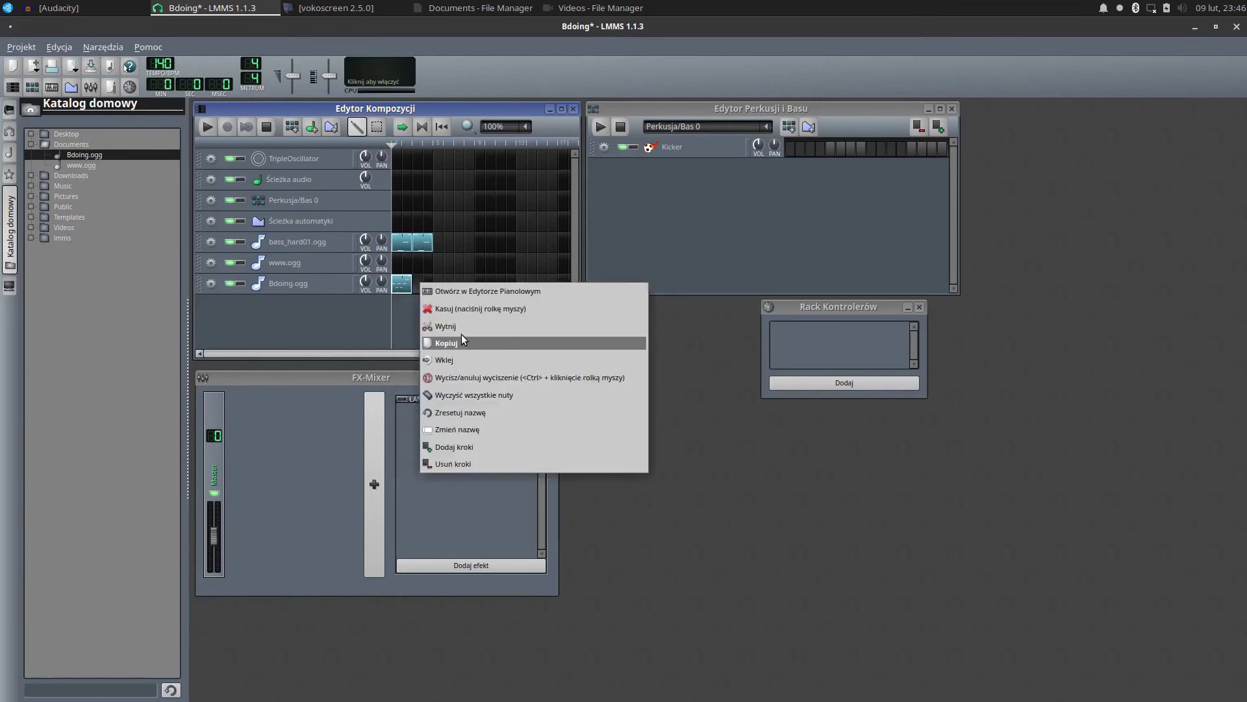
pyautogui.click(466, 360)
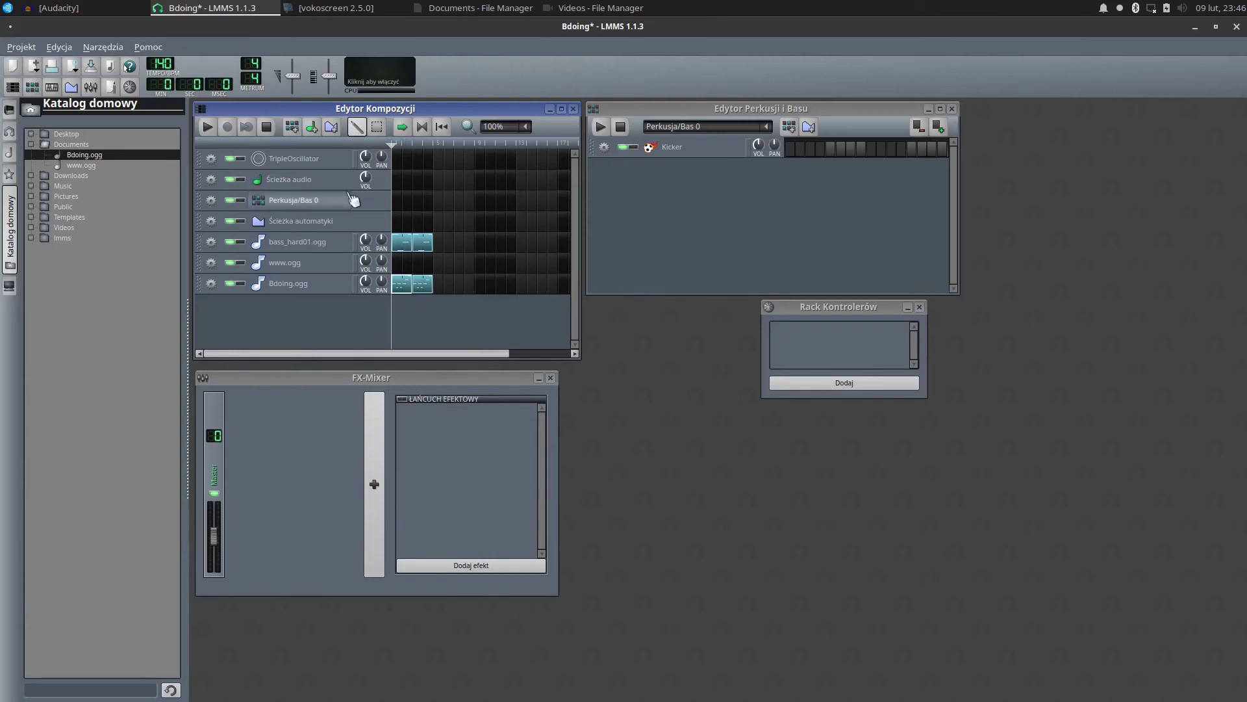
pyautogui.click(211, 128)
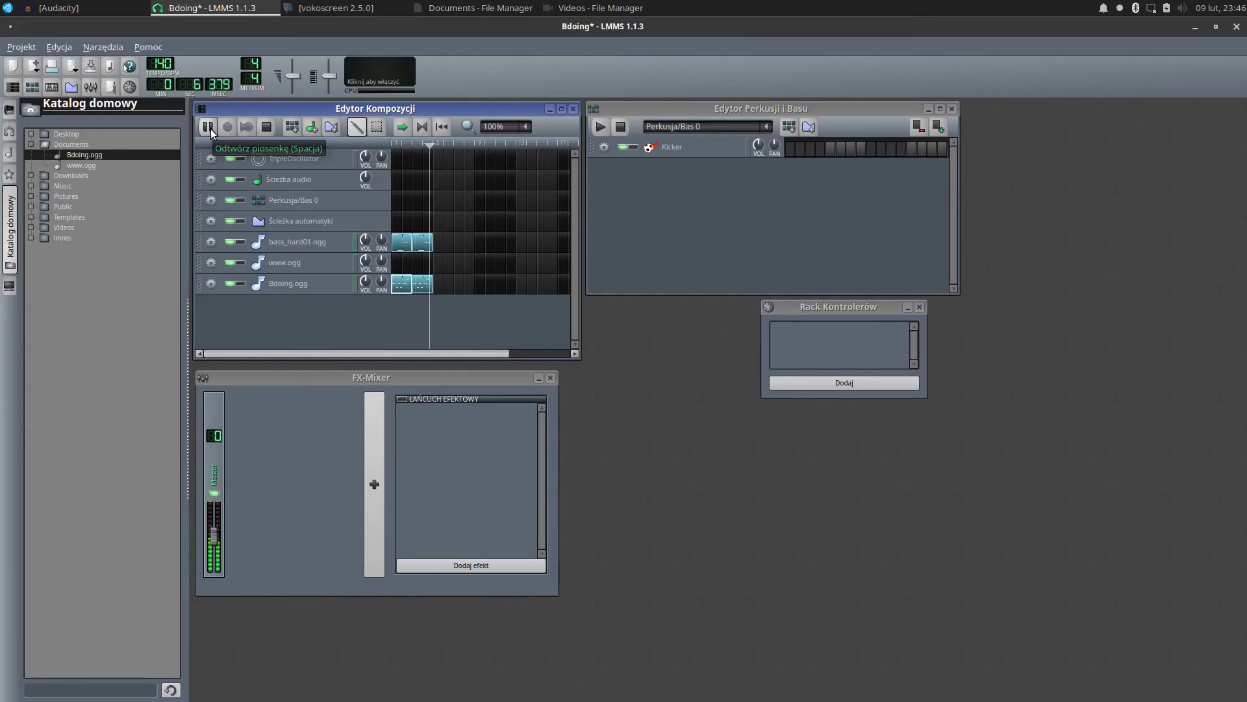
pyautogui.click(271, 125)
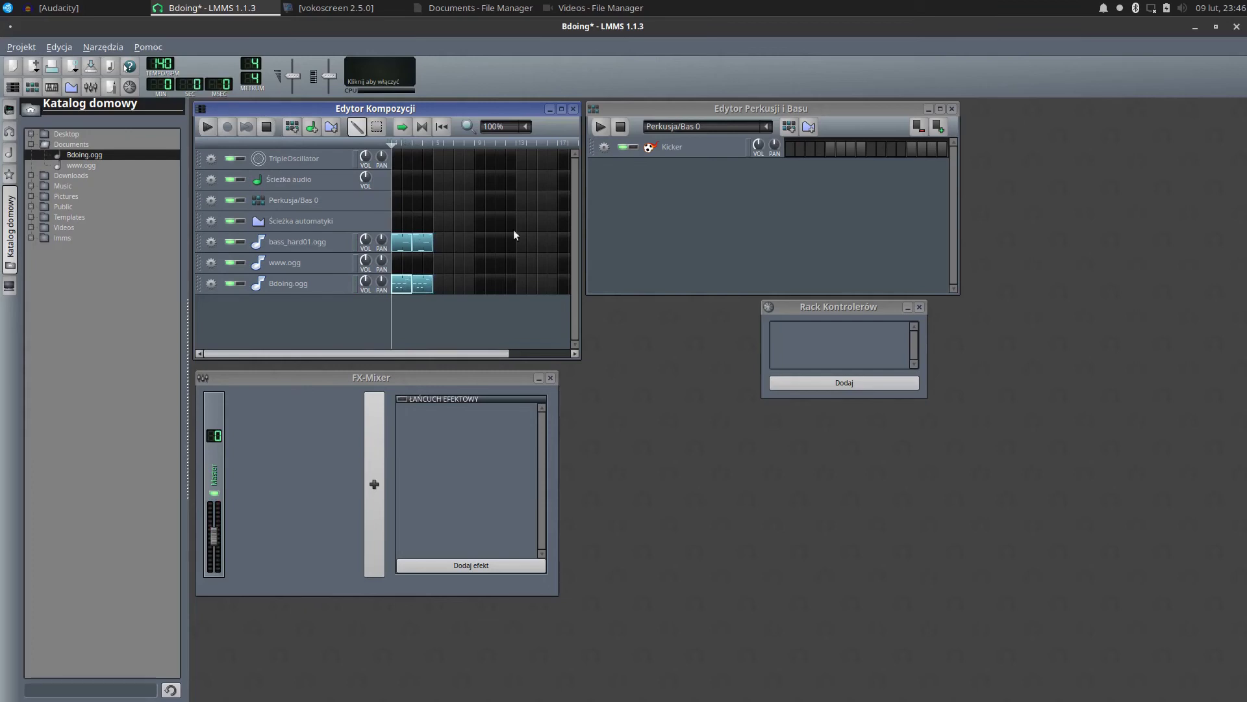
pyautogui.click(1123, 11)
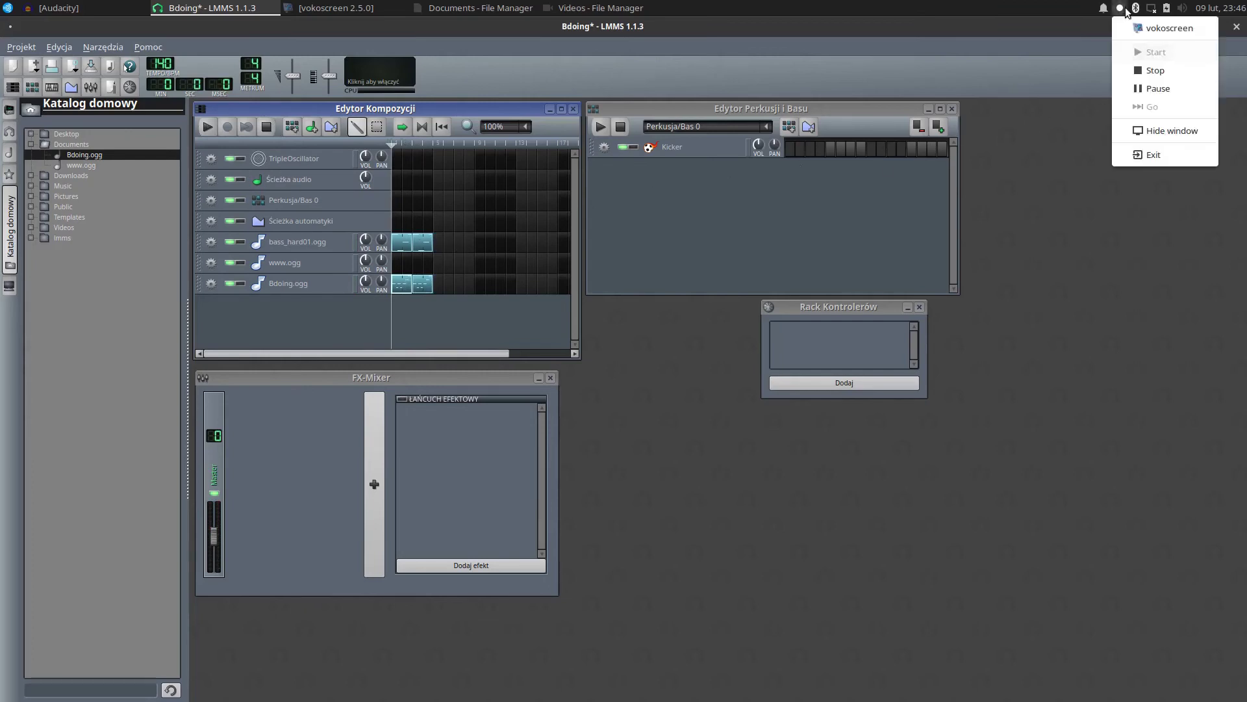
pyautogui.click(1141, 70)
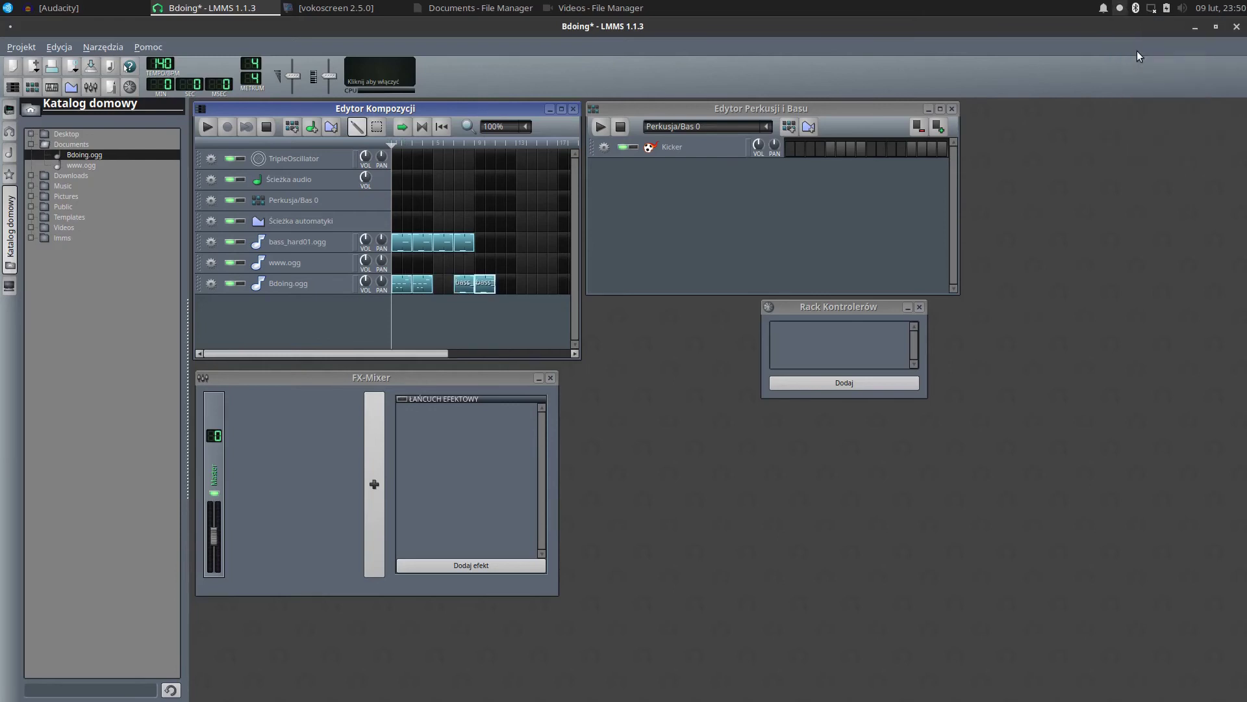
# Play back the extended composition, and append two copies of the last pattern on the Bdoing.ogg track to the end of the bass_hard01.ogg track
pyautogui.click(208, 126)
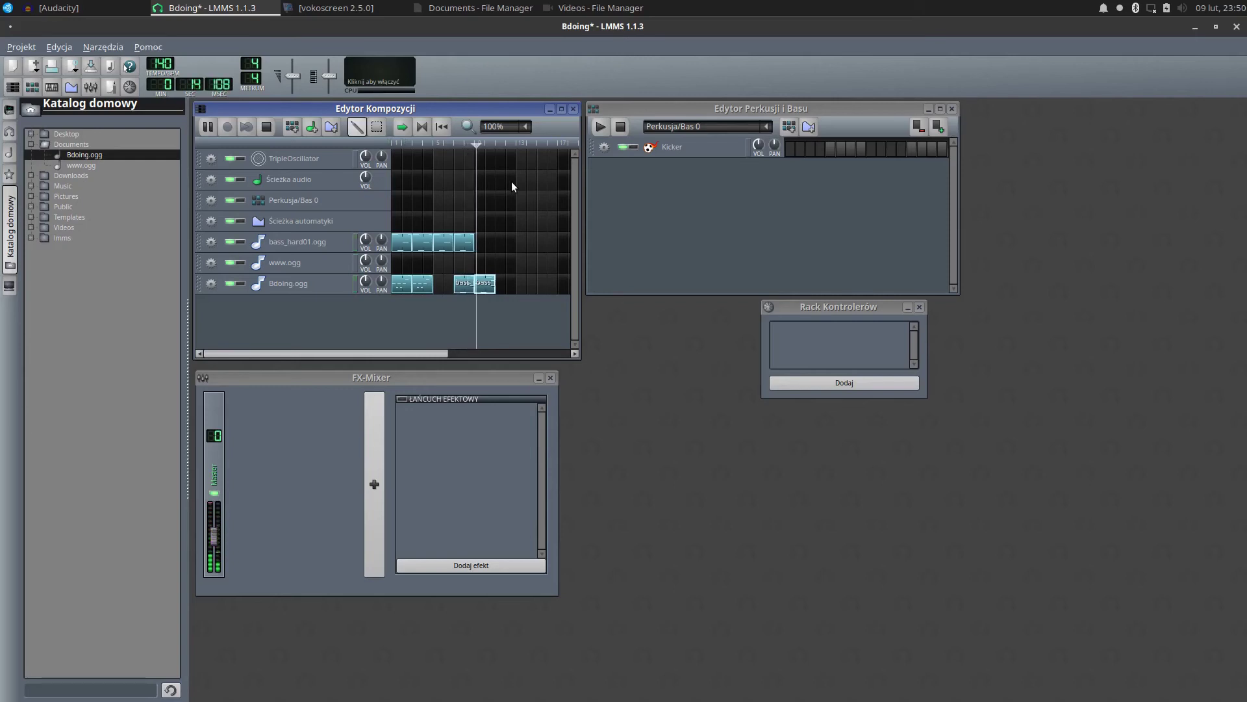
pyautogui.click(267, 126)
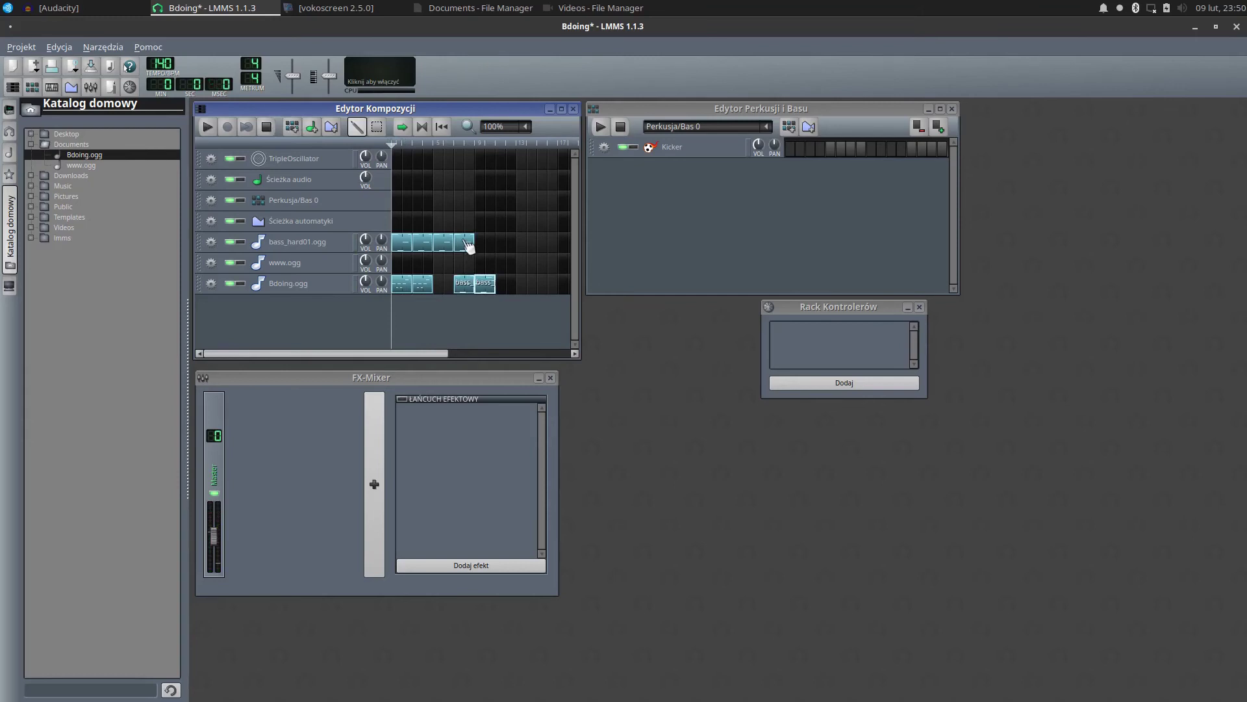
pyautogui.rightClick(489, 291)
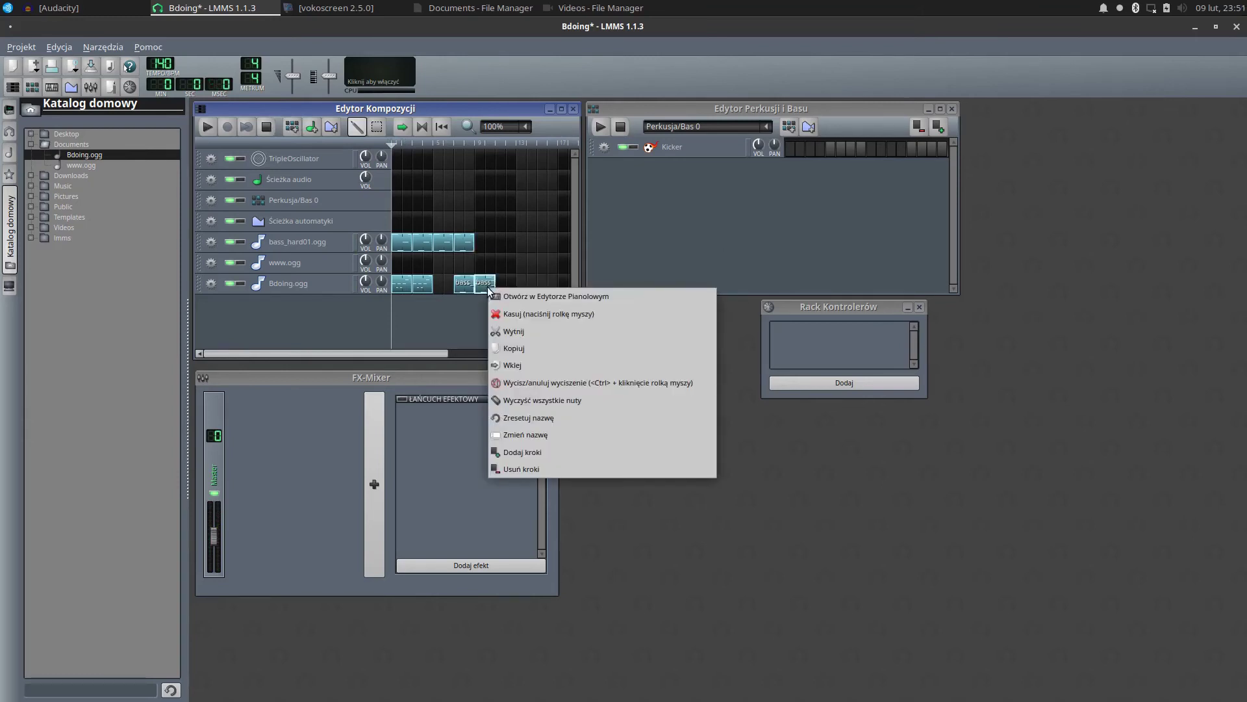
pyautogui.click(520, 347)
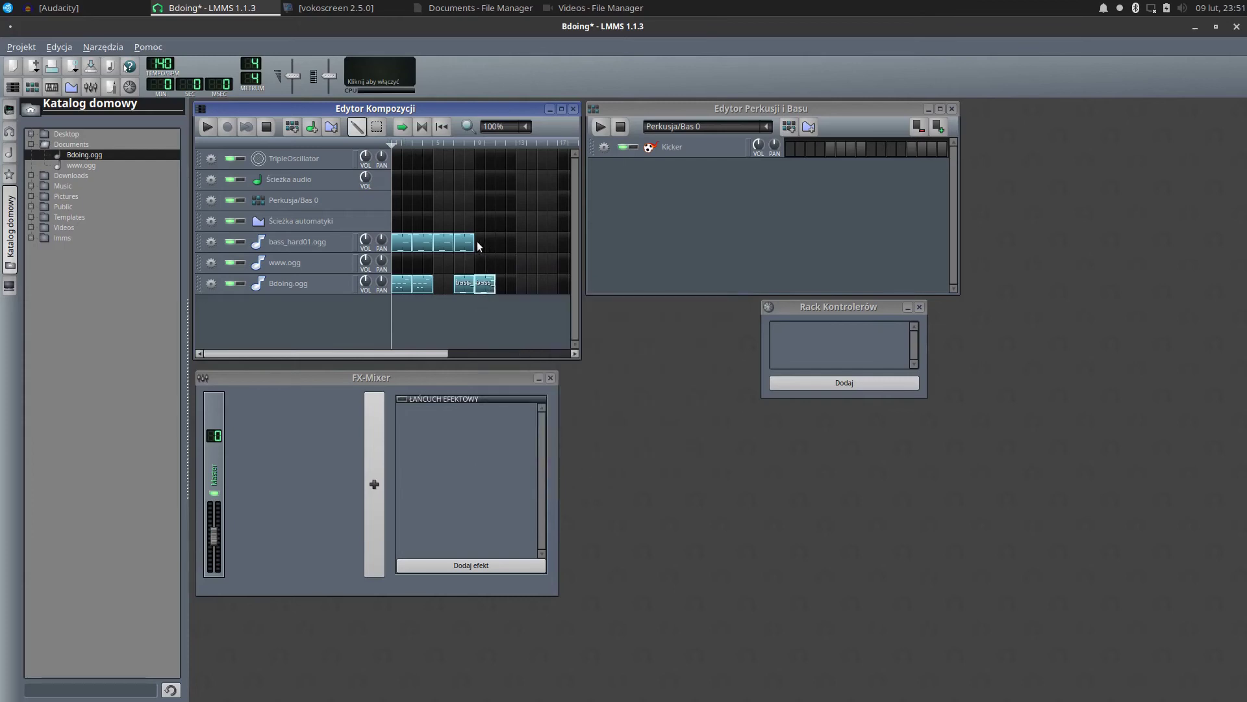
pyautogui.rightClick(479, 242)
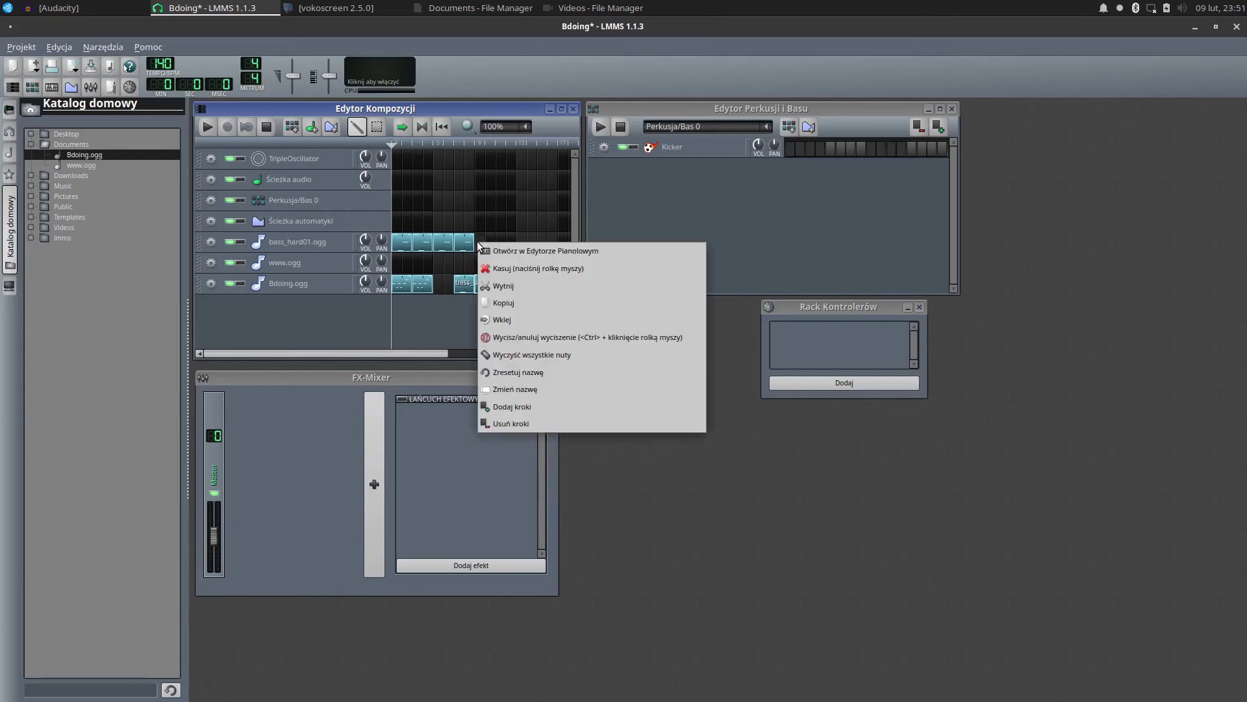
pyautogui.click(509, 317)
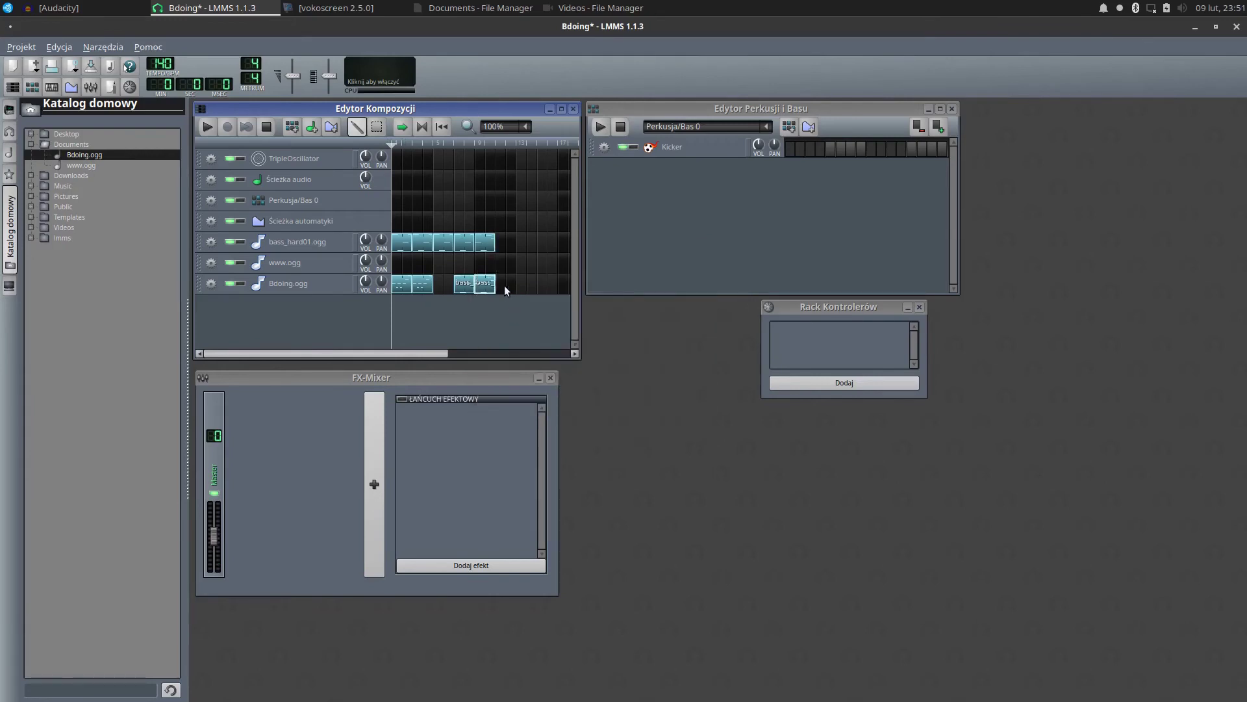
pyautogui.rightClick(500, 240)
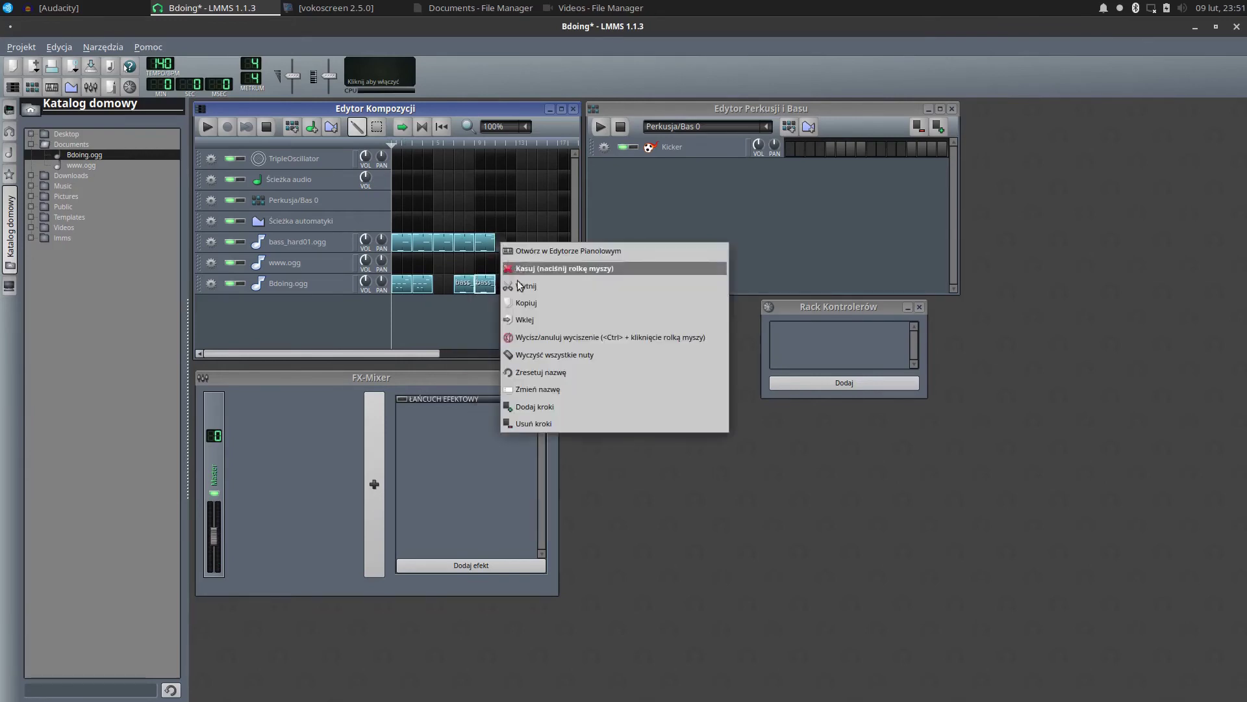
pyautogui.click(537, 316)
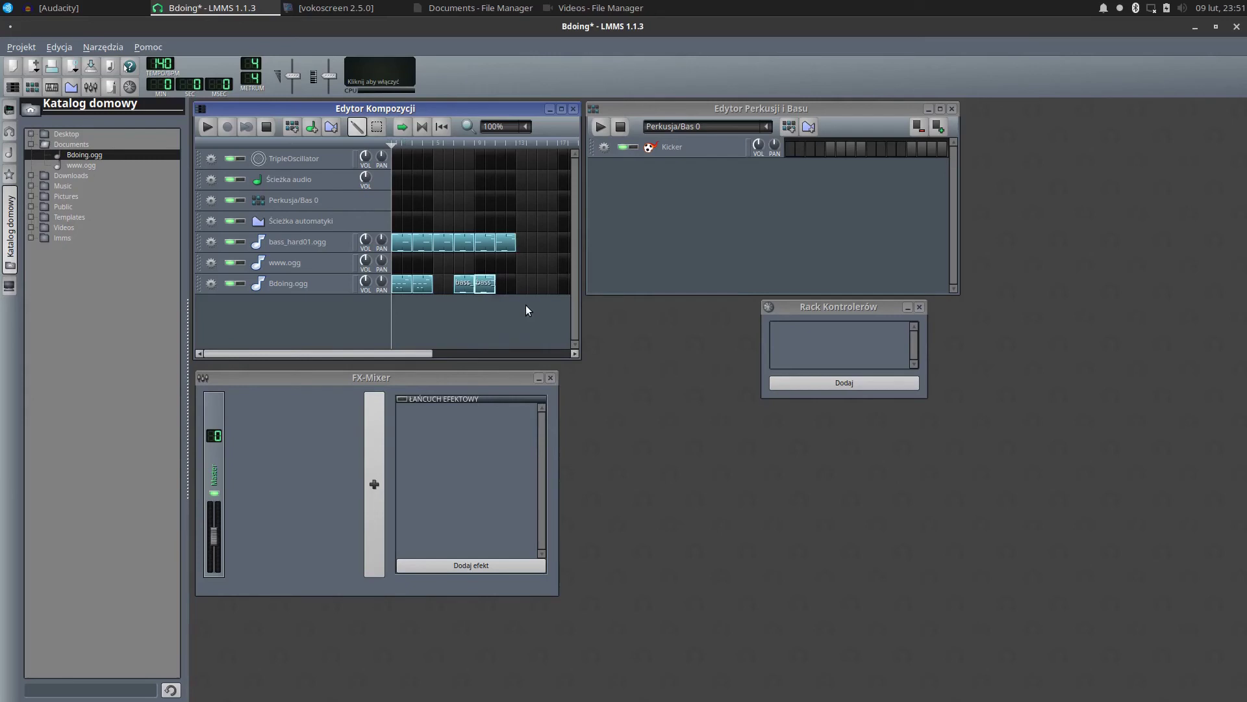
# Listen to the composition, and paste a copy of the last Bdoing.ogg-track pattern on that track where the bass_hard01.ogg patterns end
pyautogui.click(208, 127)
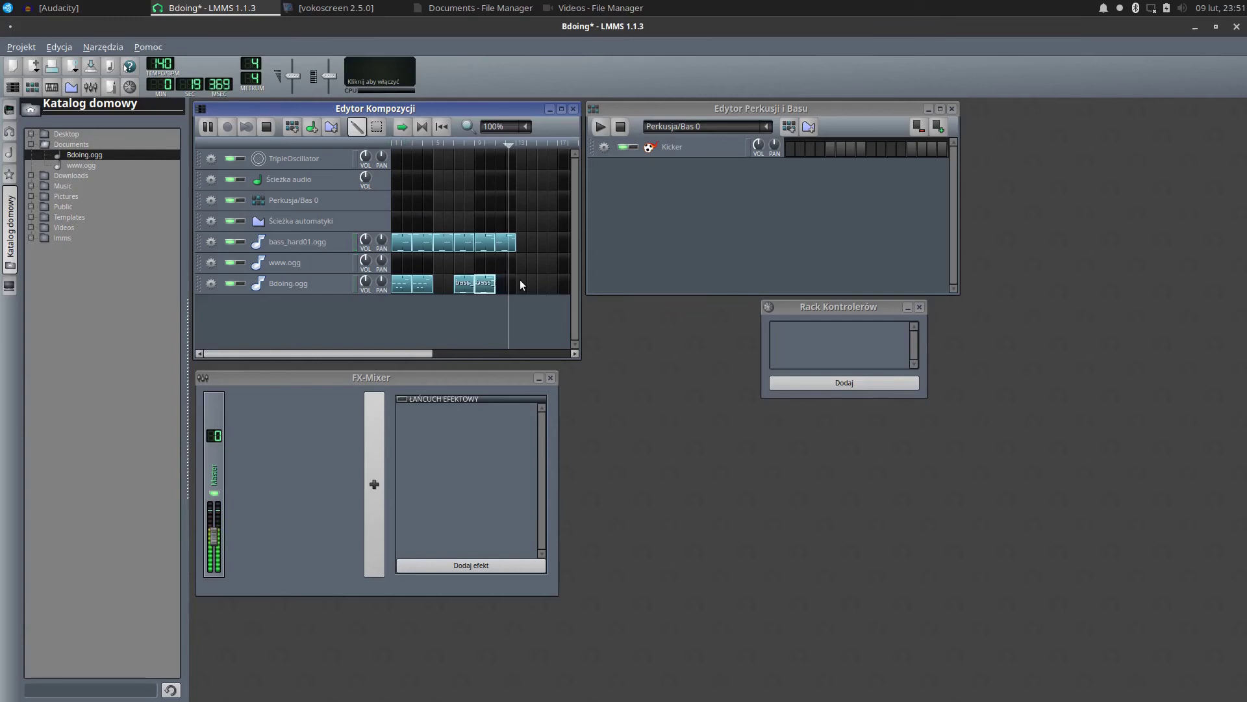
pyautogui.click(267, 127)
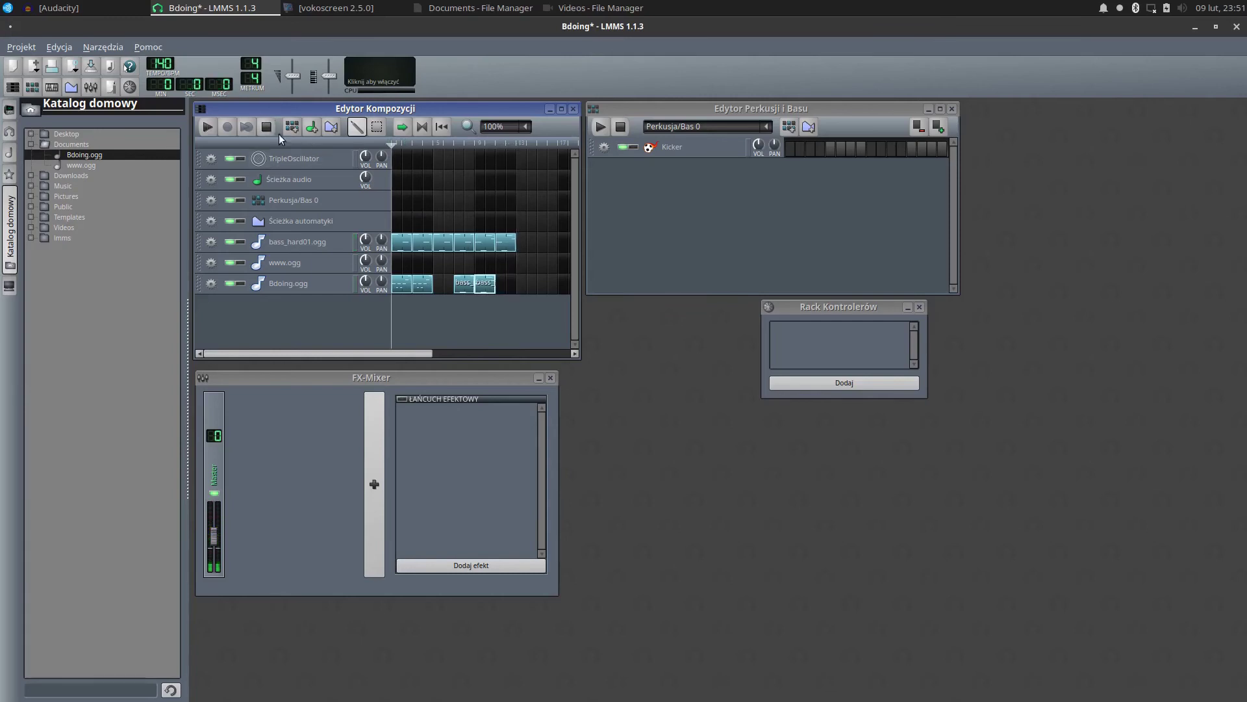
pyautogui.rightClick(484, 284)
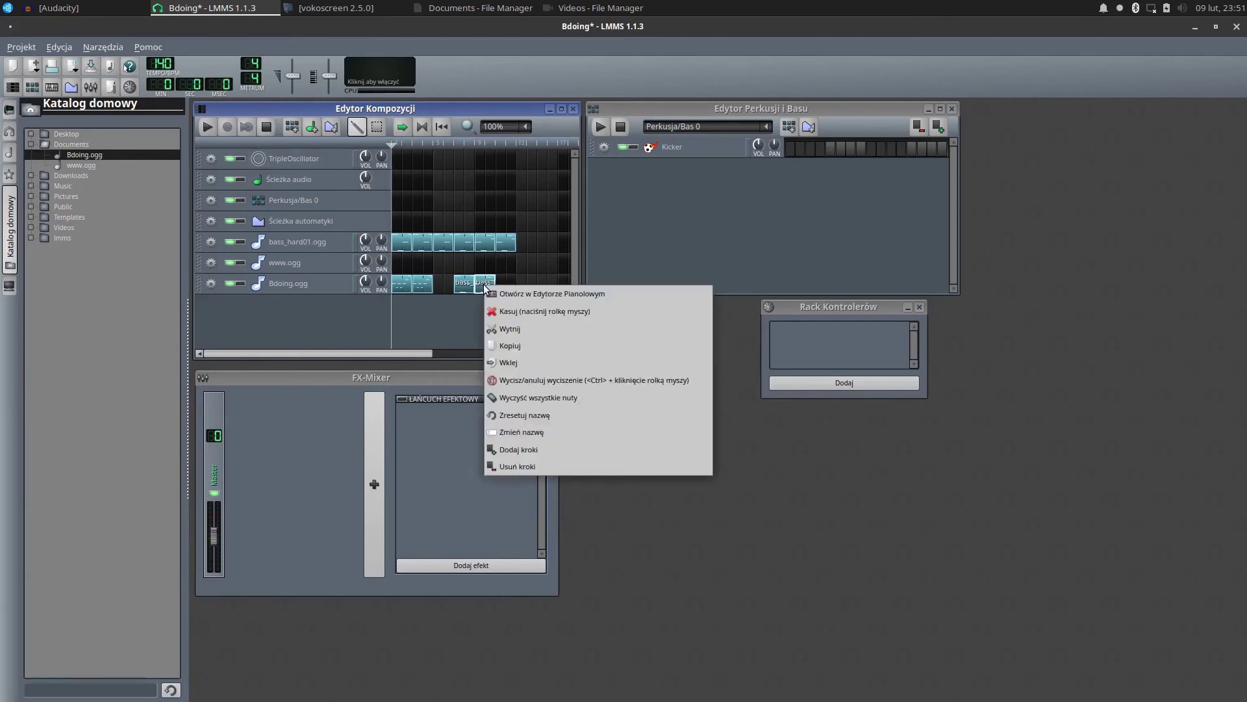
pyautogui.click(520, 346)
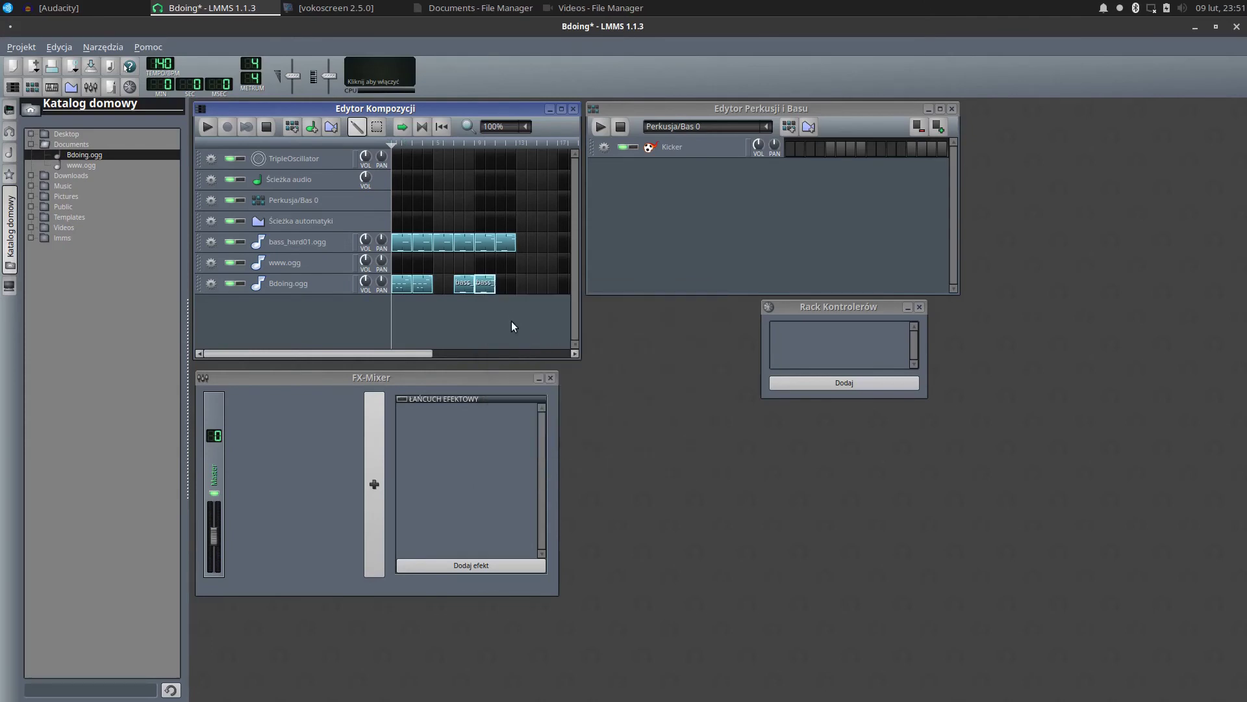
pyautogui.rightClick(522, 286)
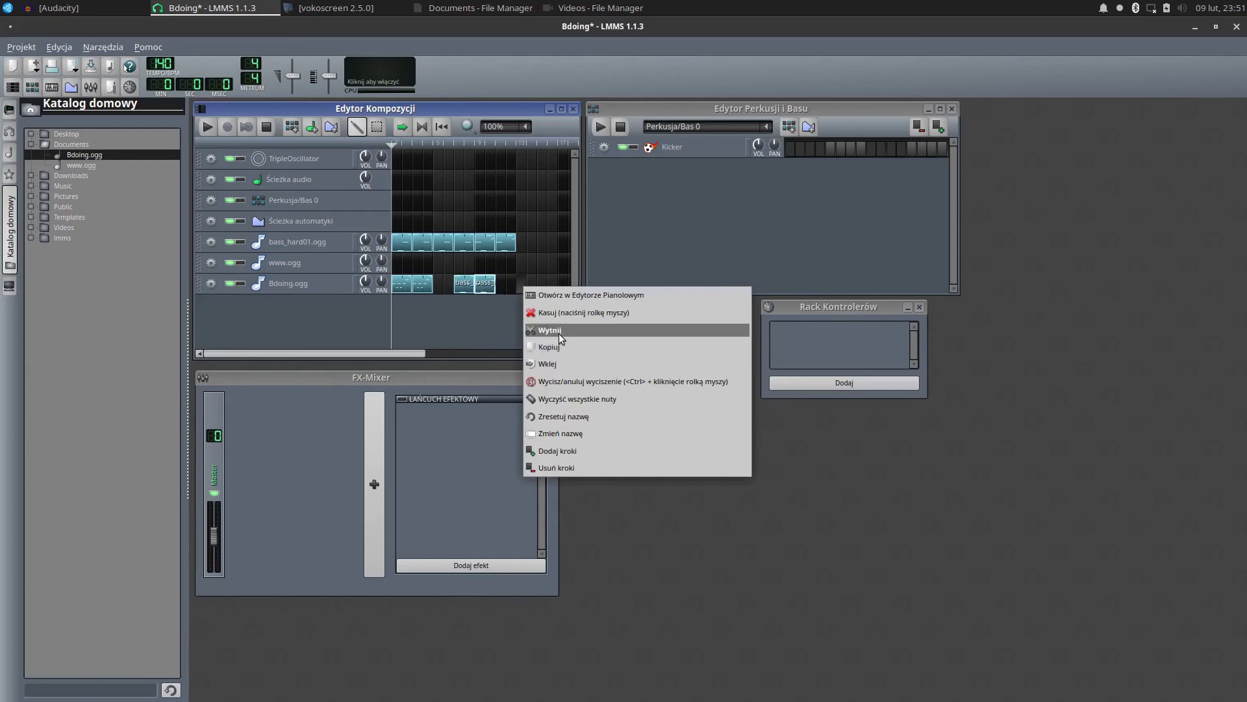
pyautogui.click(563, 365)
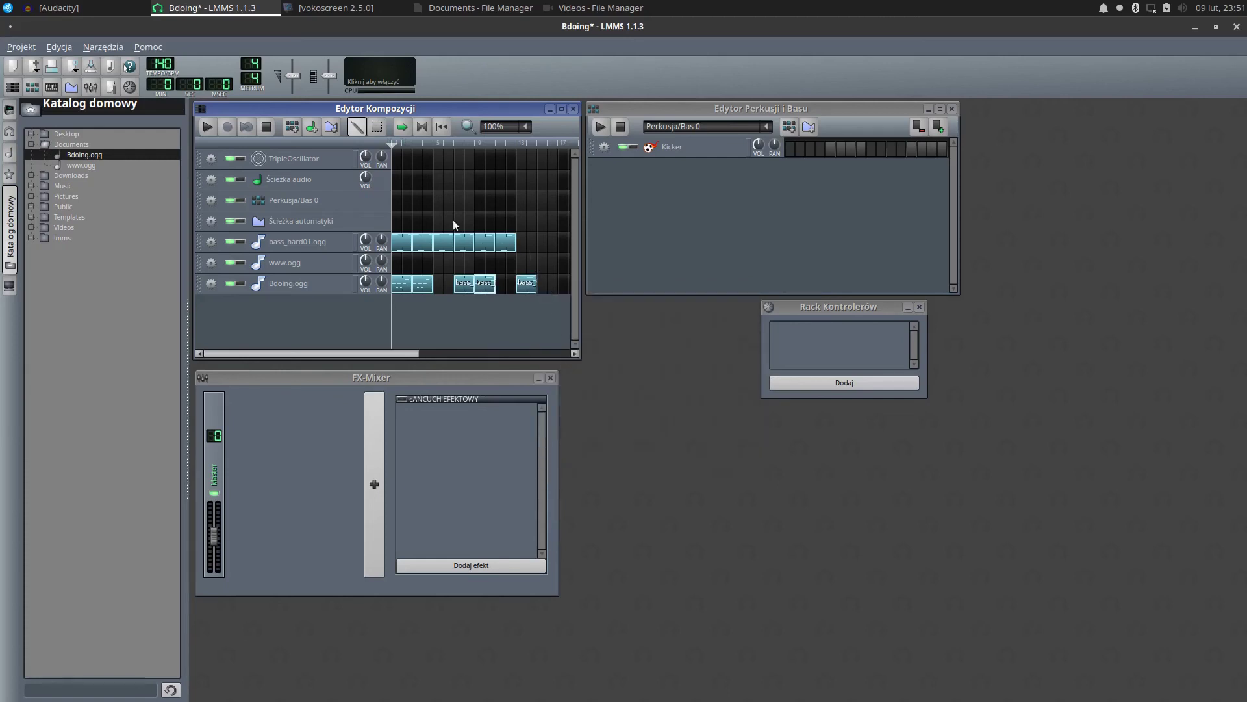
# In the last pattern on the Bdoing.ogg track, raise the second note to G#4 and the third to G4, and lower the fourth to C4
pyautogui.doubleClick(526, 284)
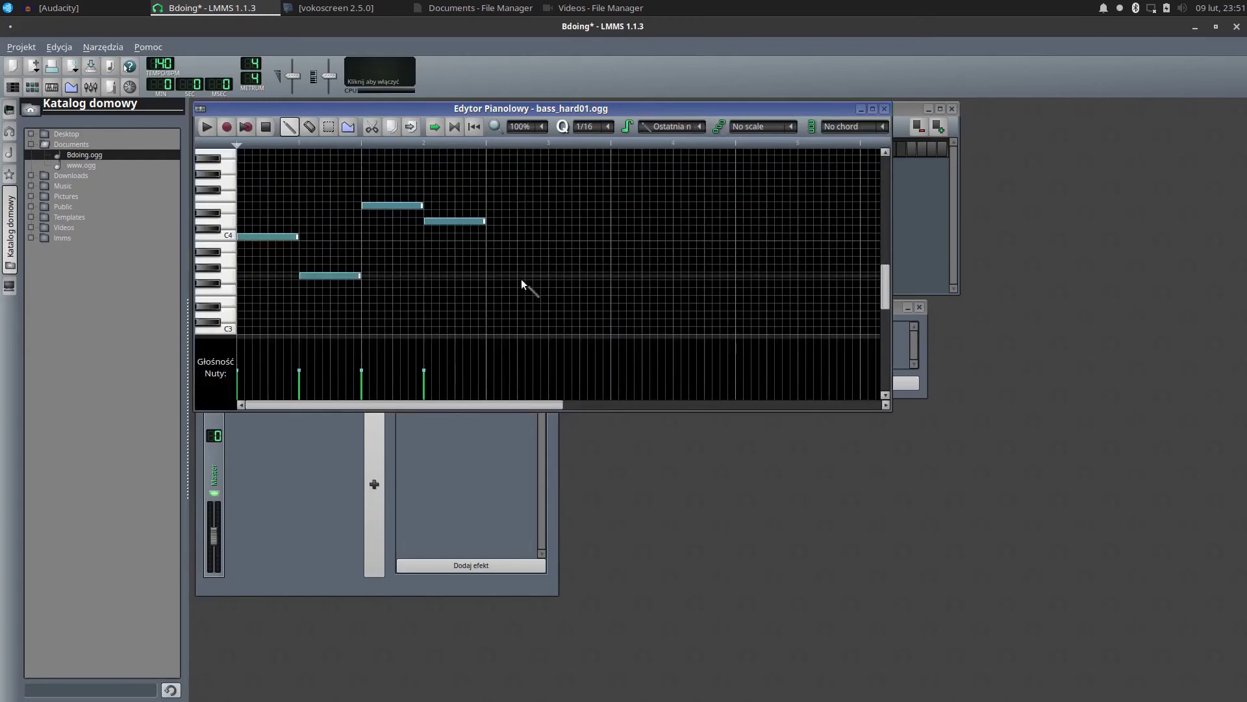
pyautogui.click(207, 128)
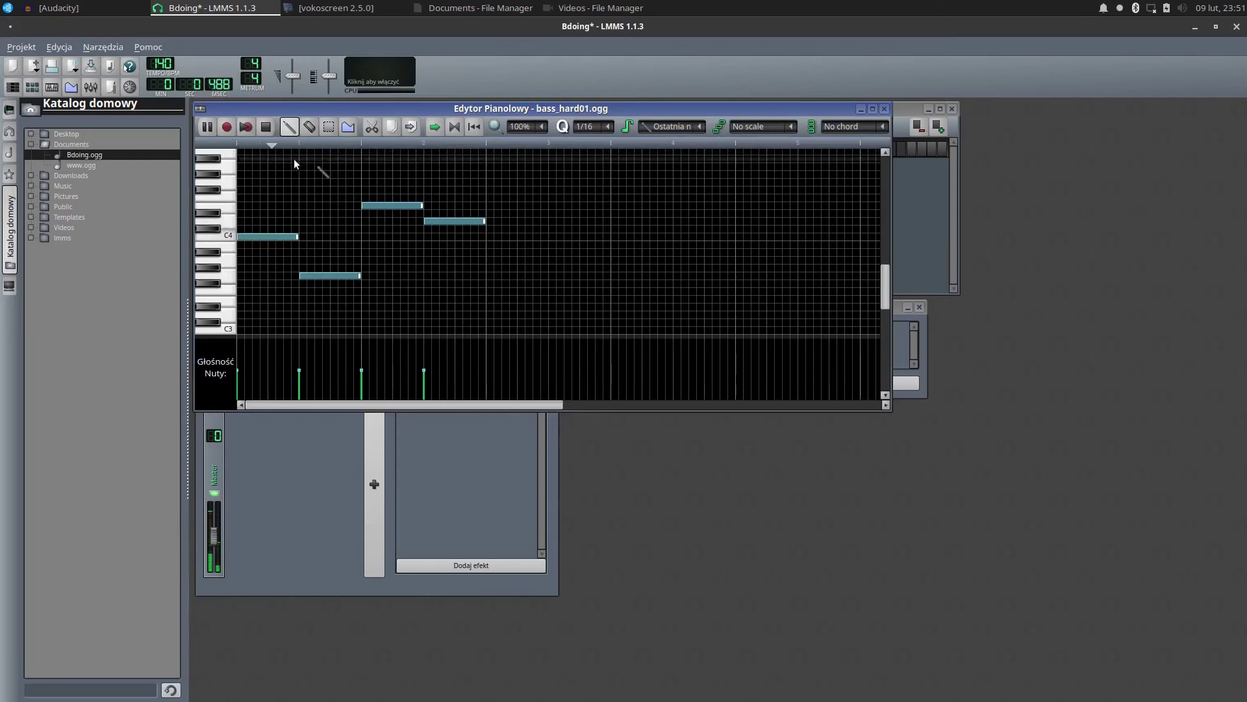
pyautogui.click(267, 130)
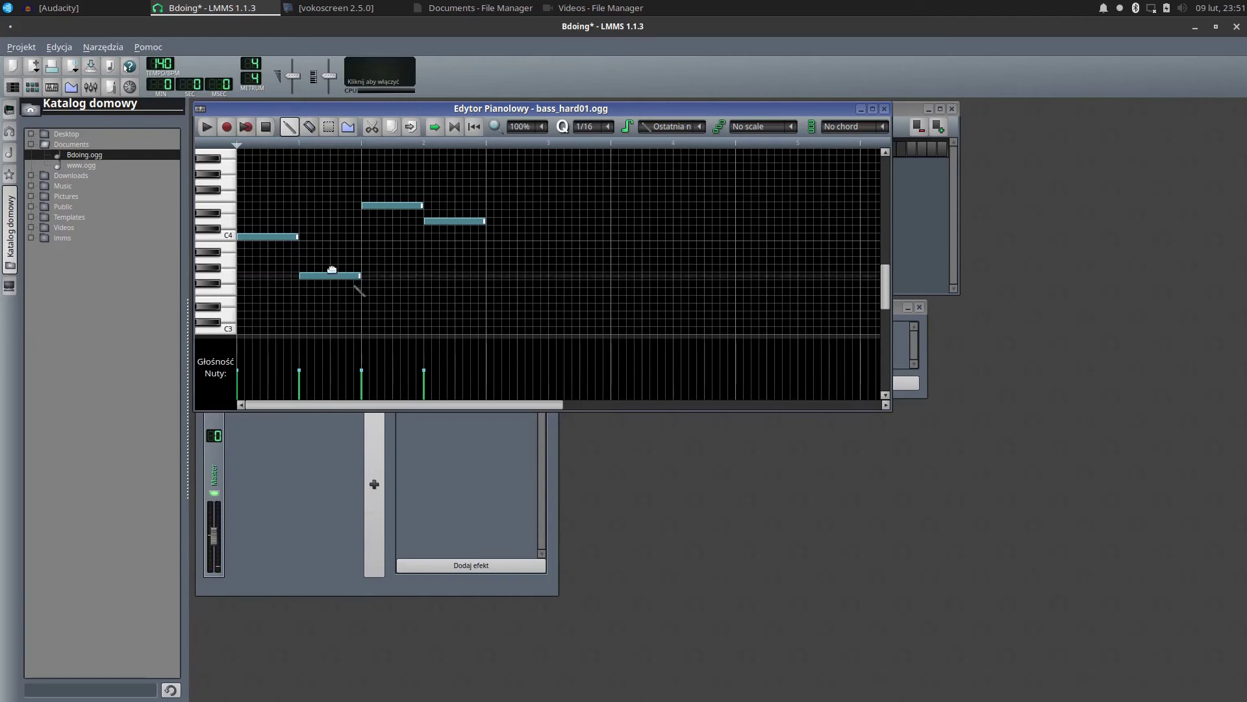
pyautogui.click(285, 238)
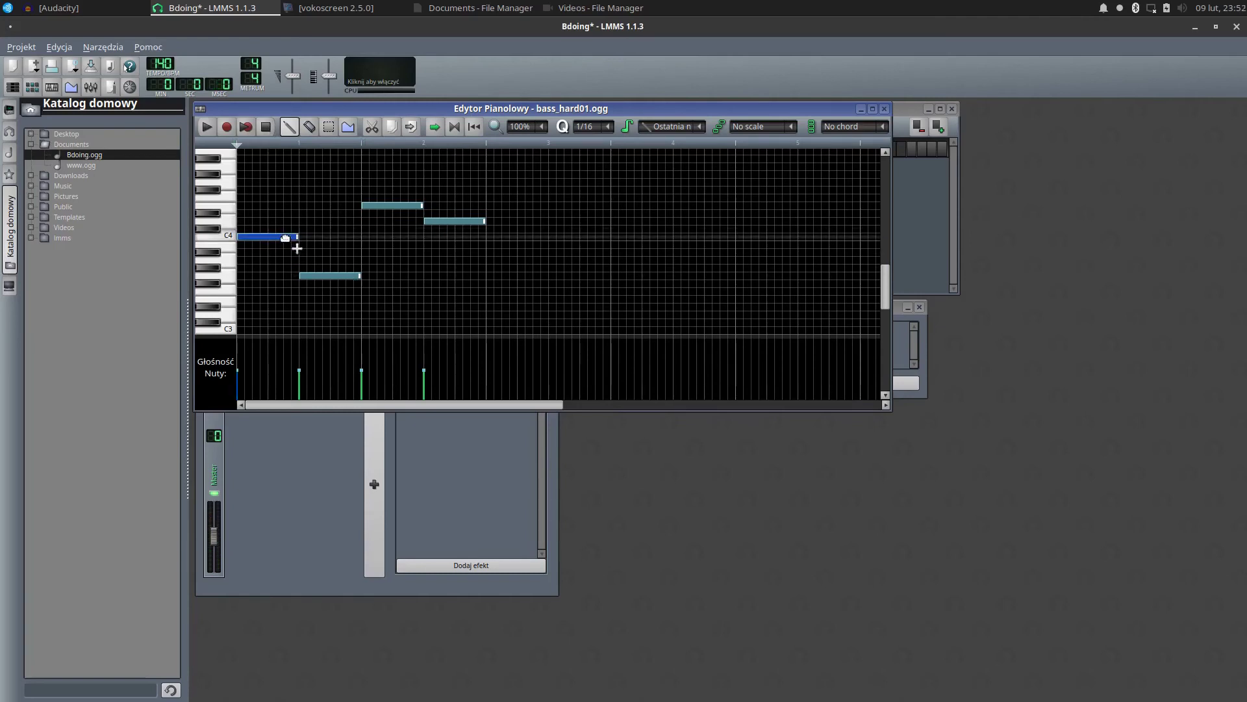
pyautogui.moveTo(329, 276); pyautogui.dragTo(327, 176)
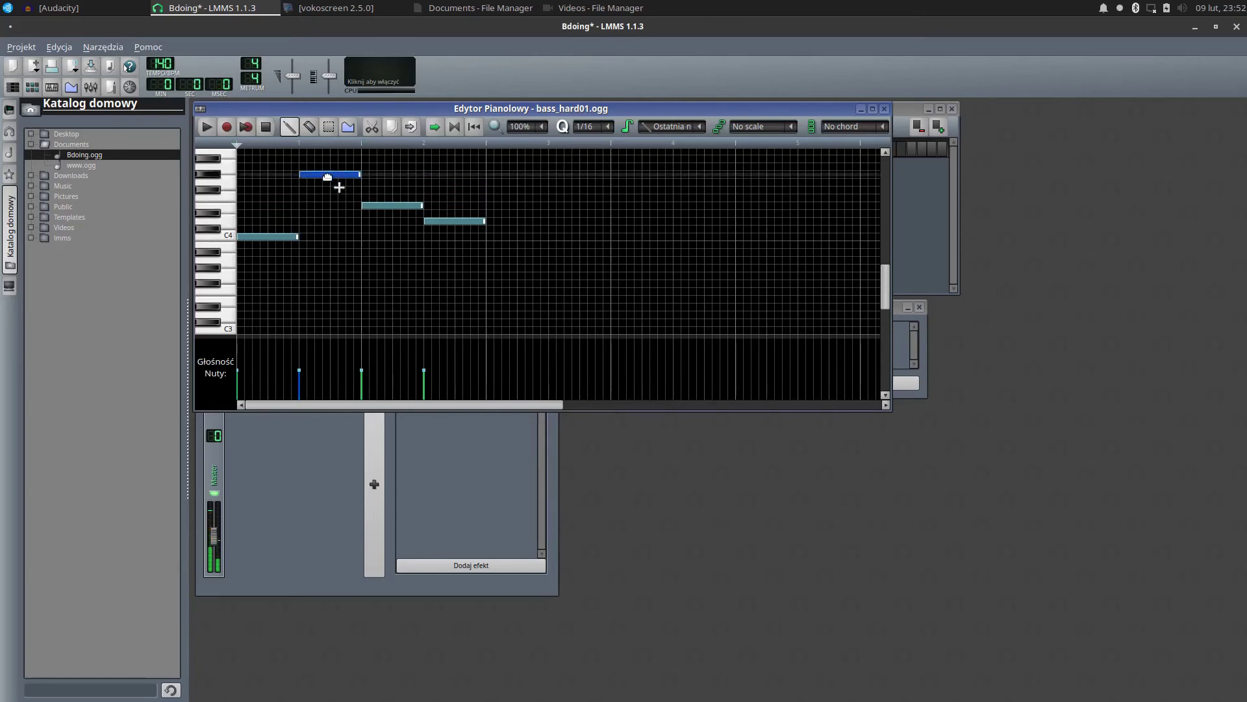
pyautogui.click(371, 204)
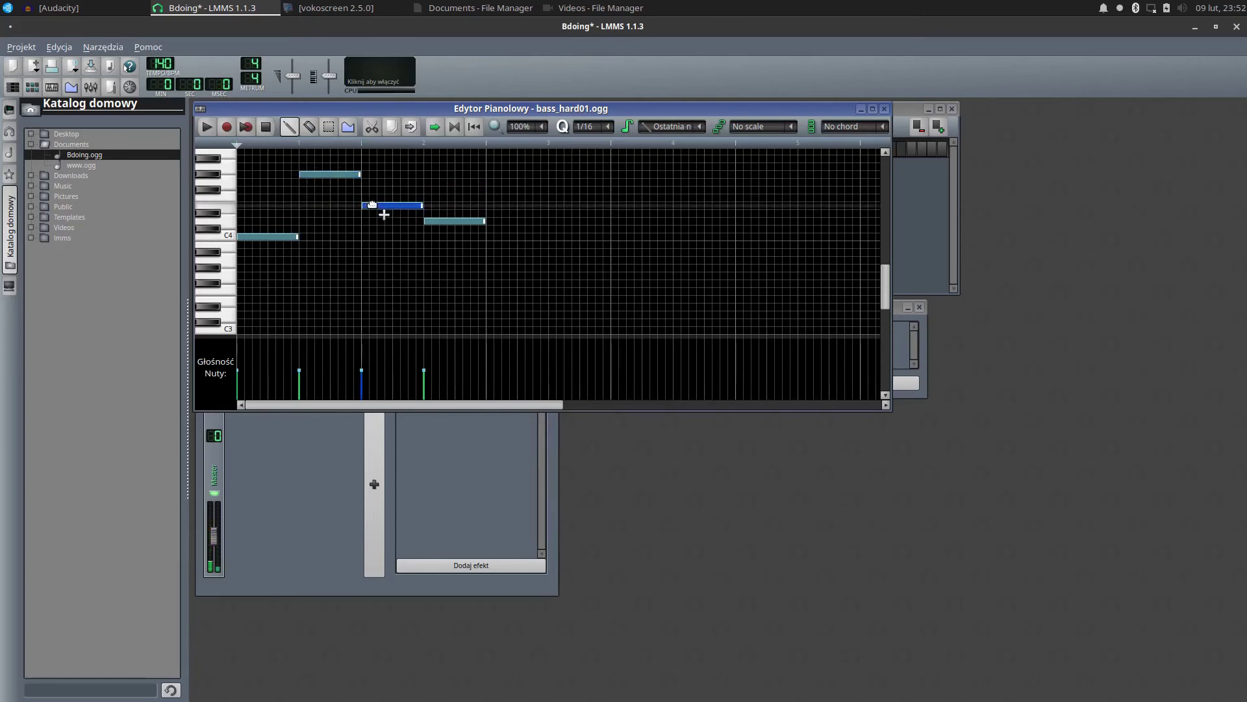
pyautogui.moveTo(371, 205)
pyautogui.mouseDown()
pyautogui.moveTo(372, 174)
pyautogui.moveTo(373, 184)
pyautogui.mouseUp()
pyautogui.moveTo(434, 224); pyautogui.dragTo(442, 90)
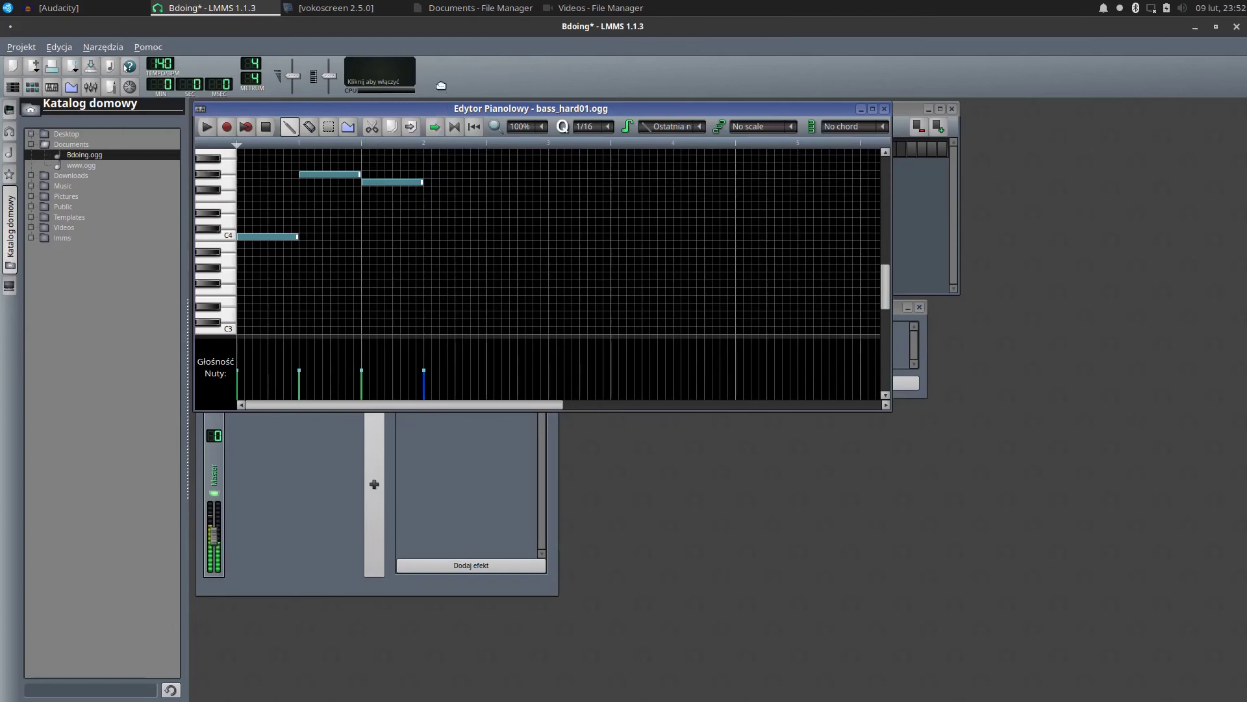
pyautogui.moveTo(440, 98); pyautogui.dragTo(434, 238)
# Listen to the edited pattern in the piano roll, and play the whole composition from the start
pyautogui.click(207, 127)
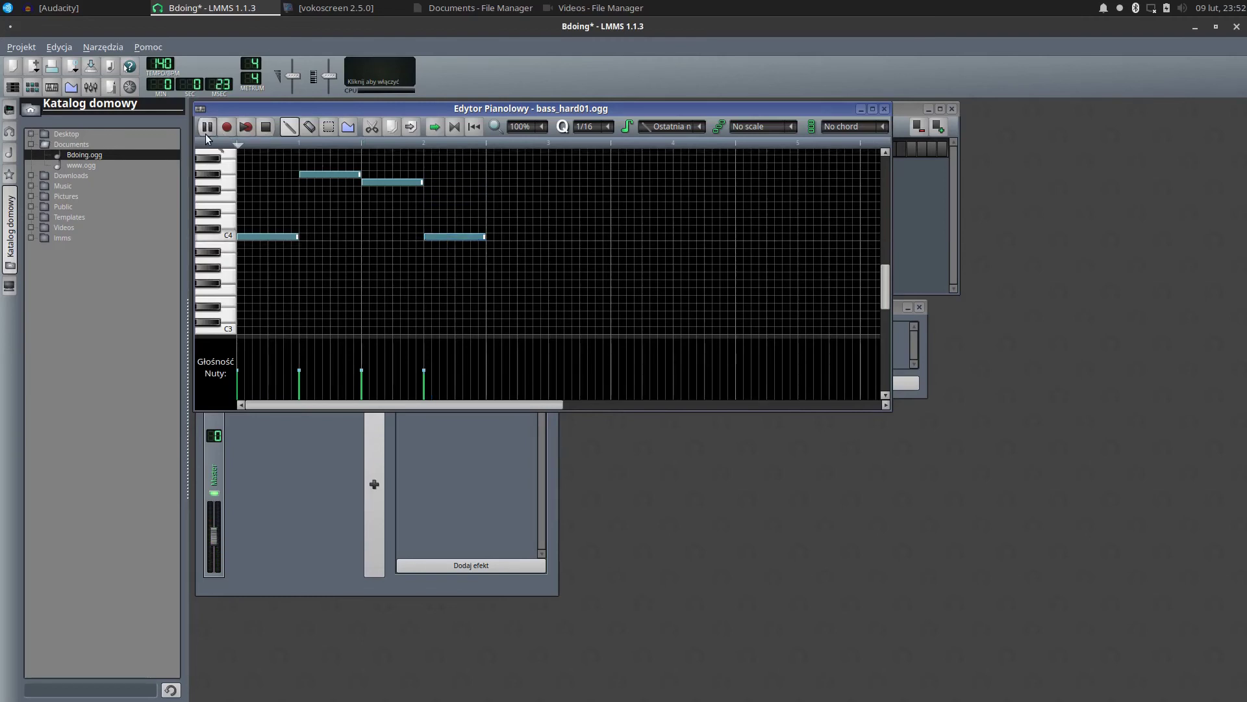
pyautogui.click(267, 130)
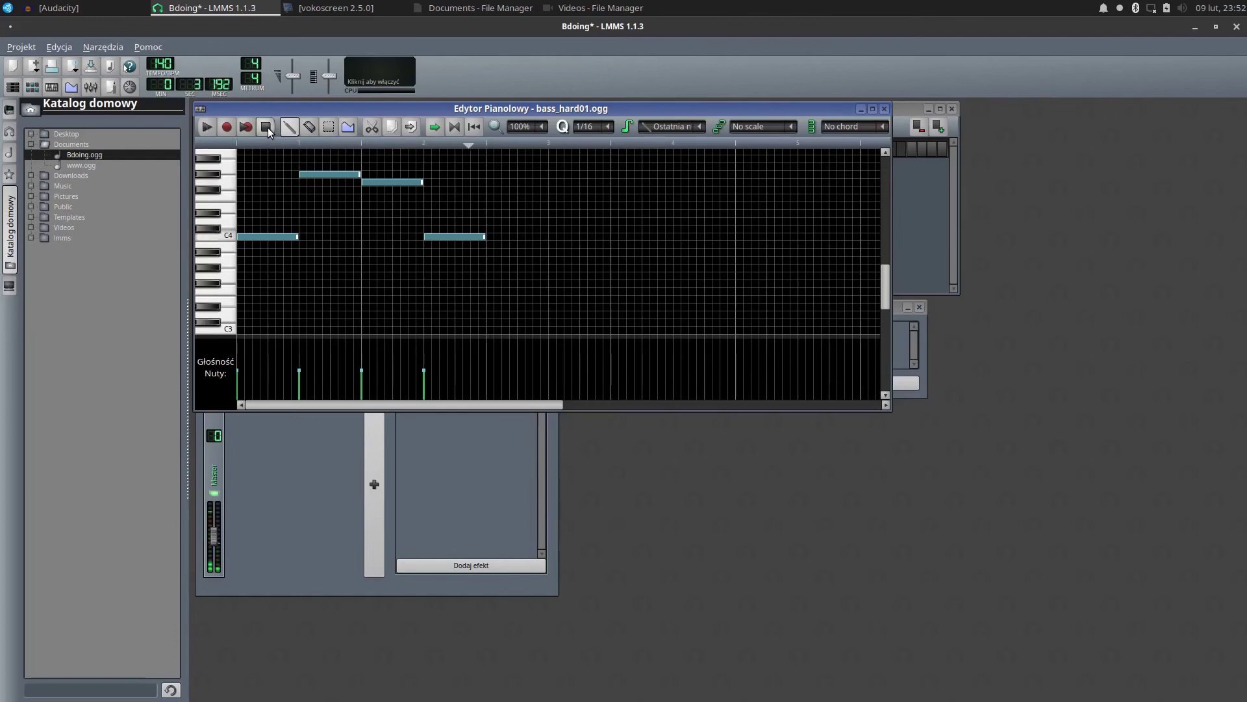
pyautogui.click(885, 110)
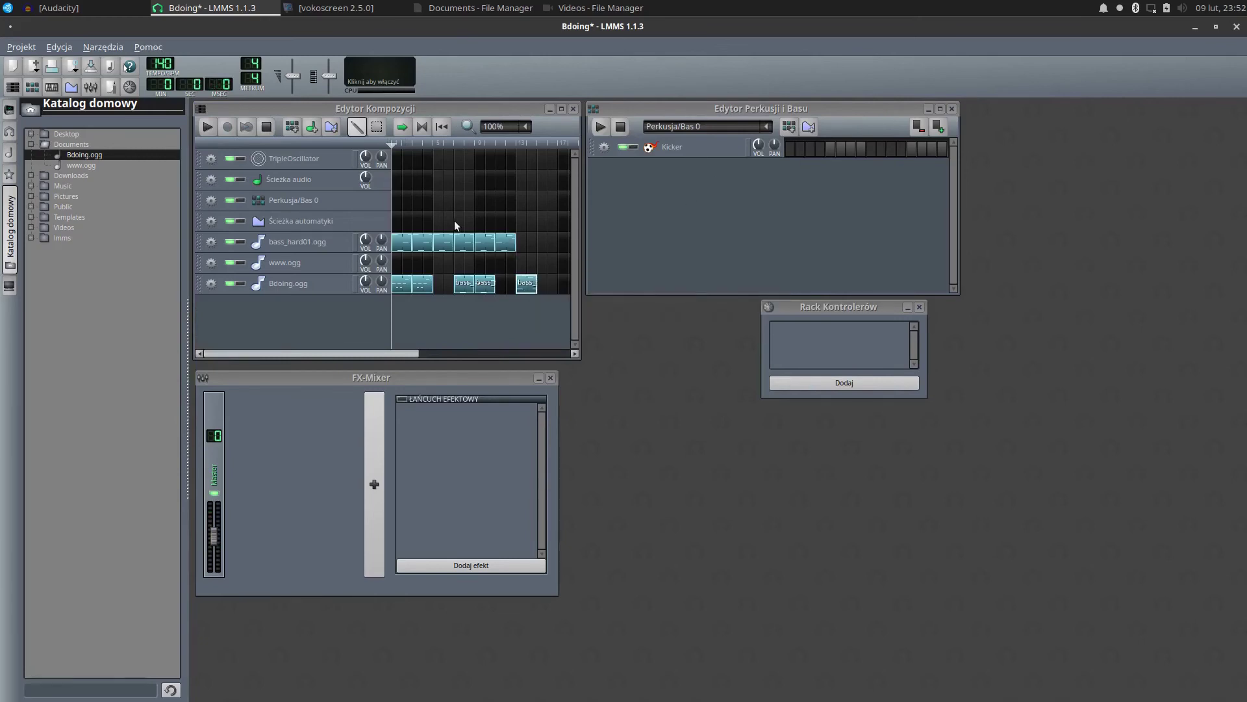
pyautogui.click(379, 145)
pyautogui.click(204, 127)
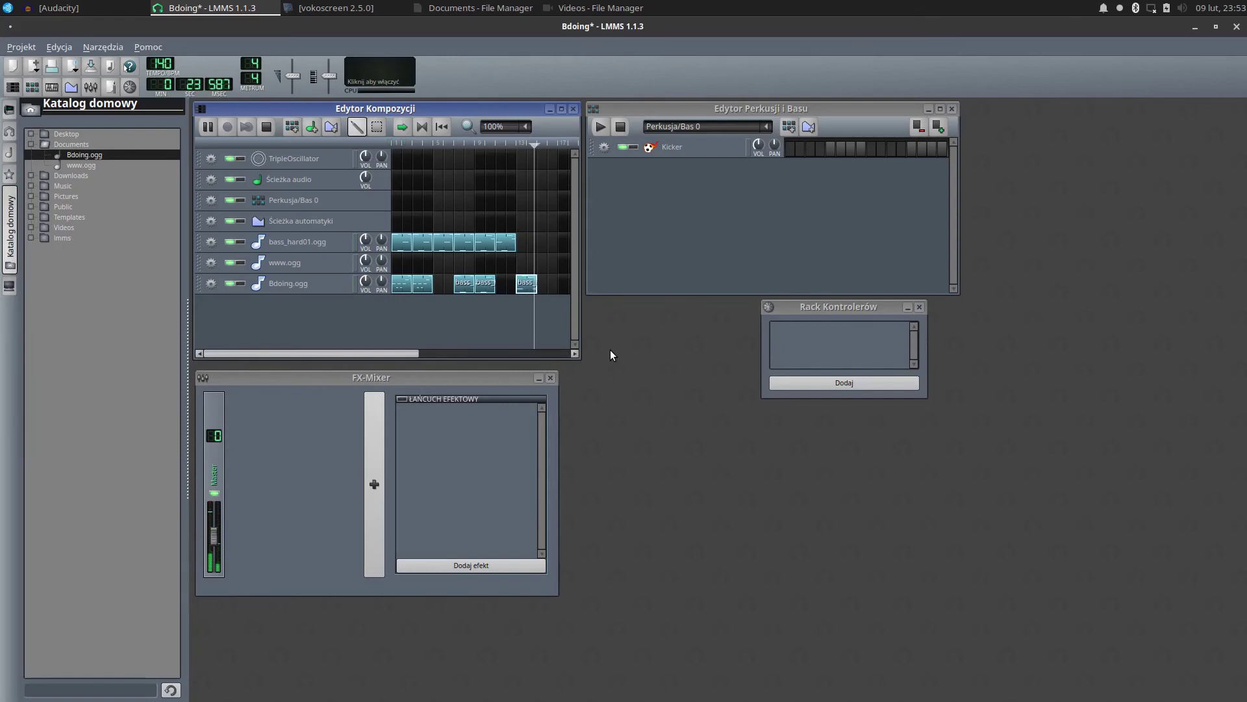
pyautogui.click(267, 130)
# Copy the last Bdoing.ogg-track pattern and paste it twice in a row on the bass_hard01.ogg track, starting where the copied pattern ends
pyautogui.rightClick(523, 282)
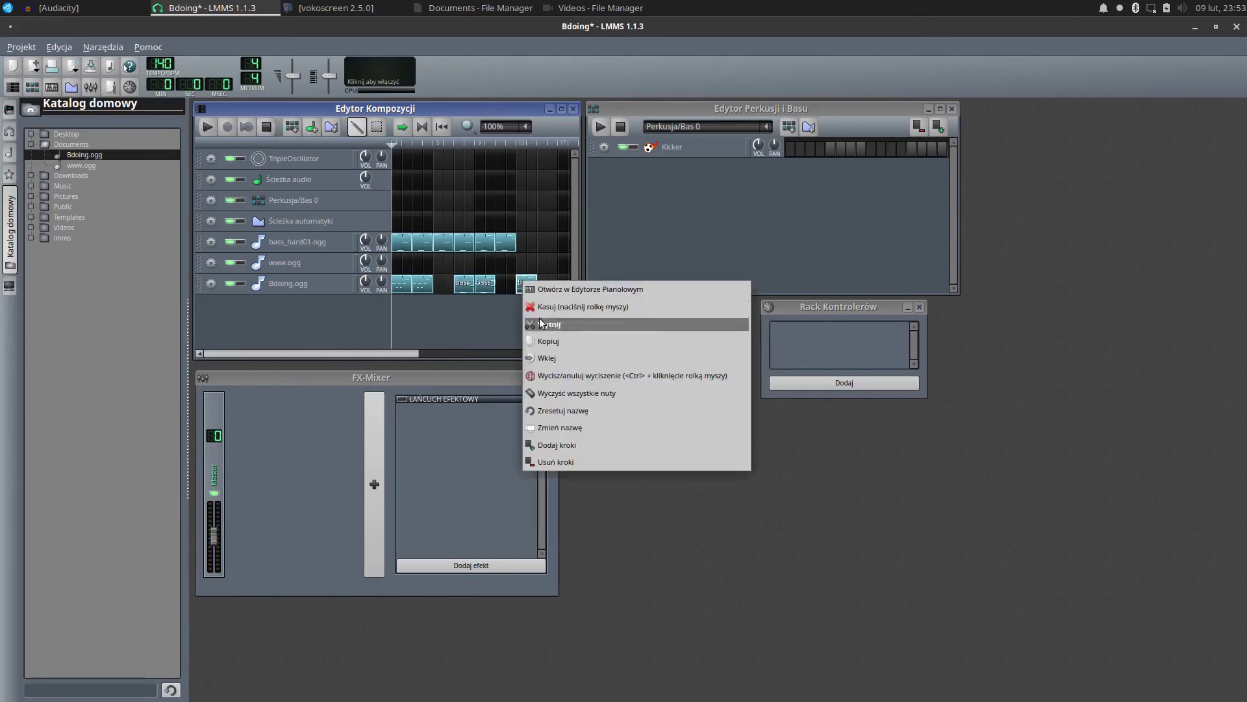
pyautogui.click(563, 341)
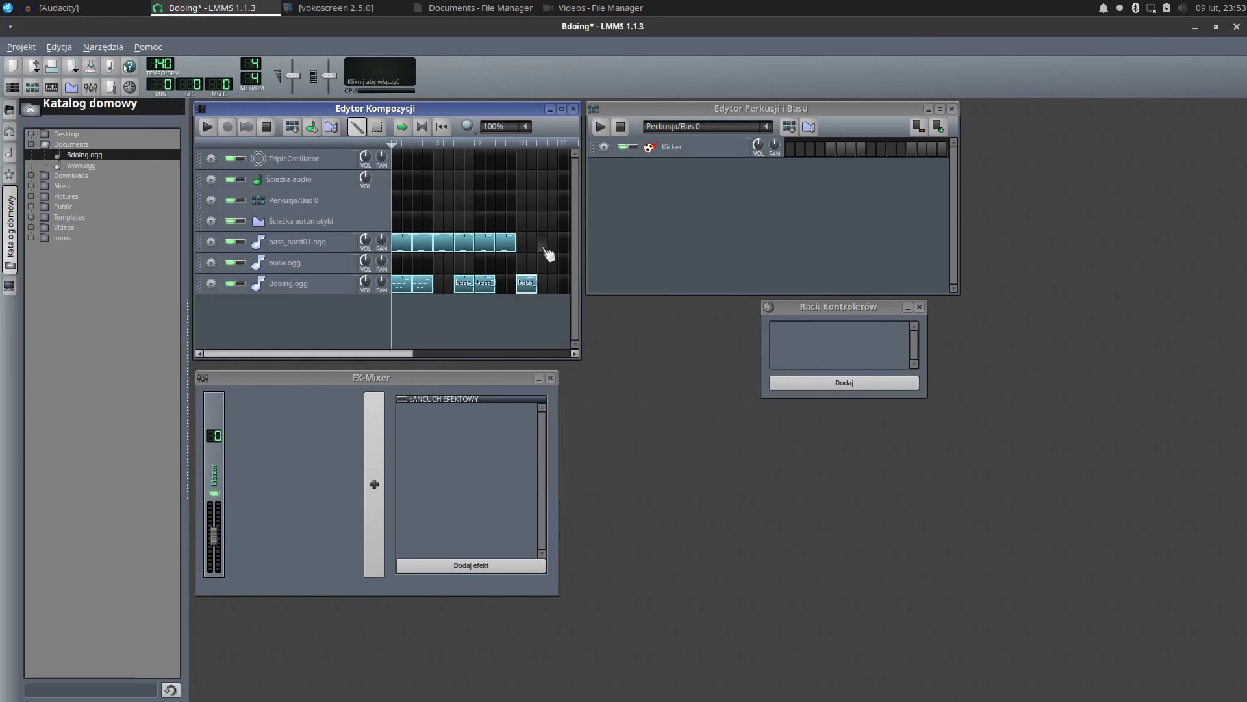
pyautogui.rightClick(543, 247)
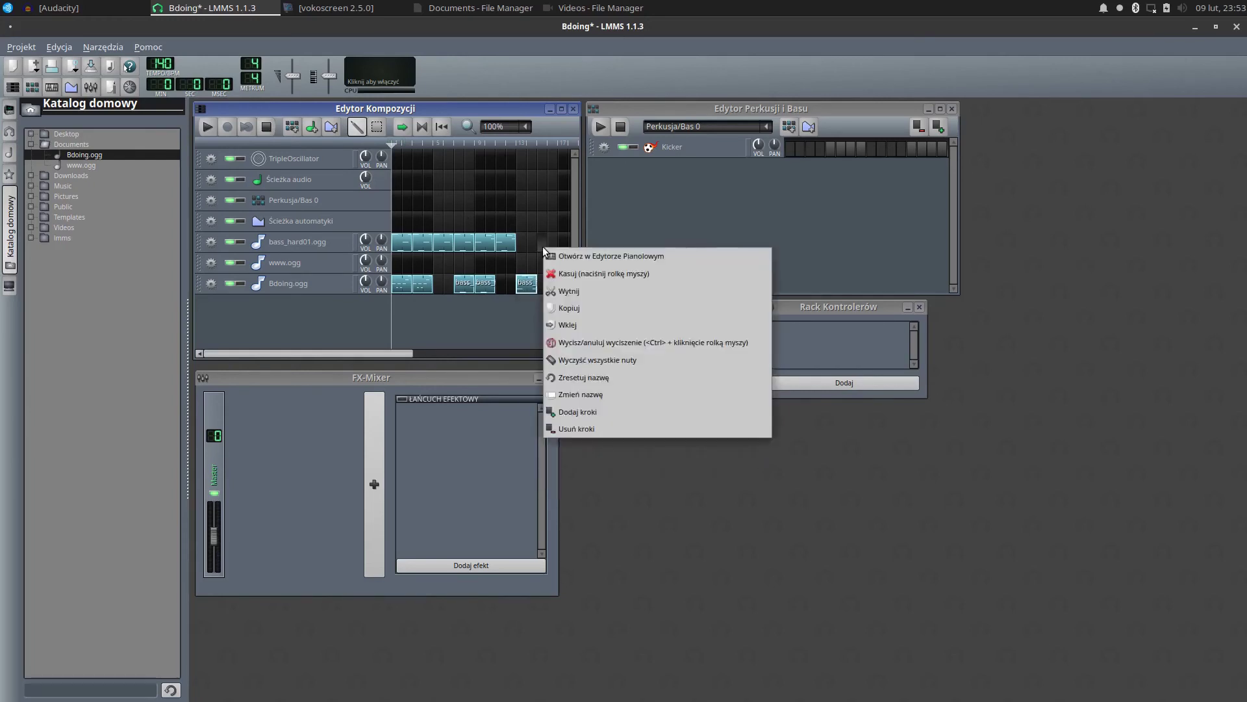
pyautogui.click(580, 325)
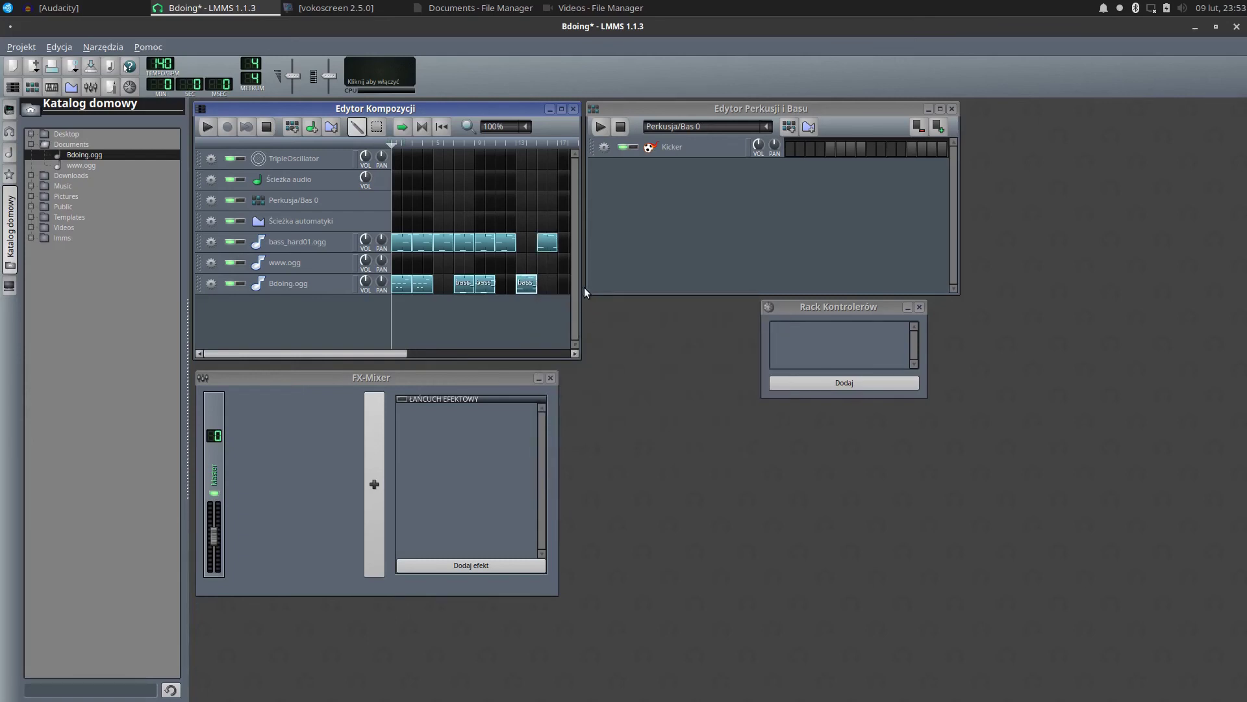
pyautogui.moveTo(580, 287); pyautogui.dragTo(873, 292)
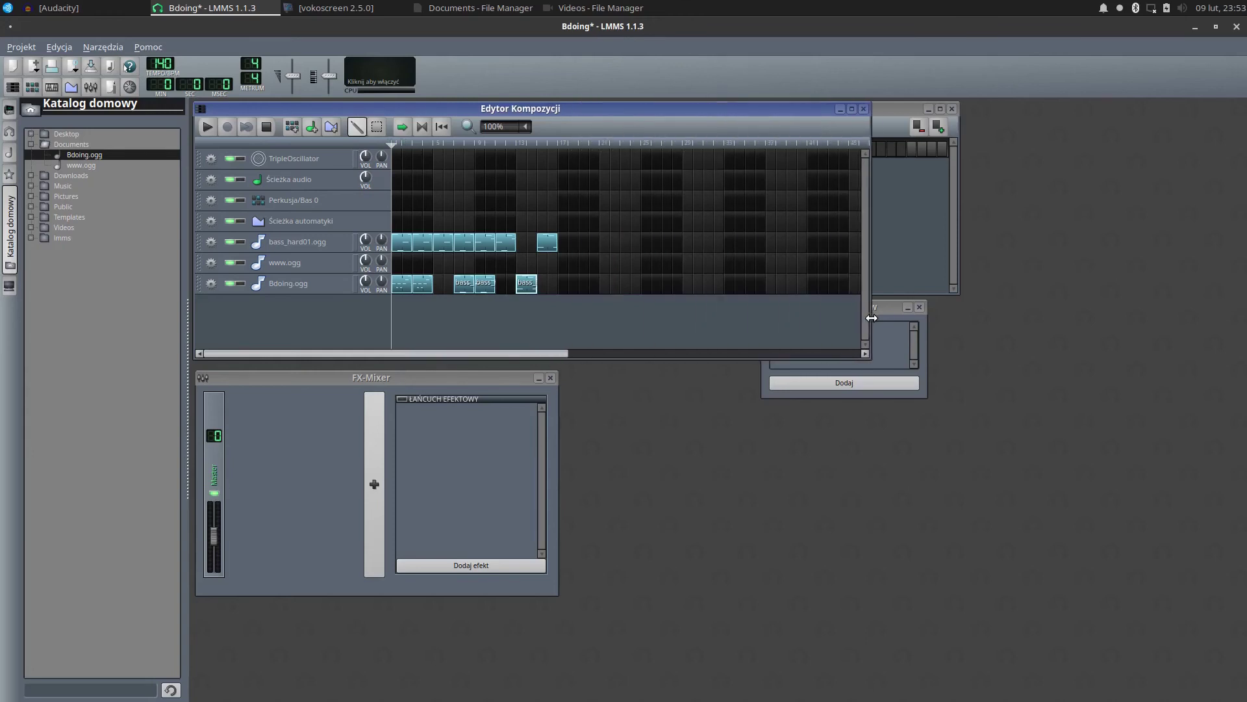
pyautogui.rightClick(563, 244)
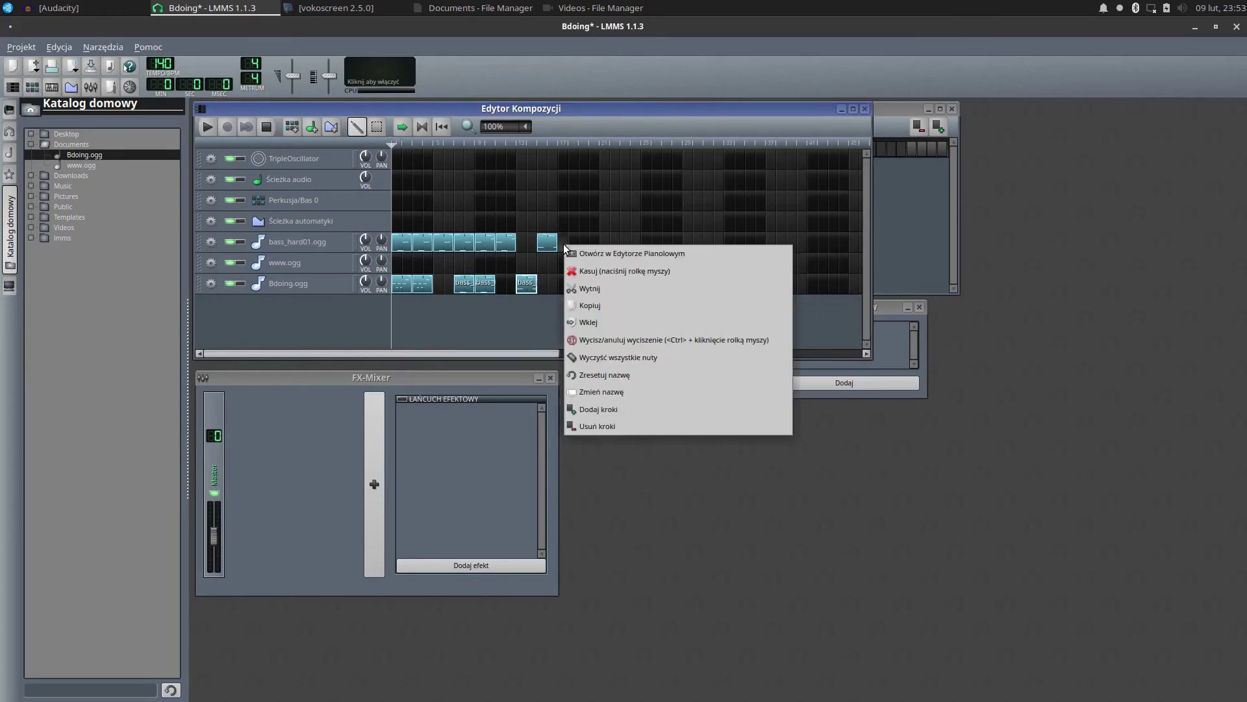
pyautogui.click(589, 322)
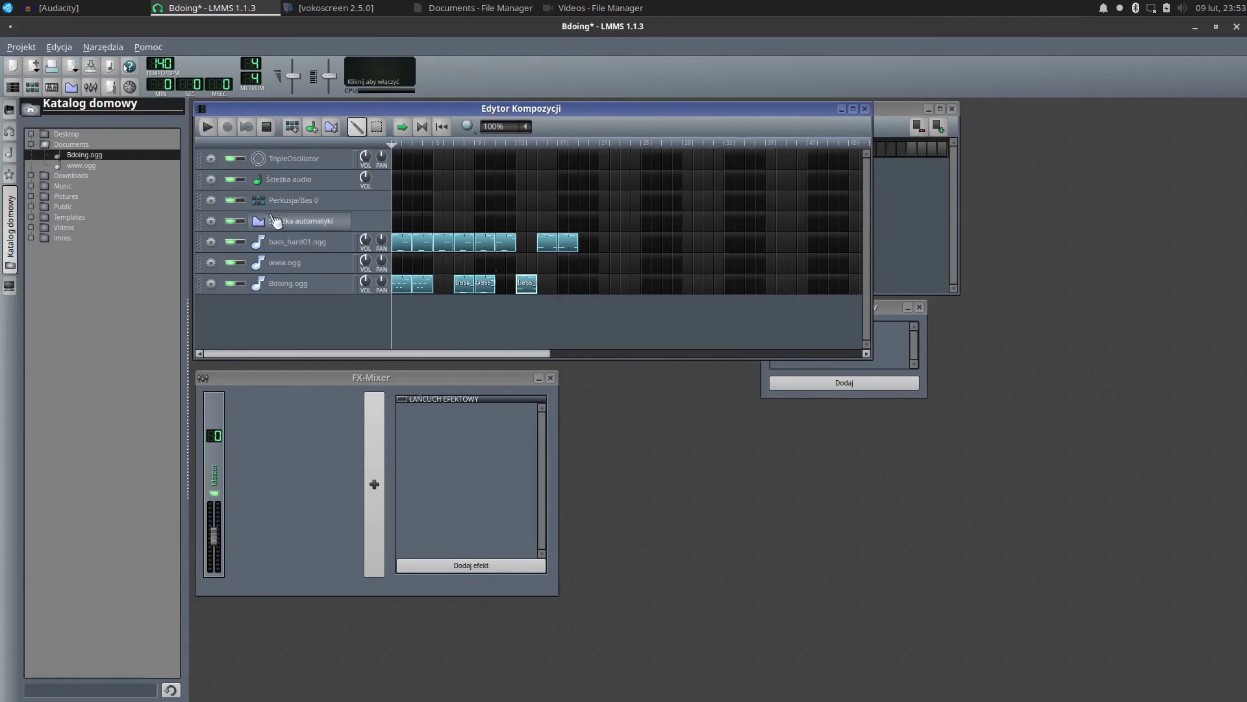
pyautogui.click(80, 166)
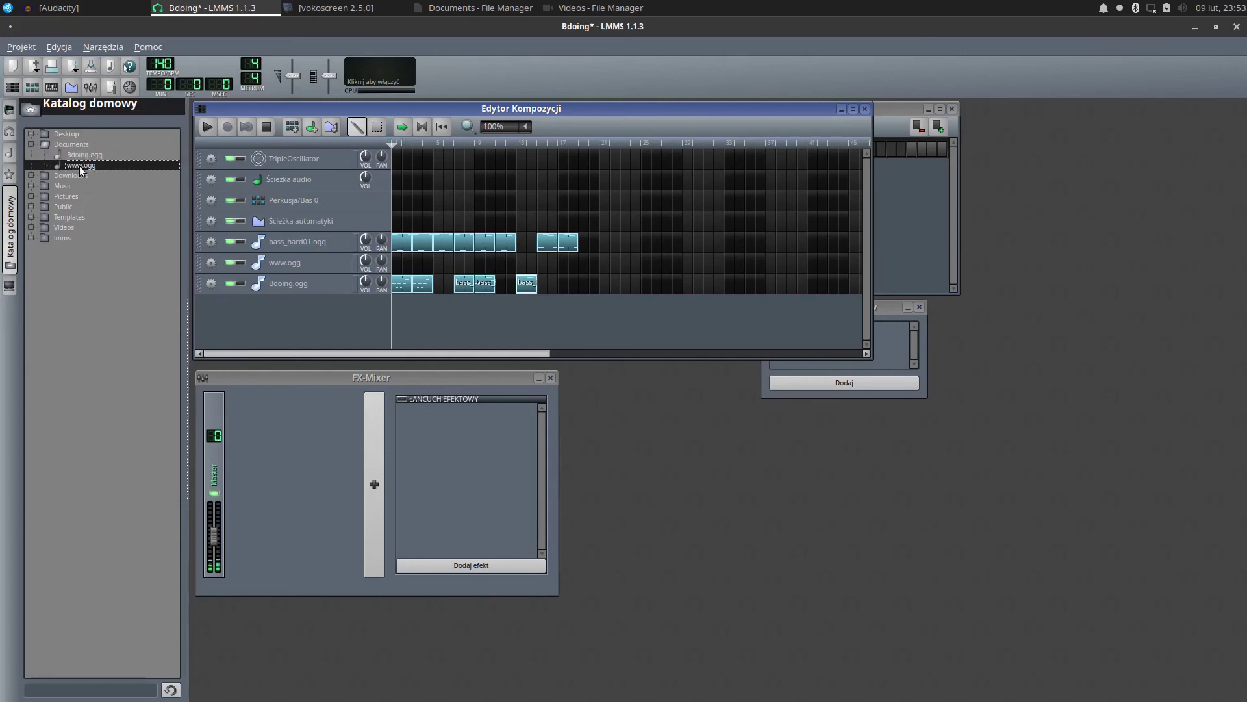
pyautogui.moveTo(80, 165); pyautogui.dragTo(335, 324)
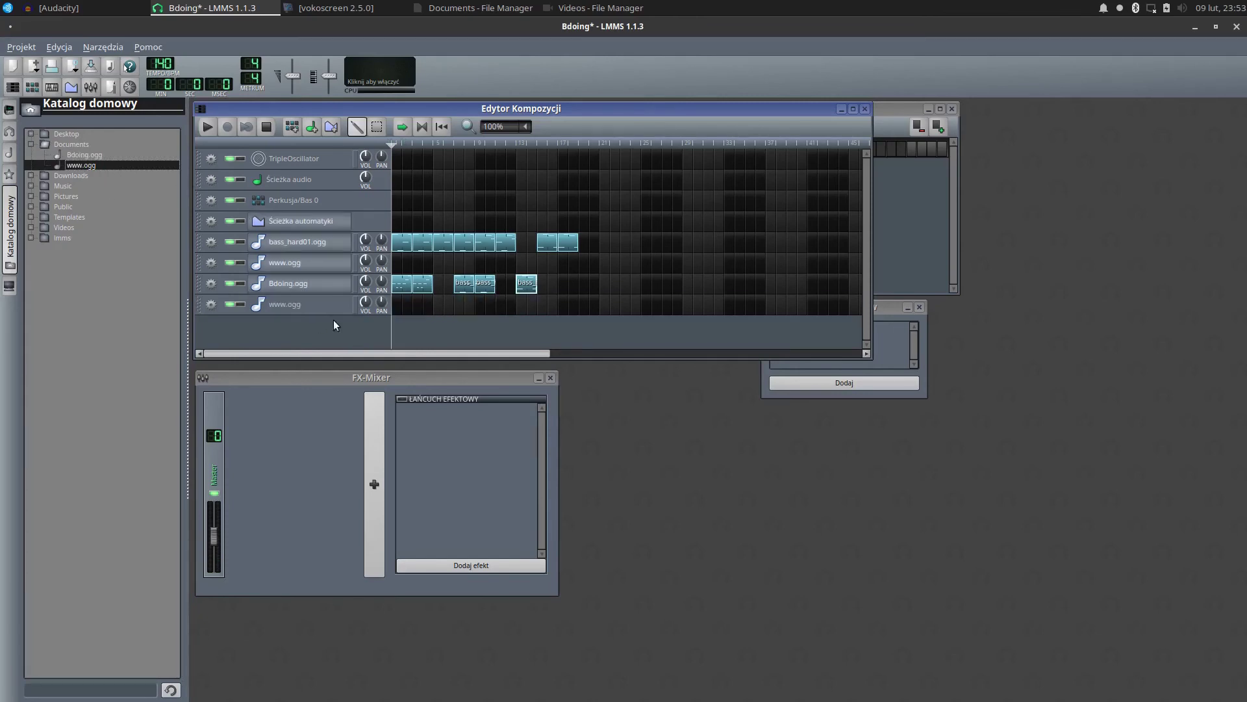
pyautogui.doubleClick(546, 311)
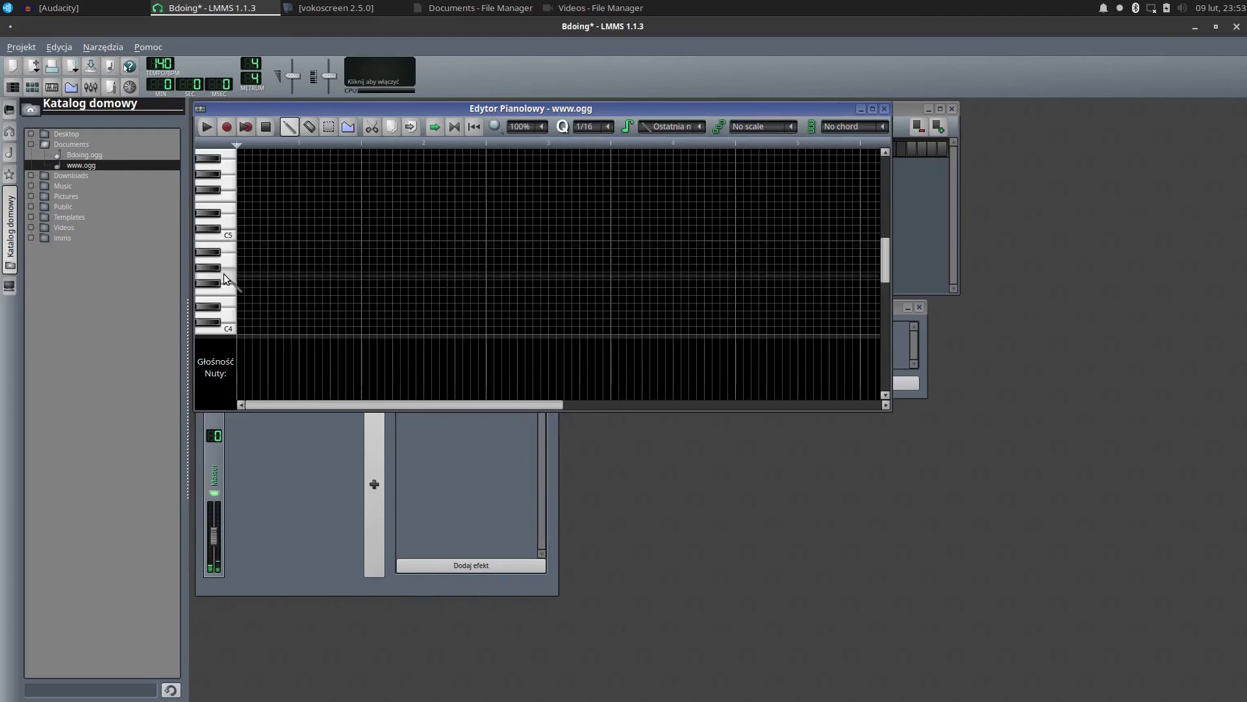
pyautogui.click(246, 275)
pyautogui.moveTo(264, 278); pyautogui.dragTo(494, 284)
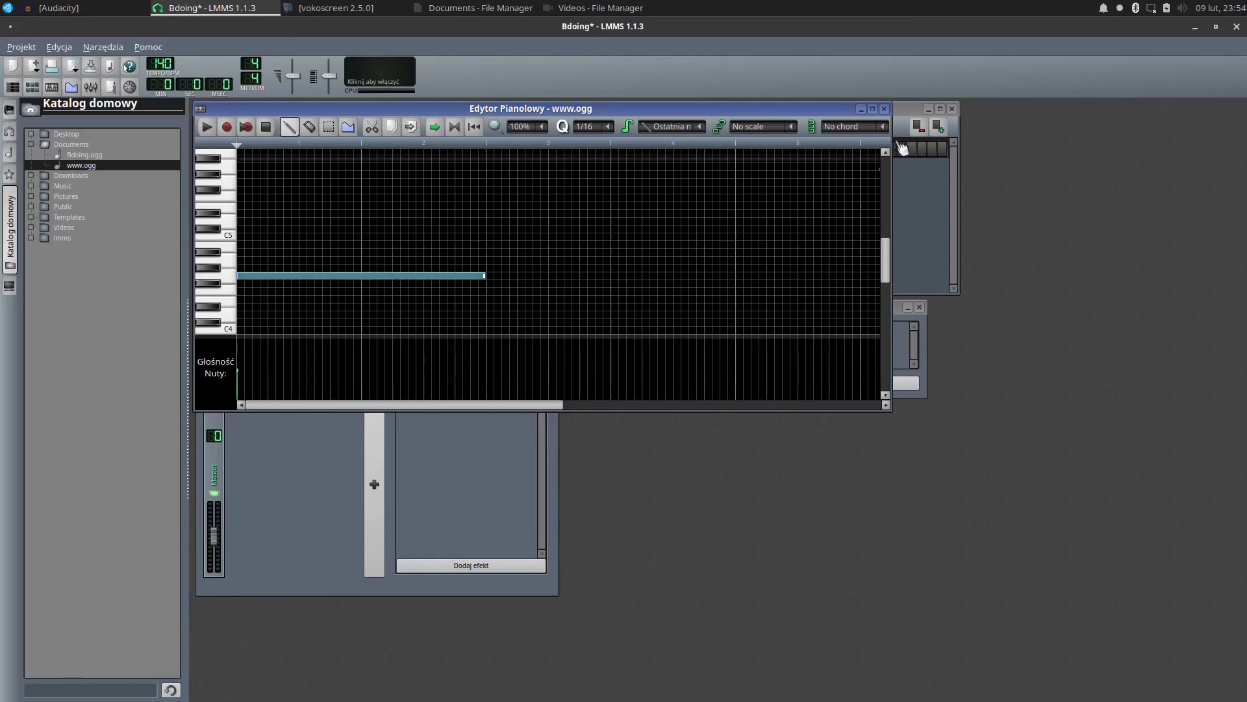
pyautogui.click(885, 109)
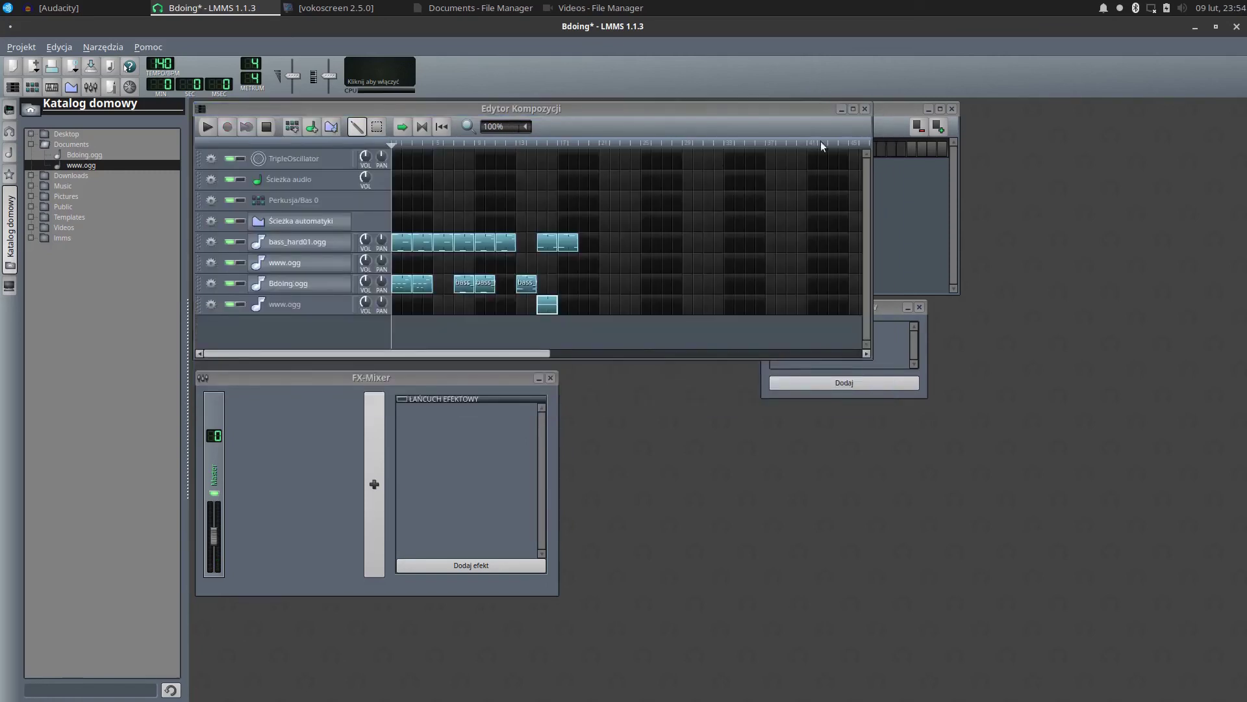
pyautogui.click(206, 127)
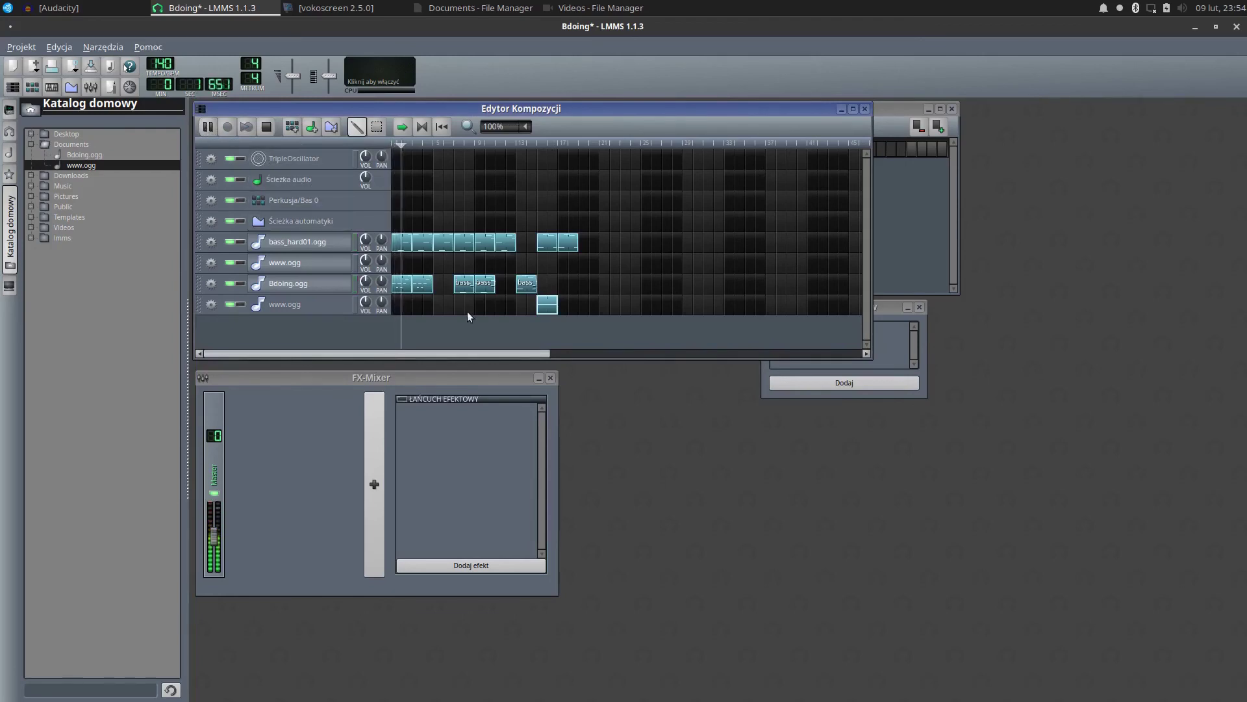
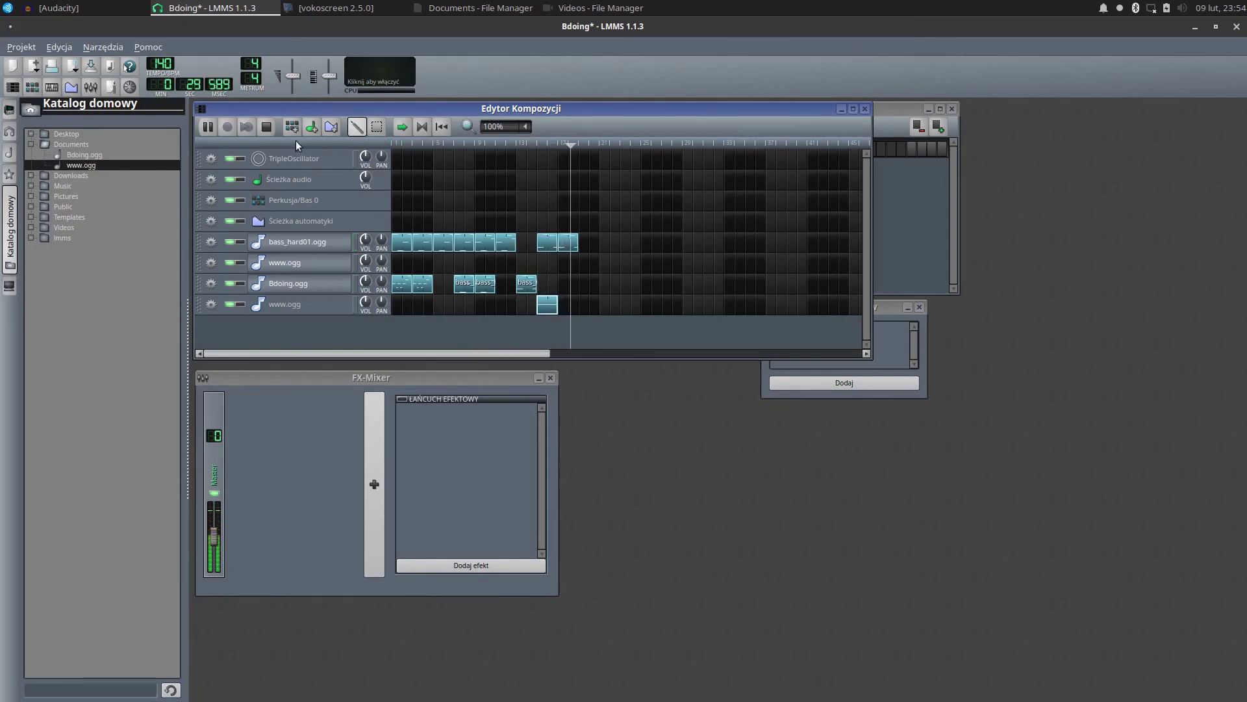
pyautogui.click(266, 126)
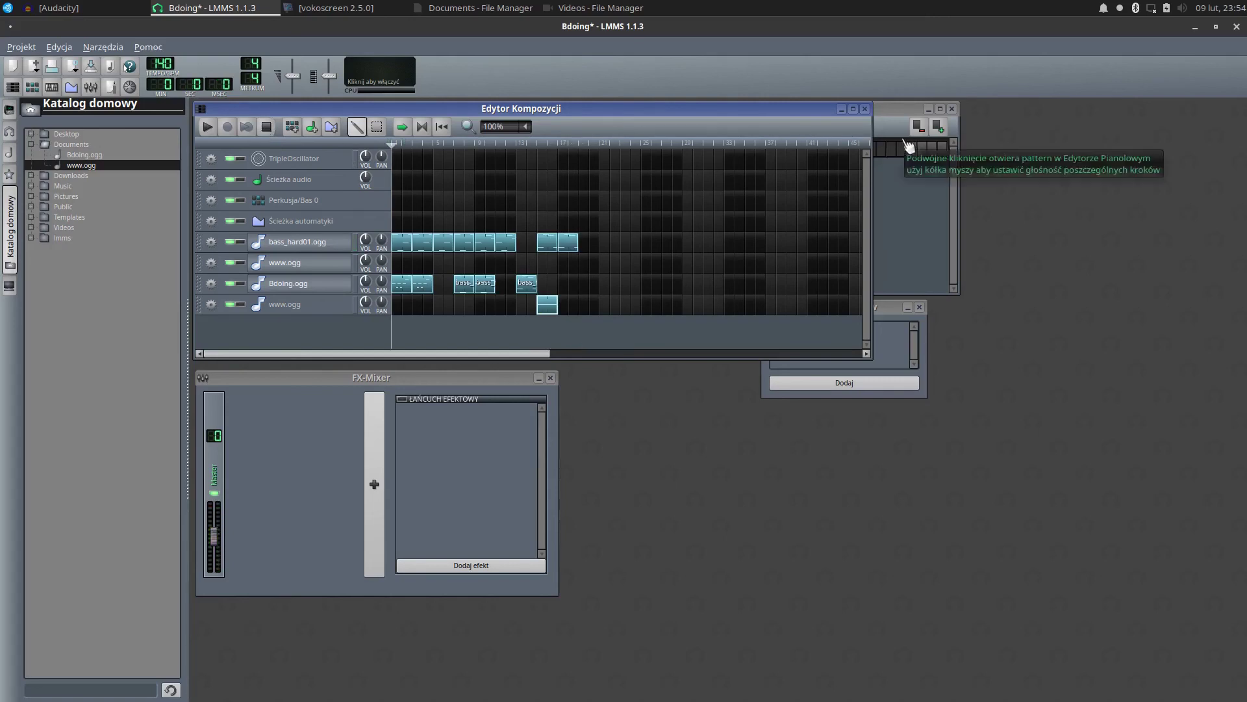
pyautogui.rightClick(1124, 10)
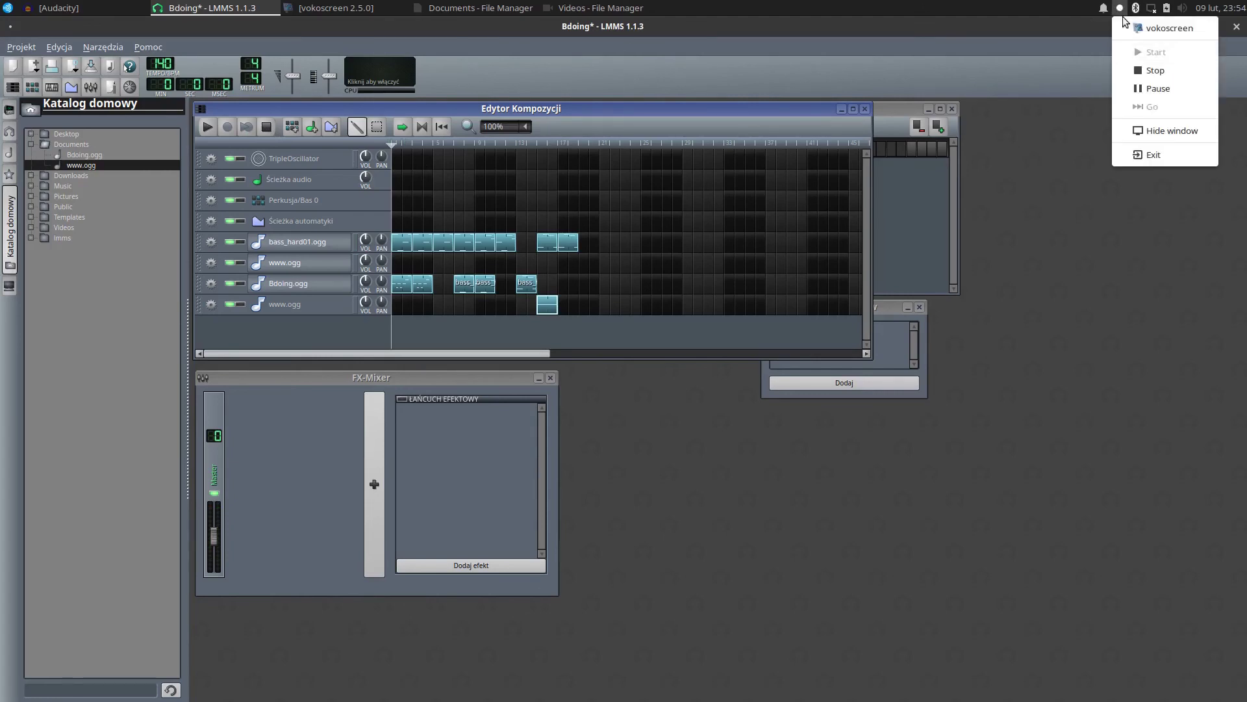
pyautogui.click(1152, 70)
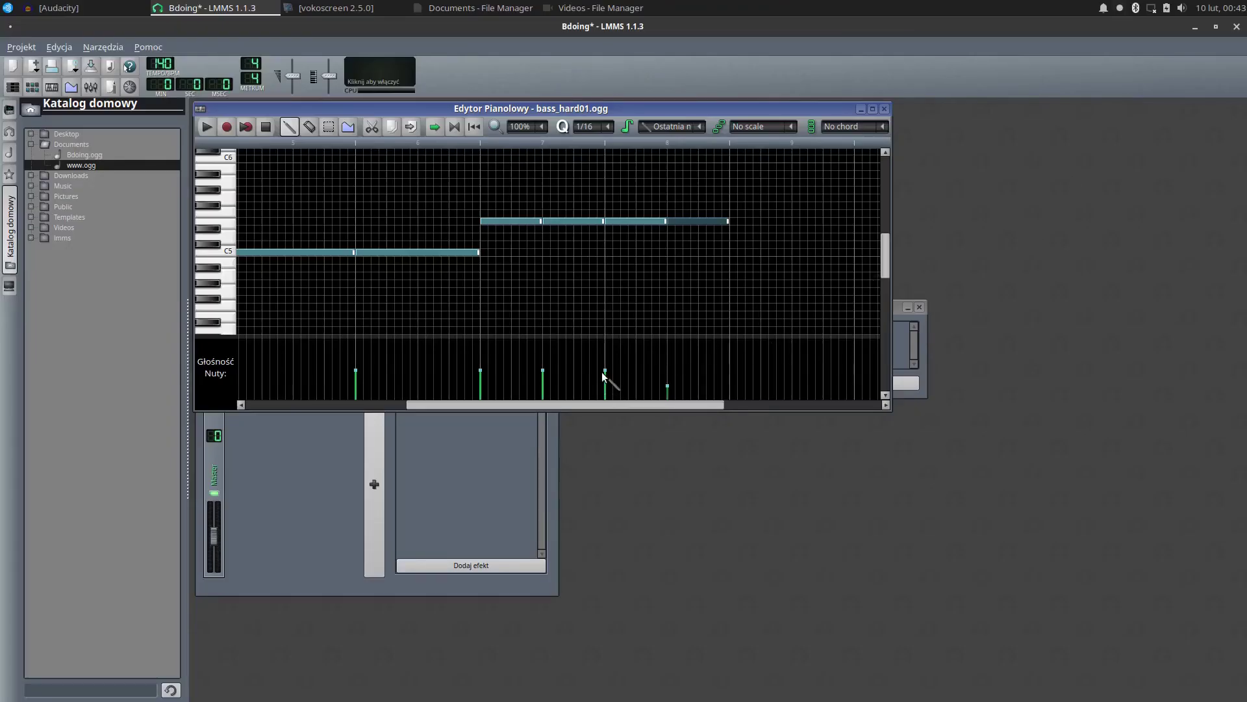
# Lower the volumes of the closing notes in the bass_hard01.ogg pattern, with the second C5 note at about 72% and the final note quietest
pyautogui.moveTo(604, 372); pyautogui.dragTo(478, 378)
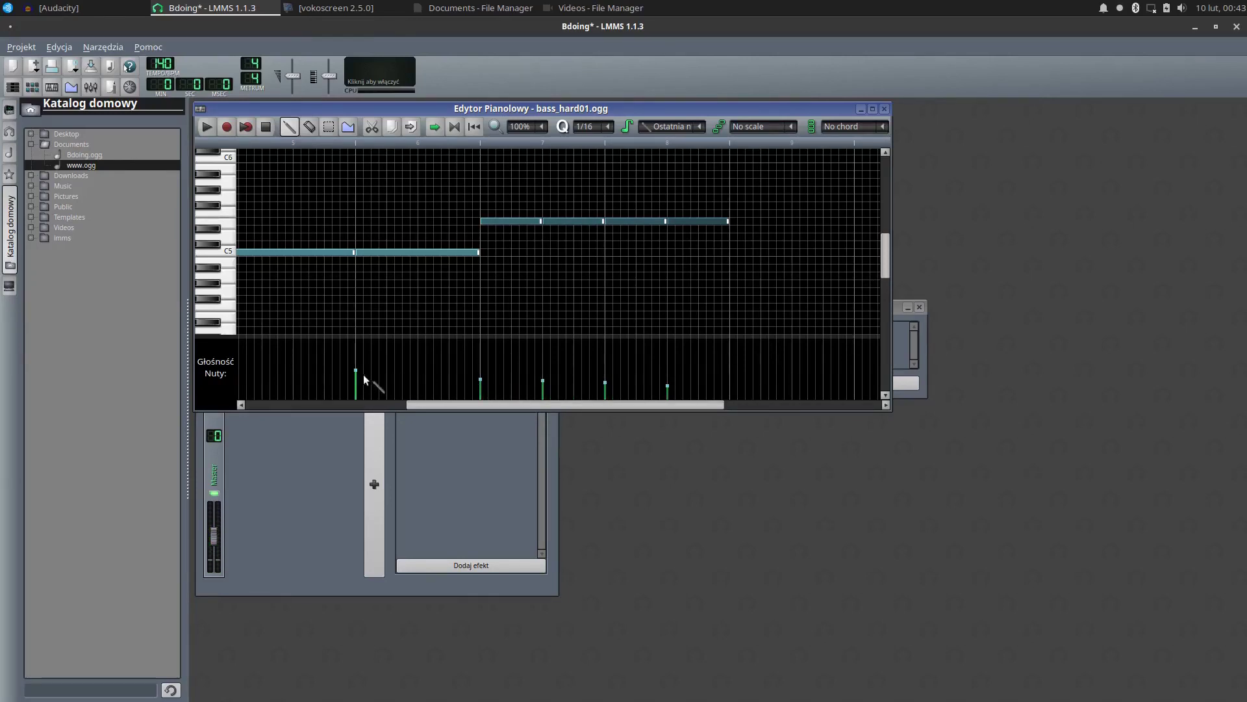
pyautogui.moveTo(355, 371); pyautogui.dragTo(355, 377)
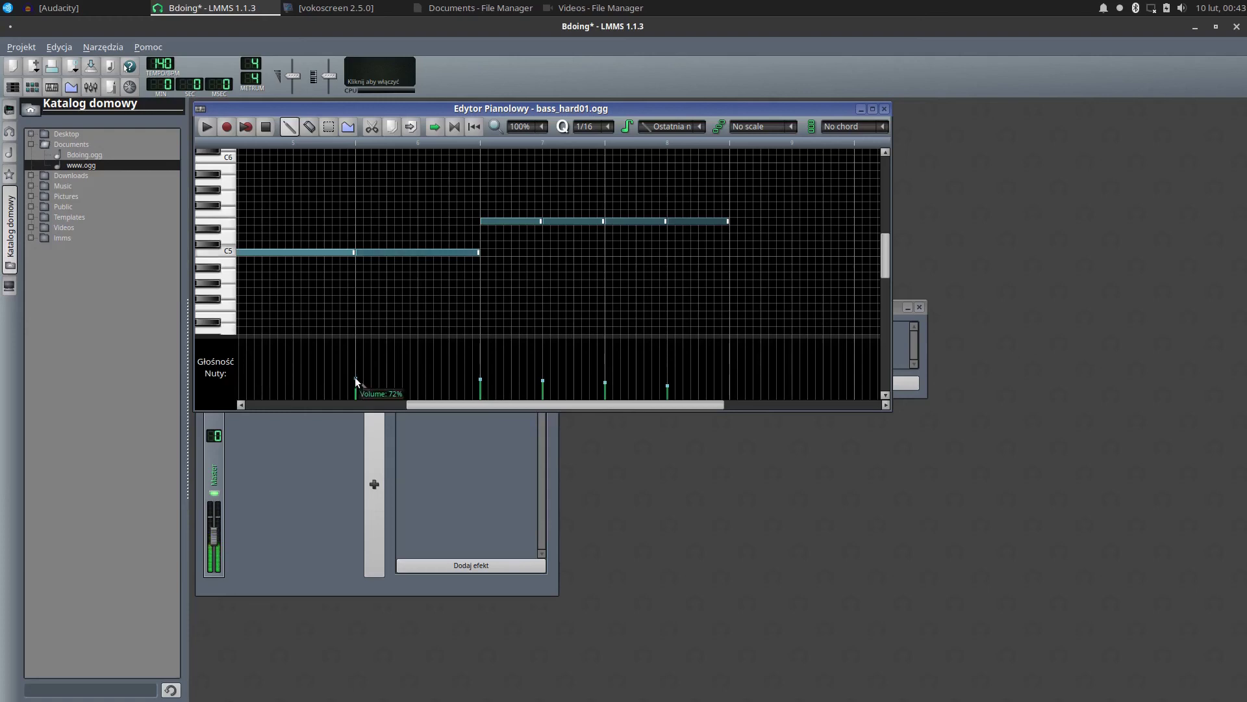
pyautogui.click(668, 388)
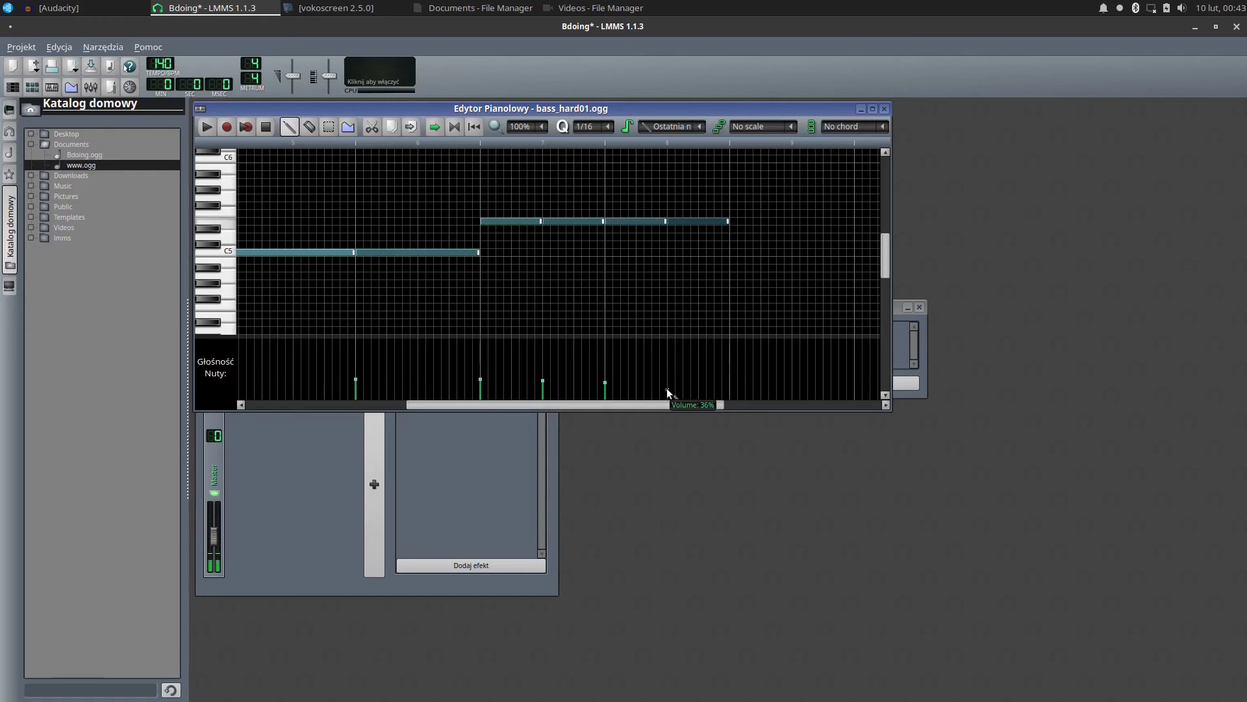
pyautogui.moveTo(666, 388); pyautogui.dragTo(668, 392)
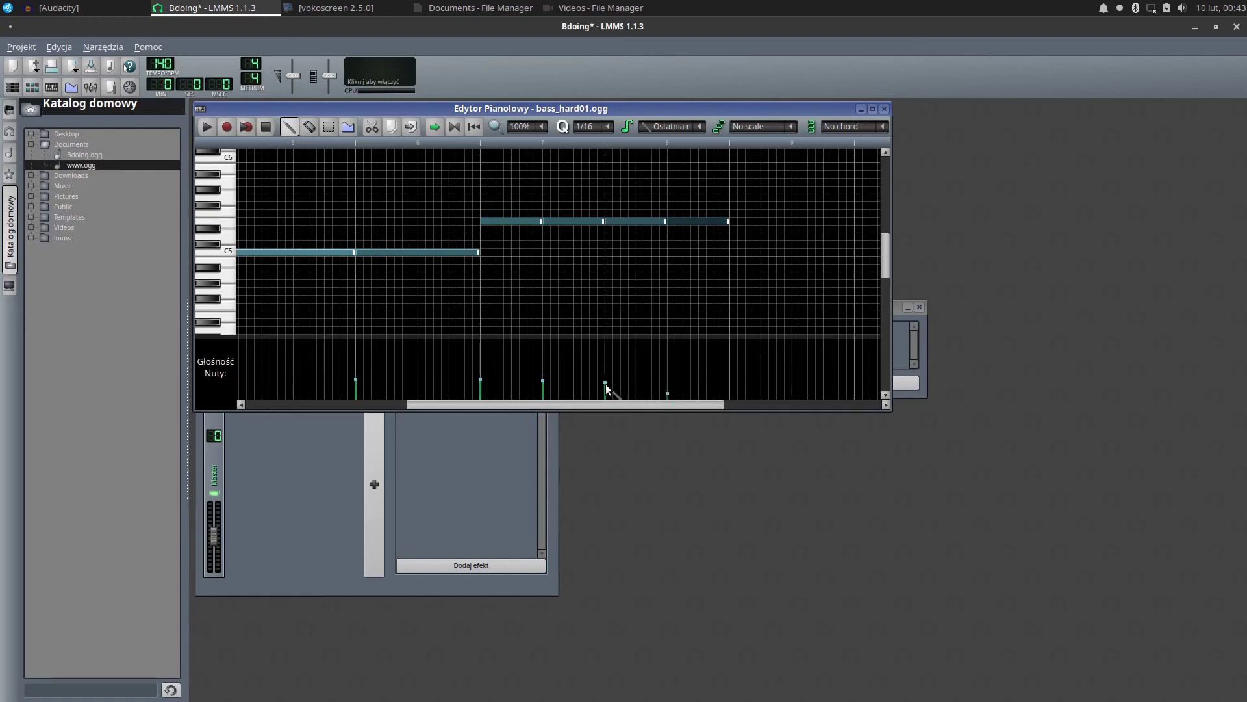
pyautogui.click(606, 385)
# Reduce the volumes of the middle notes leading into the C5 notes, lower the second C5 note slightly further, and close the piano roll
pyautogui.moveTo(576, 403); pyautogui.dragTo(479, 404)
pyautogui.moveTo(536, 372)
pyautogui.mouseDown()
pyautogui.moveTo(412, 378)
pyautogui.moveTo(474, 384)
pyautogui.mouseUp()
pyautogui.click(473, 377)
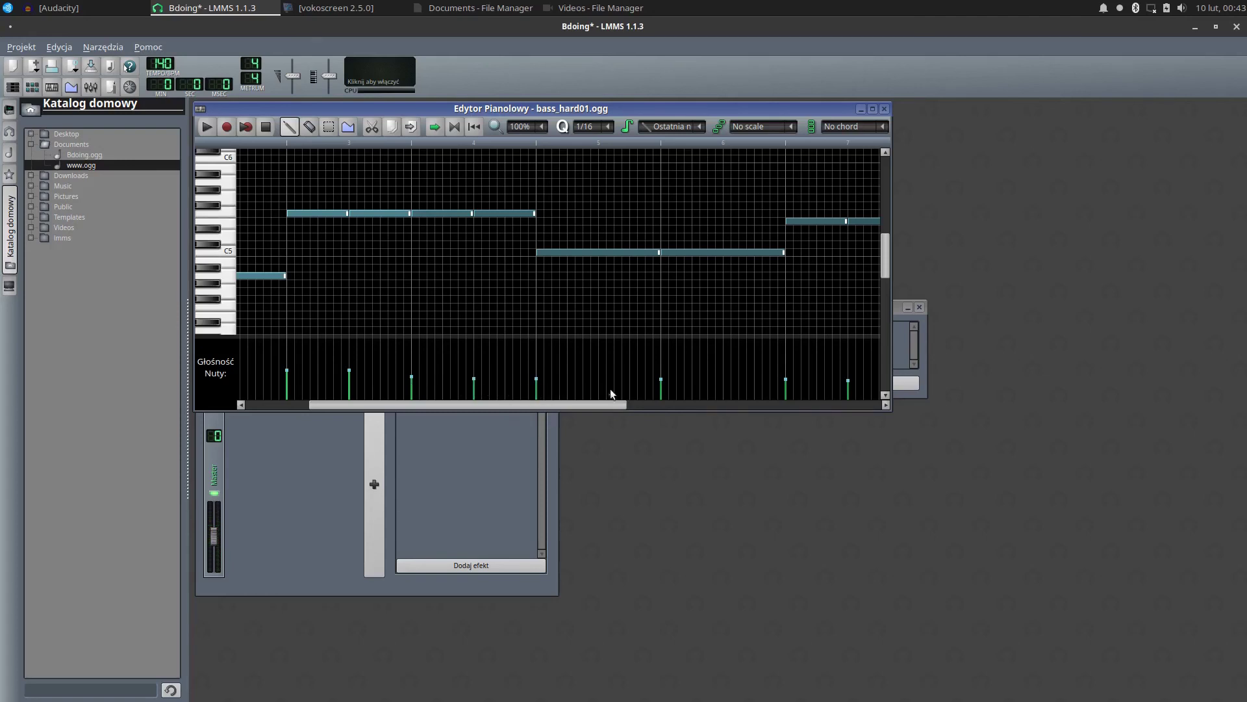
pyautogui.moveTo(661, 380); pyautogui.dragTo(660, 380)
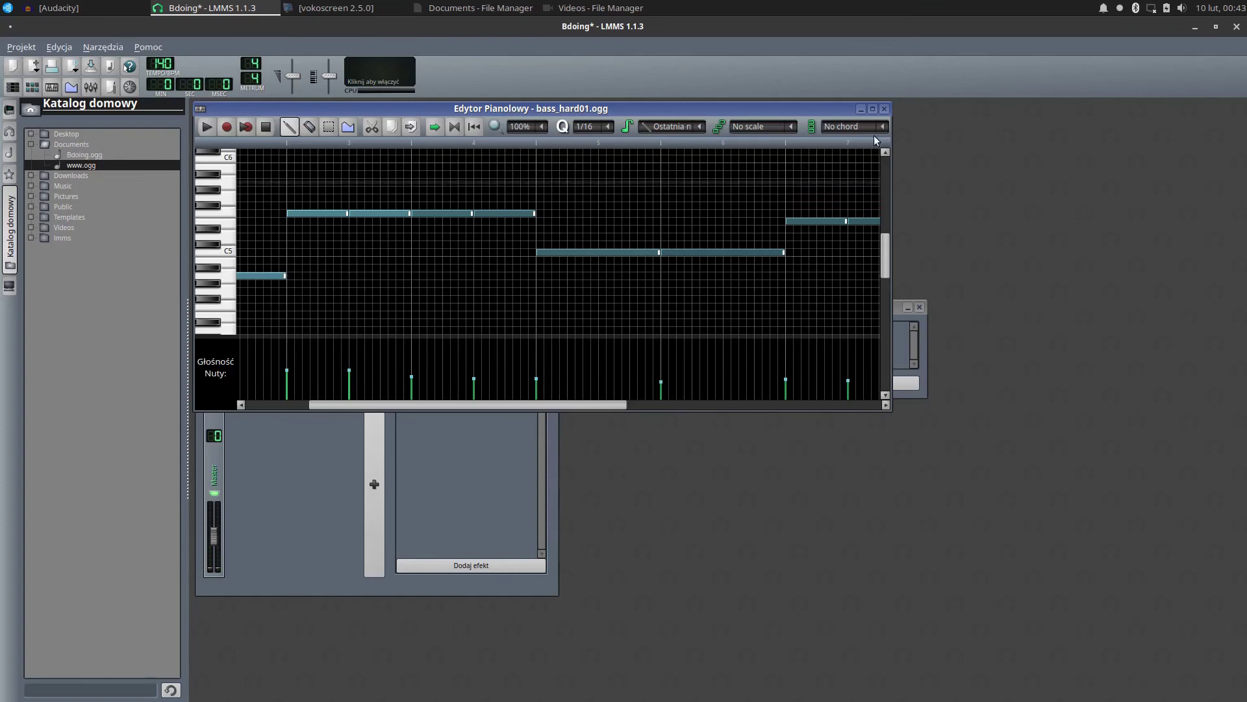
pyautogui.click(884, 109)
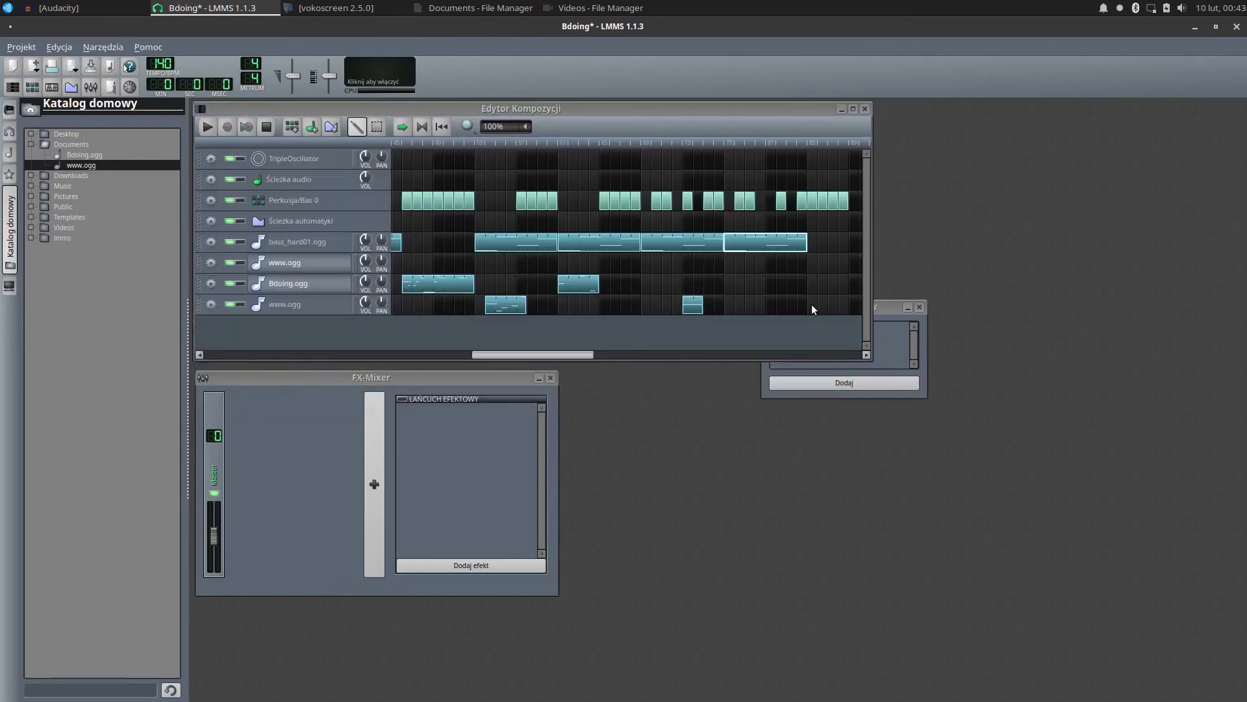
# Export the project as VeryEvyBdoingBdoingBdoing.wav in WAV format at 44100 Hz and 16 Bit Integer
pyautogui.moveTo(571, 357); pyautogui.dragTo(624, 357)
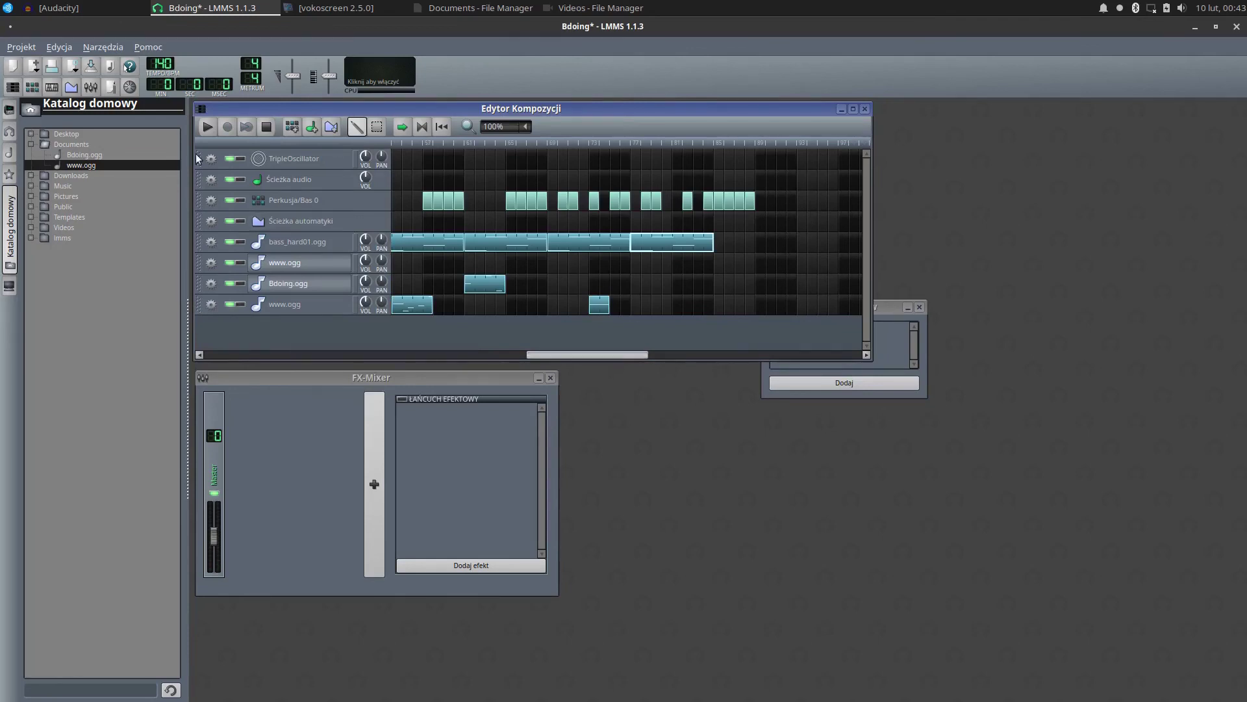
pyautogui.click(3, 49)
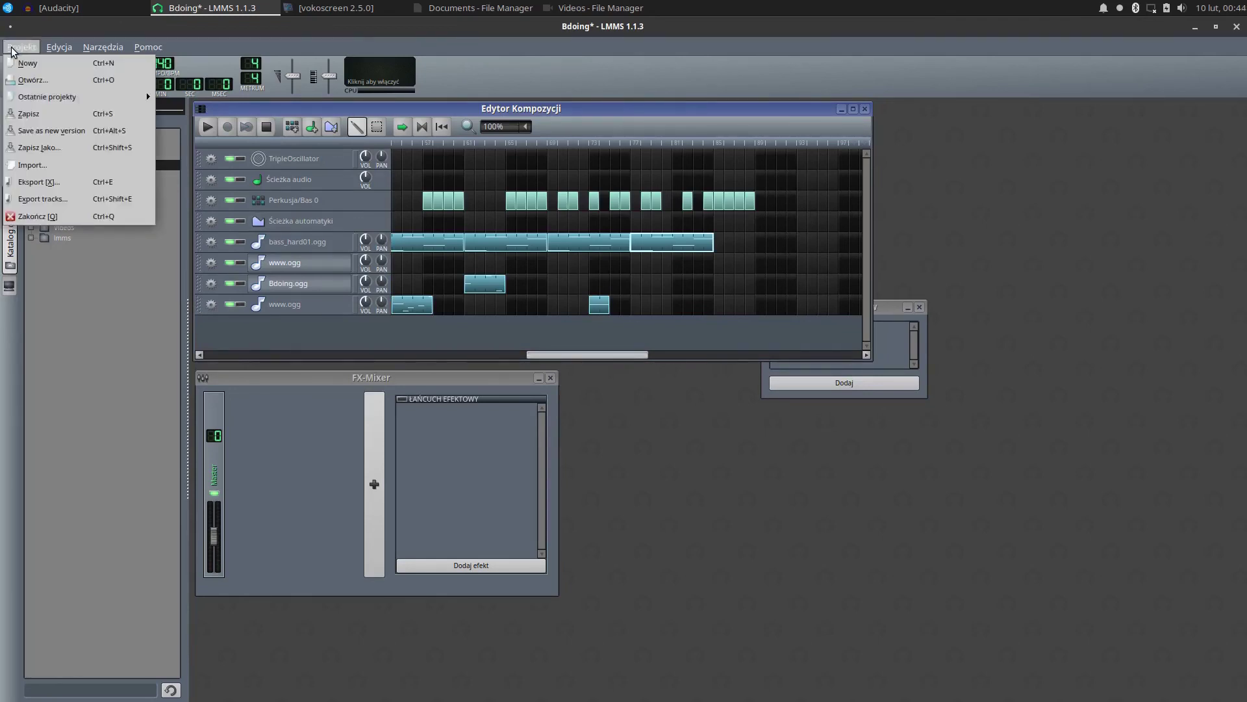
pyautogui.click(53, 183)
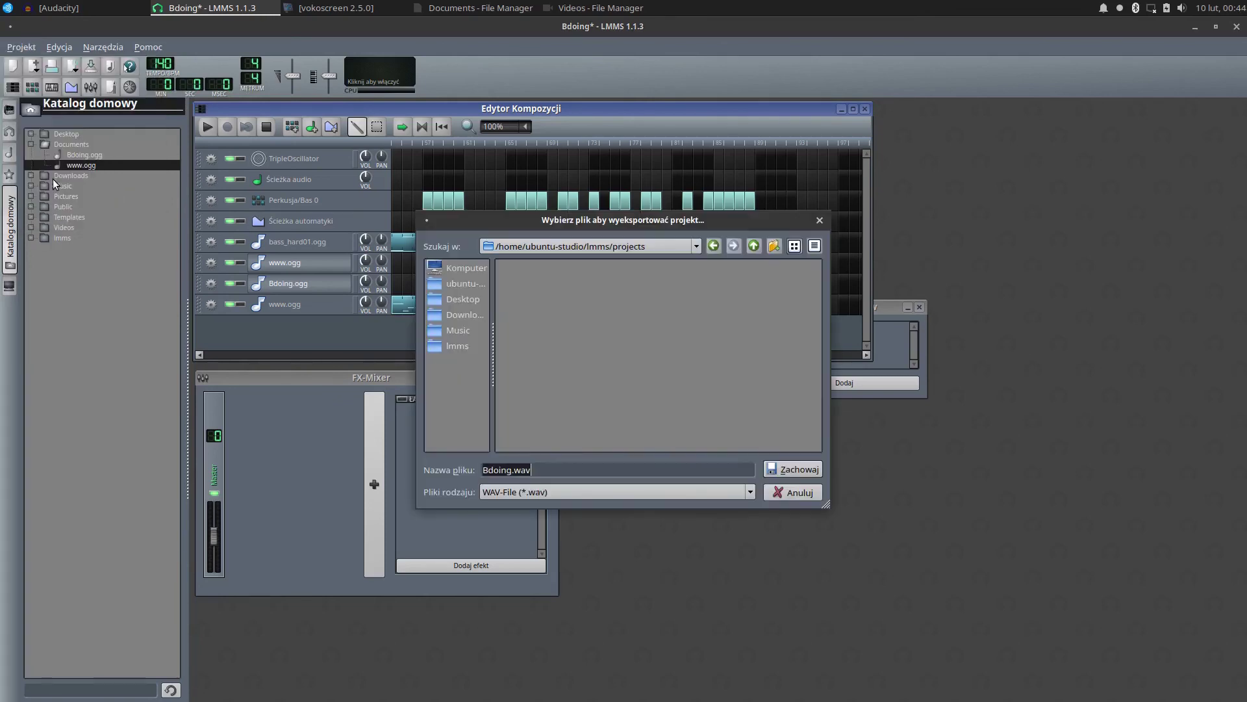
pyautogui.click(482, 469)
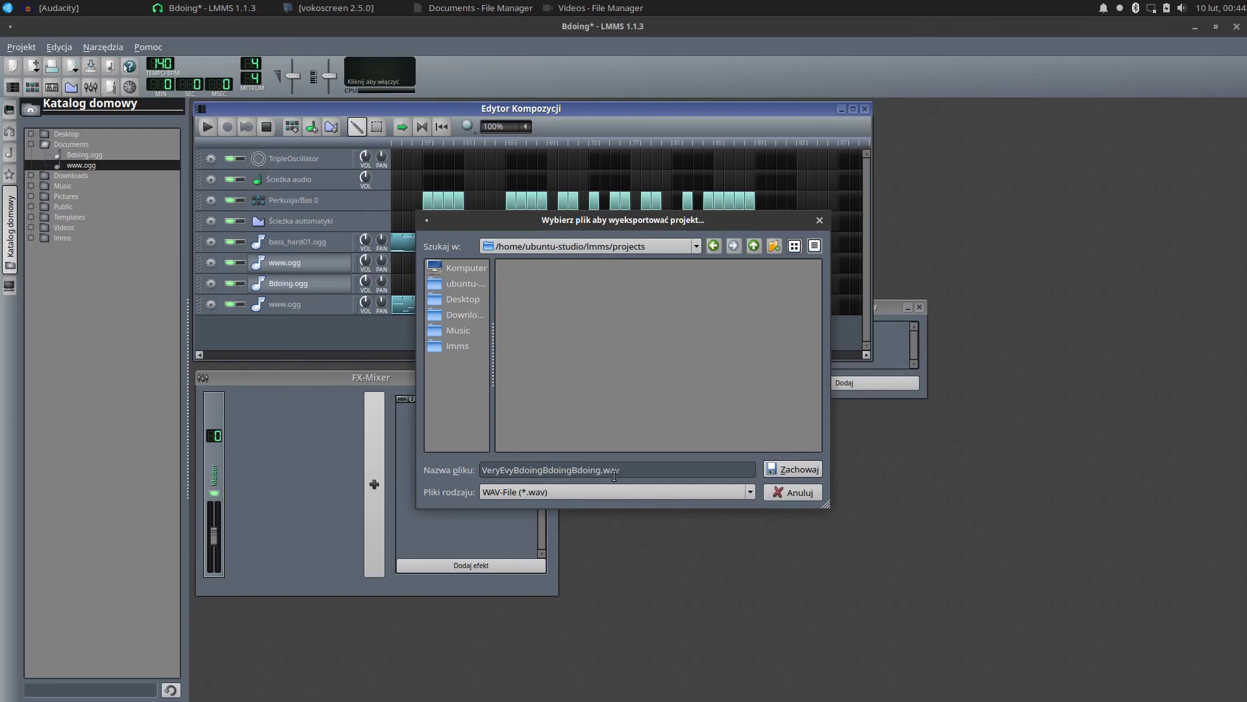
pyautogui.click(774, 468)
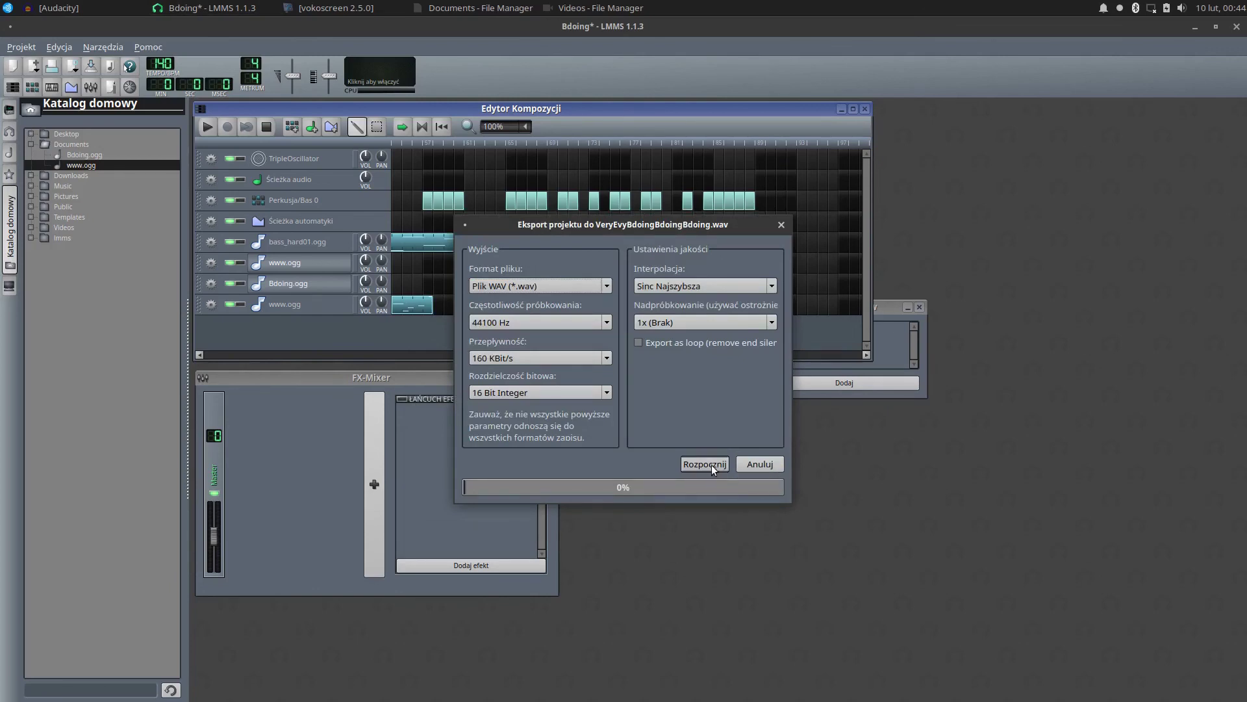
pyautogui.click(707, 464)
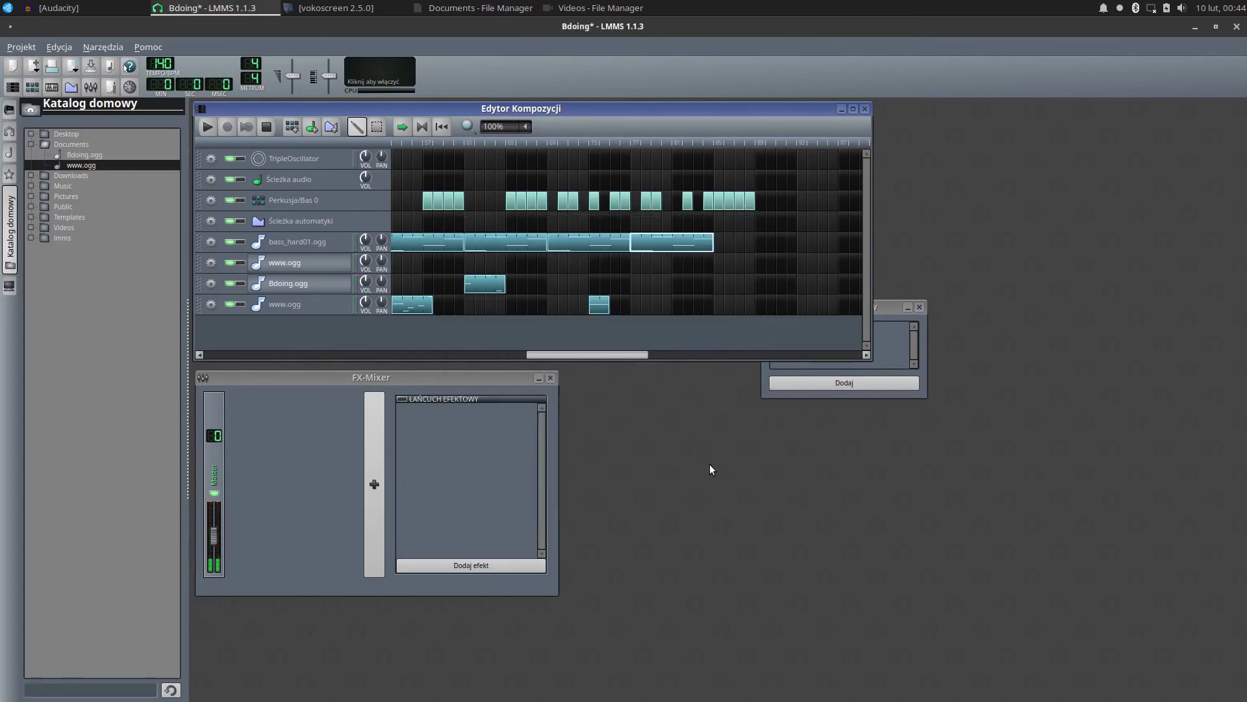
# Enlarge the Song Editor window in width and height so more of the arrangement fits in it
pyautogui.moveTo(623, 355); pyautogui.dragTo(436, 354)
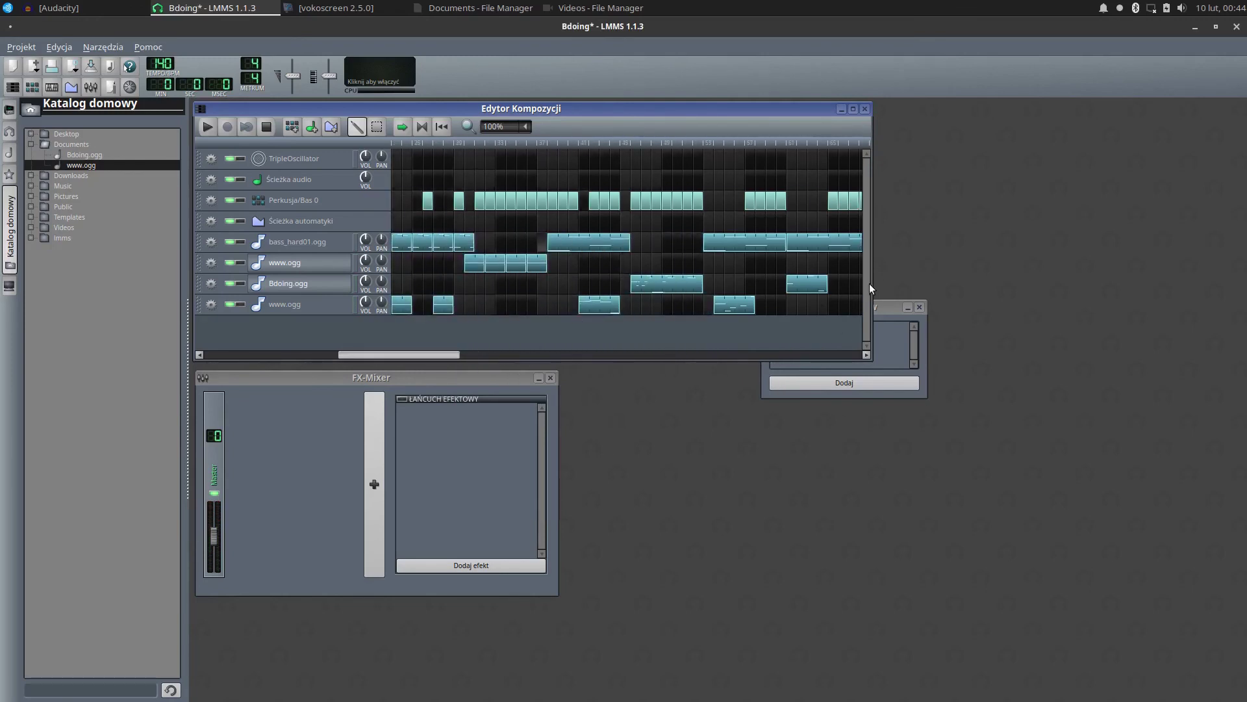
pyautogui.moveTo(871, 289); pyautogui.dragTo(1204, 294)
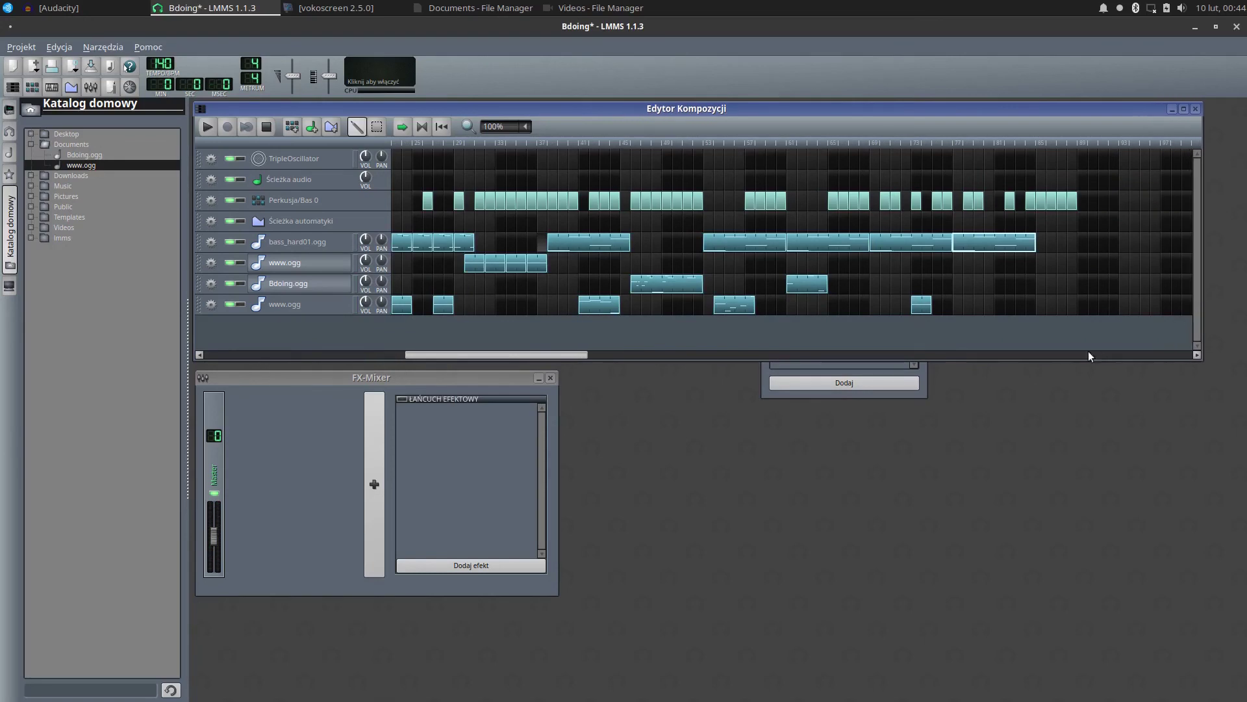
pyautogui.moveTo(1067, 362); pyautogui.dragTo(1078, 516)
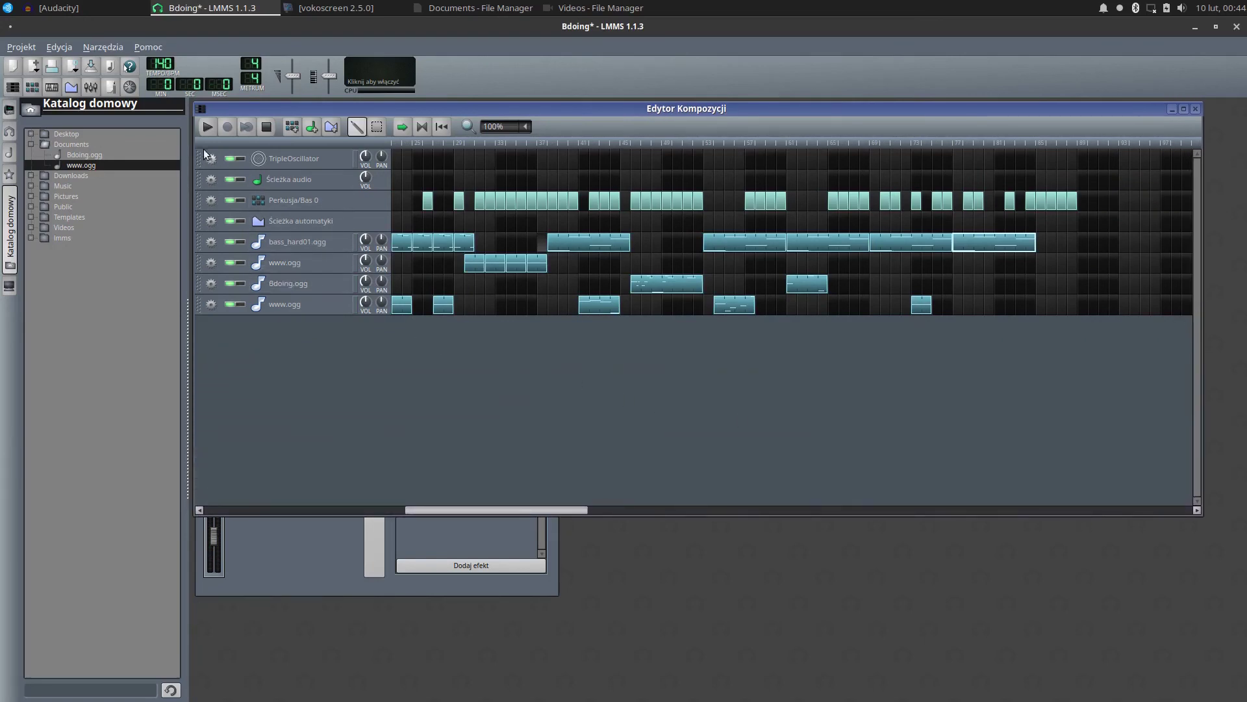
# Play the composition from the start and inspect an early pattern on the Bdoing.ogg and bass_hard01.ogg tracks plus the Perkusja/Bas 0 beat
pyautogui.click(207, 127)
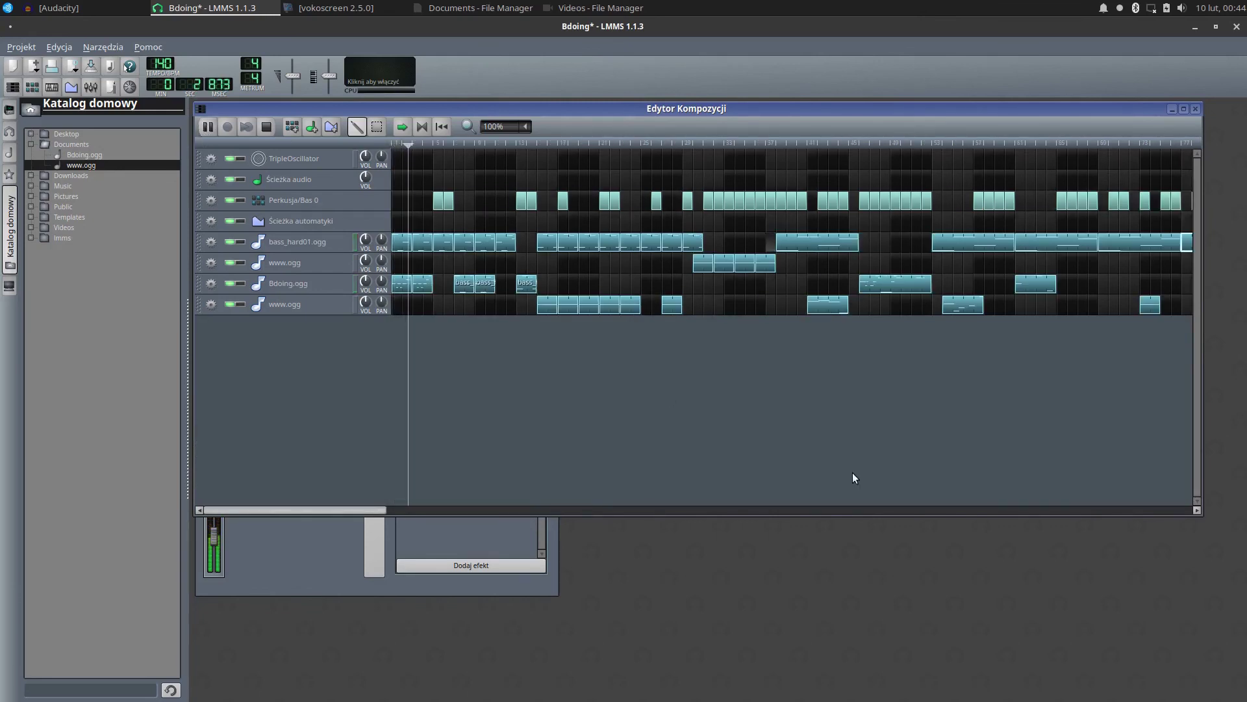
pyautogui.doubleClick(487, 284)
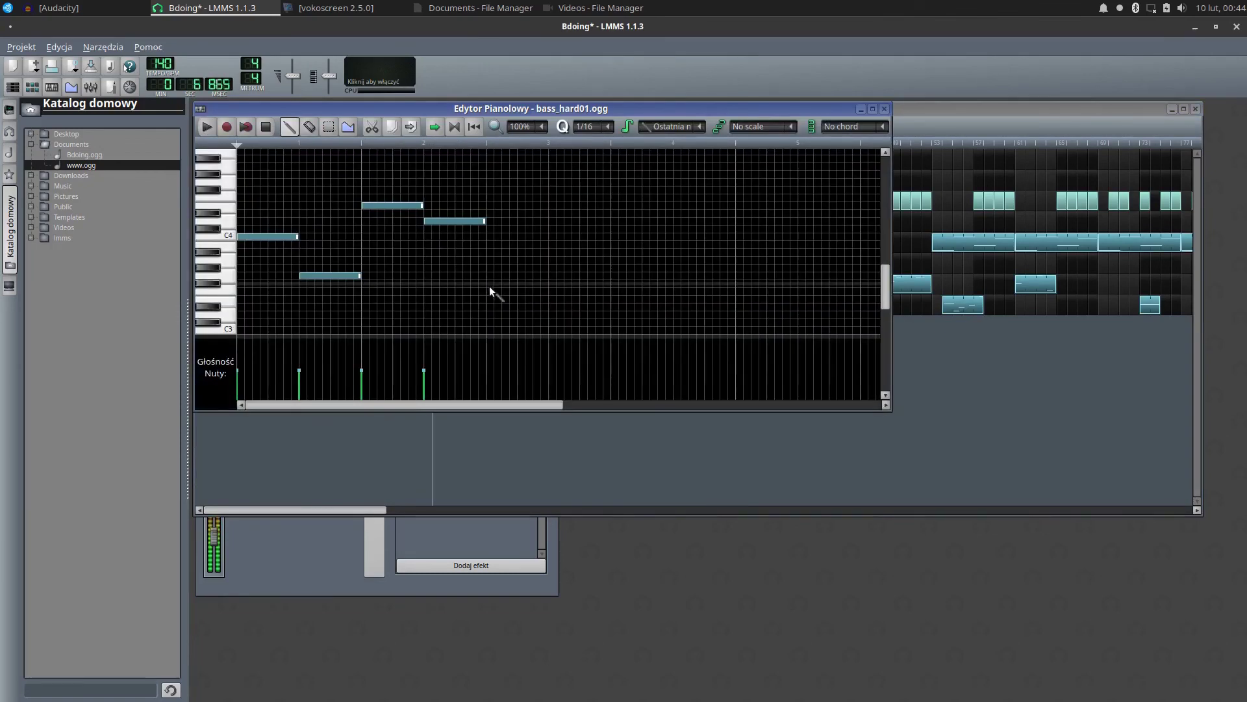
pyautogui.click(884, 109)
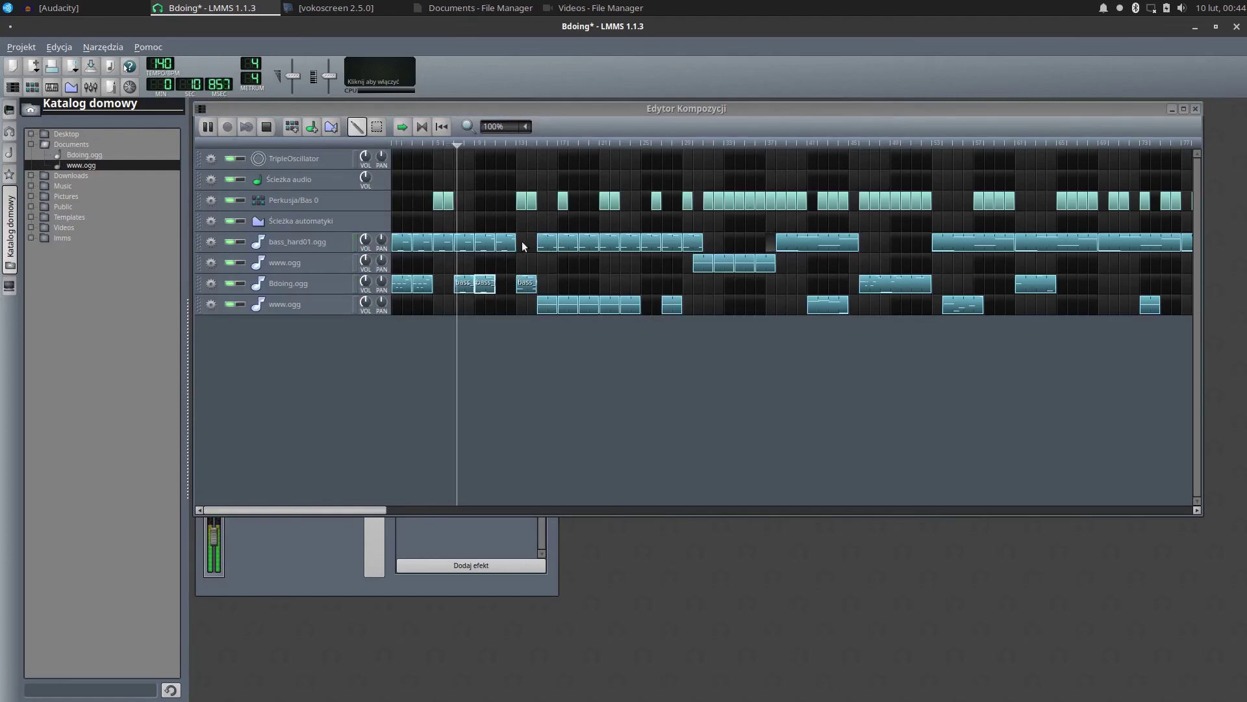
pyautogui.doubleClick(504, 243)
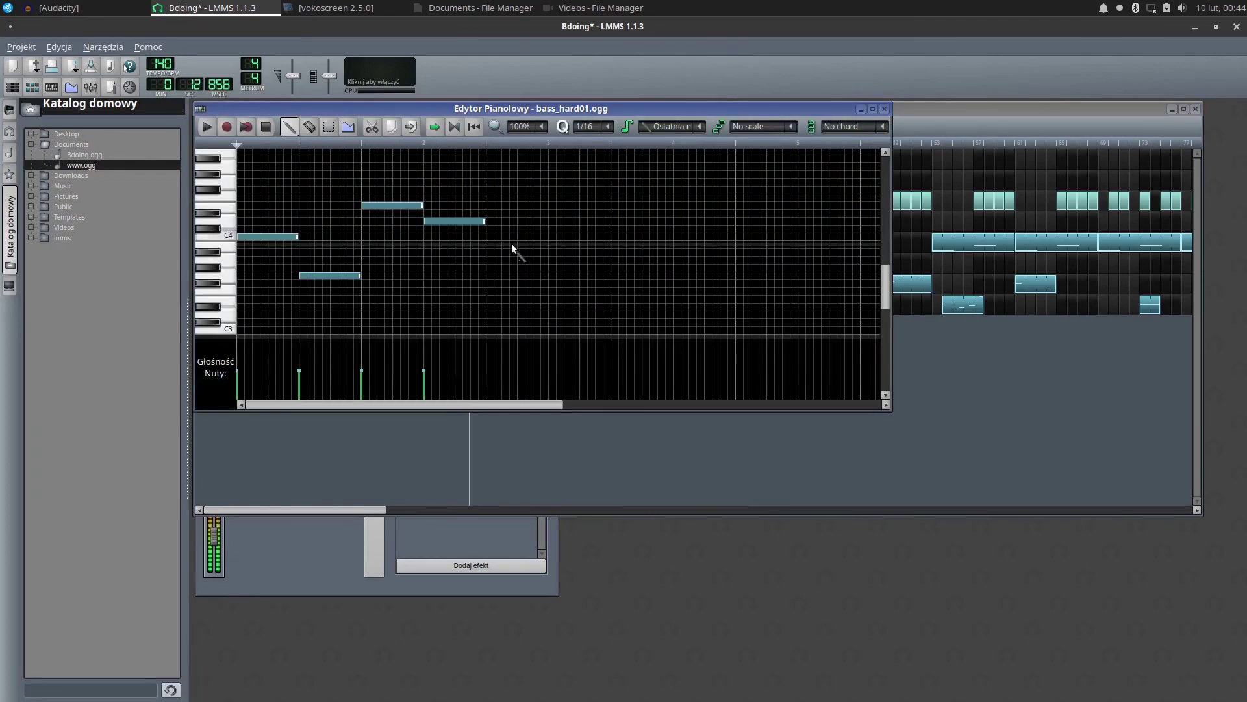
pyautogui.click(883, 110)
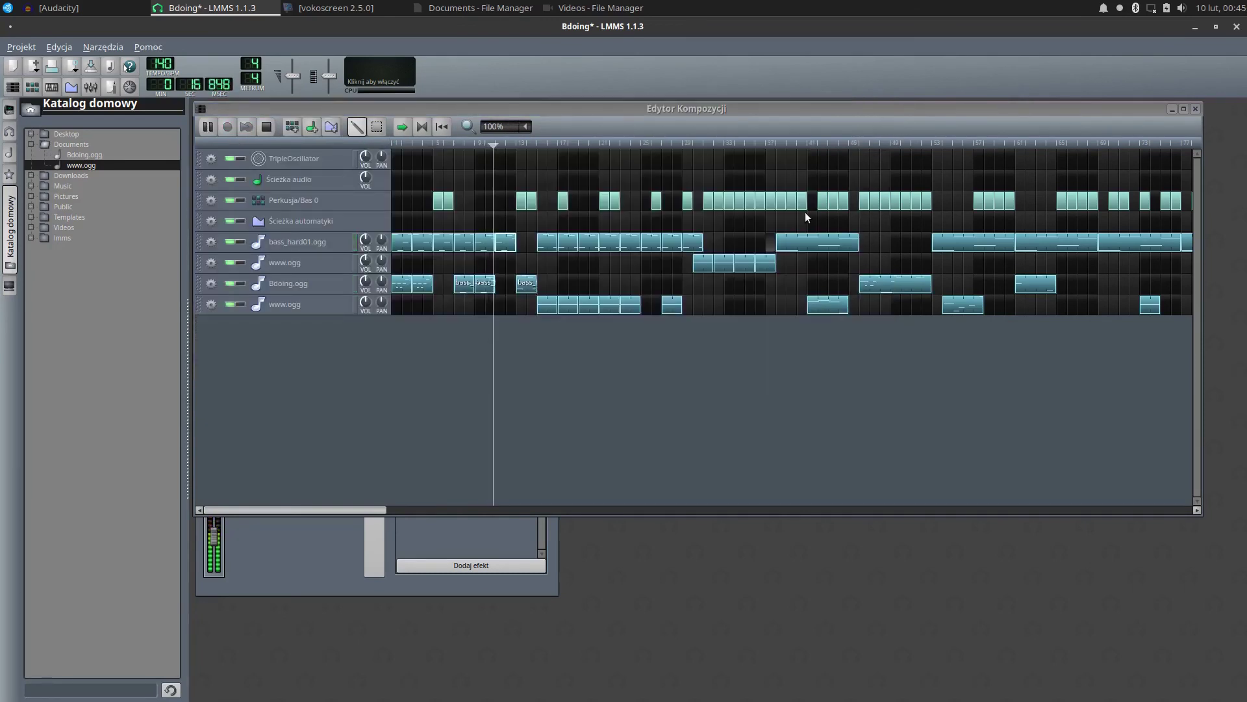
pyautogui.doubleClick(530, 200)
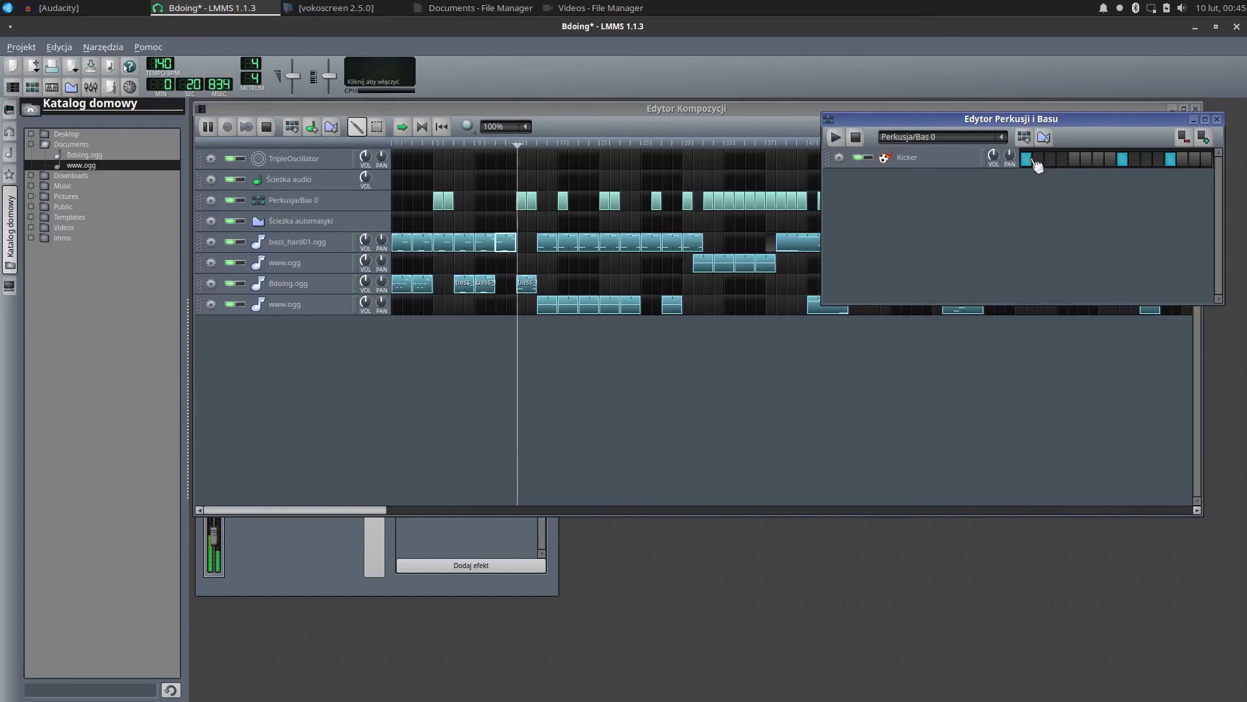
pyautogui.click(1217, 119)
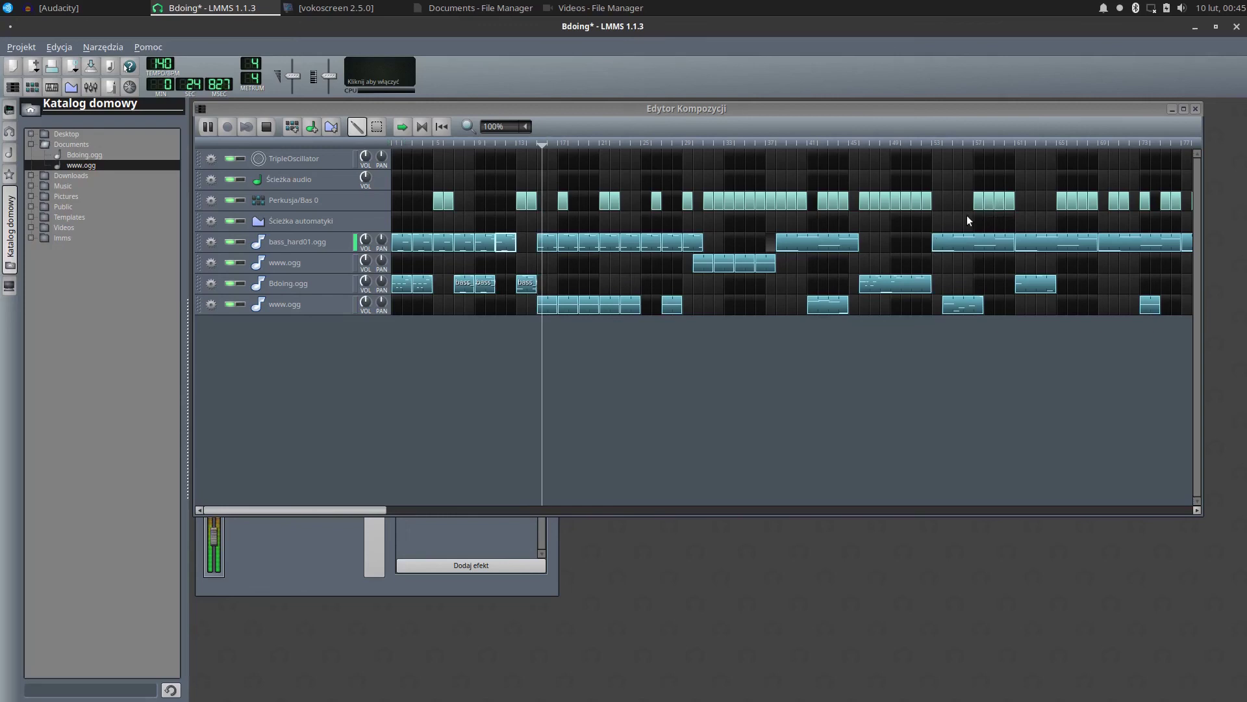
pyautogui.doubleClick(671, 306)
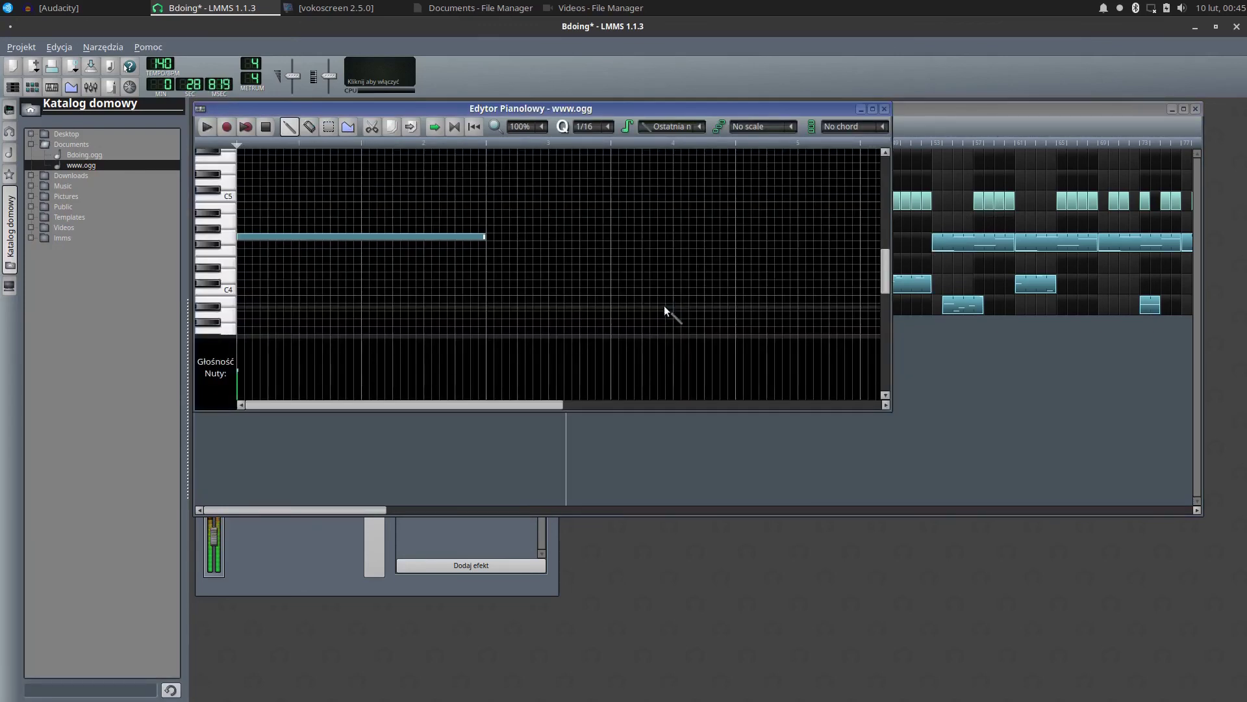
pyautogui.click(884, 109)
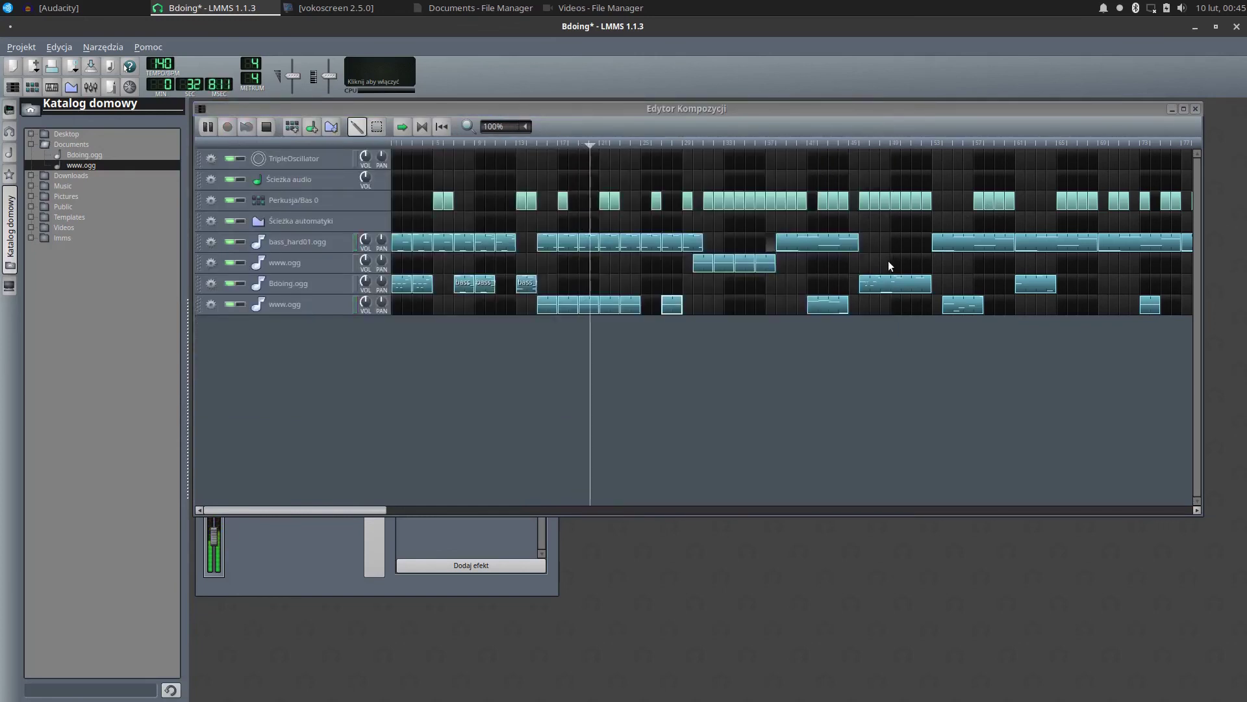
pyautogui.doubleClick(693, 244)
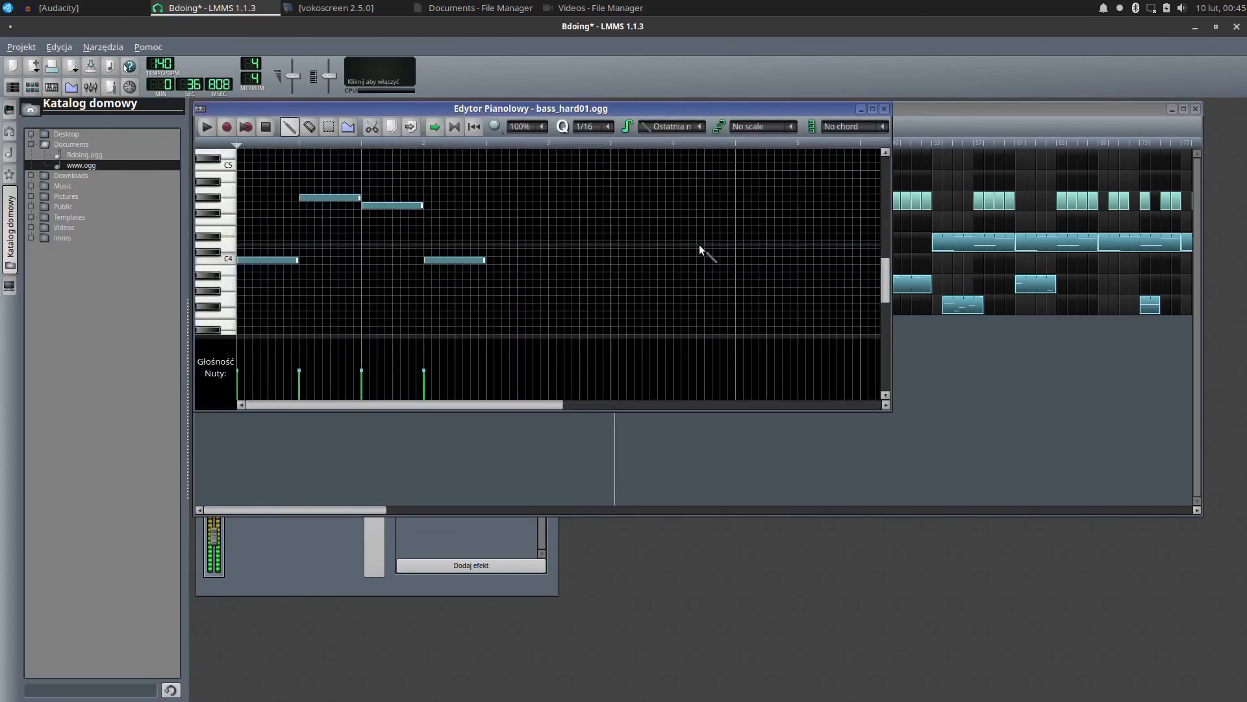
pyautogui.click(885, 110)
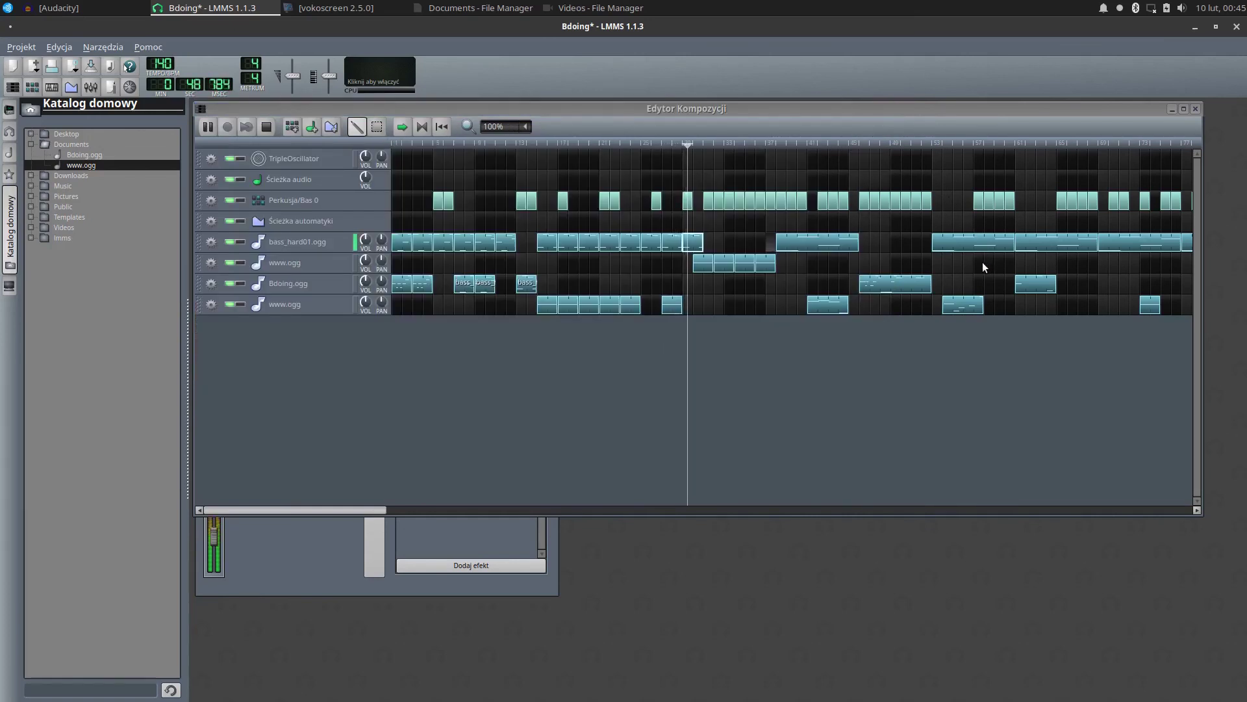
pyautogui.doubleClick(766, 267)
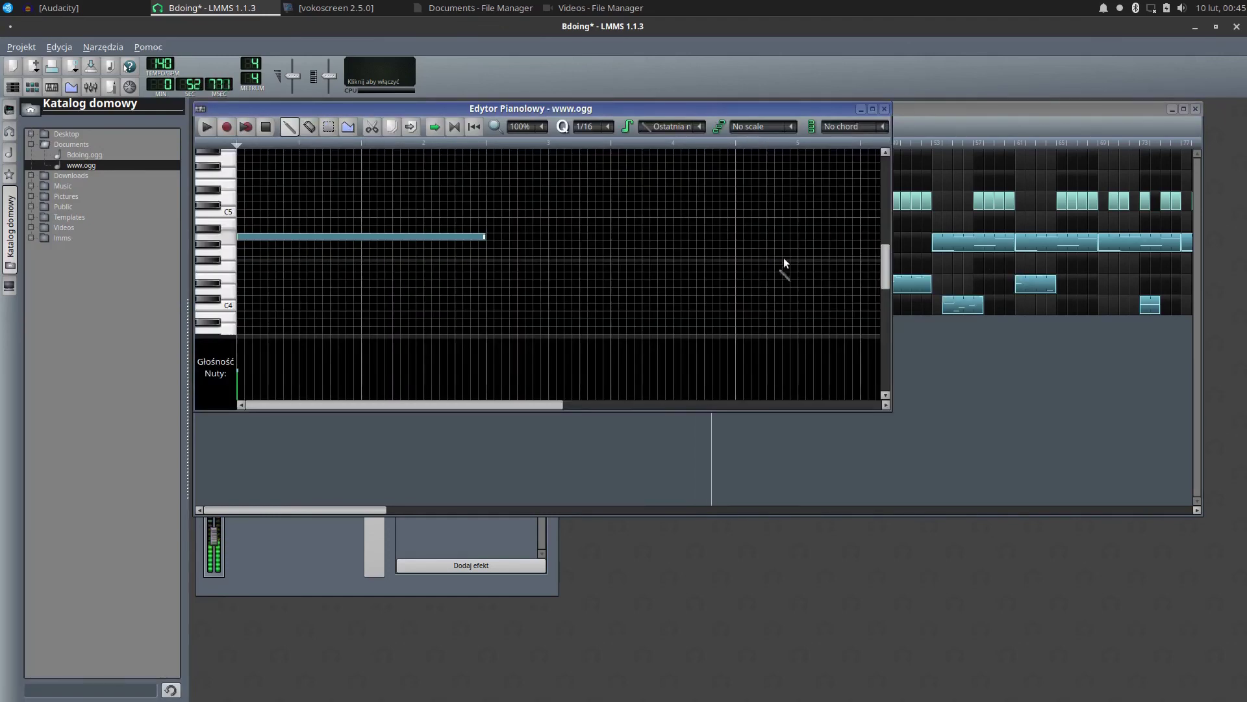
pyautogui.click(884, 108)
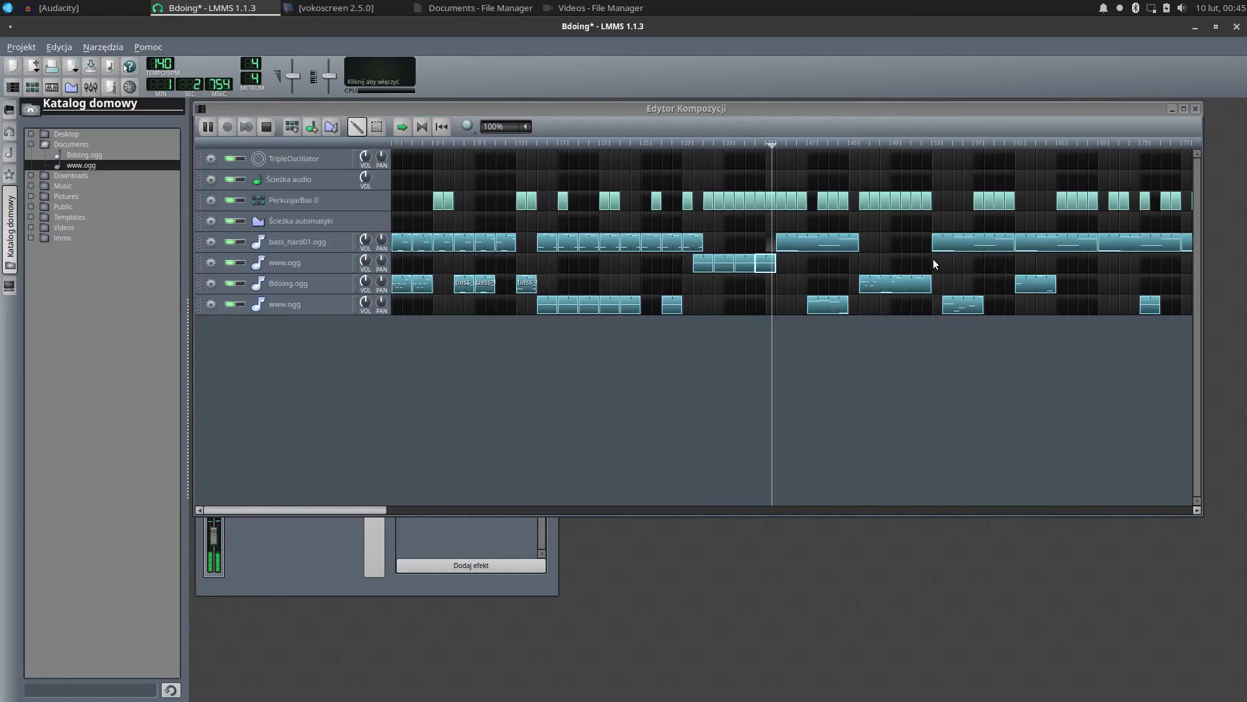
pyautogui.doubleClick(849, 251)
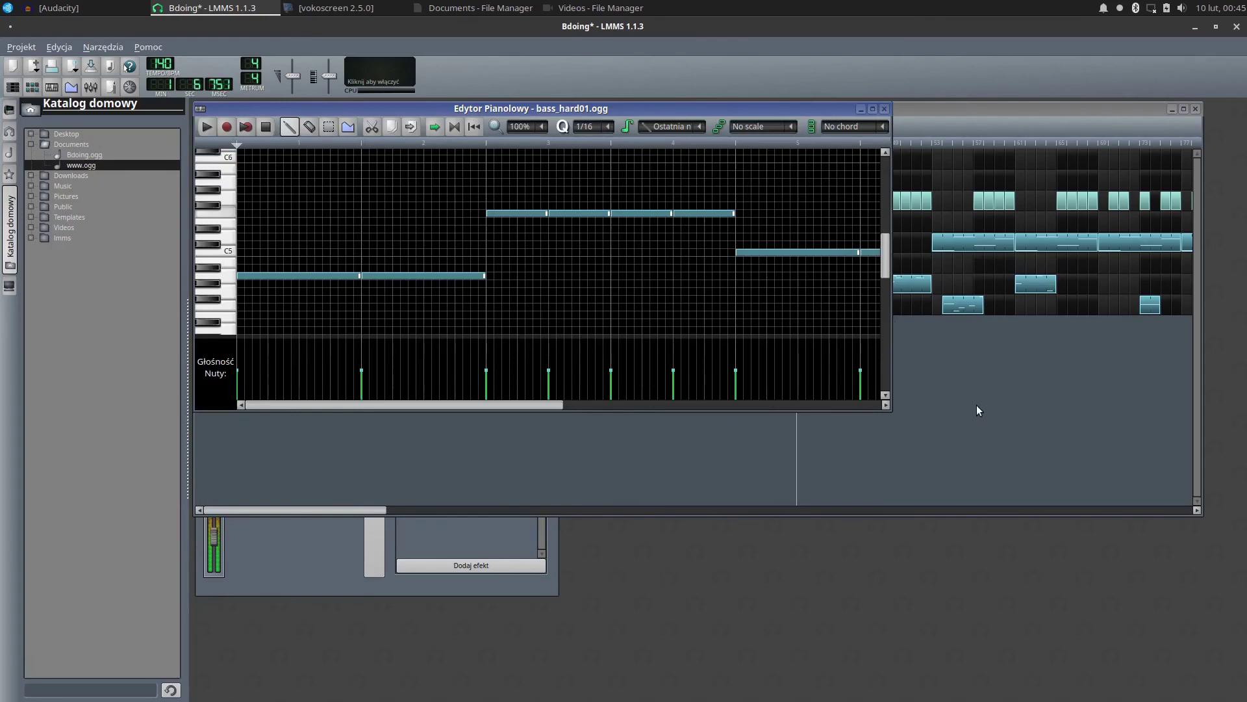
pyautogui.moveTo(894, 363); pyautogui.dragTo(1085, 215)
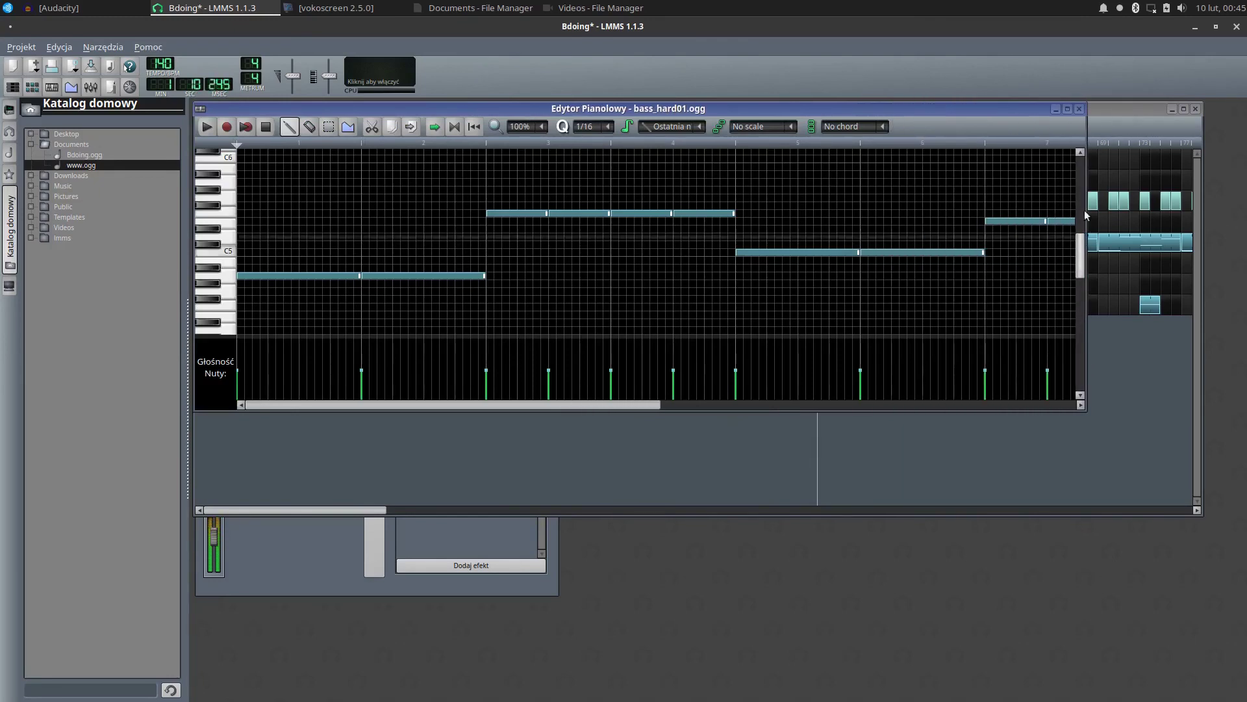
pyautogui.click(1079, 108)
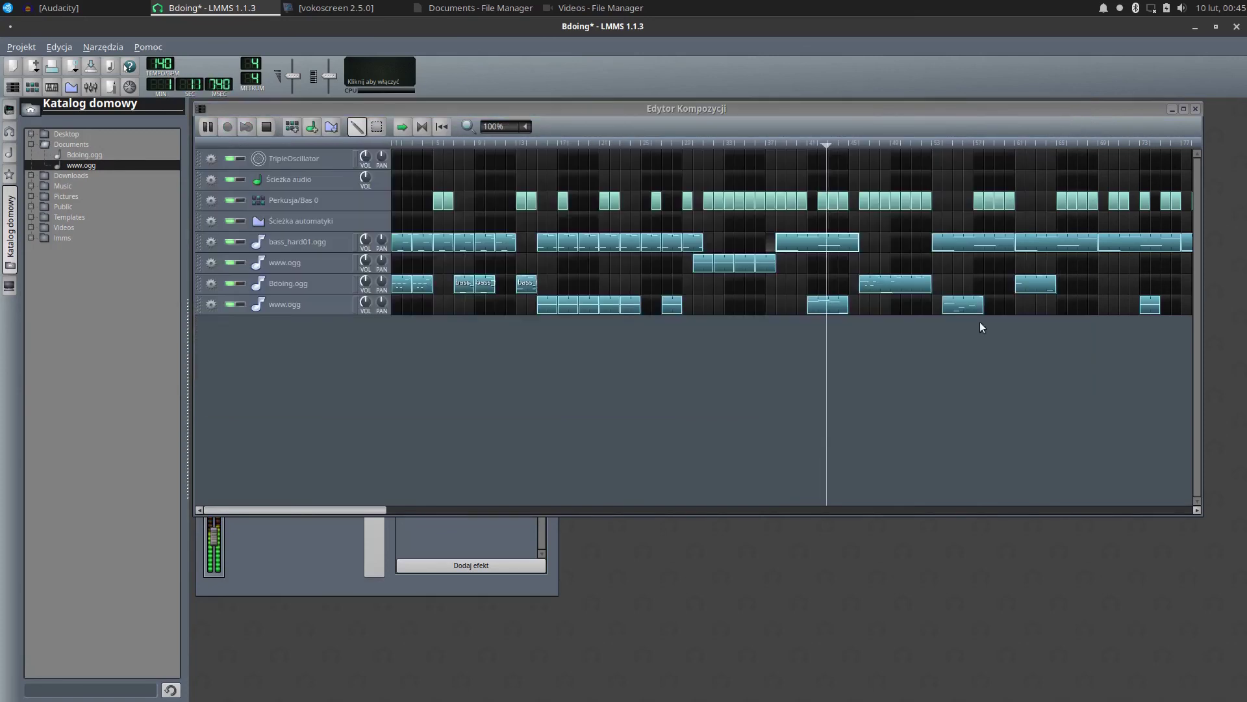
pyautogui.doubleClick(817, 305)
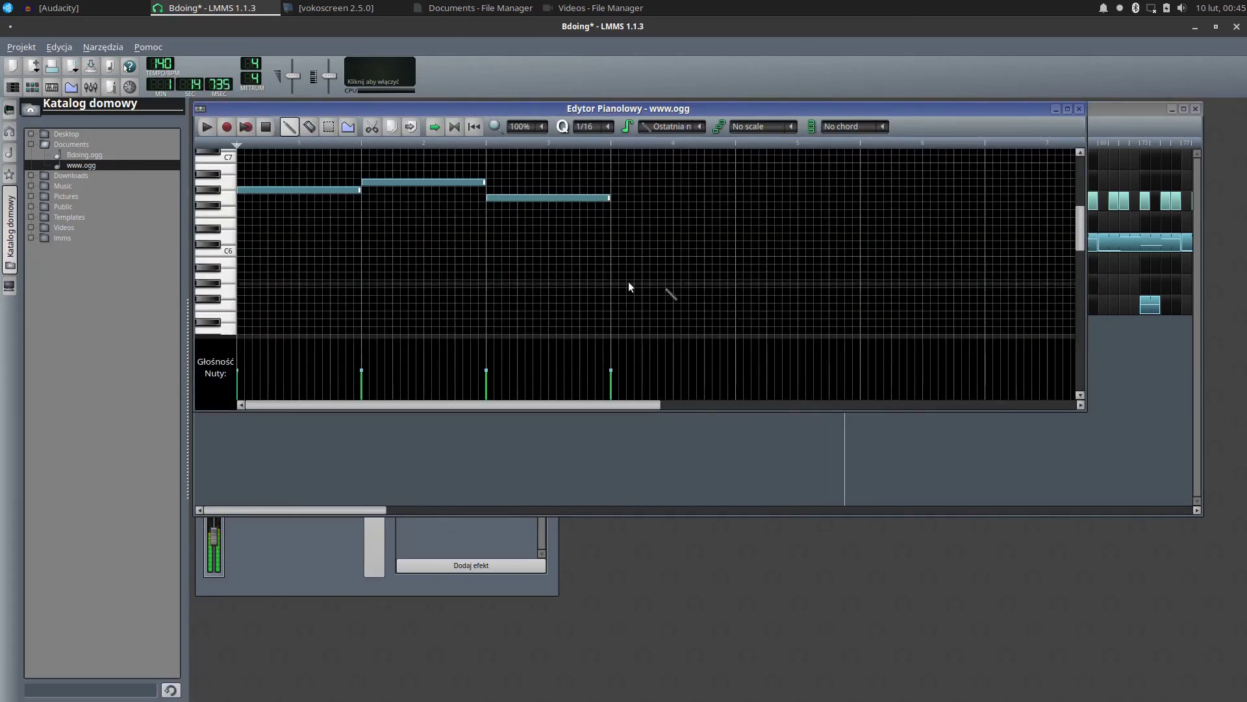
pyautogui.scroll(4, 607, 286)
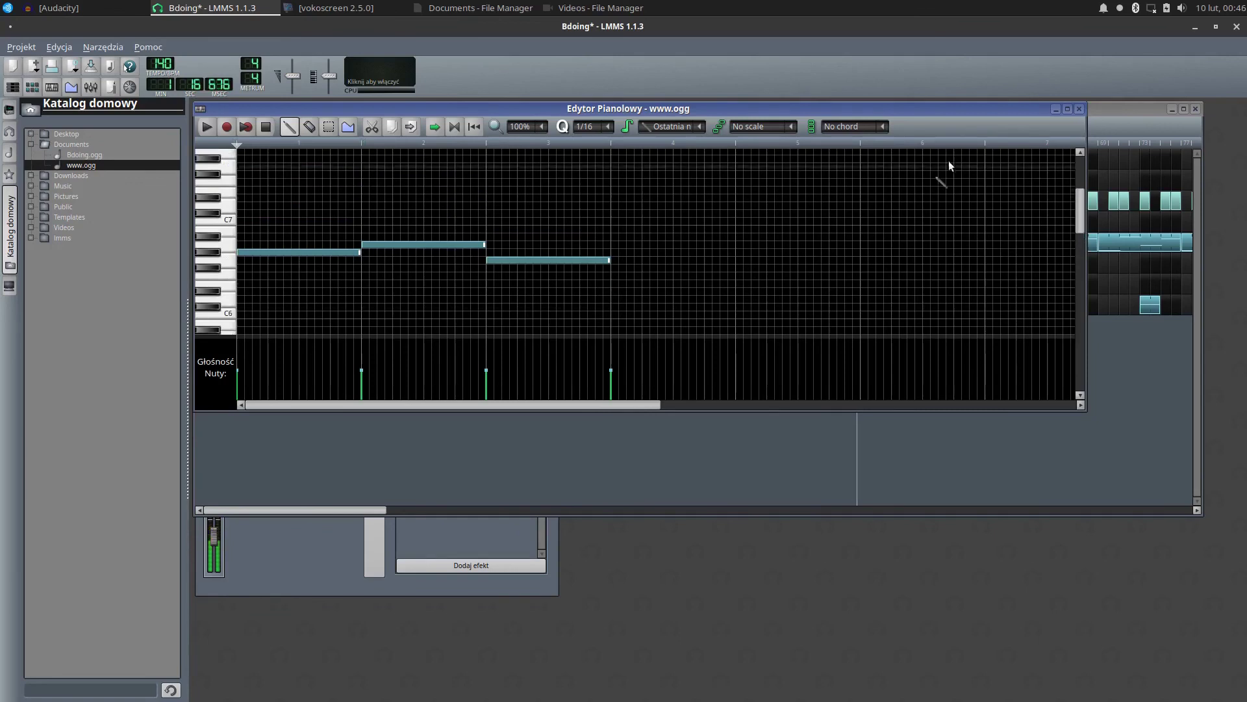
pyautogui.click(1075, 108)
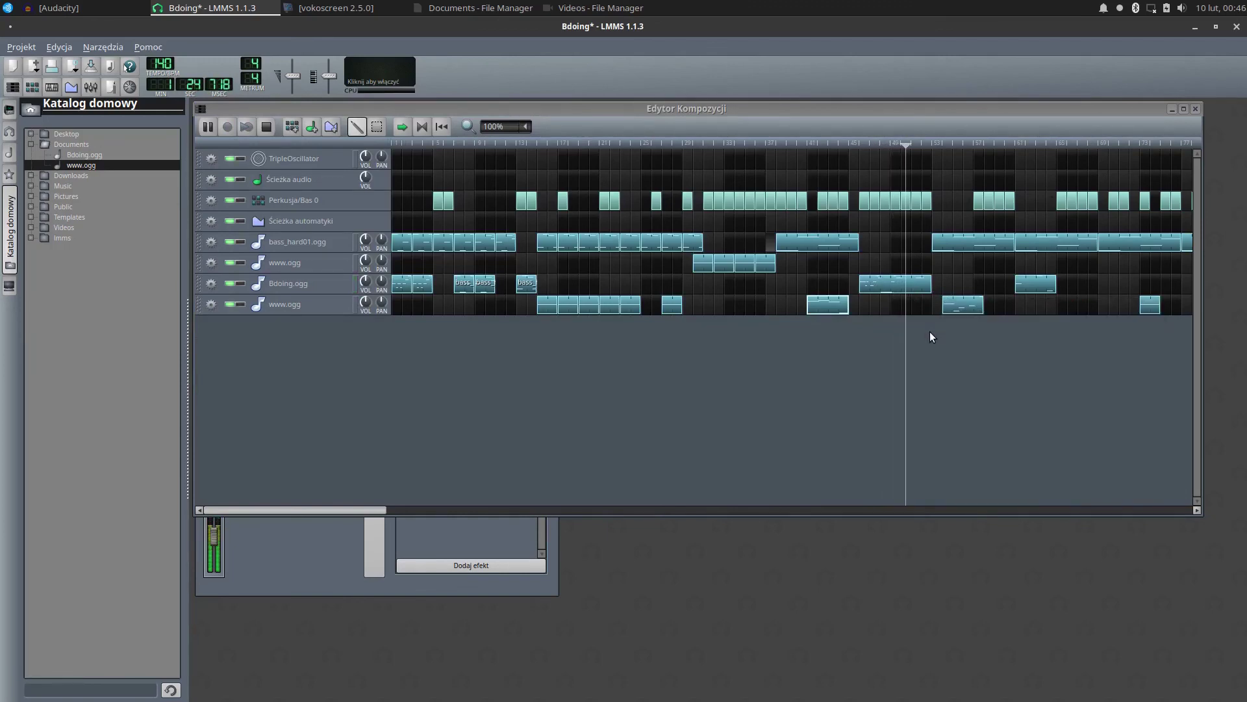
pyautogui.doubleClick(901, 286)
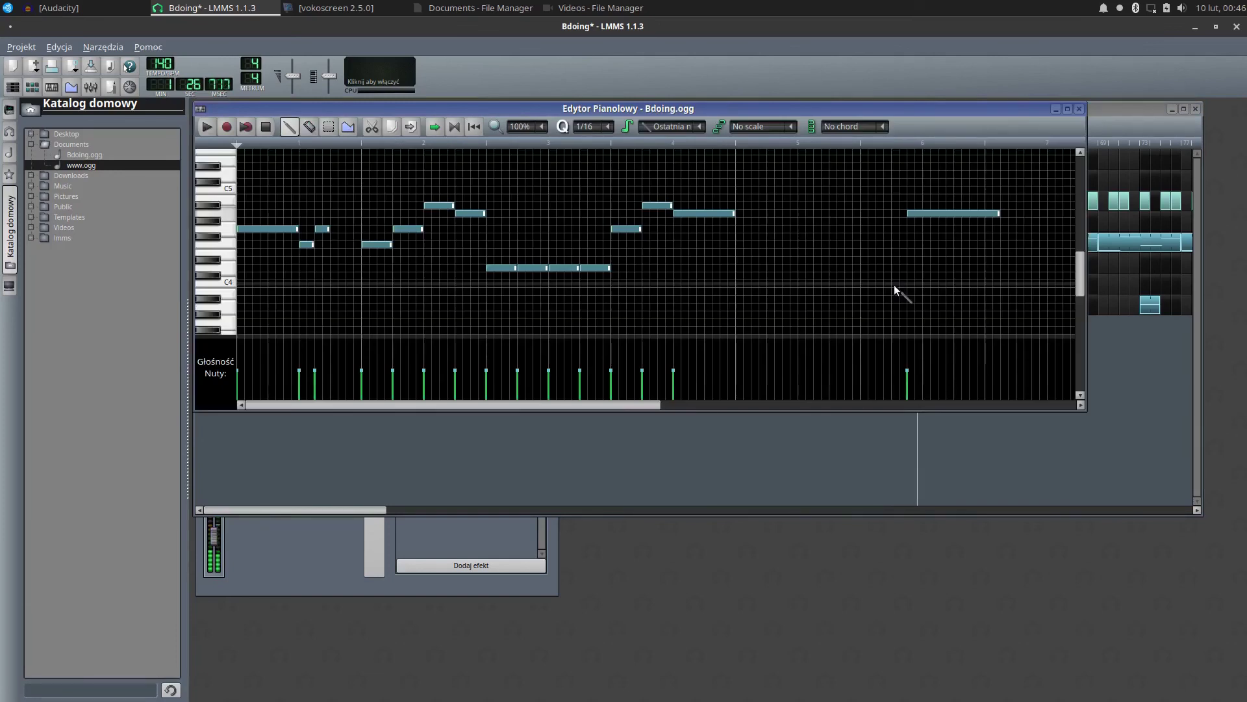
pyautogui.click(1080, 110)
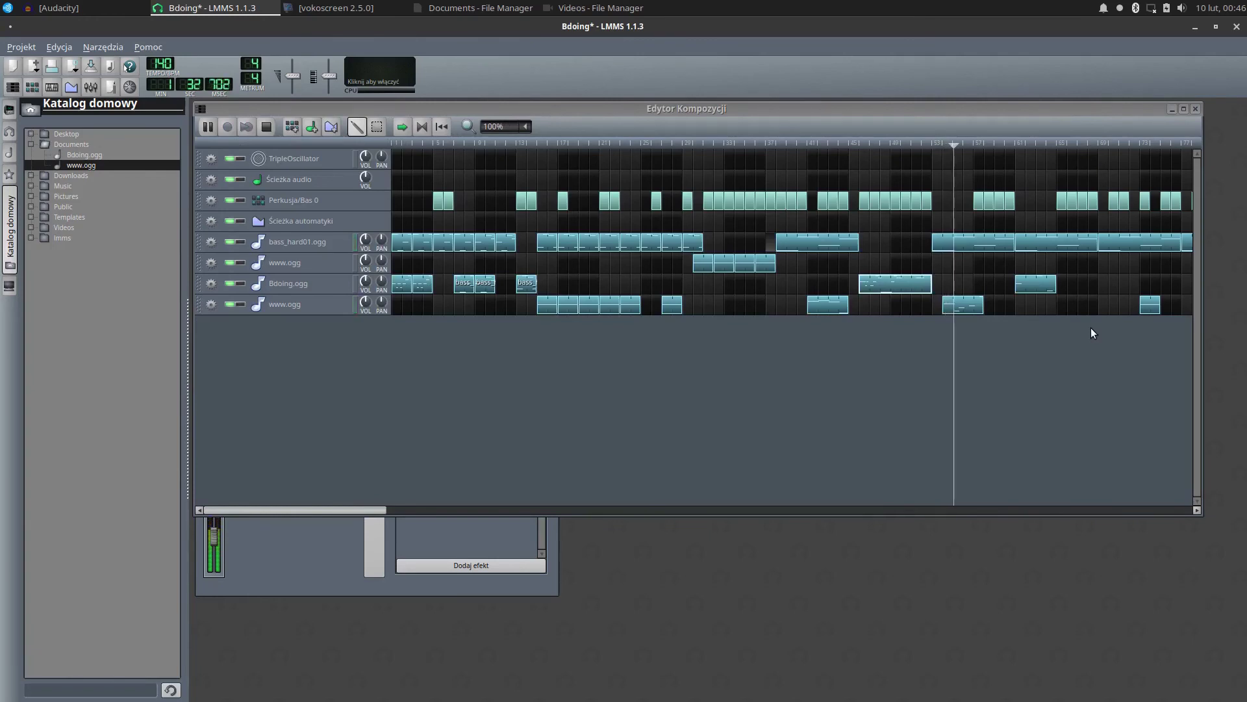
pyautogui.doubleClick(960, 306)
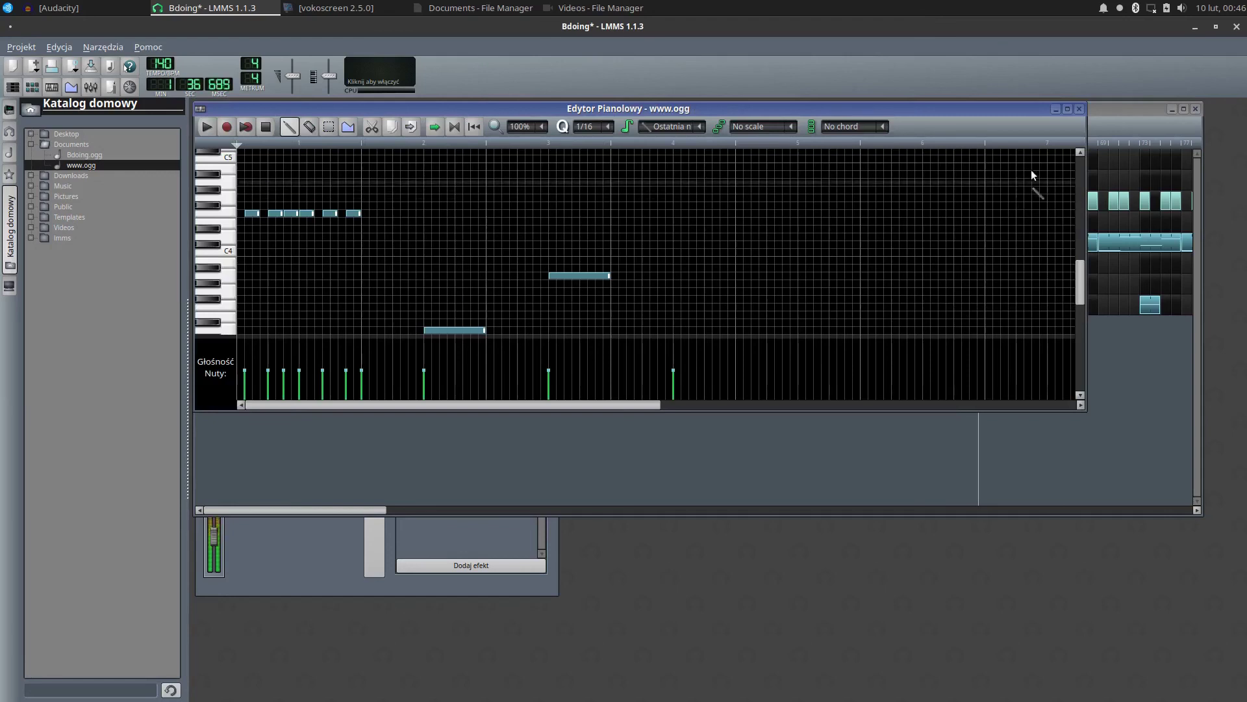
pyautogui.click(1079, 109)
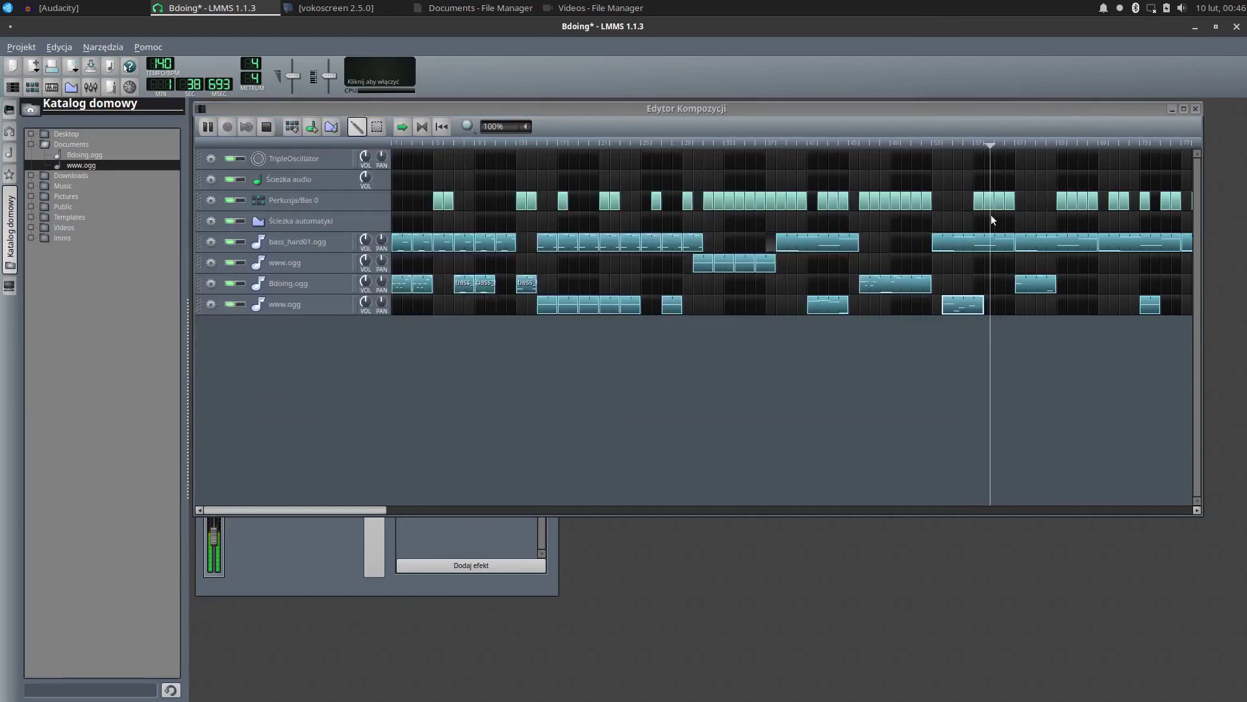
pyautogui.doubleClick(959, 242)
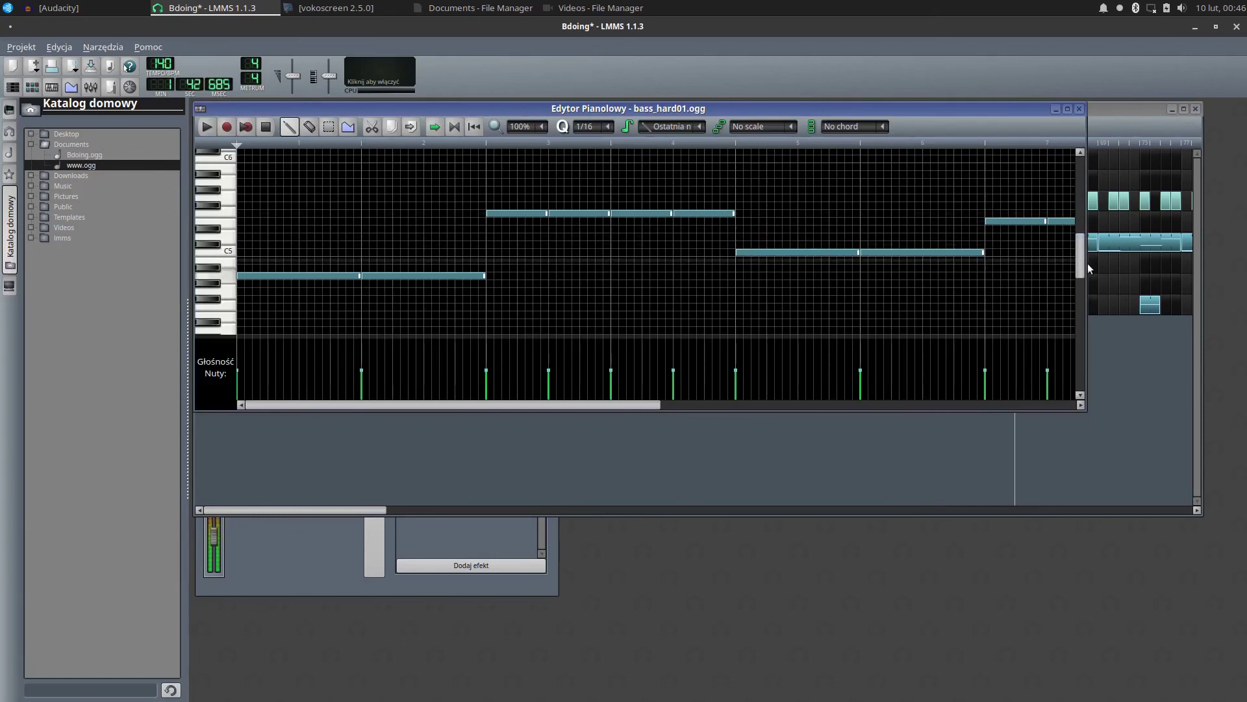
pyautogui.moveTo(1087, 298); pyautogui.dragTo(1209, 298)
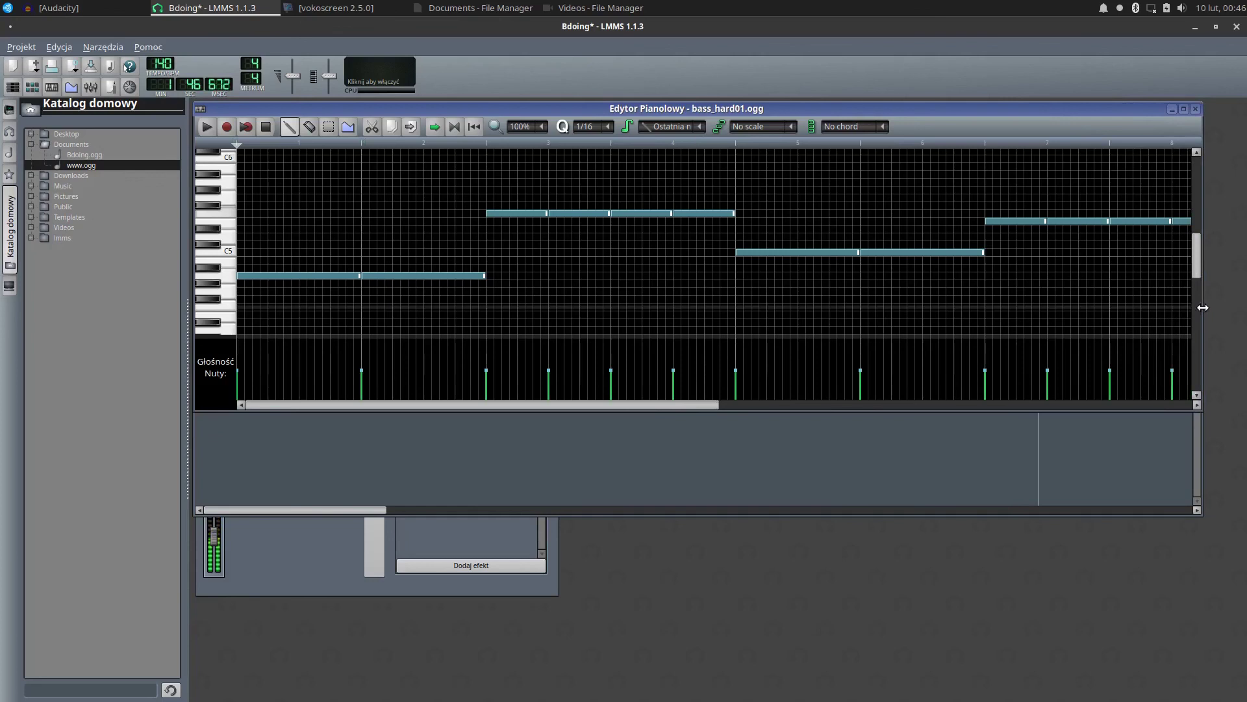
pyautogui.click(1196, 110)
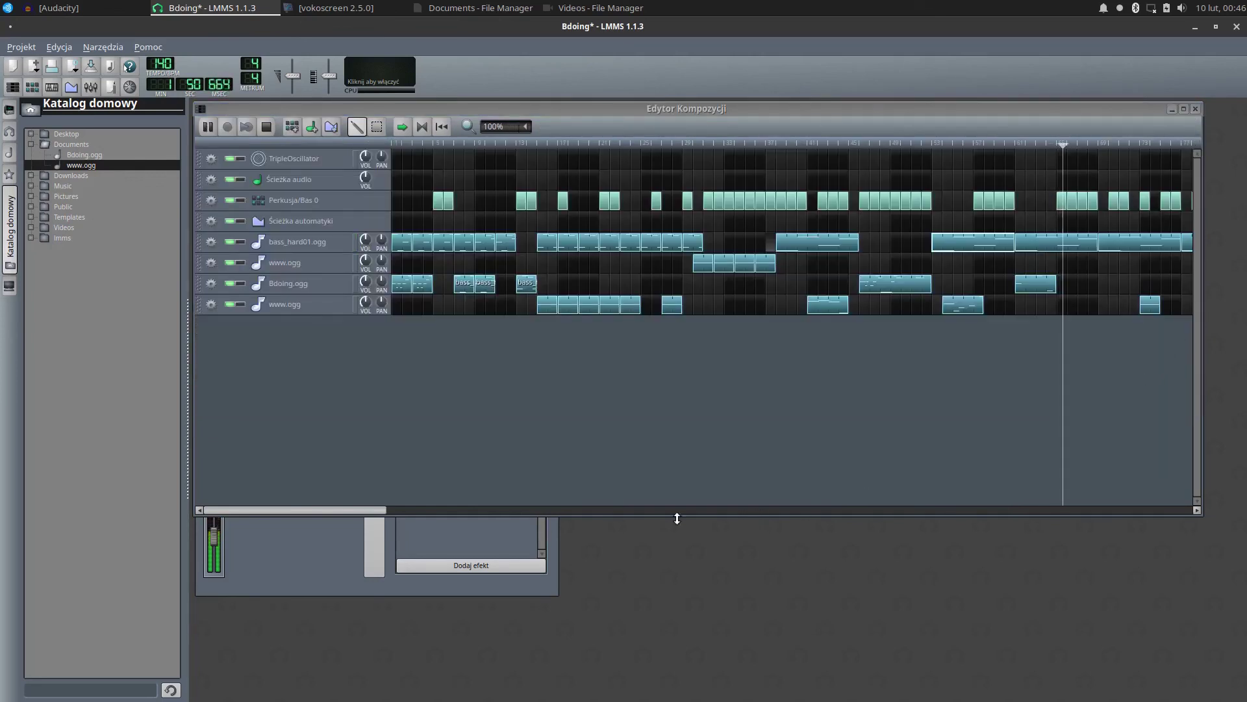
pyautogui.moveTo(364, 508); pyautogui.dragTo(575, 541)
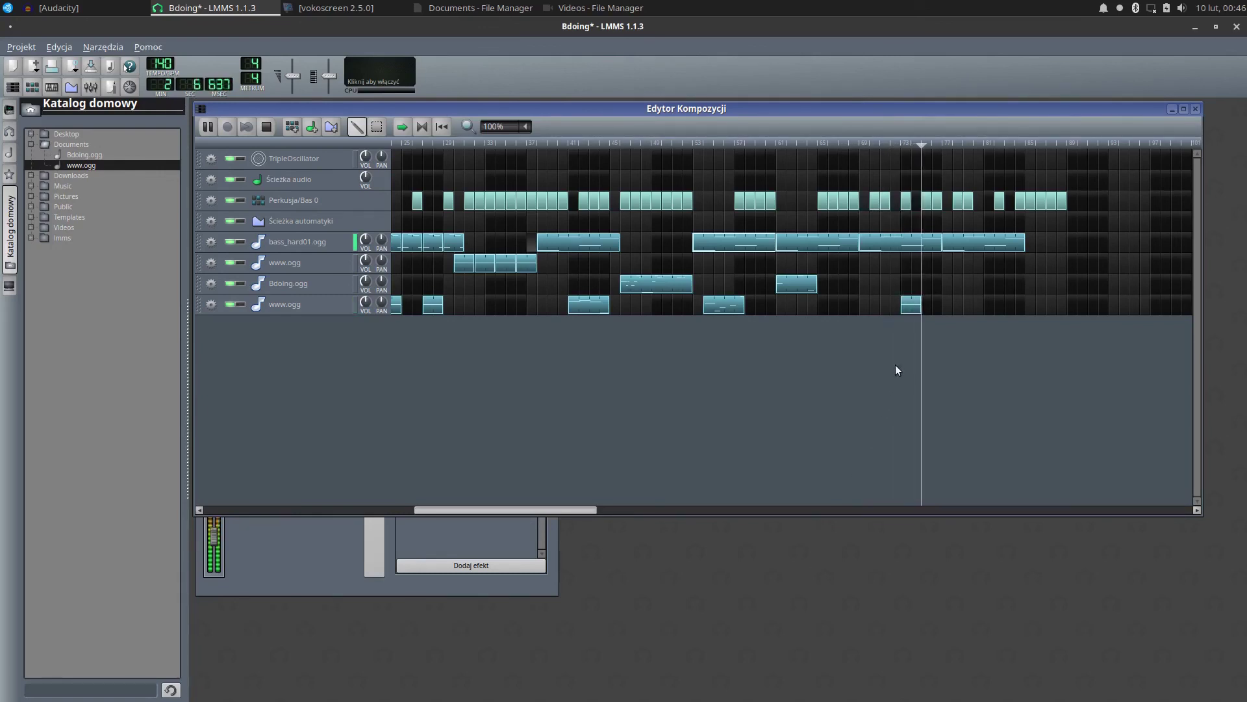
pyautogui.doubleClick(911, 304)
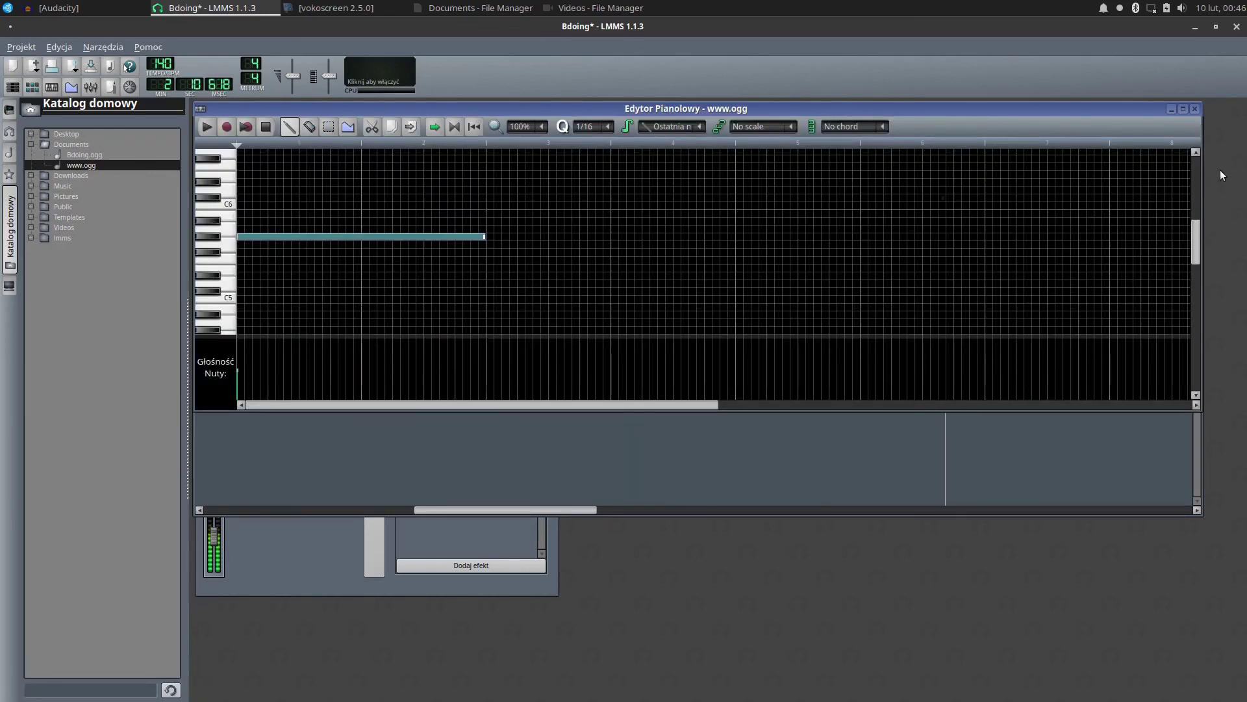
pyautogui.click(1195, 110)
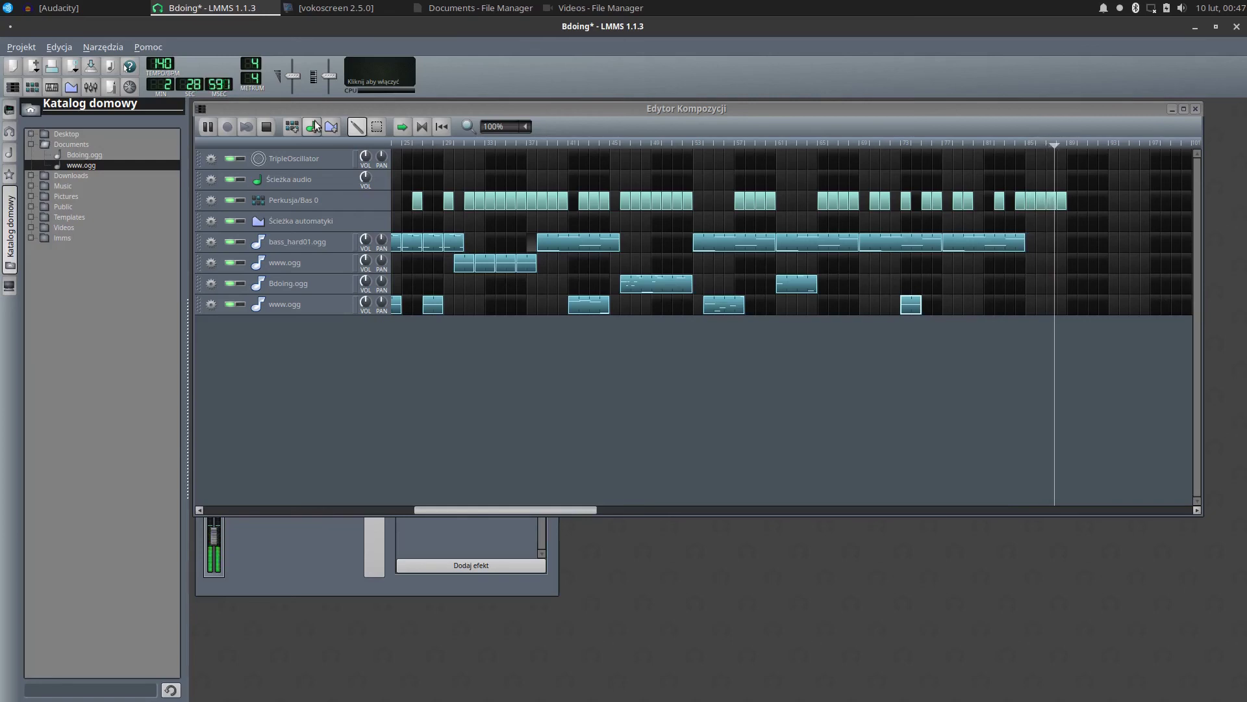
pyautogui.click(267, 127)
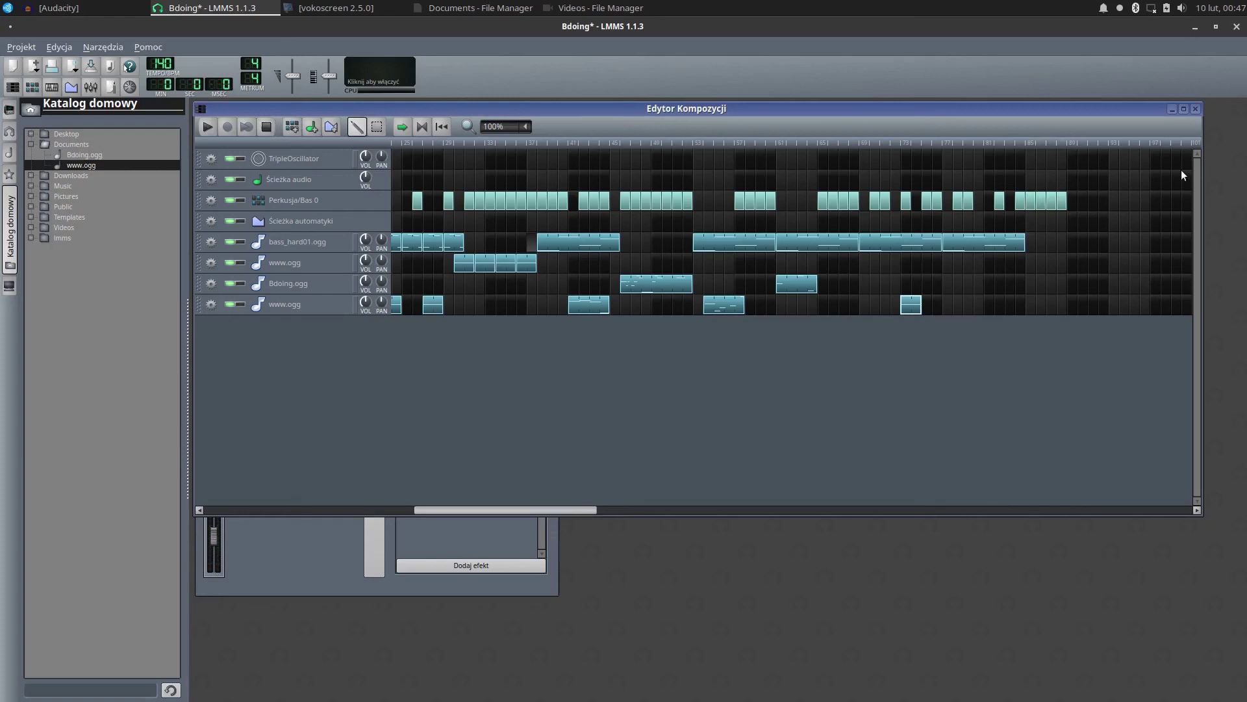
pyautogui.rightClick(1122, 9)
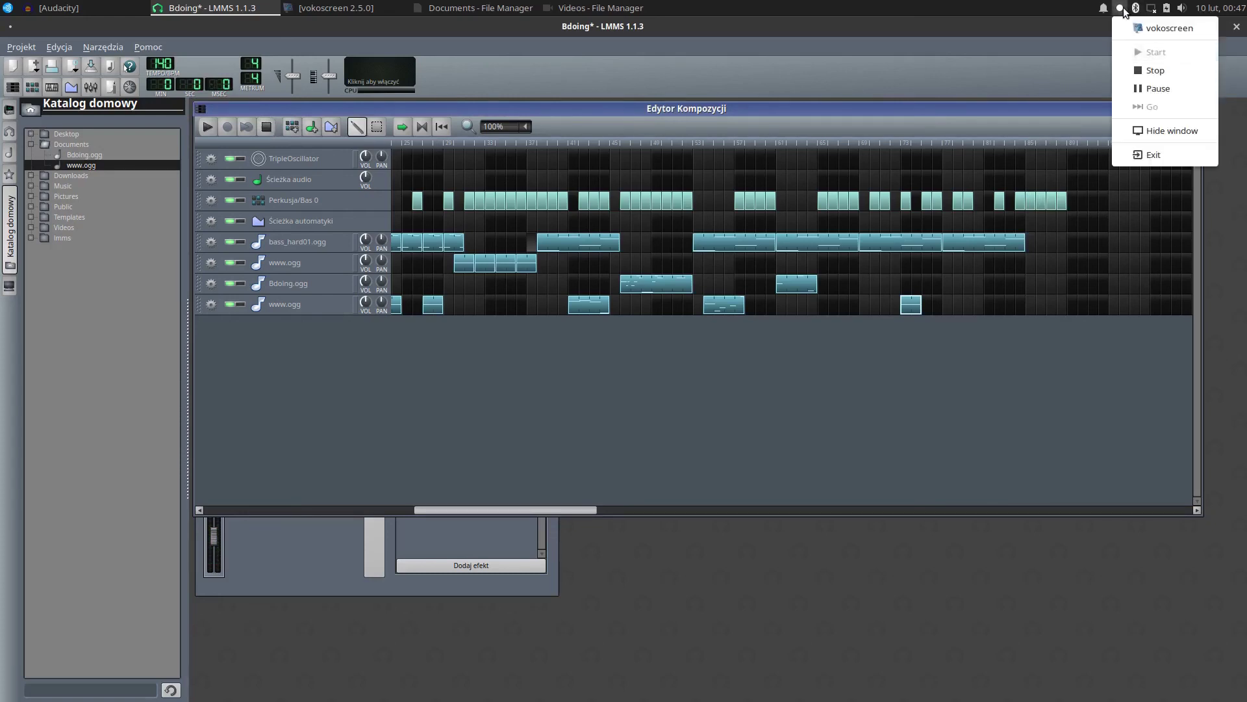
pyautogui.click(1154, 71)
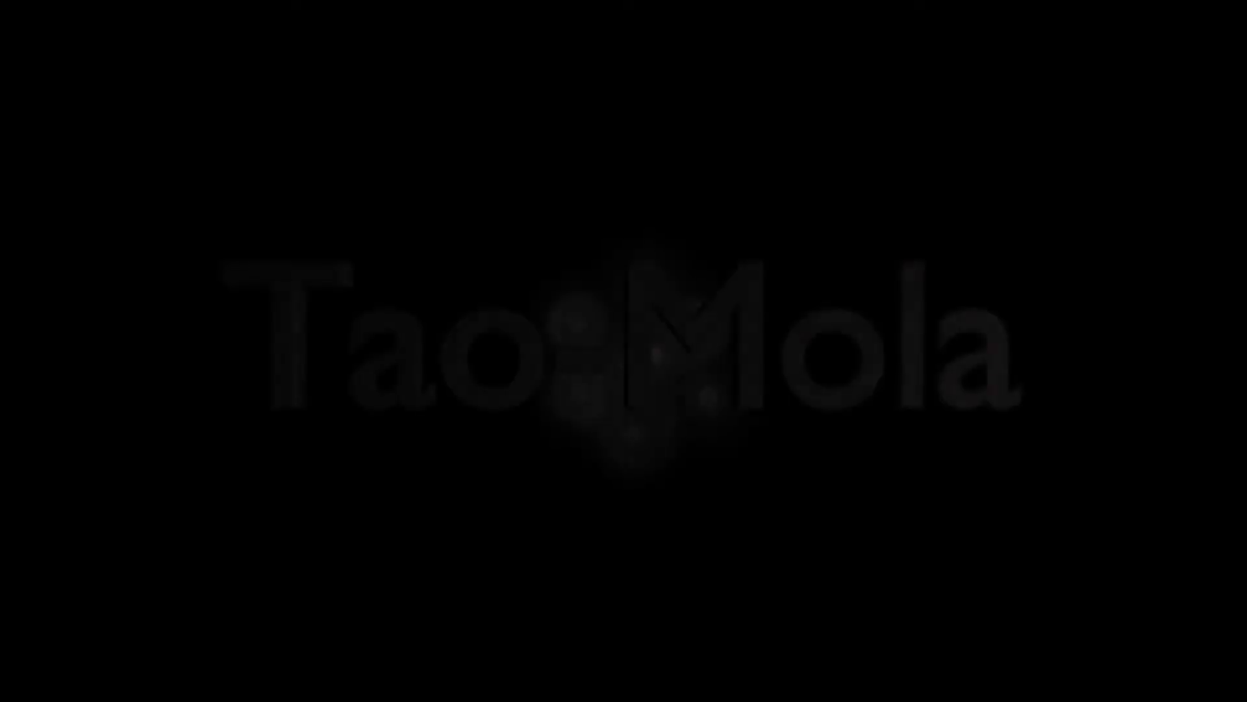